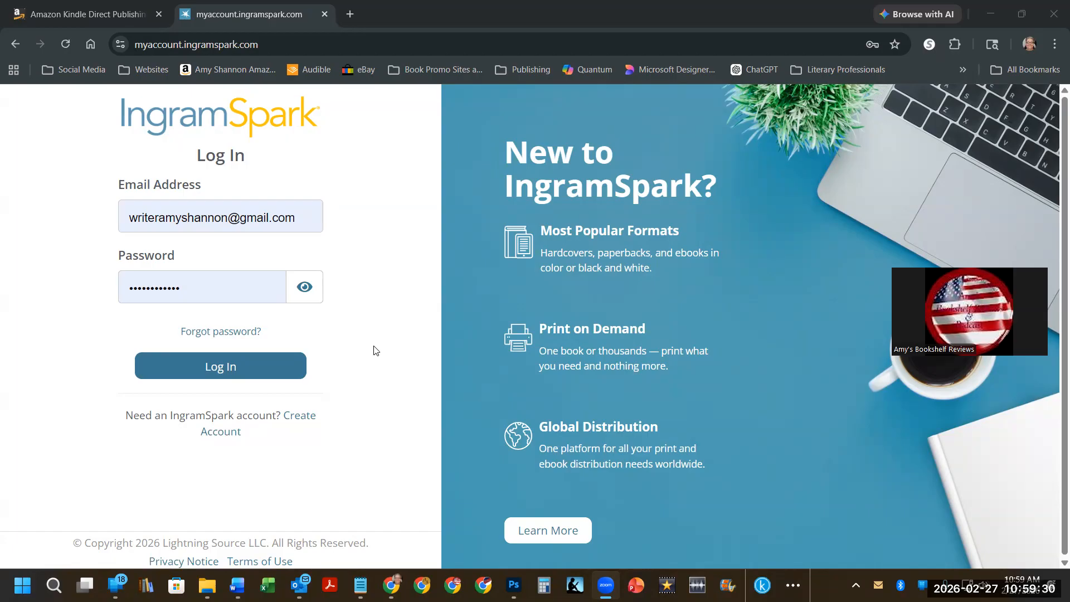
# Log in with the filled-in credentials and look over the dashboard's units sold reports, quick links and publishing resources
pyautogui.click(249, 371)
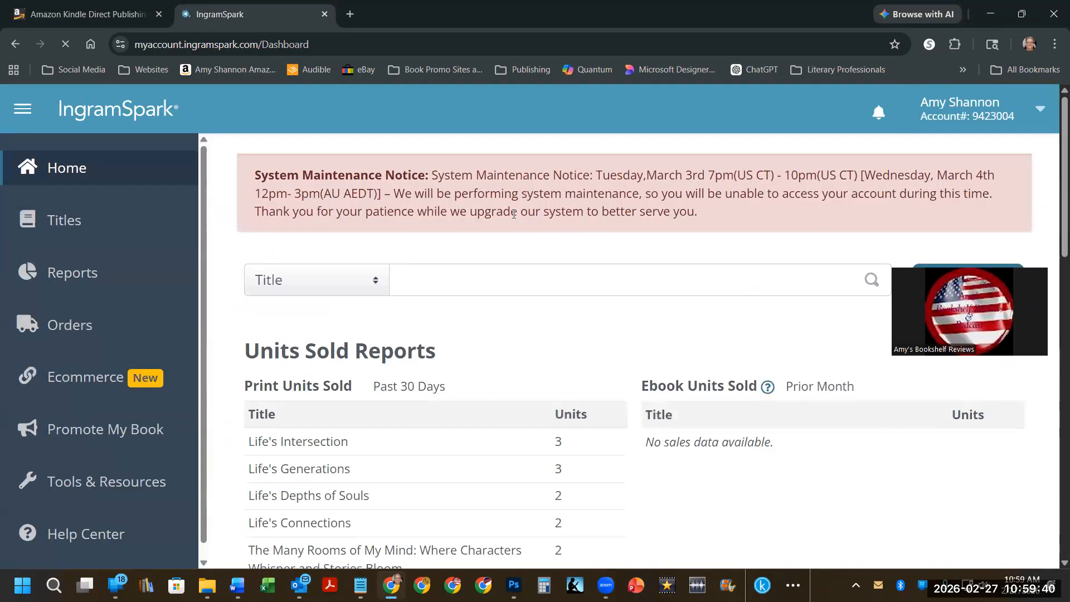
pyautogui.scroll(-3, 415, 200)
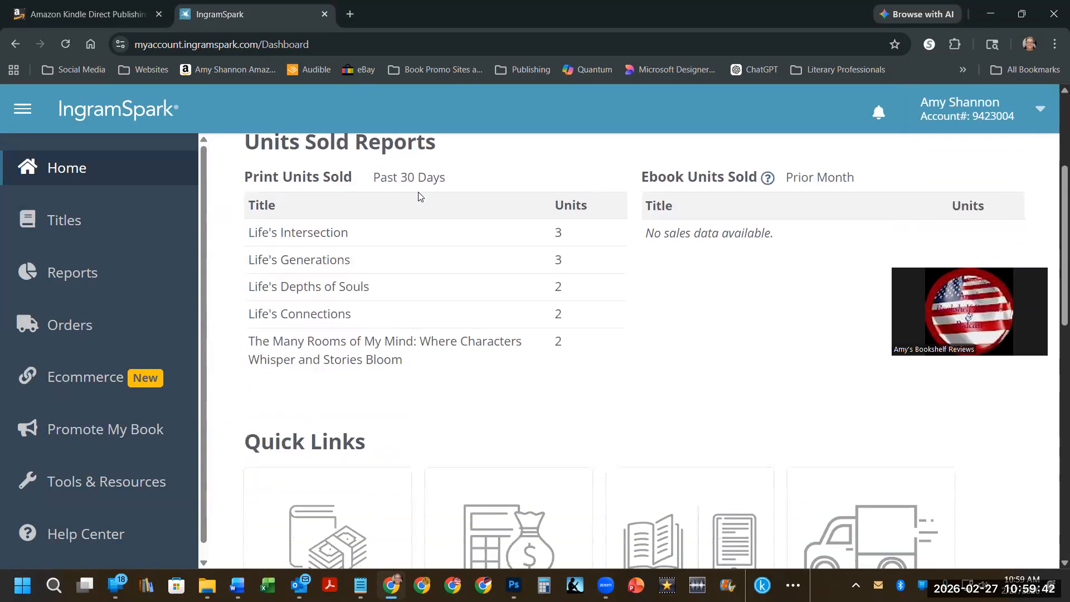
pyautogui.scroll(-5, 384, 199)
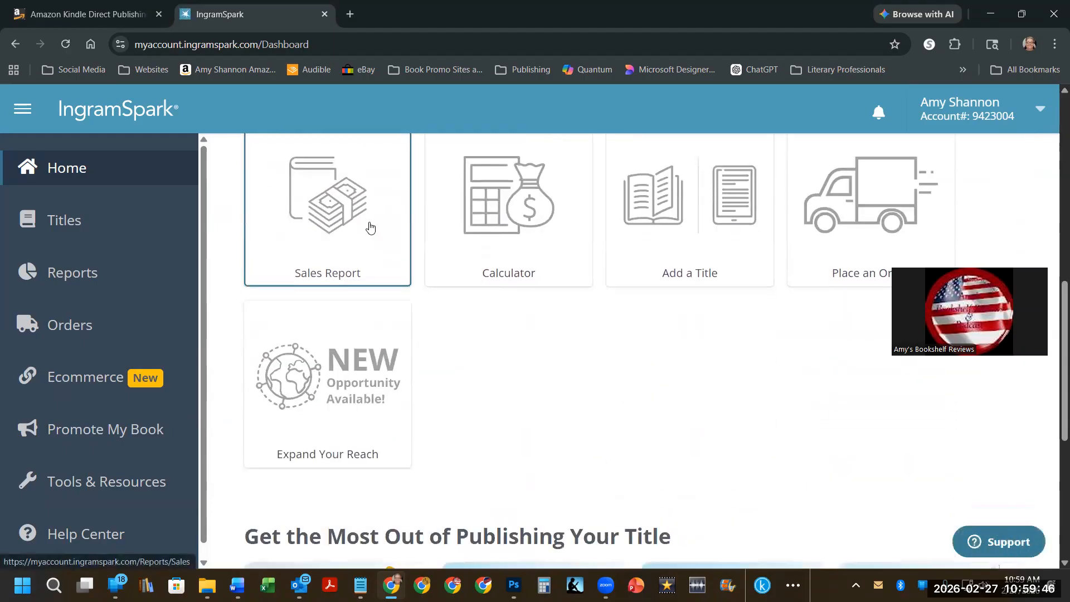
pyautogui.scroll(-4, 557, 295)
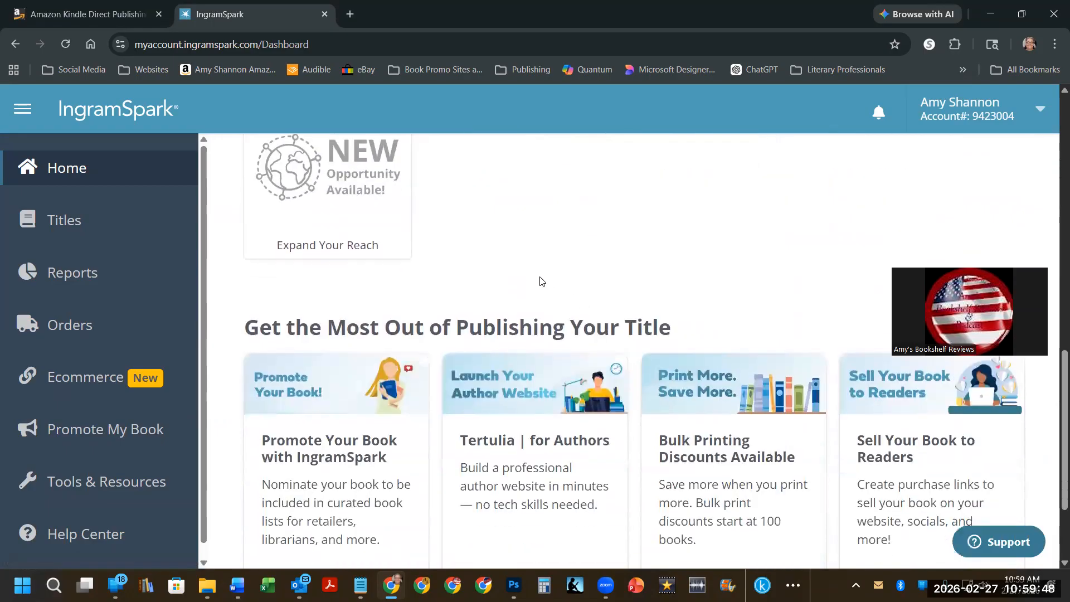
pyautogui.scroll(-2, 533, 271)
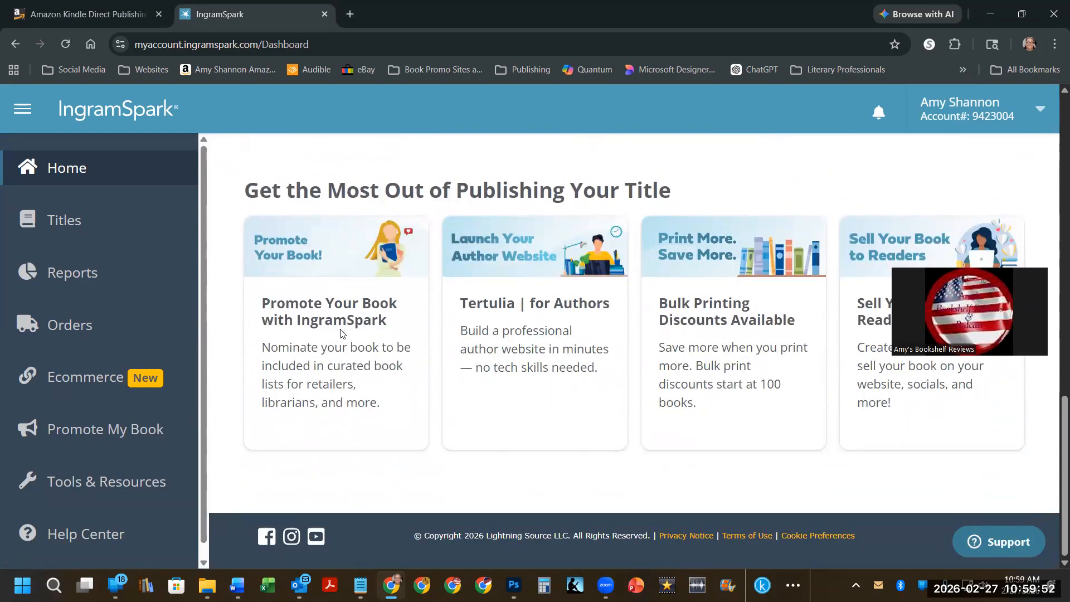
pyautogui.scroll(3, 360, 293)
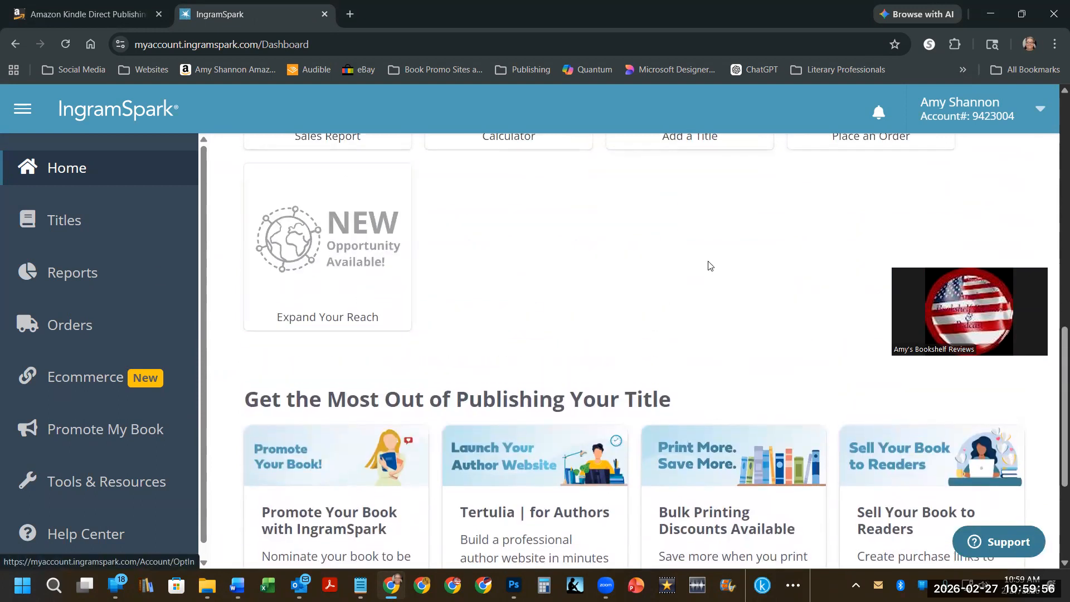
pyautogui.scroll(-1, 73, 271)
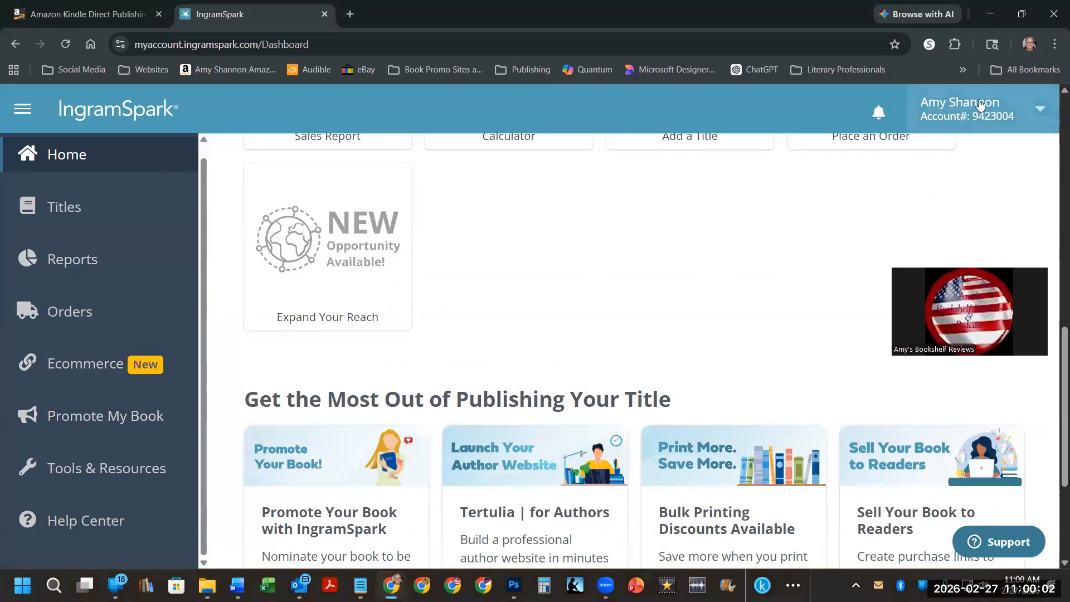
# Open the account information and examine its login, contact and mailing address sections, plus the other account options
pyautogui.click(979, 104)
pyautogui.click(977, 162)
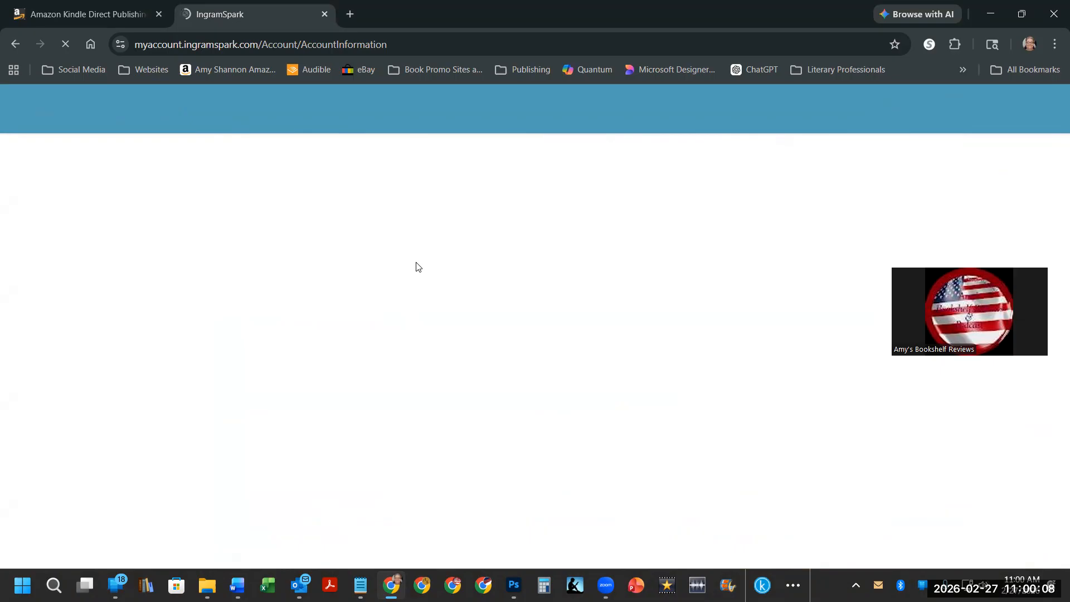
pyautogui.scroll(-2, 460, 261)
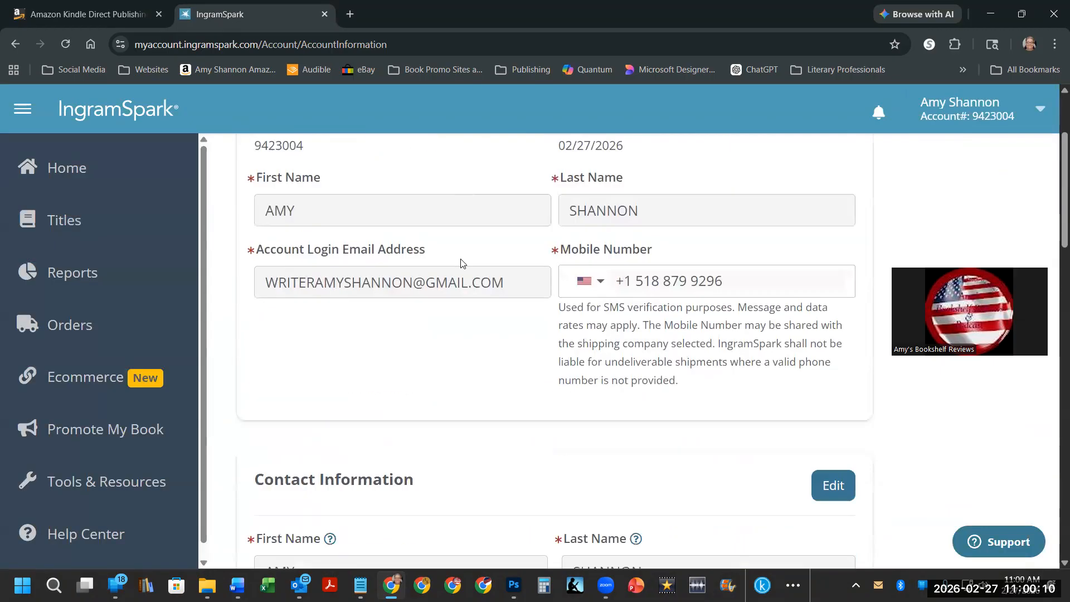
pyautogui.scroll(-9, 460, 262)
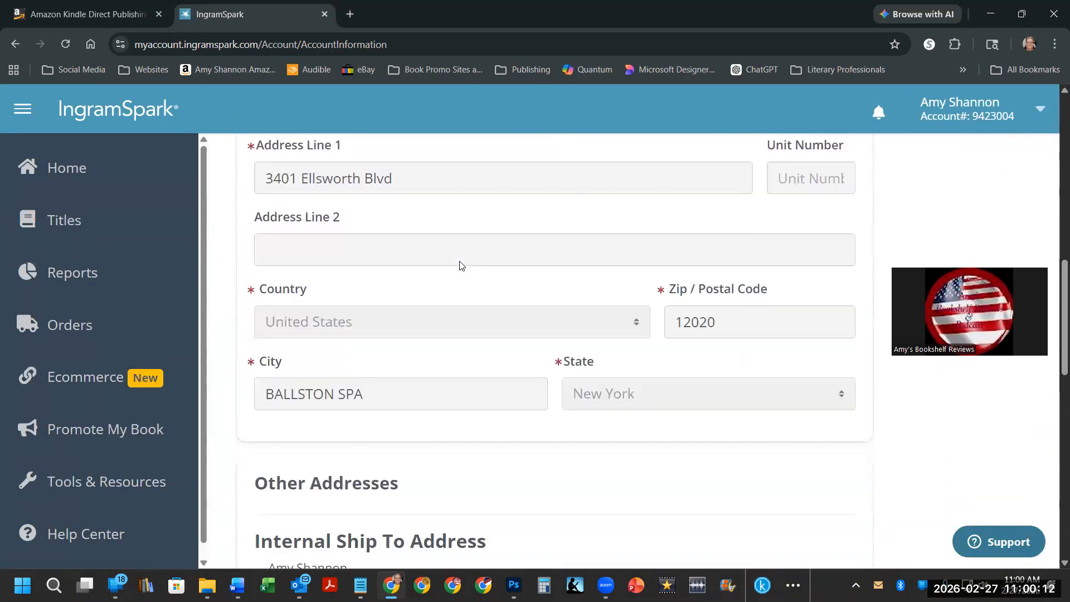
pyautogui.scroll(-14, 460, 265)
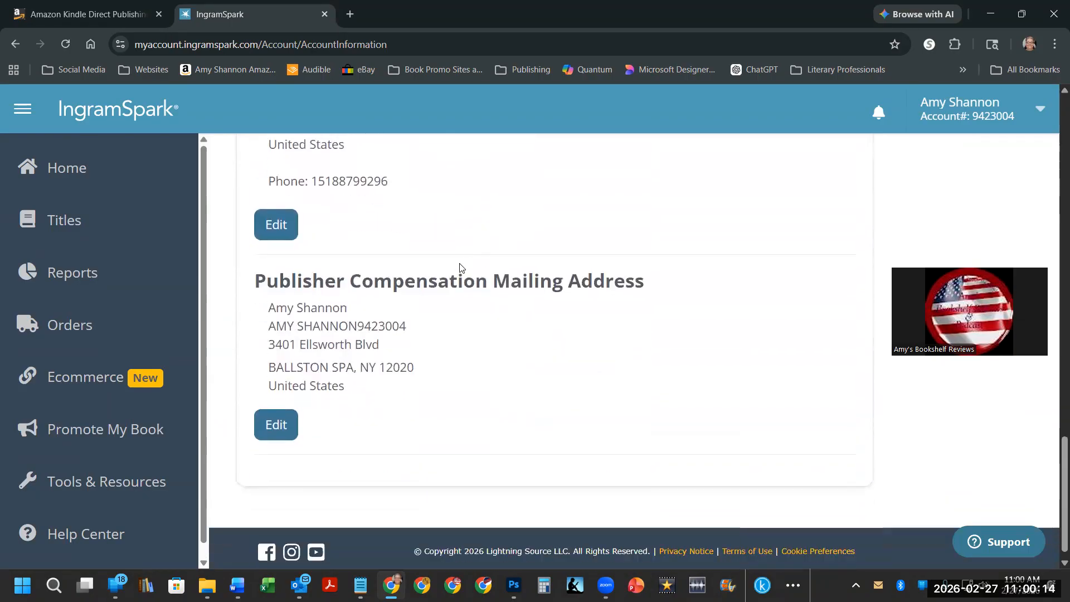
pyautogui.scroll(20, 461, 267)
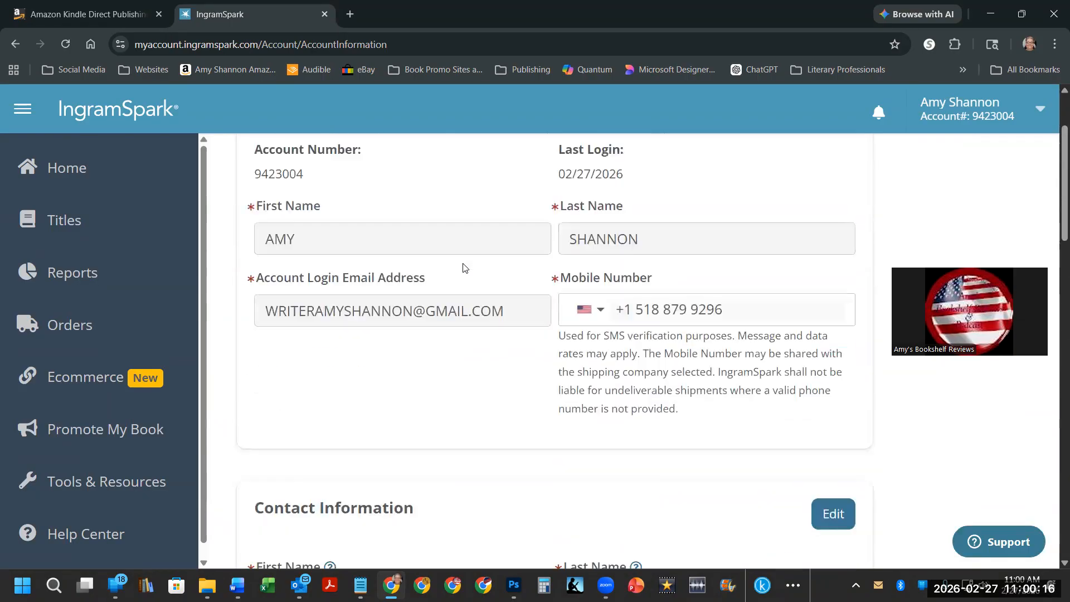
pyautogui.scroll(2, 462, 267)
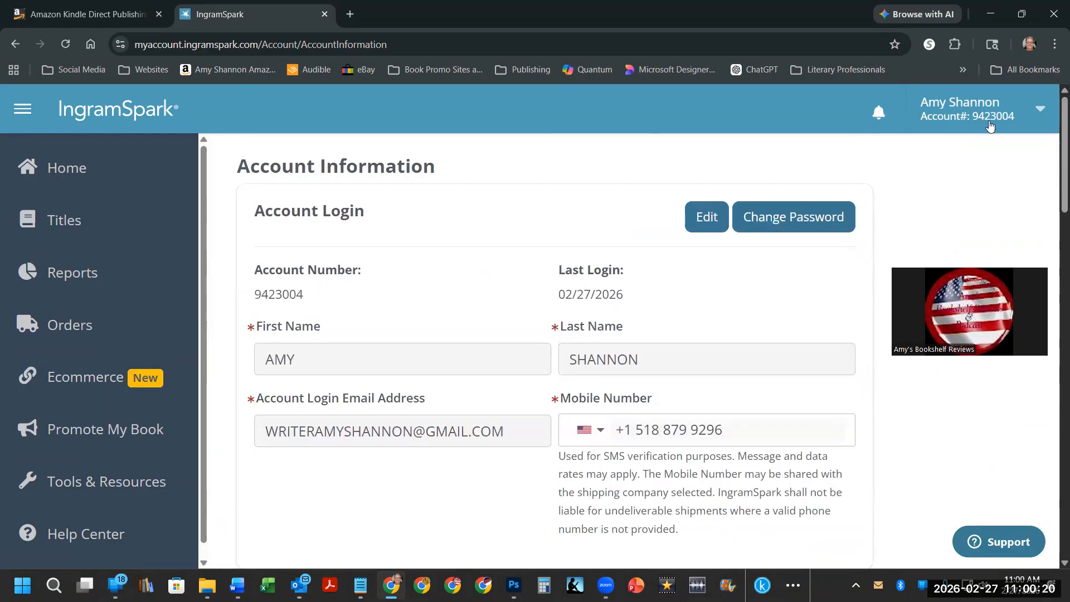
pyautogui.click(974, 108)
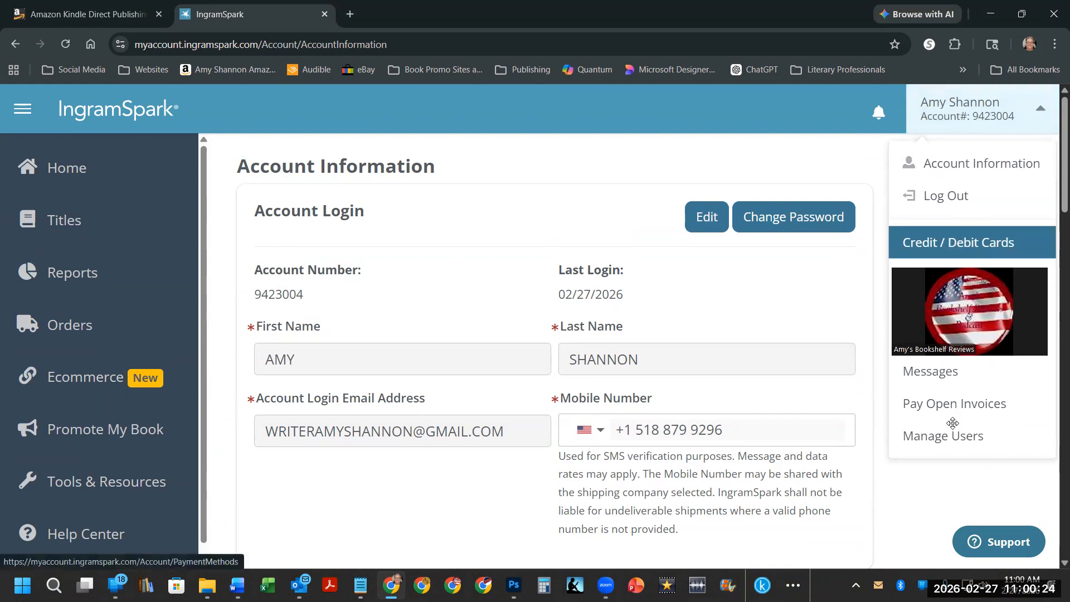
pyautogui.click(572, 230)
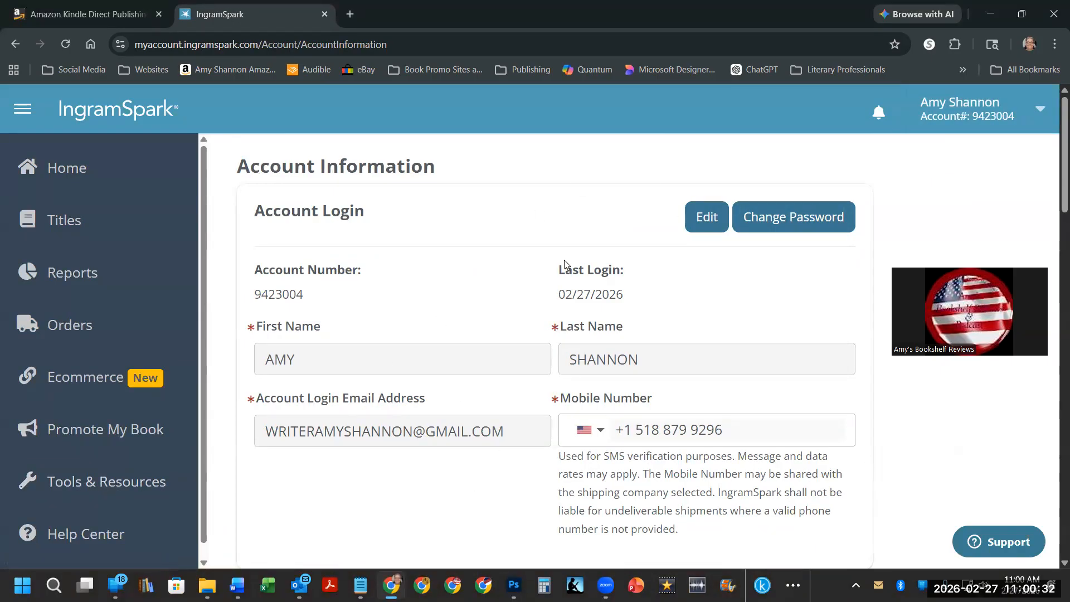
# Open the list of all titles and examine each book's status, format and dates
pyautogui.click(63, 221)
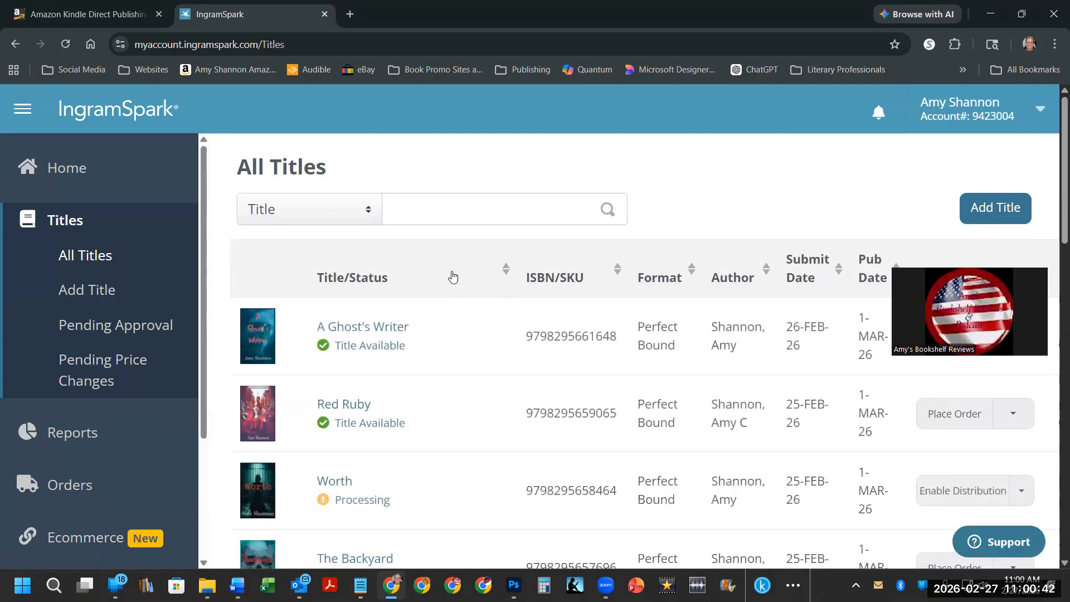
pyautogui.scroll(-5, 453, 277)
pyautogui.scroll(-8, 453, 277)
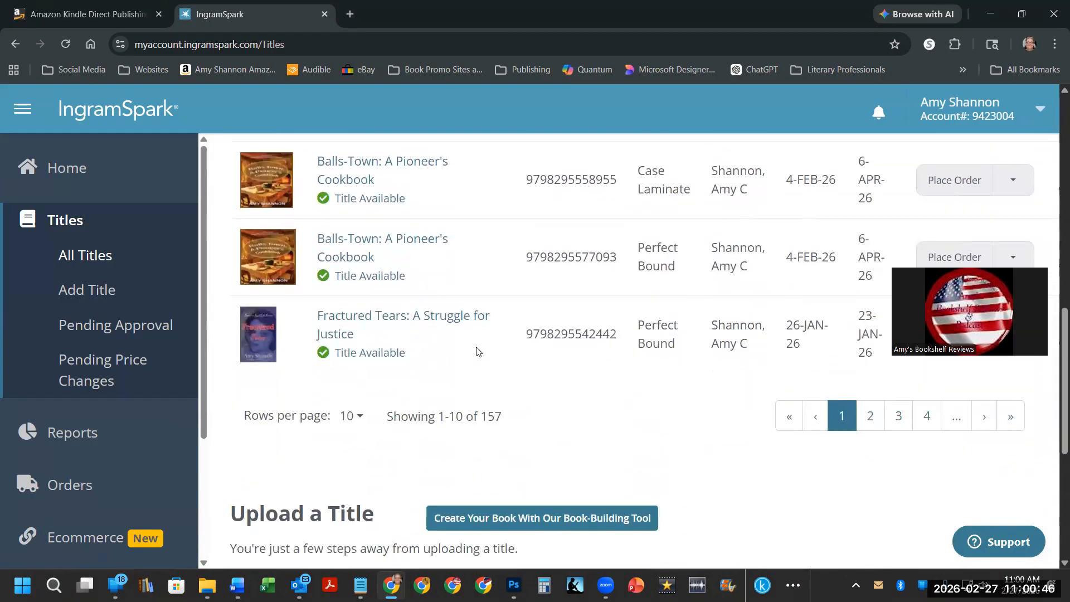
pyautogui.scroll(1, 476, 350)
pyautogui.scroll(1, 477, 350)
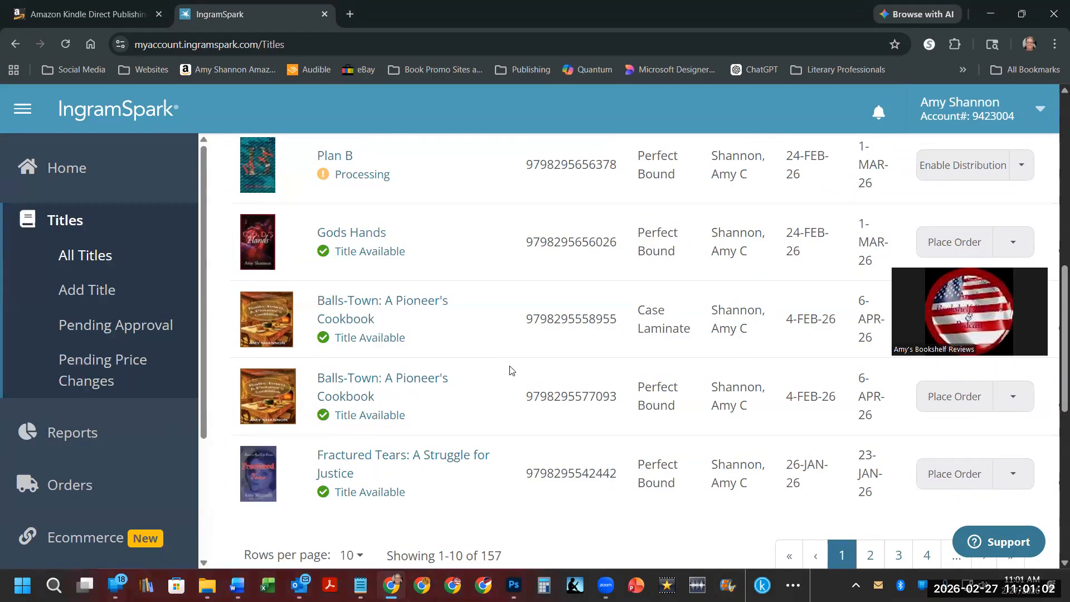
pyautogui.scroll(2, 510, 370)
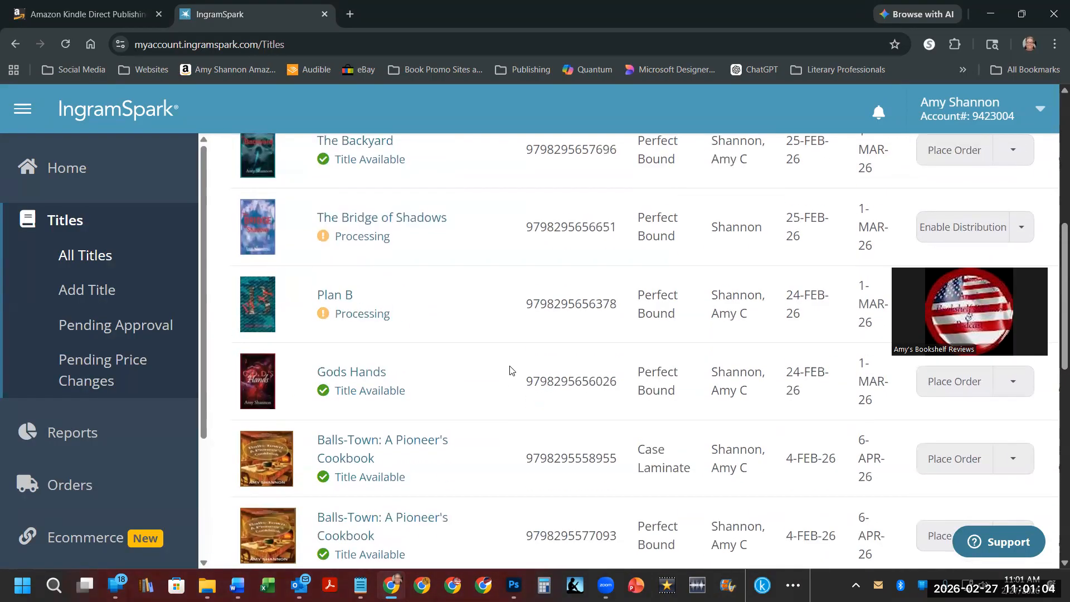
pyautogui.scroll(1, 510, 370)
pyautogui.scroll(1, 509, 371)
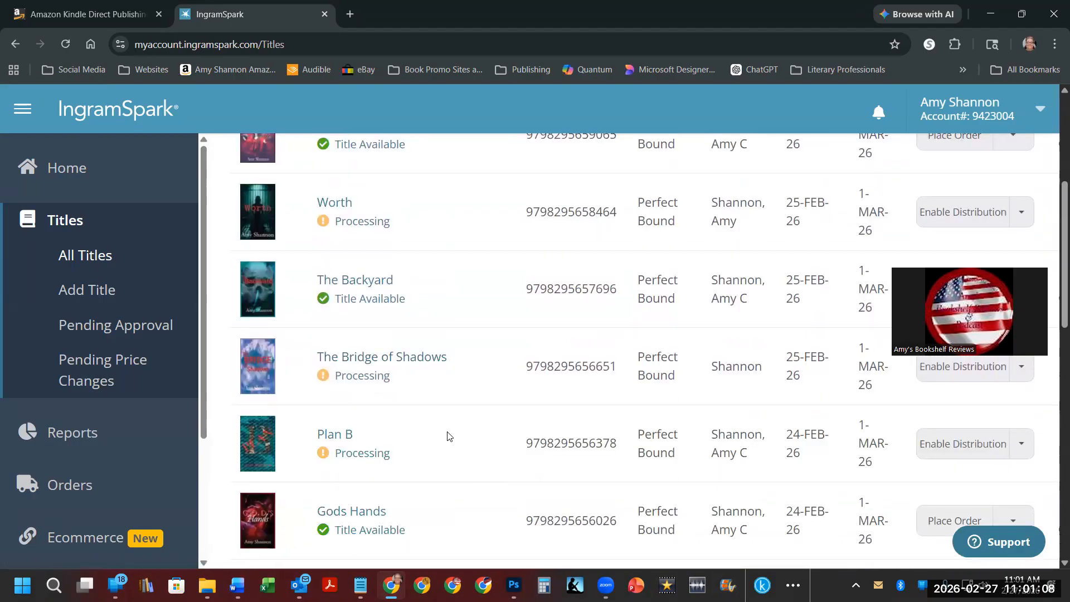
pyautogui.scroll(4, 449, 435)
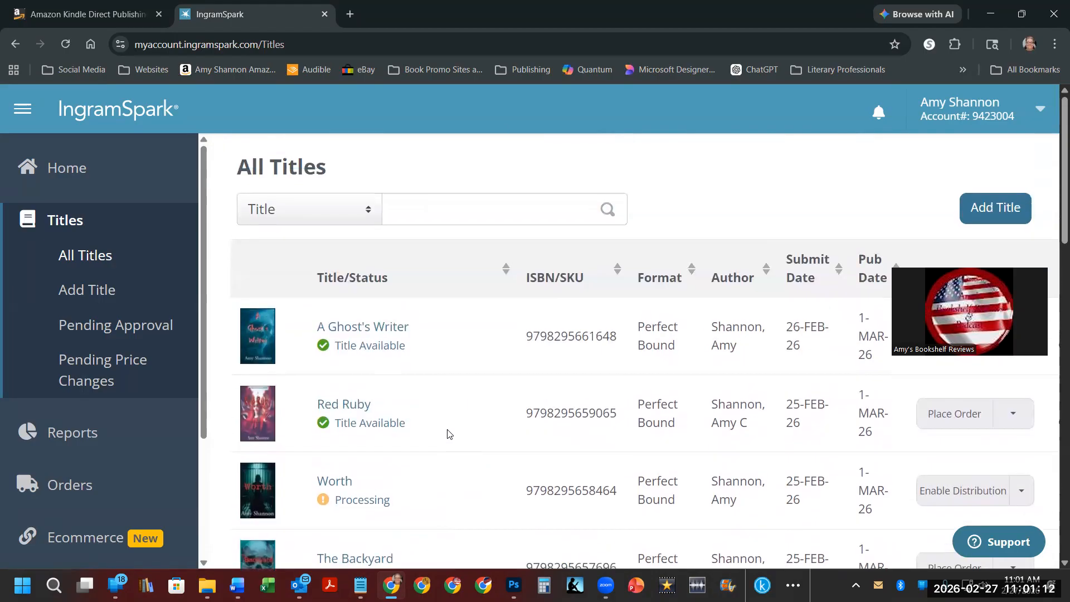
# Start adding a title as Print Book Only, with the option to enter title information and submit files later
pyautogui.click(988, 212)
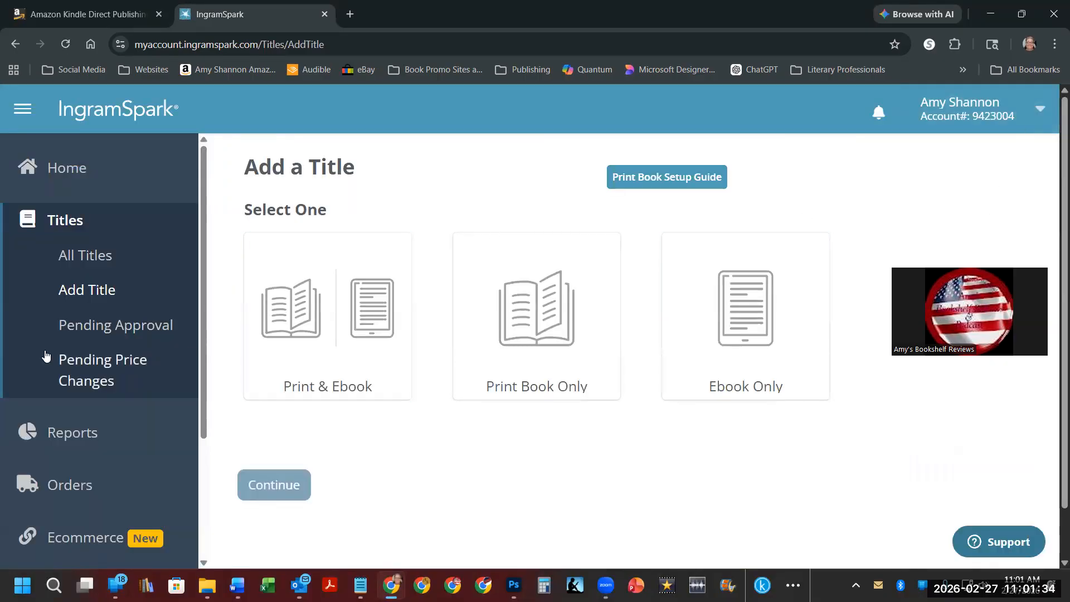
pyautogui.click(552, 331)
pyautogui.scroll(-5, 516, 282)
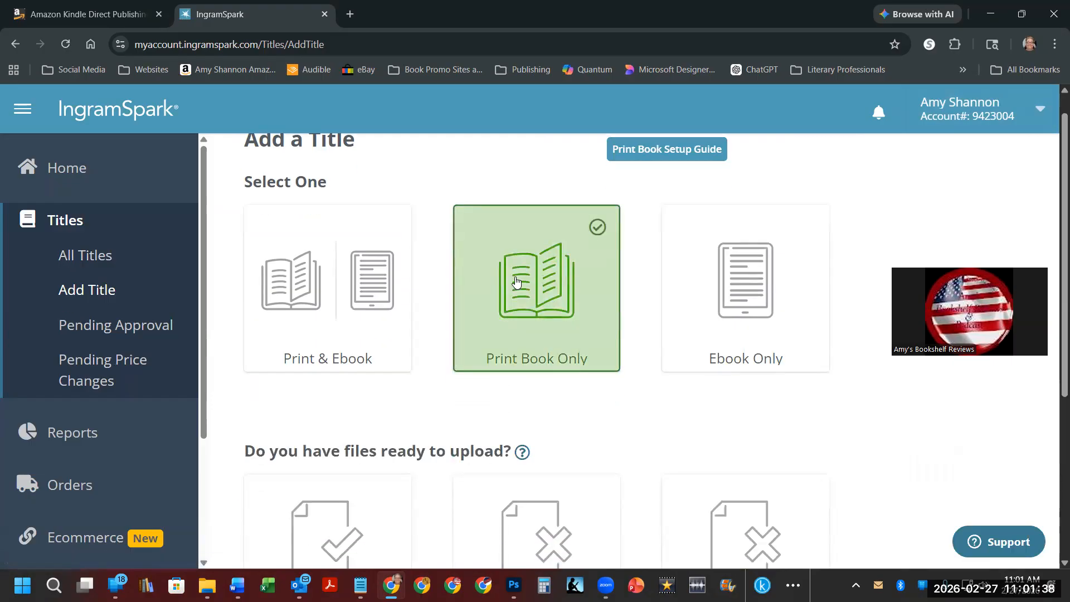
pyautogui.scroll(5, 517, 281)
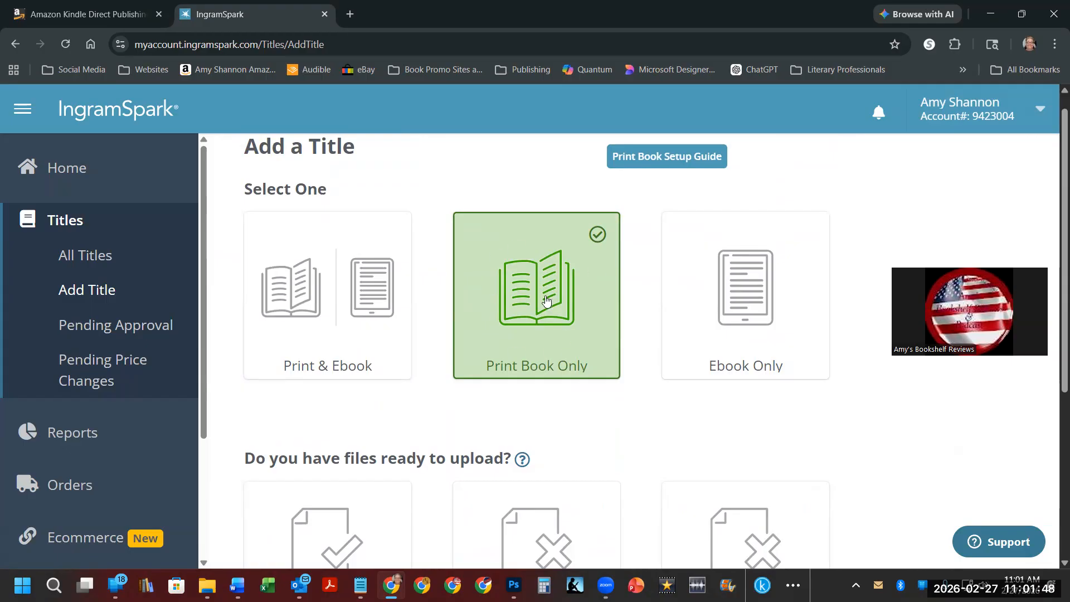
pyautogui.scroll(-5, 616, 424)
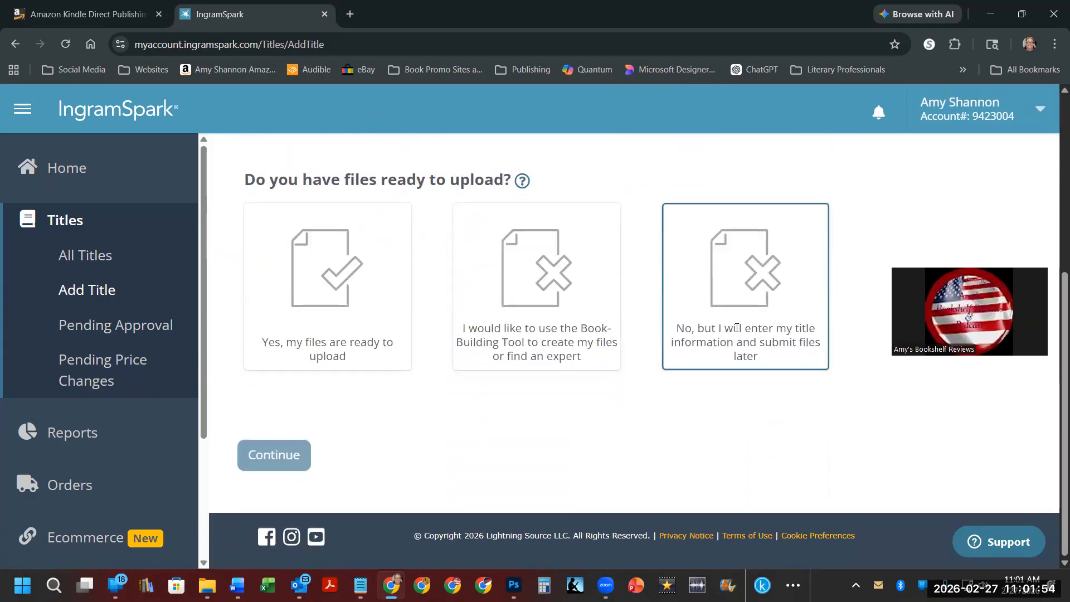
pyautogui.click(732, 266)
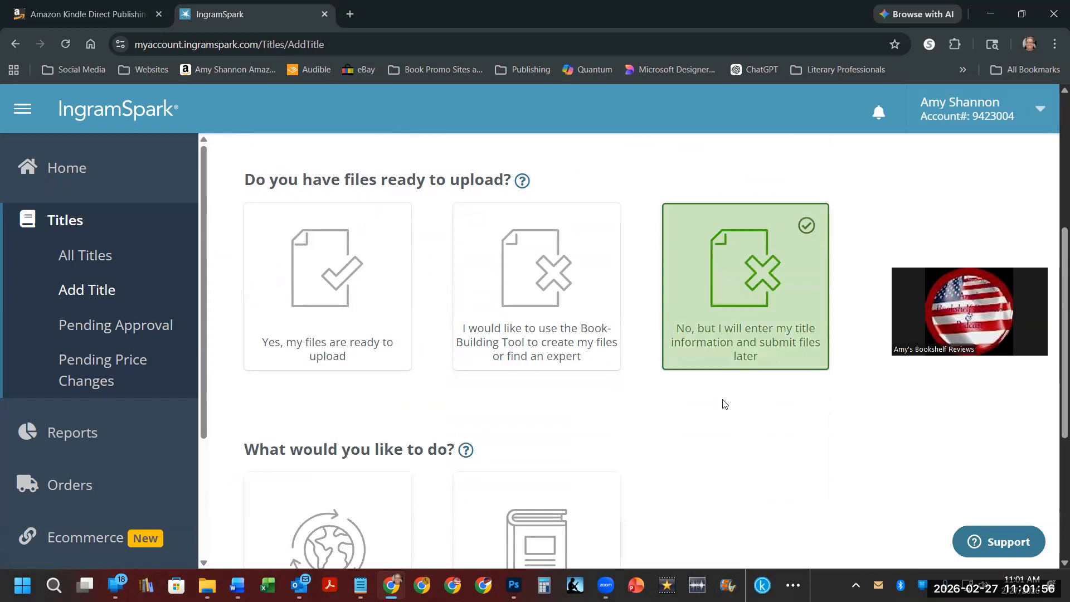
# Choose to print, distribute, and sell the book, and continue to the title setup form
pyautogui.scroll(-5, 722, 399)
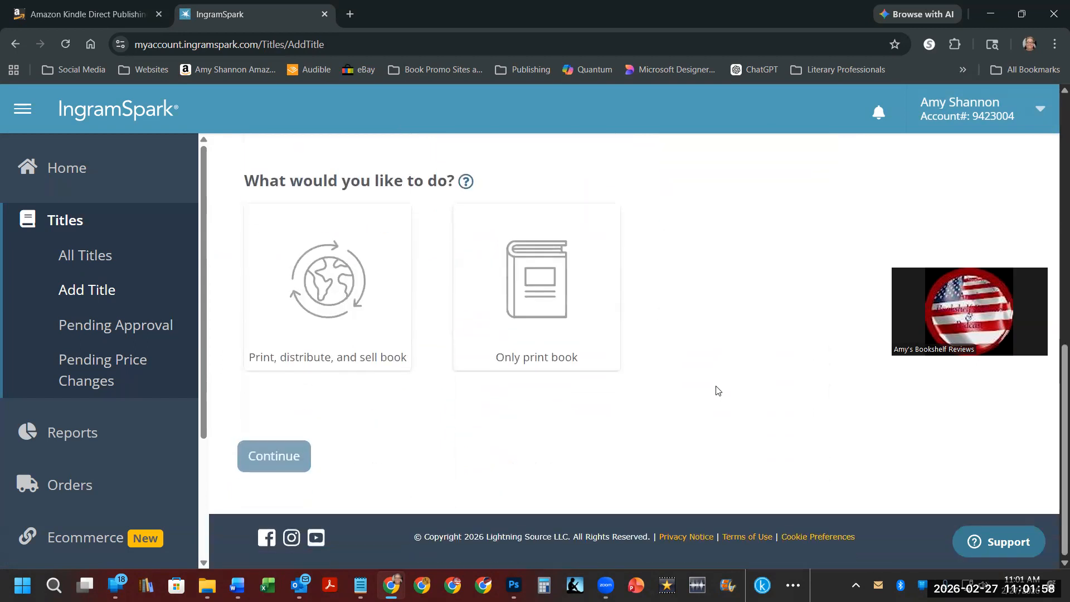
pyautogui.scroll(5, 717, 390)
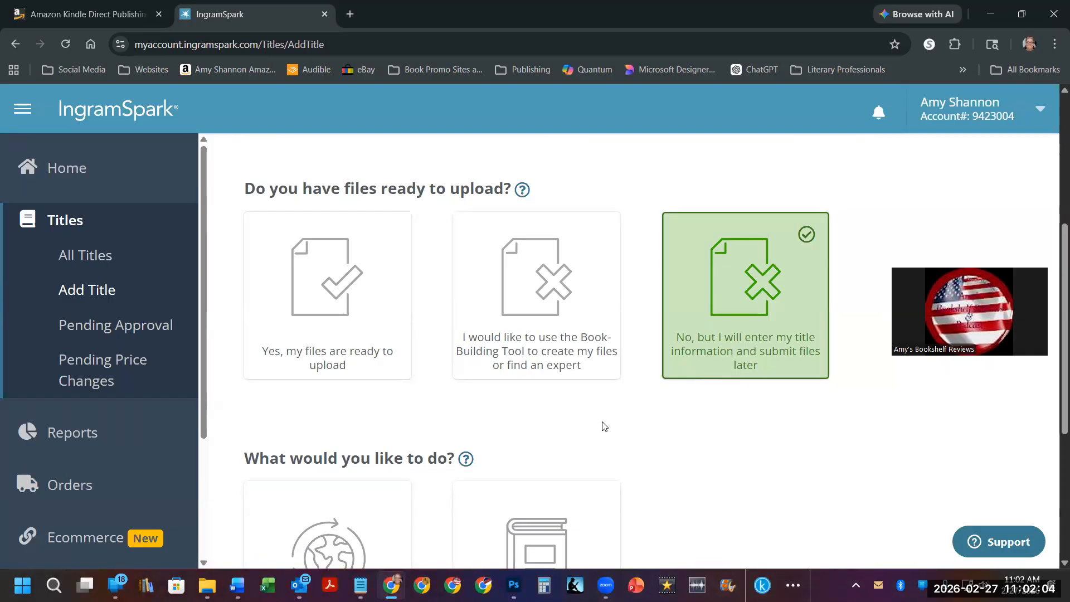
pyautogui.scroll(-4, 602, 426)
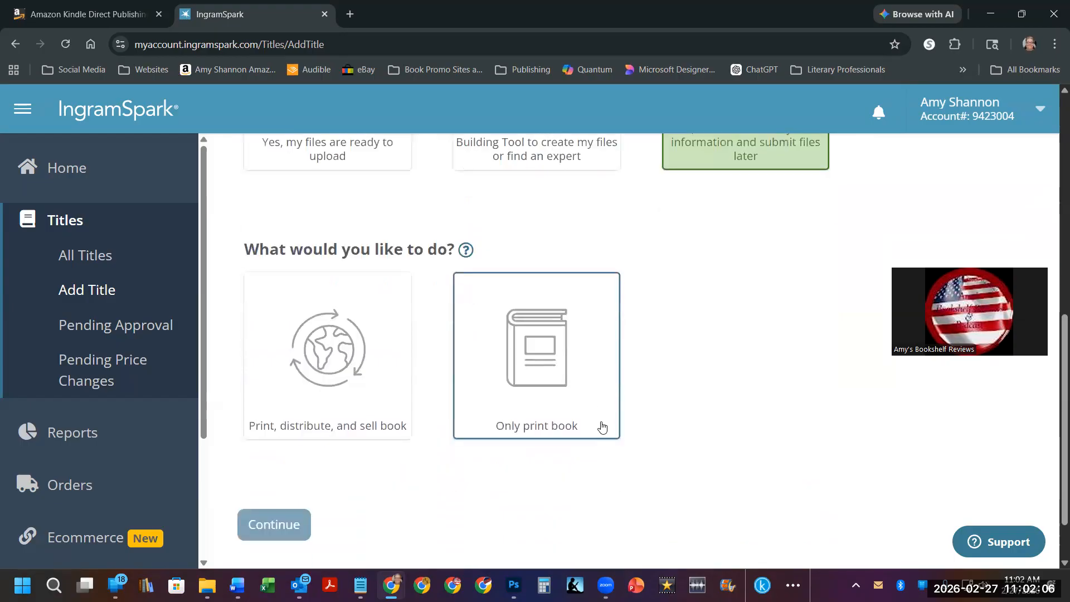
pyautogui.click(348, 371)
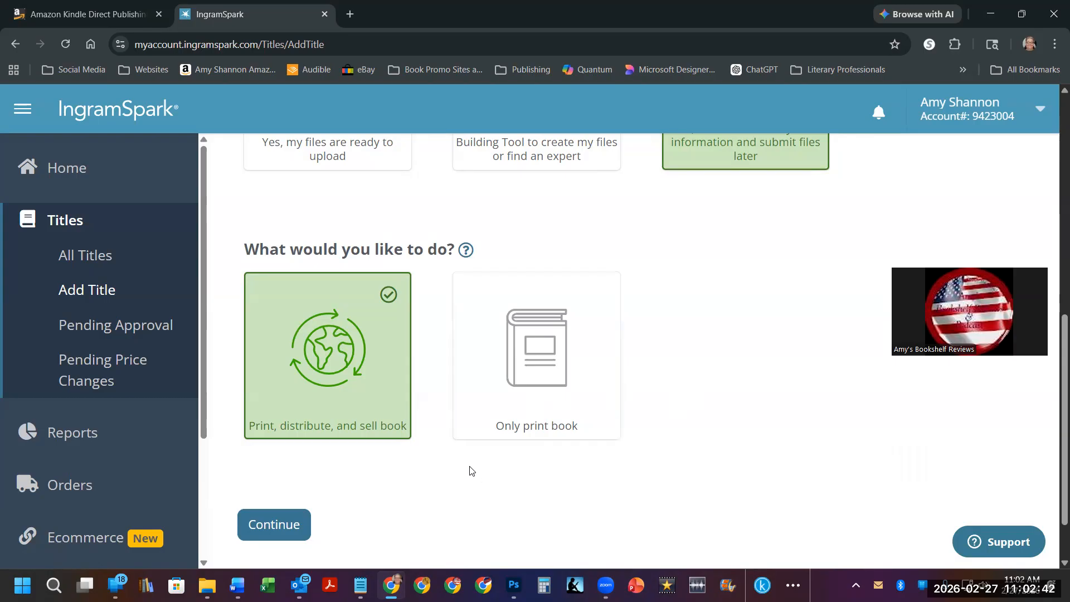
pyautogui.scroll(-2, 418, 472)
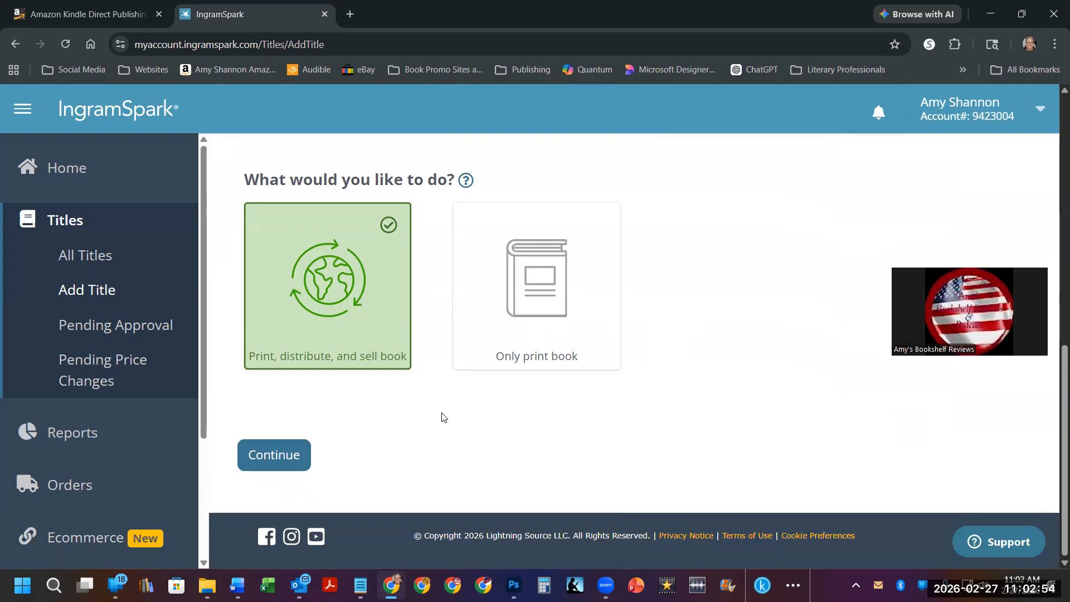
pyautogui.click(288, 463)
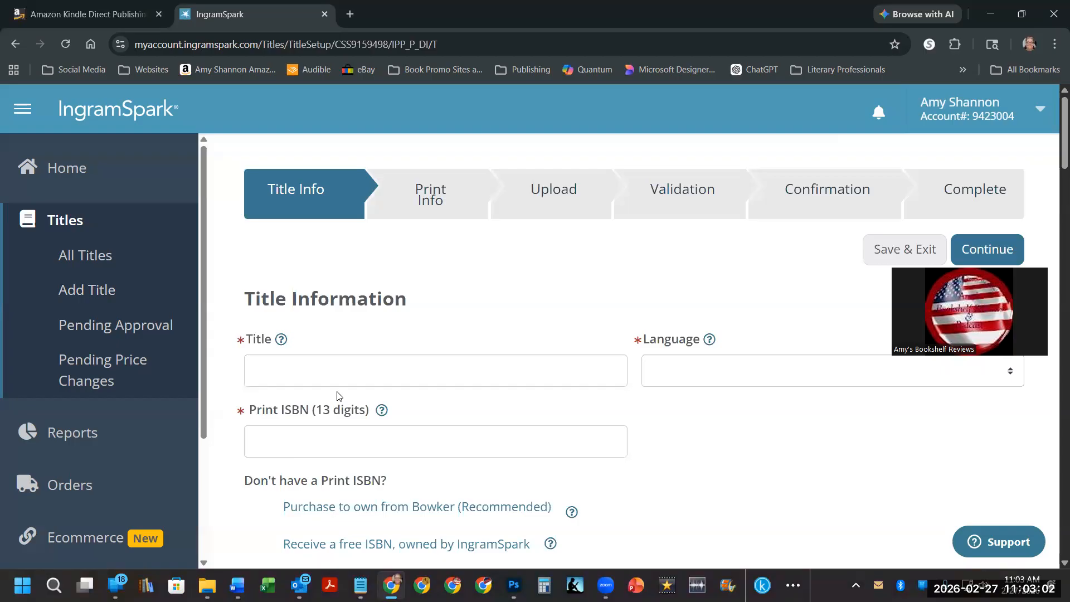
# Enter "Marcus & Lois" as the book's title and set its language to English
pyautogui.click(346, 370)
pyautogui.write('Marcus')
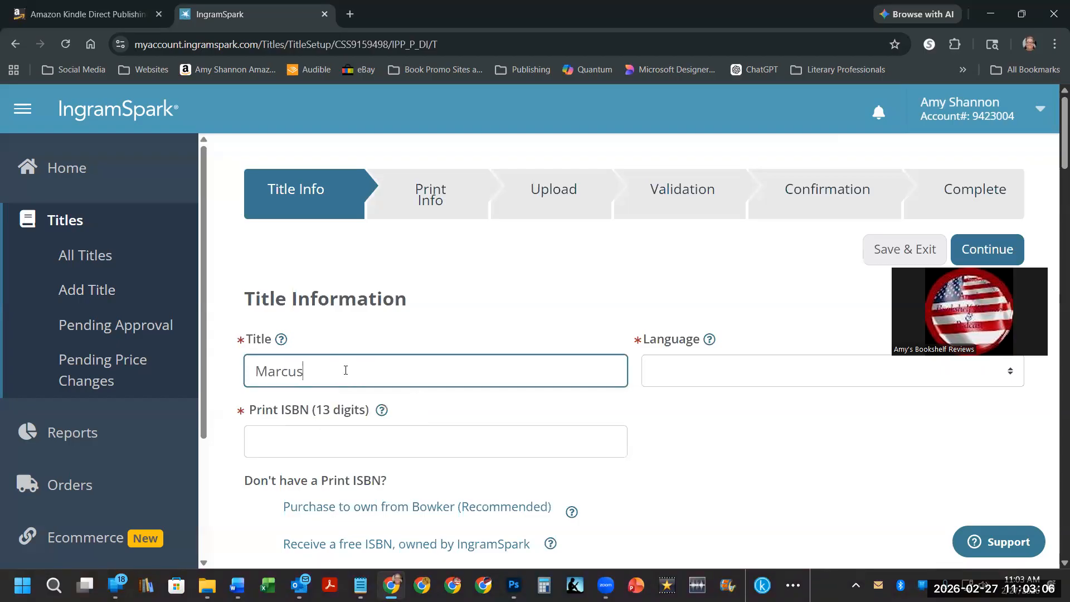
pyautogui.write(' & Lois')
pyautogui.press('Tab')
pyautogui.press('e')
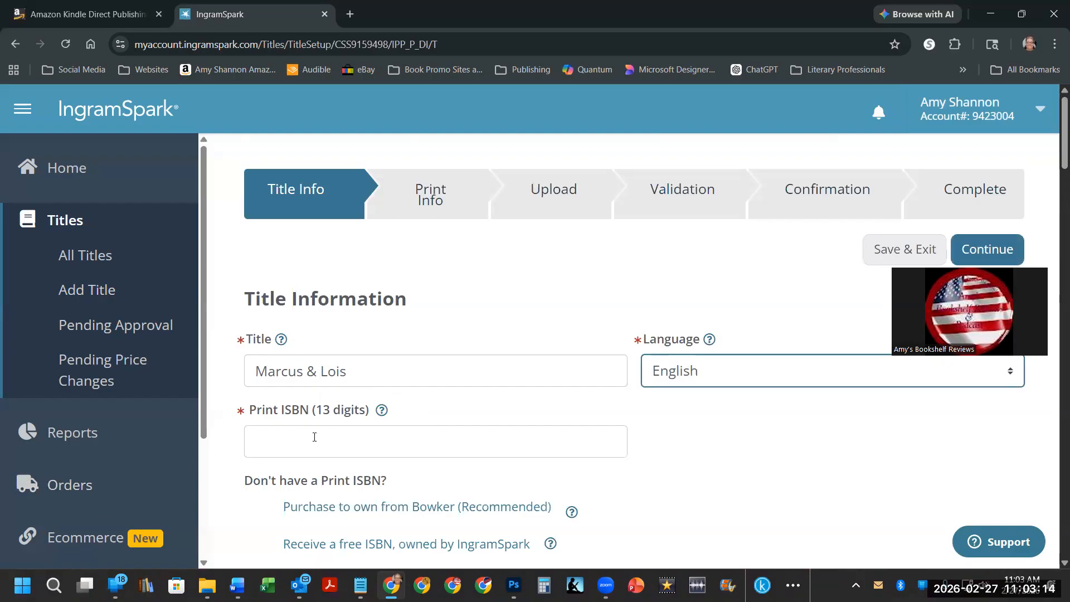
pyautogui.scroll(-3, 314, 437)
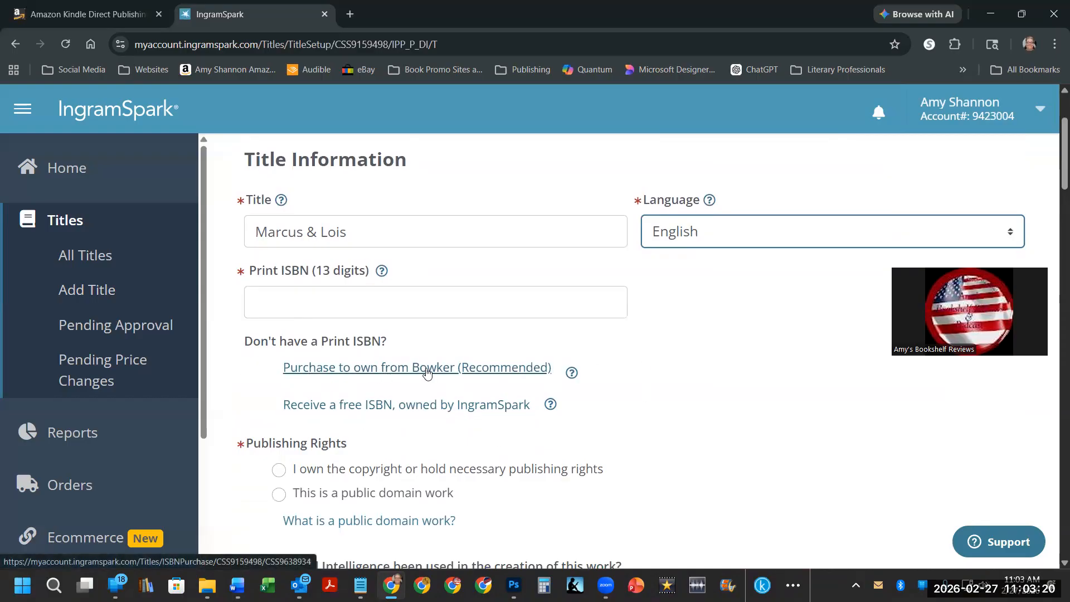
# Assign a free print ISBN owned by IngramSpark to the title and select the assigned number
pyautogui.click(451, 405)
pyautogui.click(636, 467)
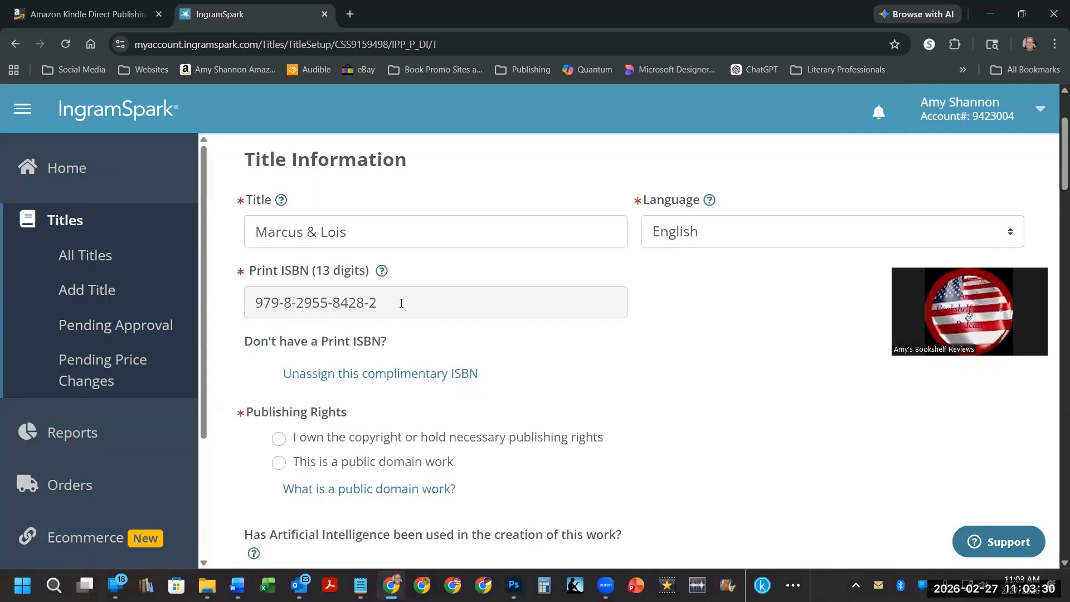
pyautogui.moveTo(400, 302); pyautogui.dragTo(242, 306)
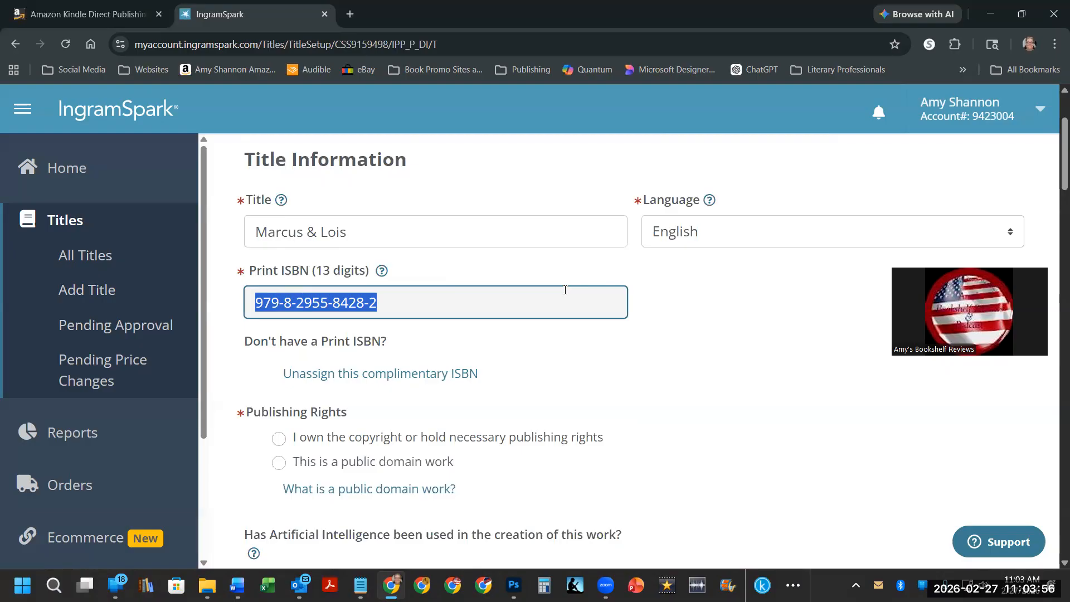
# Declare ownership of the publishing rights with none of the listed restricted content, and answer No to artificial intelligence use
pyautogui.scroll(-2, 564, 290)
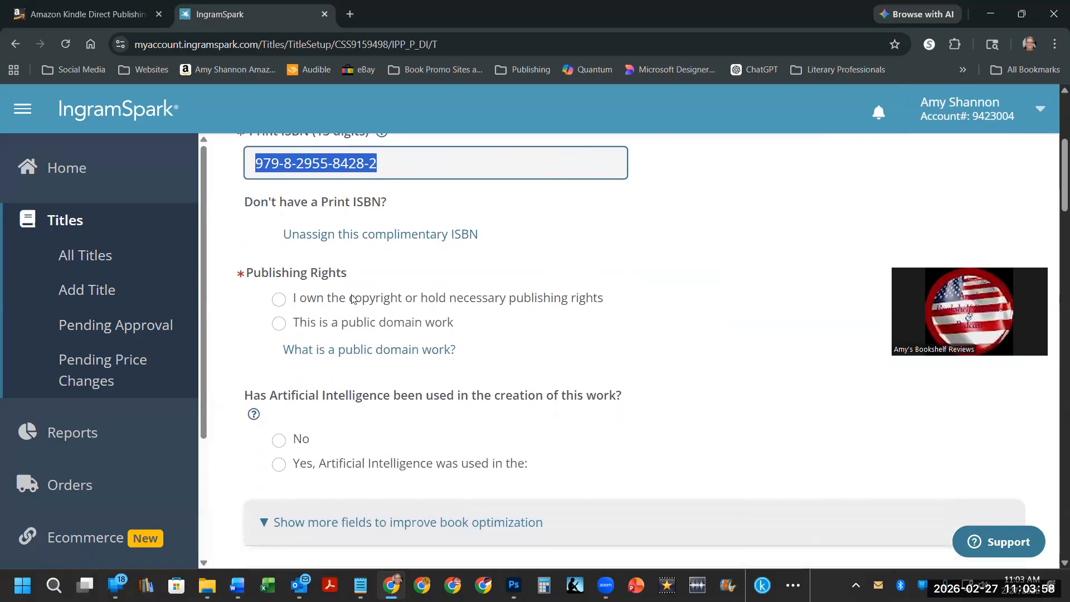
pyautogui.click(284, 298)
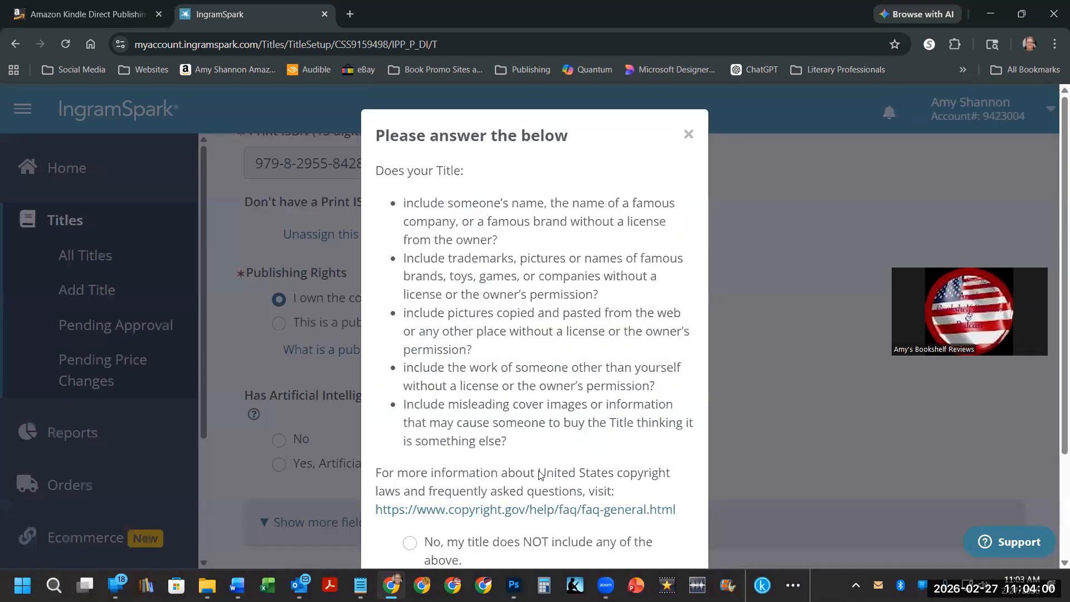
pyautogui.scroll(-2, 525, 436)
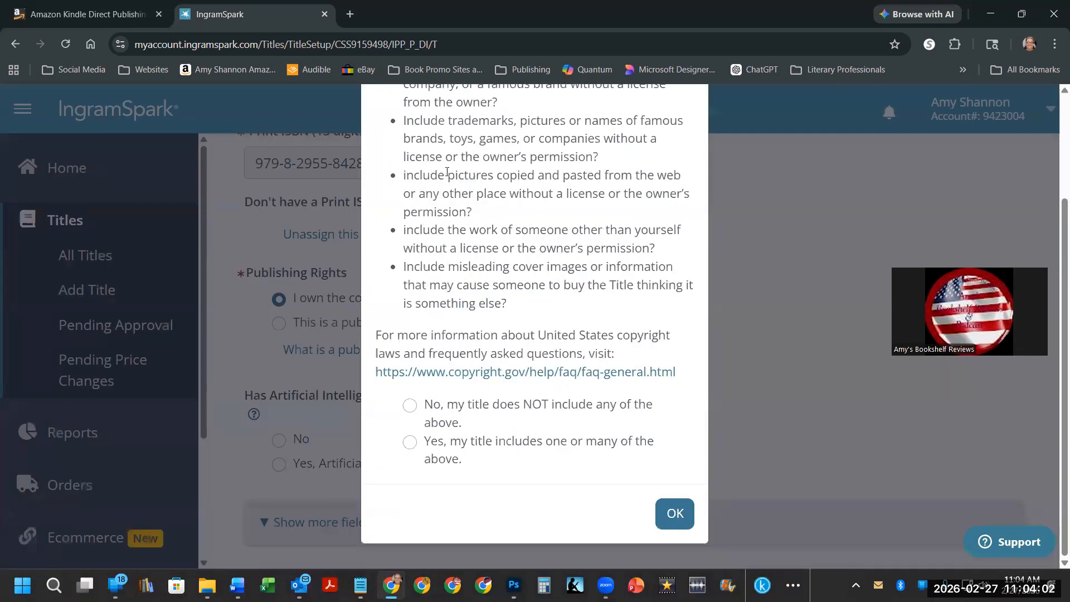
pyautogui.scroll(3, 499, 188)
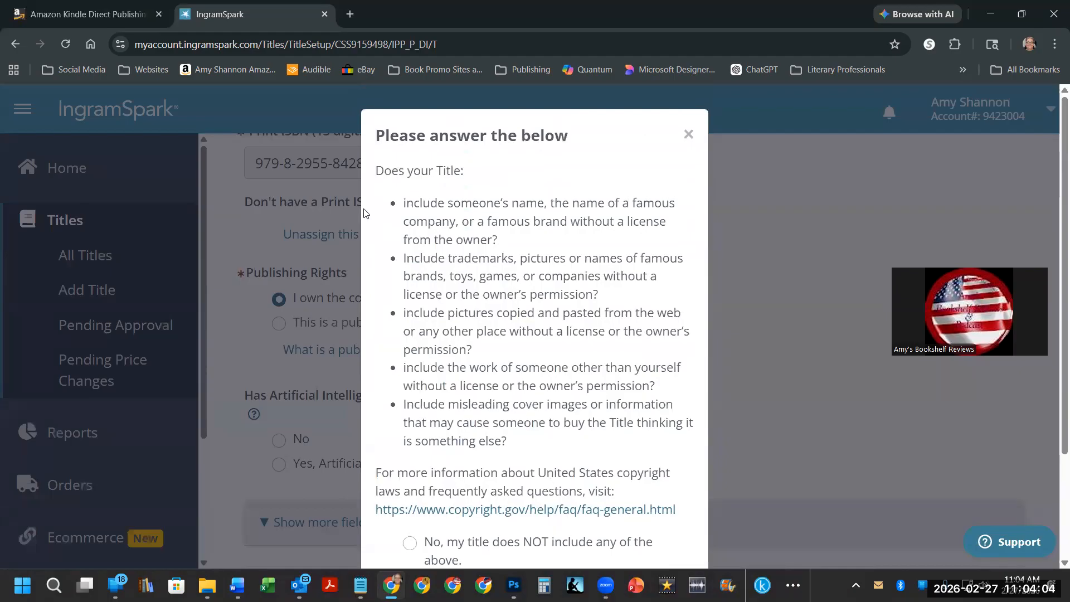
pyautogui.scroll(-3, 485, 252)
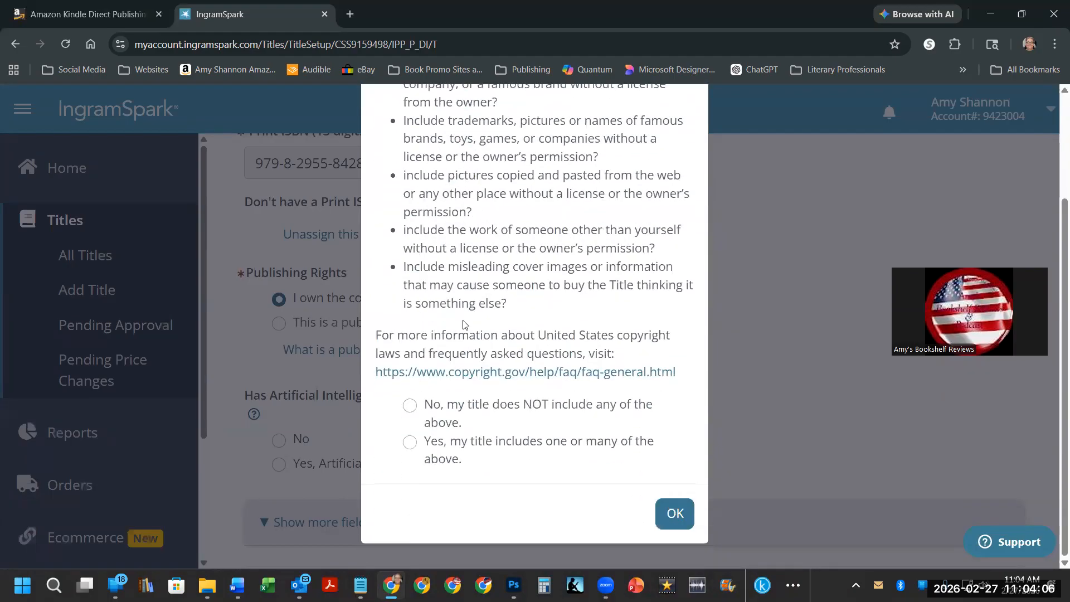
pyautogui.click(410, 405)
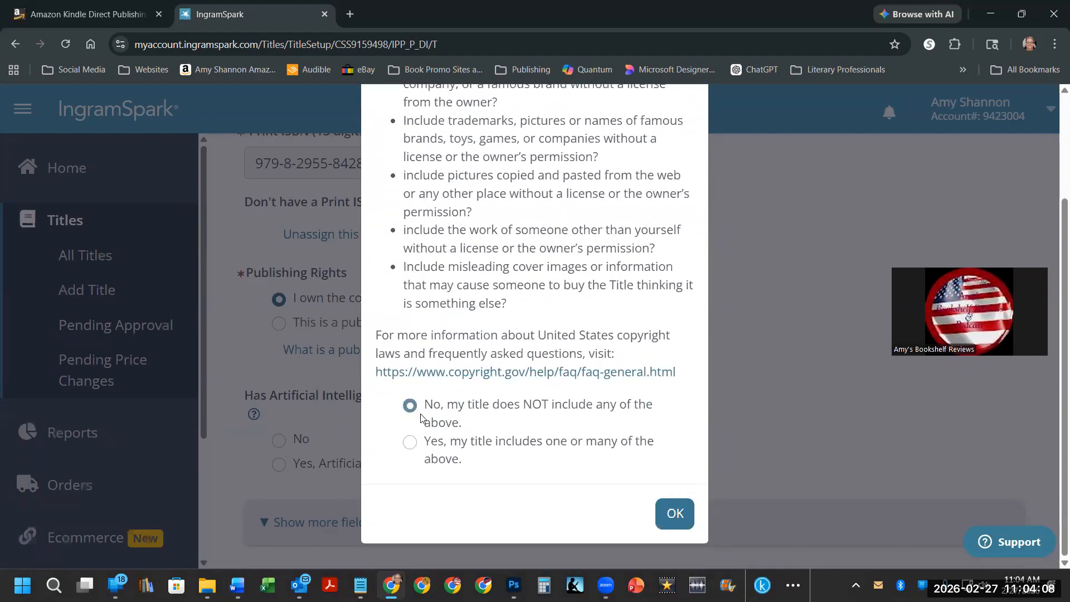
pyautogui.click(669, 513)
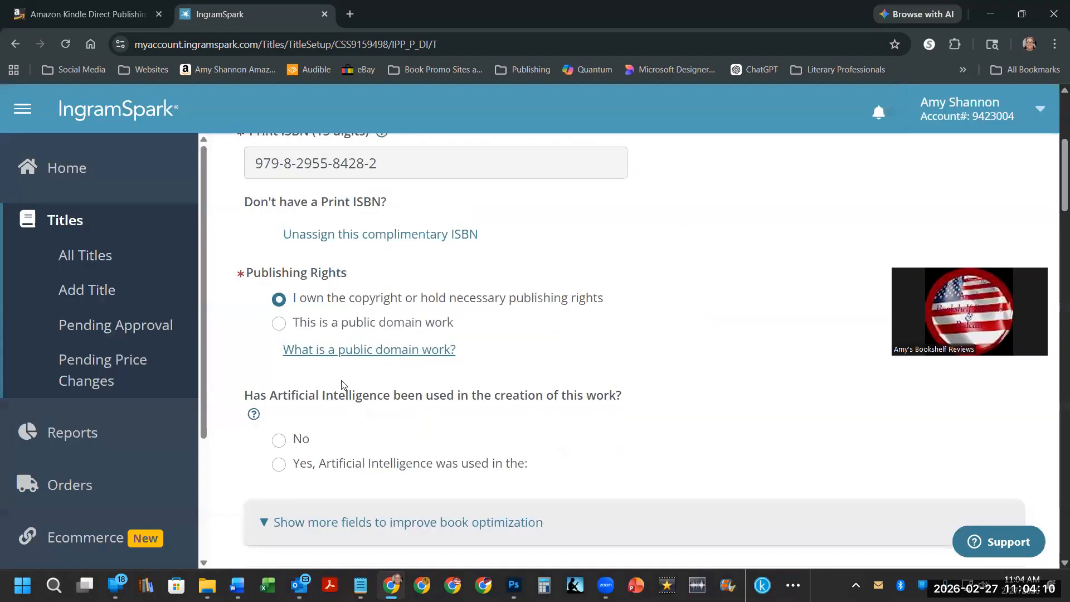
pyautogui.scroll(-2, 343, 382)
pyautogui.click(300, 300)
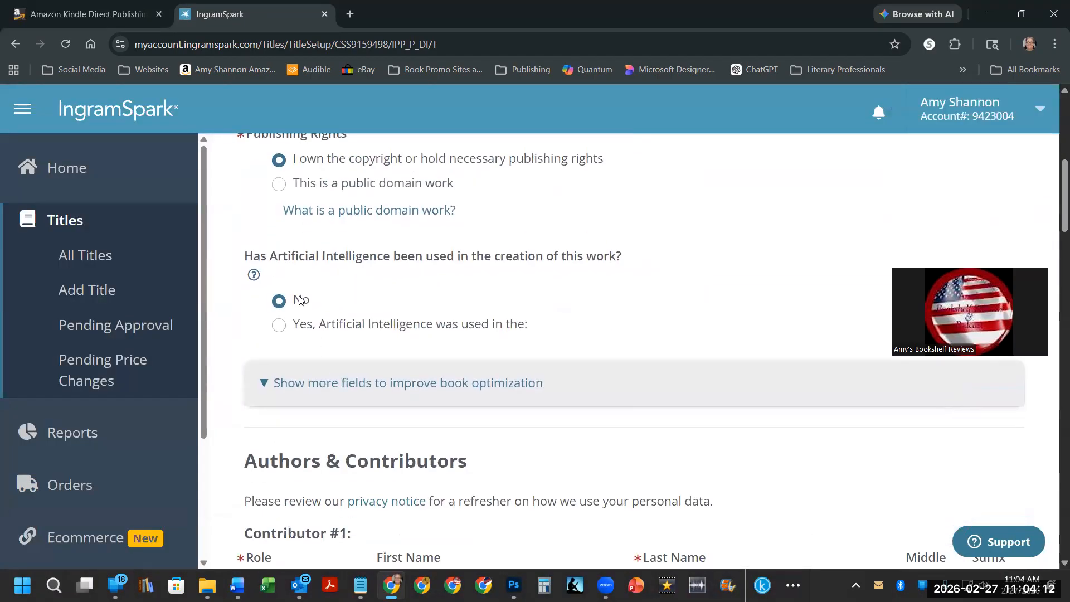
# Expand the book optimization fields and set the series name to "Amy's Short Story Collection" with series number 9
pyautogui.click(467, 388)
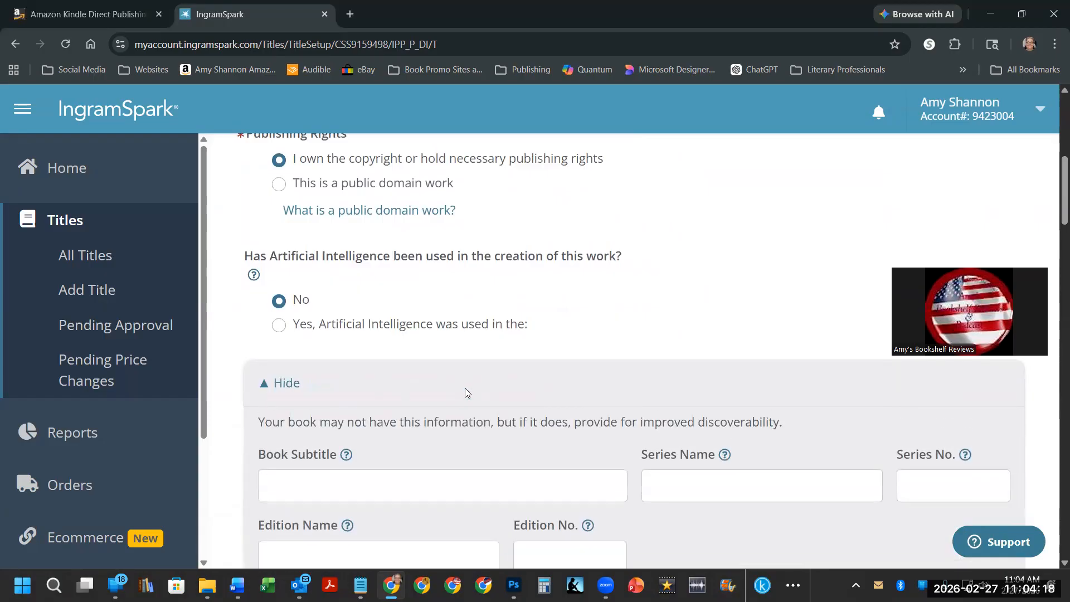
pyautogui.click(703, 490)
pyautogui.click(741, 526)
pyautogui.scroll(-2, 725, 373)
pyautogui.scroll(1, 915, 401)
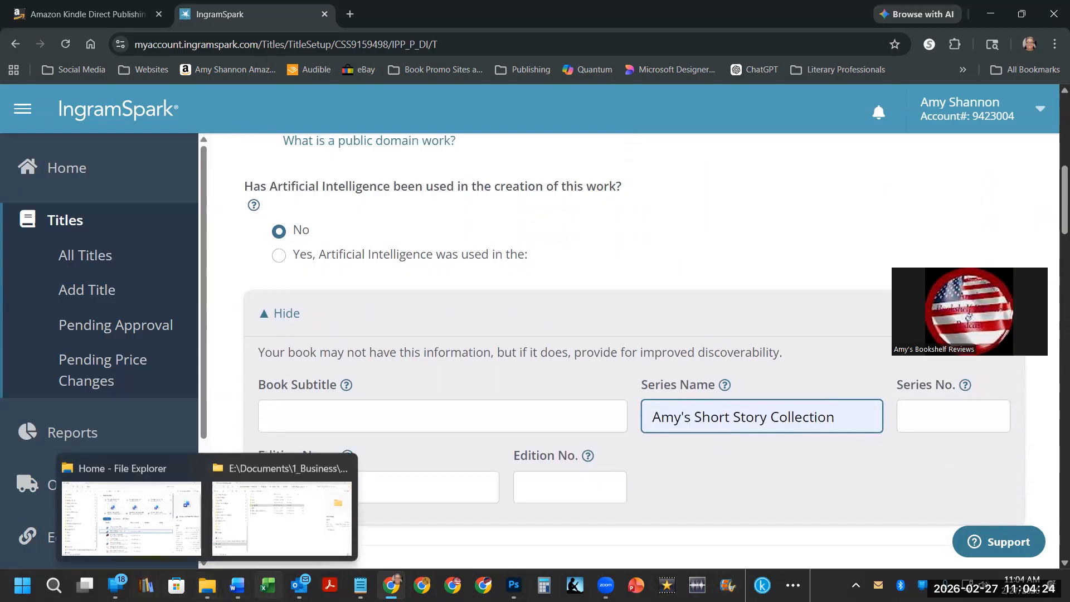
pyautogui.click(919, 415)
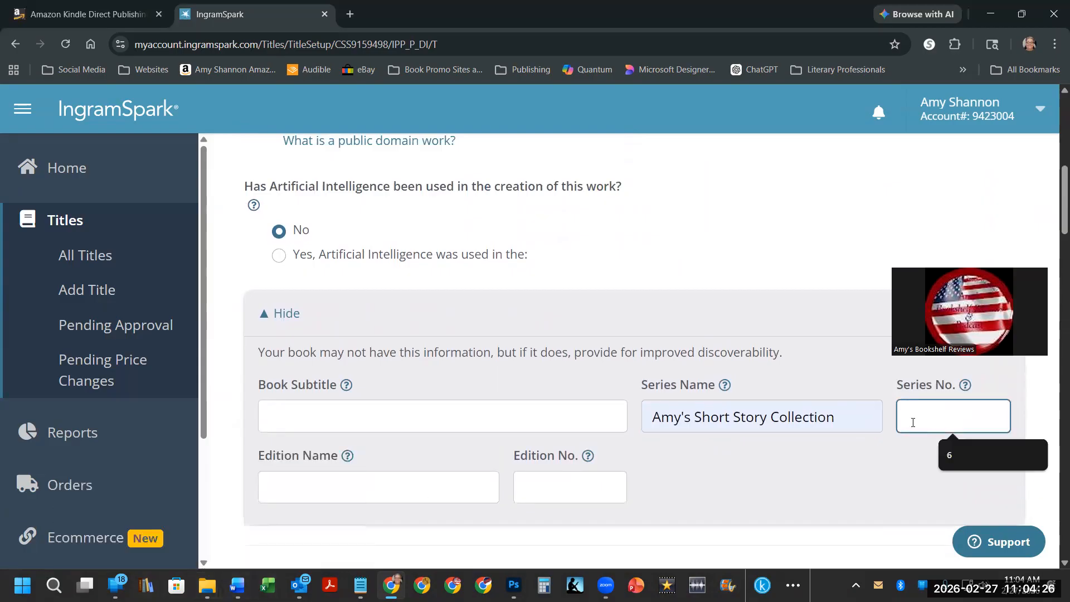
pyautogui.write('9')
# Set the edition name to "First Edition" and the edition number to 2026
pyautogui.click(347, 490)
pyautogui.write('First Edition')
pyautogui.press('Tab')
pyautogui.write('2026')
pyautogui.scroll(-3, 446, 246)
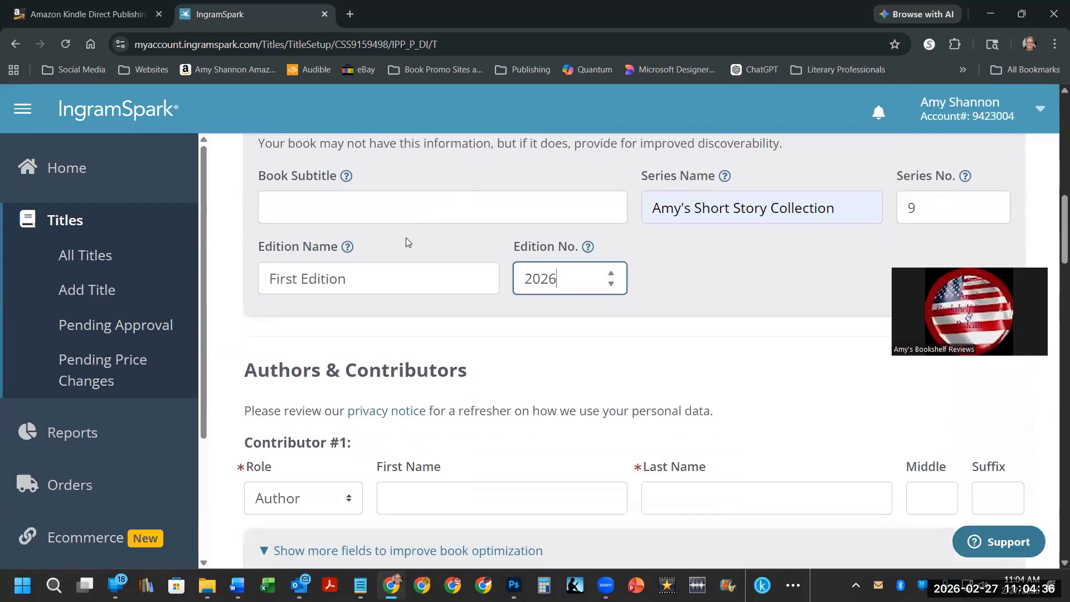
pyautogui.scroll(-2, 407, 243)
pyautogui.scroll(2, 406, 242)
# Copy the subtitle from the Word manuscript's title page and enter "2 people. 4 First Impressions." as the book subtitle
pyautogui.click(327, 202)
pyautogui.click(237, 585)
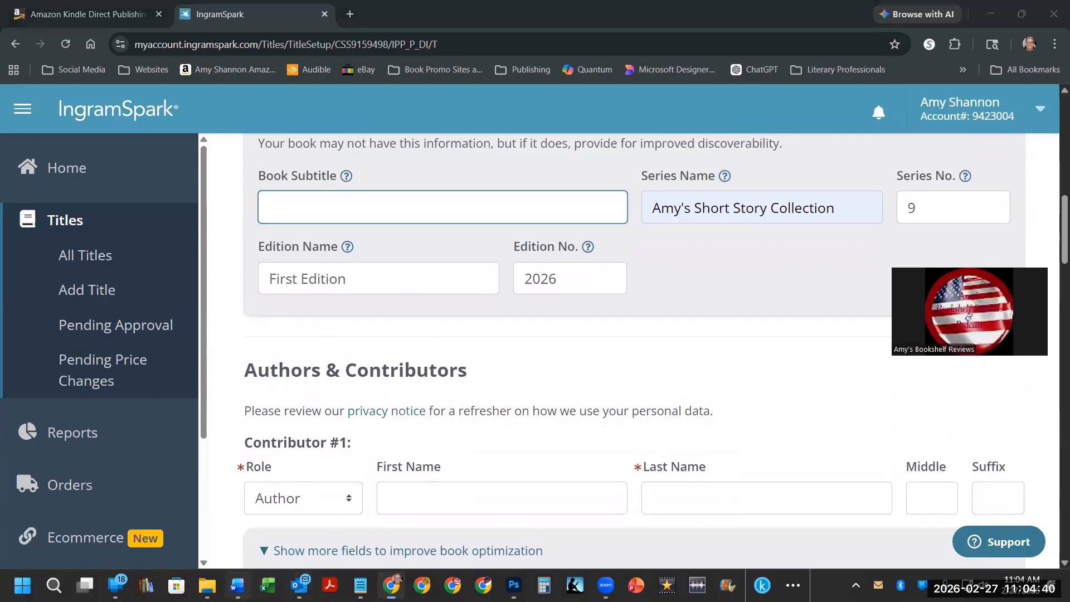
pyautogui.press('super+Up')
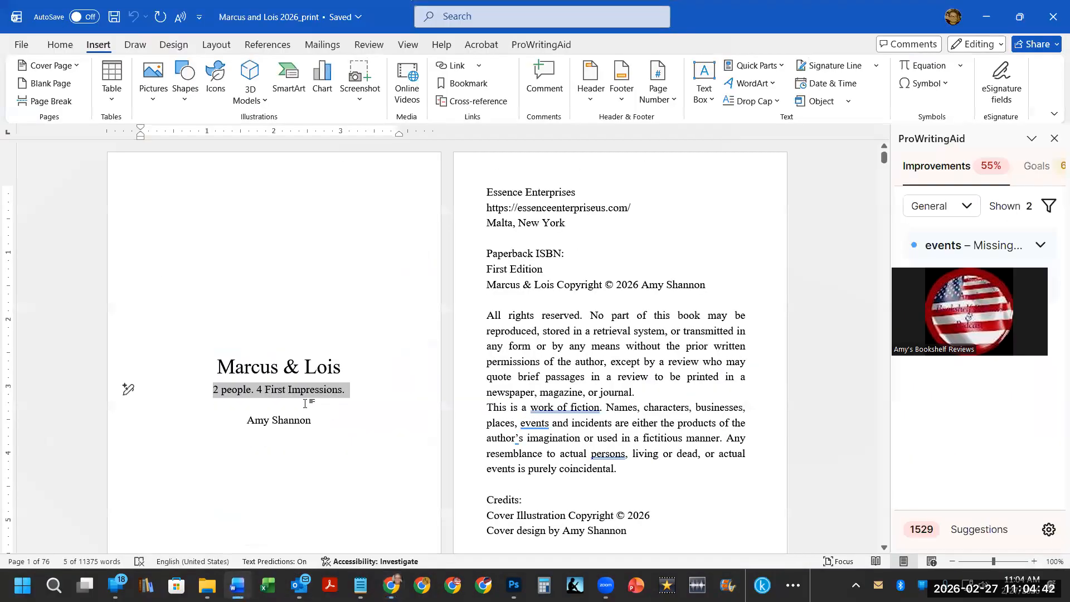
pyautogui.click(986, 16)
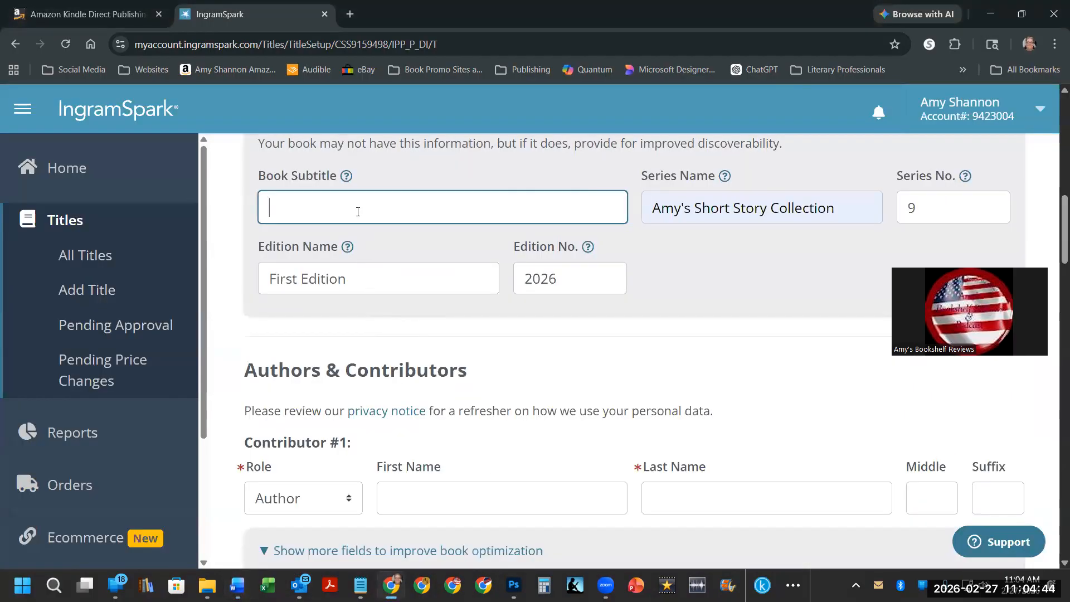
pyautogui.write('2 people. 4 First Impressions.')
pyautogui.scroll(-3, 440, 334)
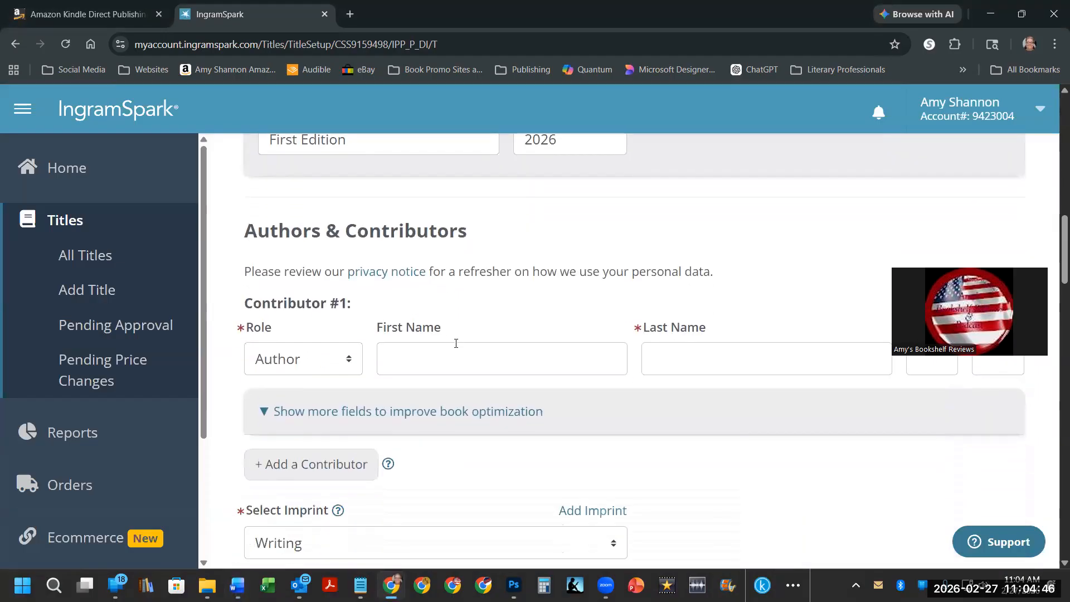
pyautogui.scroll(6, 457, 329)
pyautogui.scroll(4, 463, 321)
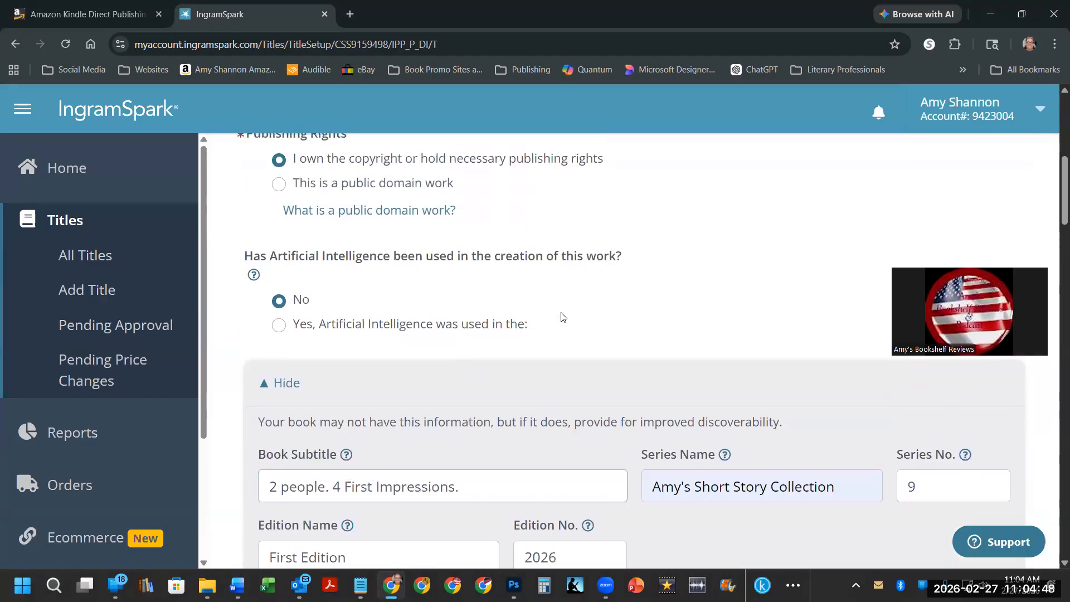
pyautogui.scroll(3, 546, 314)
pyautogui.moveTo(399, 305); pyautogui.dragTo(232, 303)
pyautogui.press('super+c')
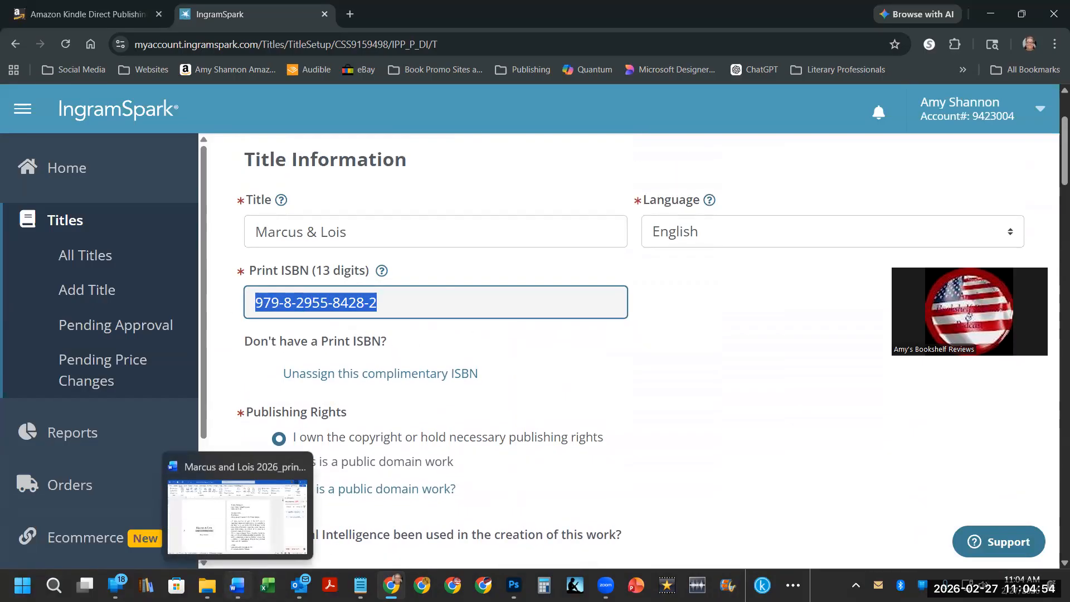
pyautogui.click(237, 585)
pyautogui.click(573, 248)
pyautogui.rightClick(573, 251)
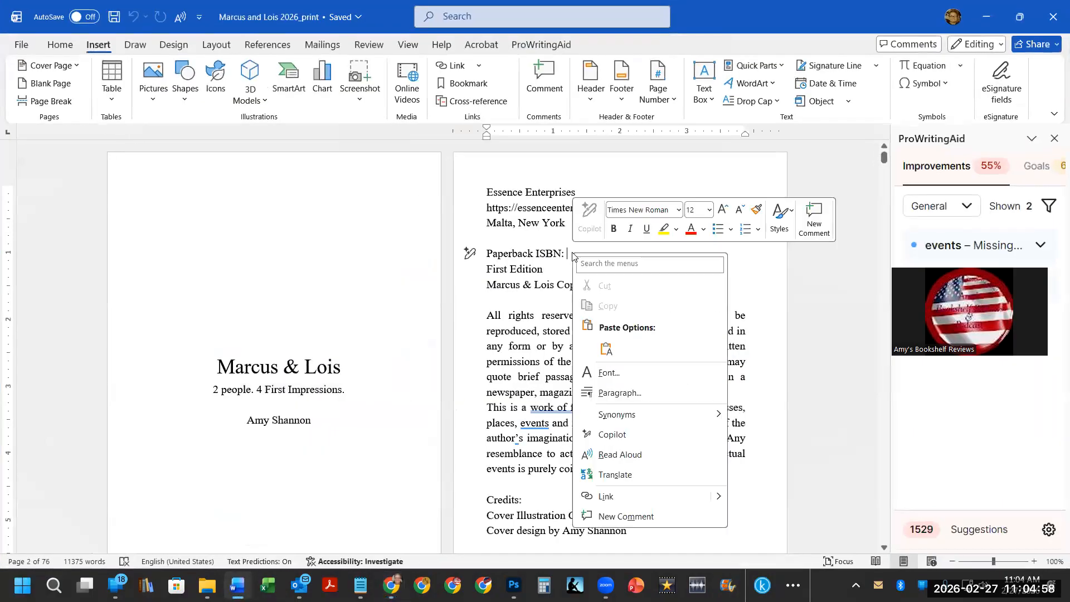
pyautogui.click(605, 348)
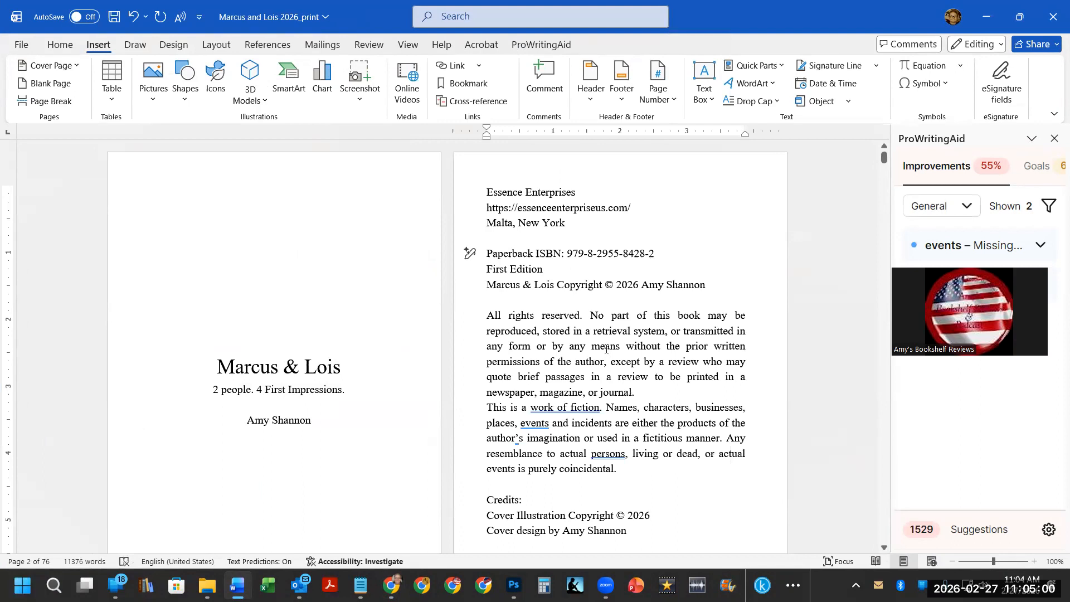
pyautogui.hotkey('ctrl', 's')
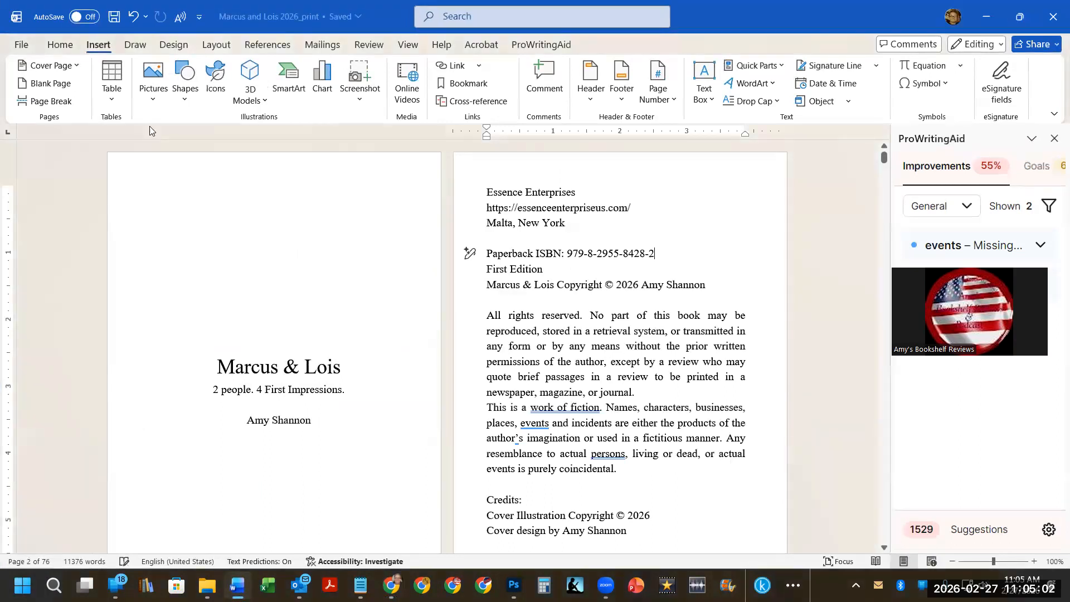
# Save the manuscript as an Adobe PDF in the Formatting folder, replacing the existing "Marcus and Lois 2026_print", and close Word
pyautogui.click(21, 45)
pyautogui.press('Escape')
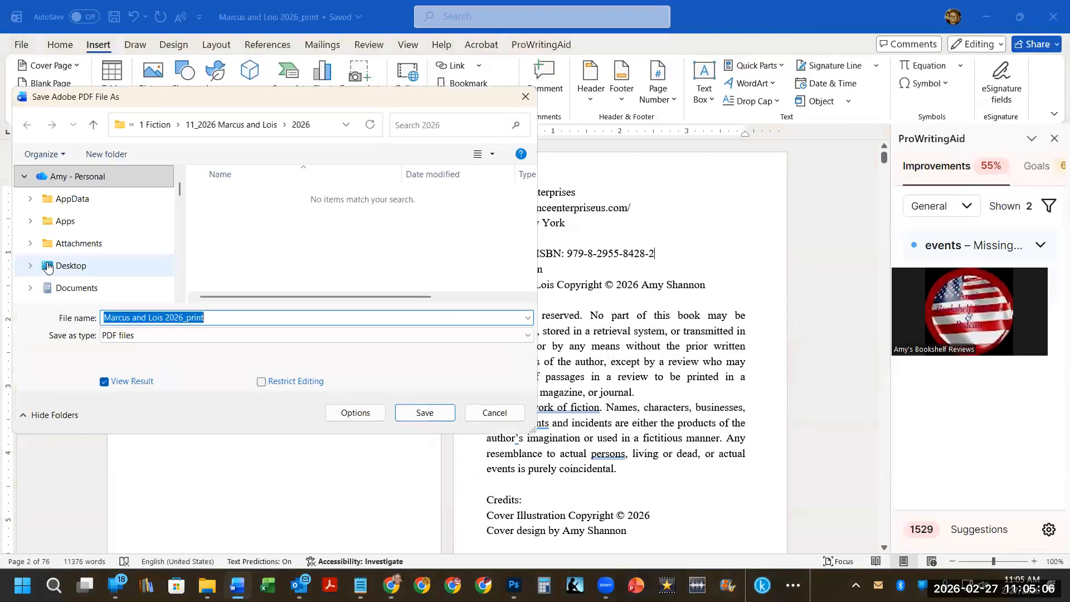
pyautogui.click(231, 124)
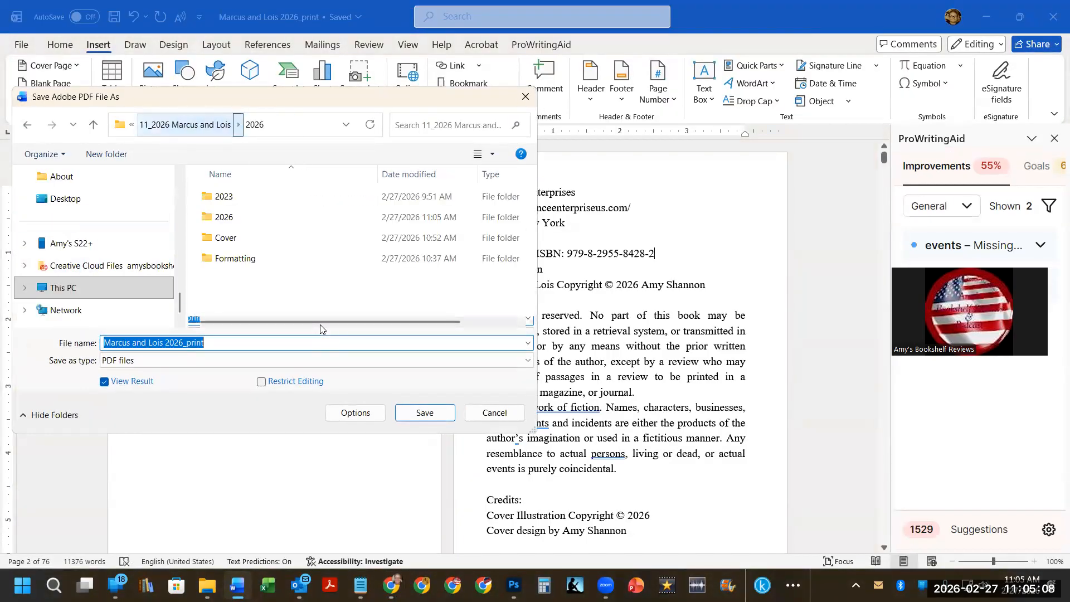
pyautogui.click(233, 260)
pyautogui.doubleClick(233, 260)
pyautogui.click(259, 239)
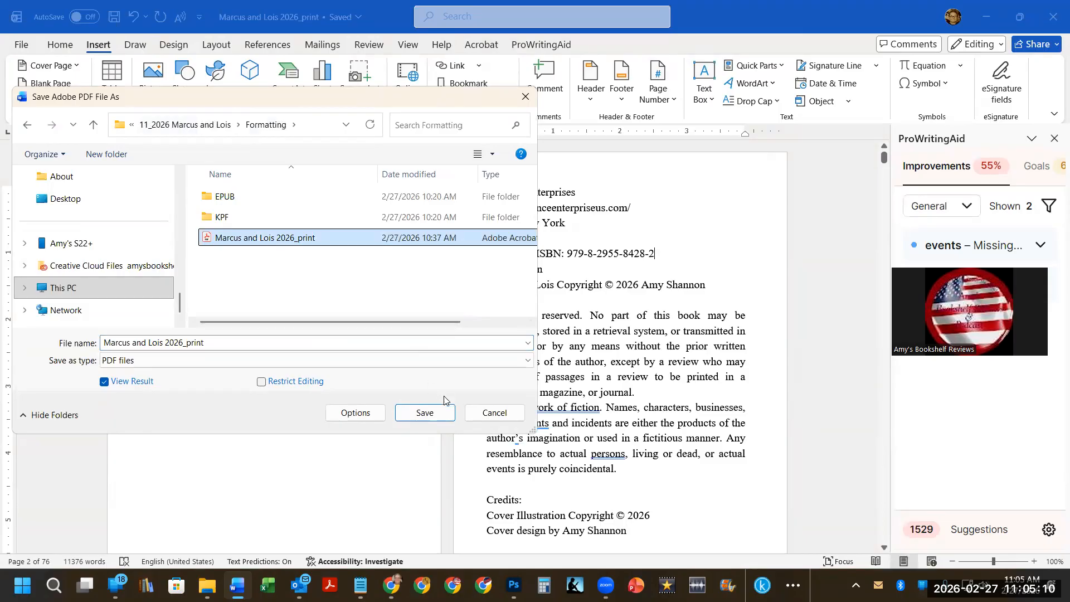
pyautogui.click(424, 414)
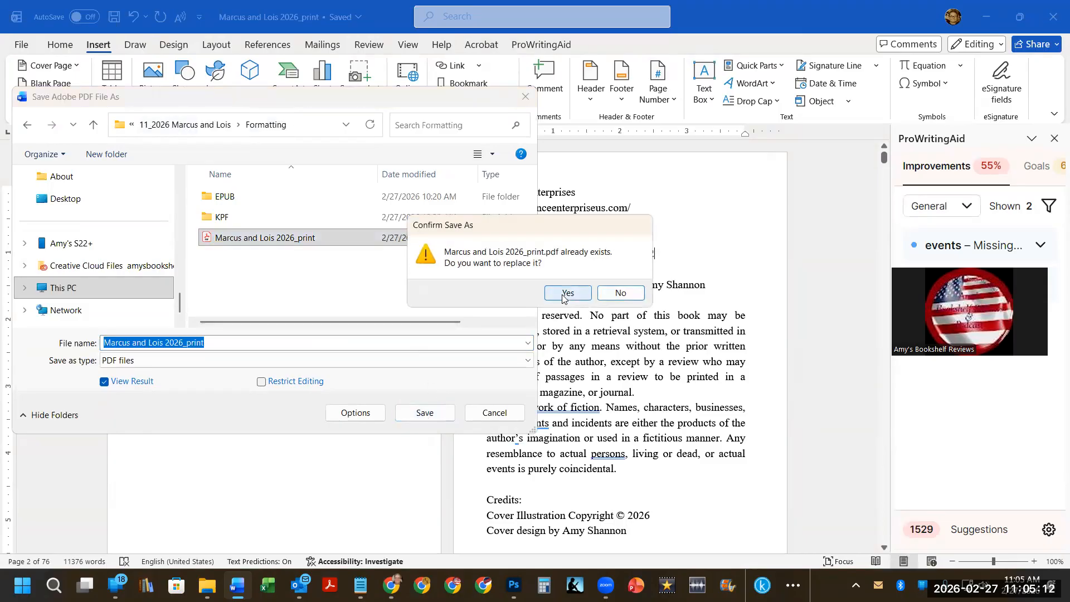
pyautogui.click(561, 296)
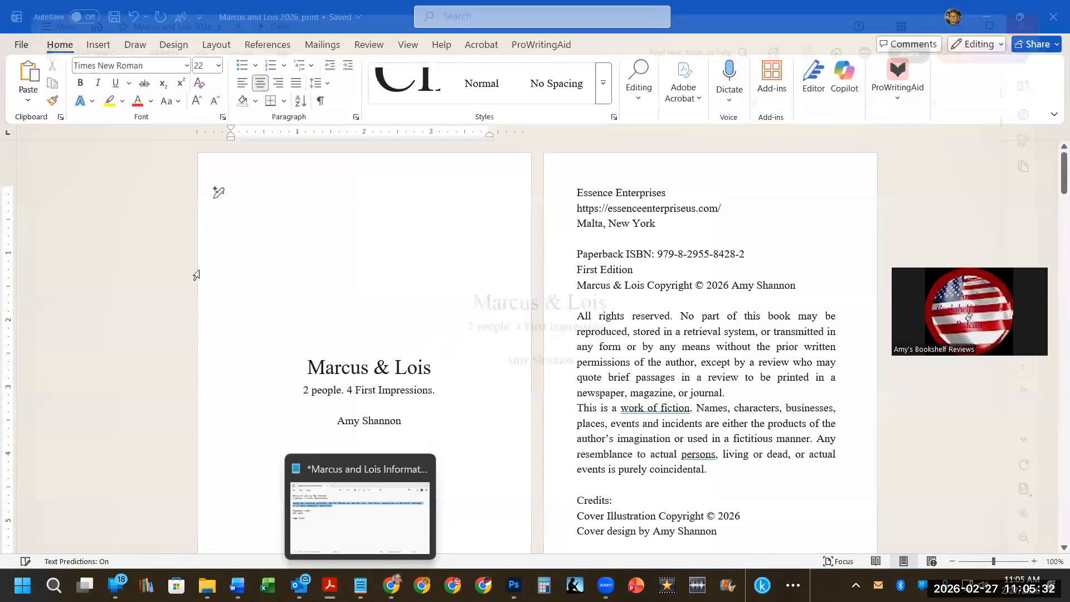
pyautogui.click(1053, 20)
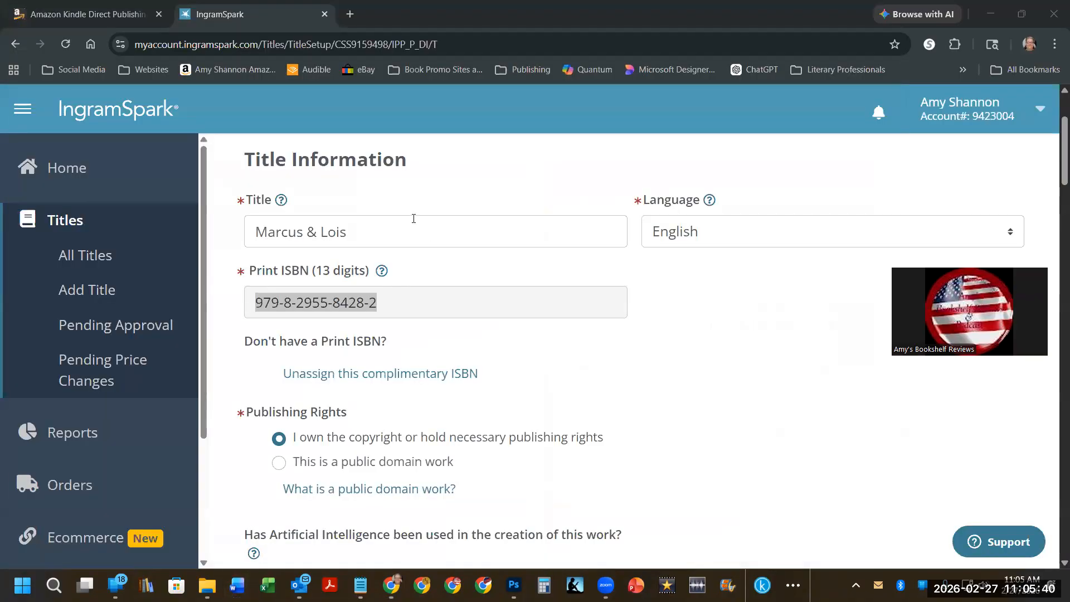
pyautogui.scroll(-1, 413, 218)
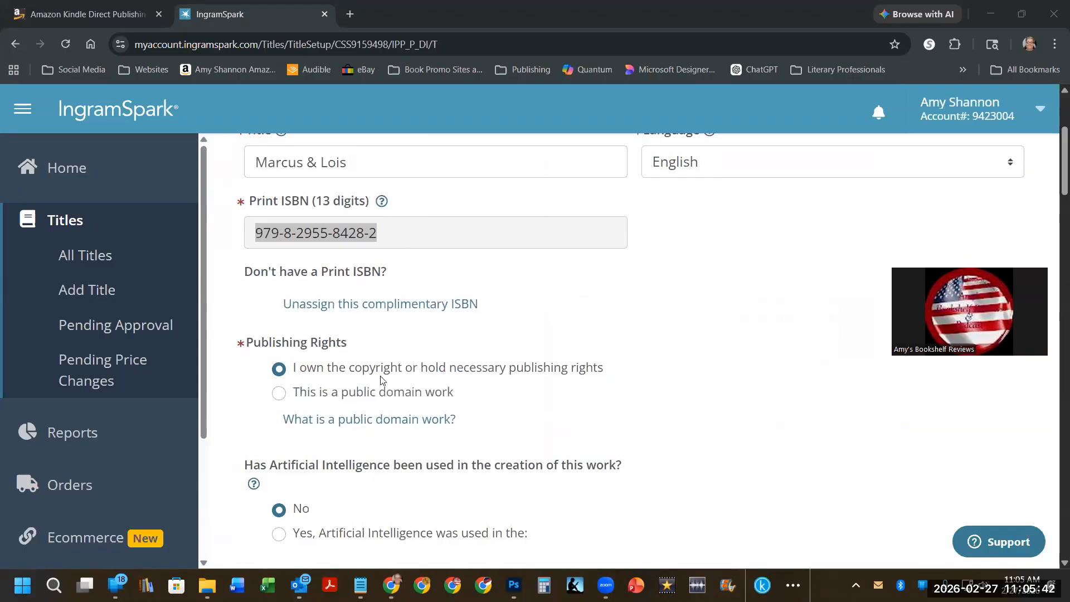
pyautogui.click(360, 585)
pyautogui.click(323, 327)
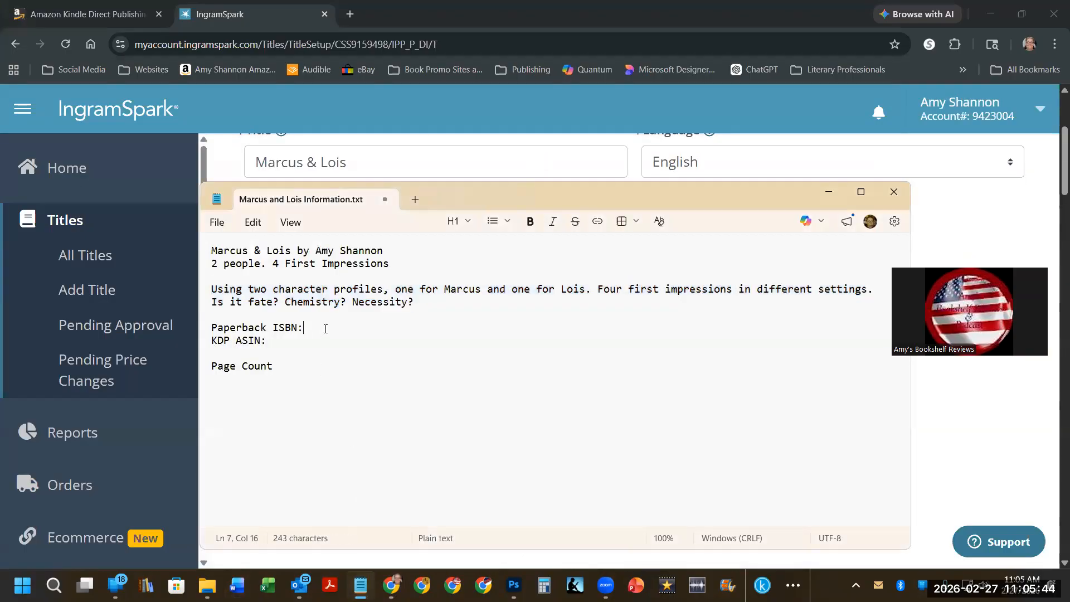
pyautogui.hotkey('ctrl', 'v')
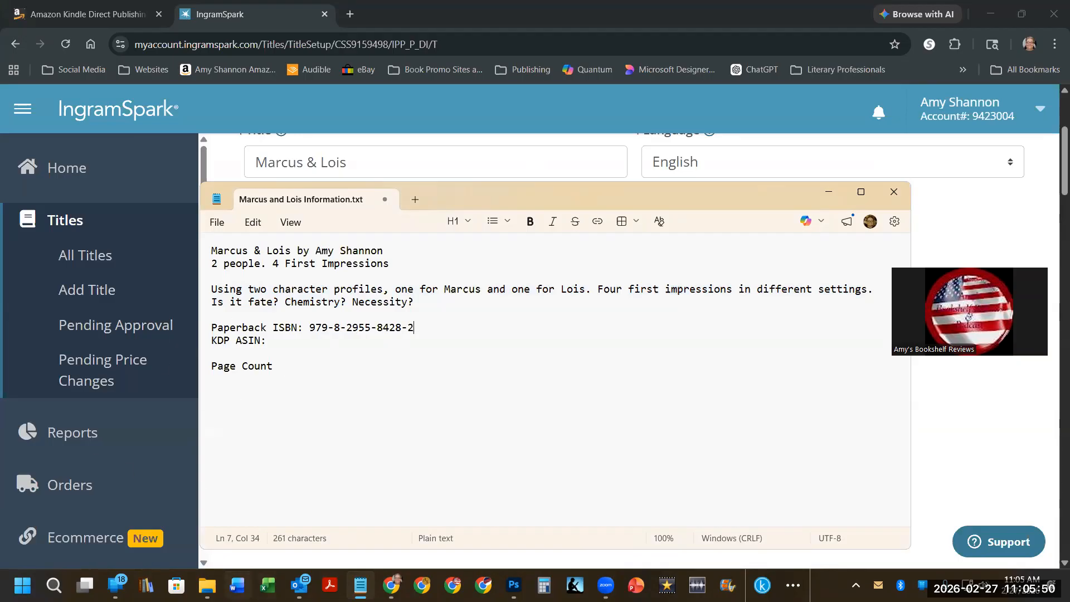
# Reopen "Marcus and Lois 2026_print" in Word and go to its last page to check the page count
pyautogui.rightClick(237, 585)
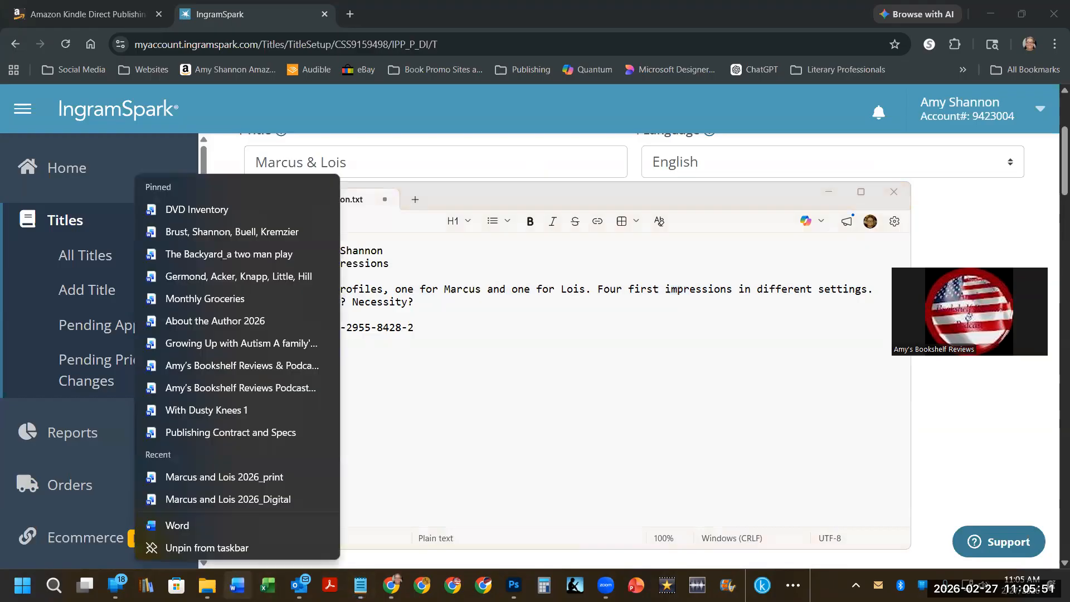
pyautogui.click(237, 478)
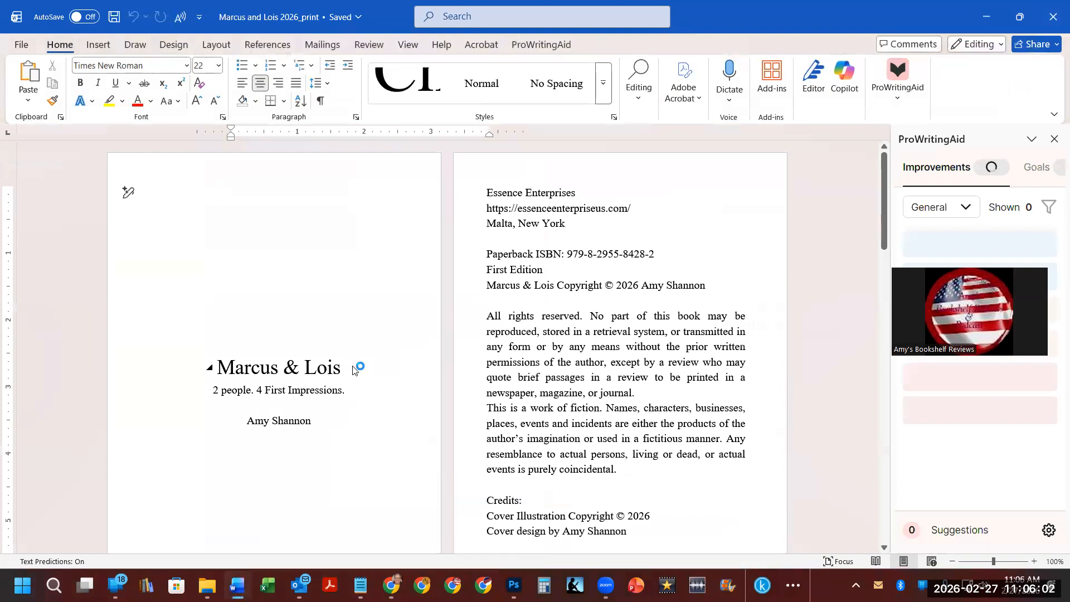
pyautogui.click(354, 370)
pyautogui.moveTo(881, 176); pyautogui.dragTo(883, 535)
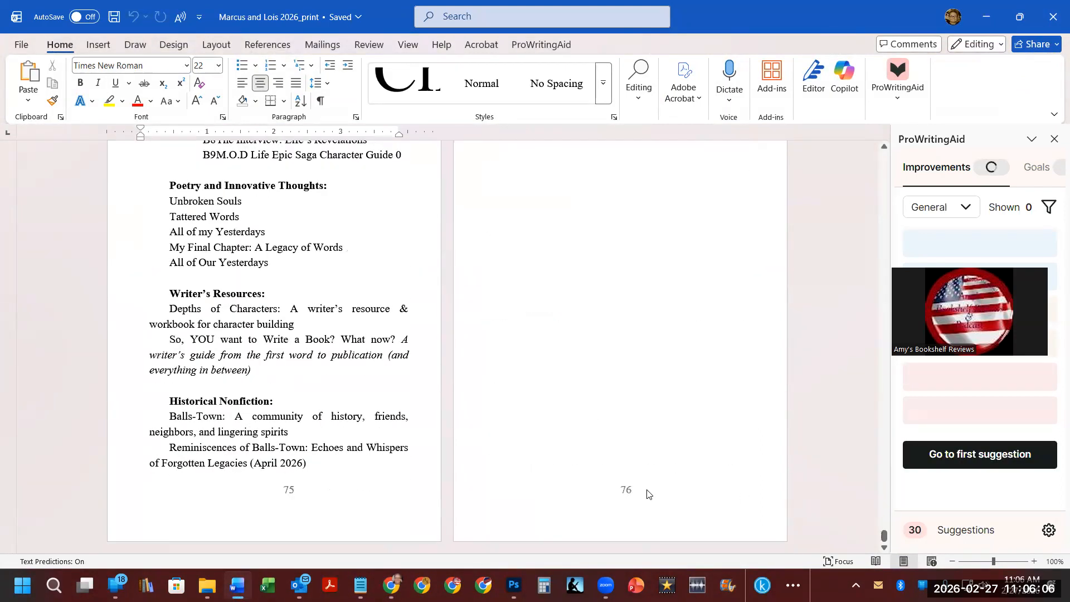
# Check the page number on the final pages of the print manuscript and close Word
pyautogui.click(624, 499)
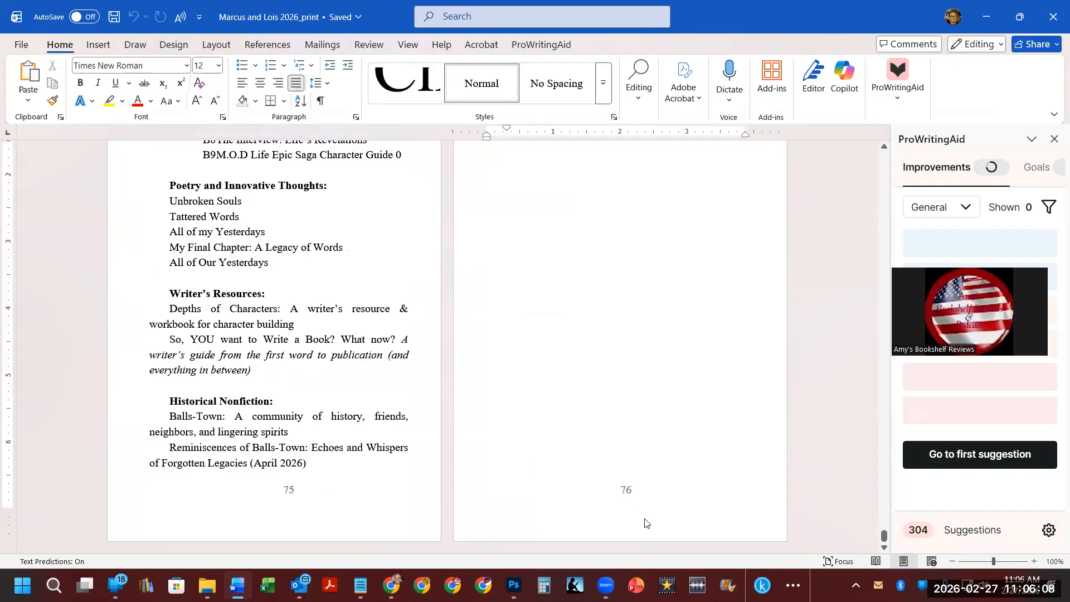
pyautogui.scroll(2, 707, 327)
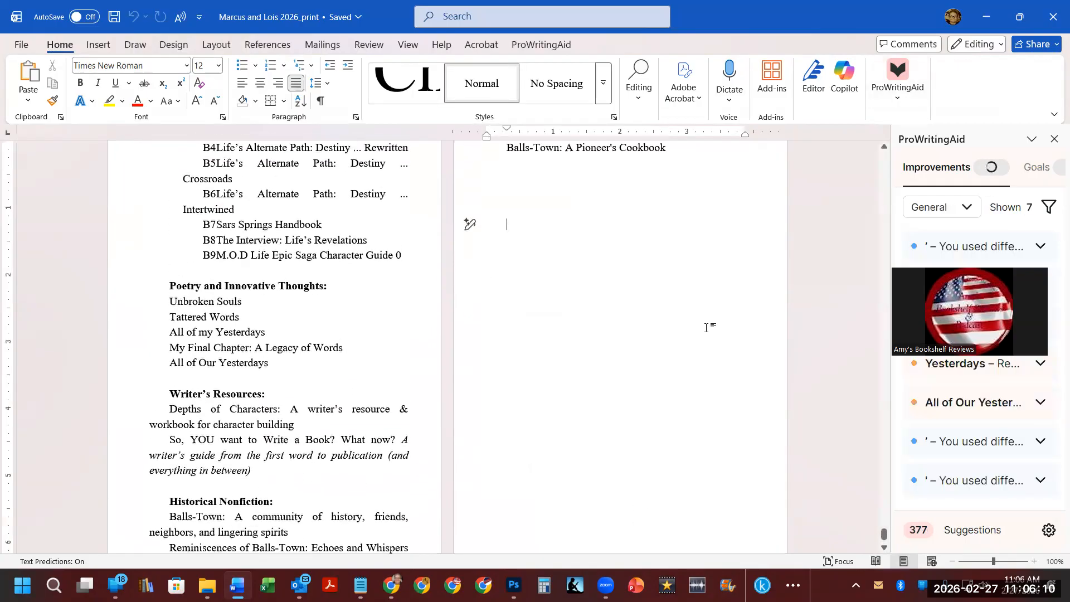
pyautogui.scroll(-3, 696, 292)
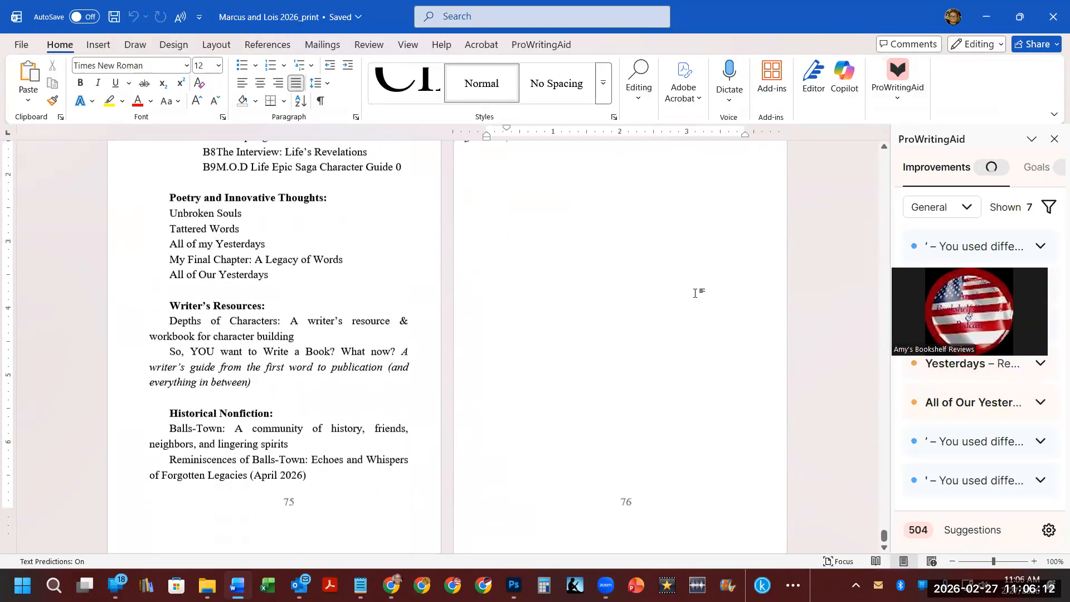
pyautogui.scroll(3, 566, 372)
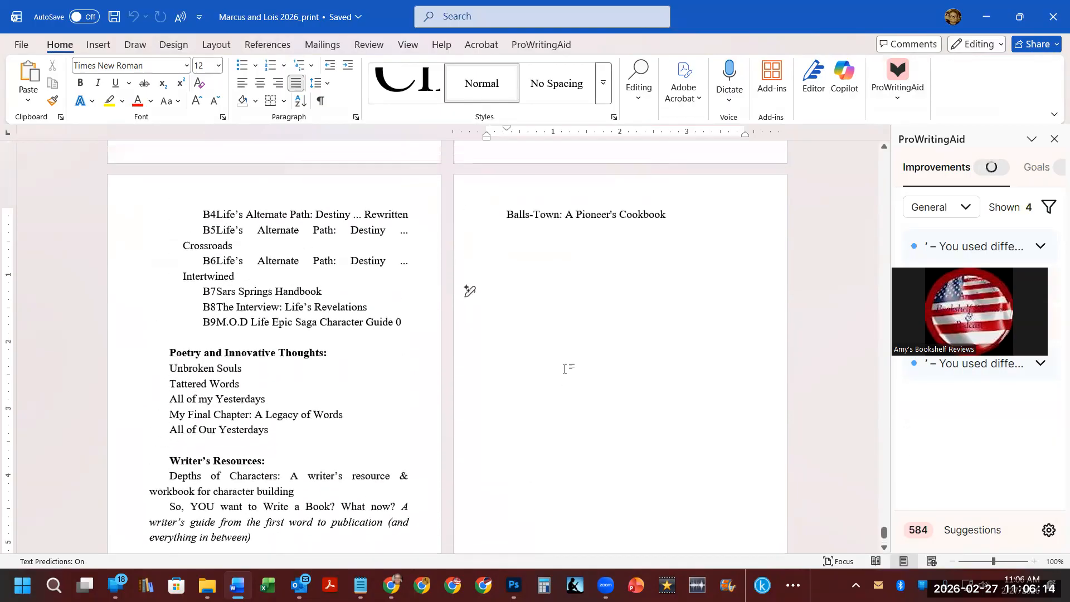
pyautogui.click(1053, 16)
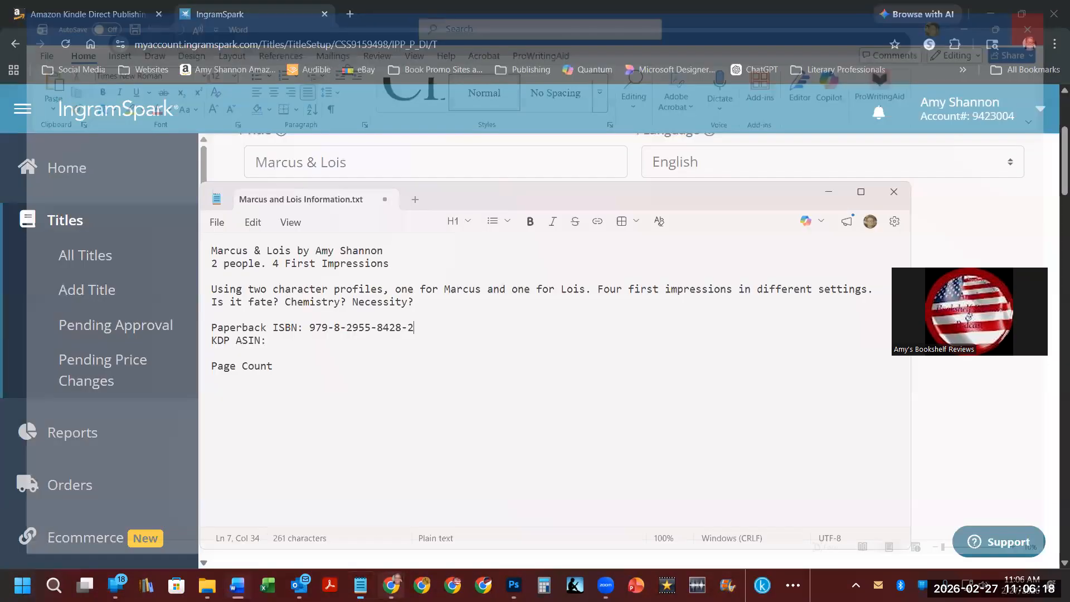
# Add 76 after "Page Count" in the Notepad file "Marcus and Lois Information.txt" and return to the IngramSpark title page
pyautogui.click(361, 585)
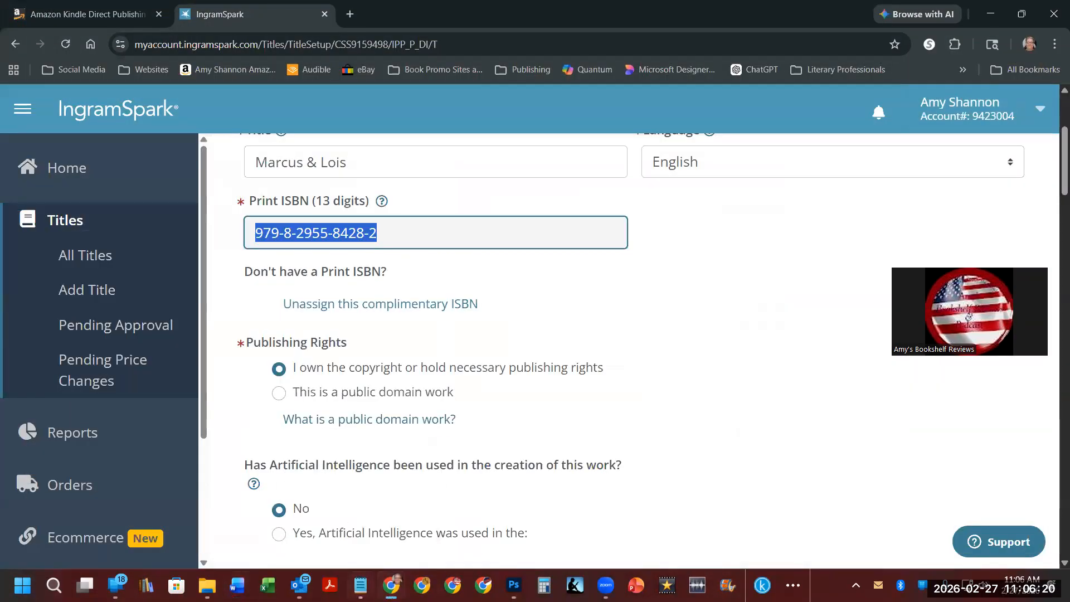
pyautogui.click(354, 534)
pyautogui.click(307, 368)
pyautogui.write('76')
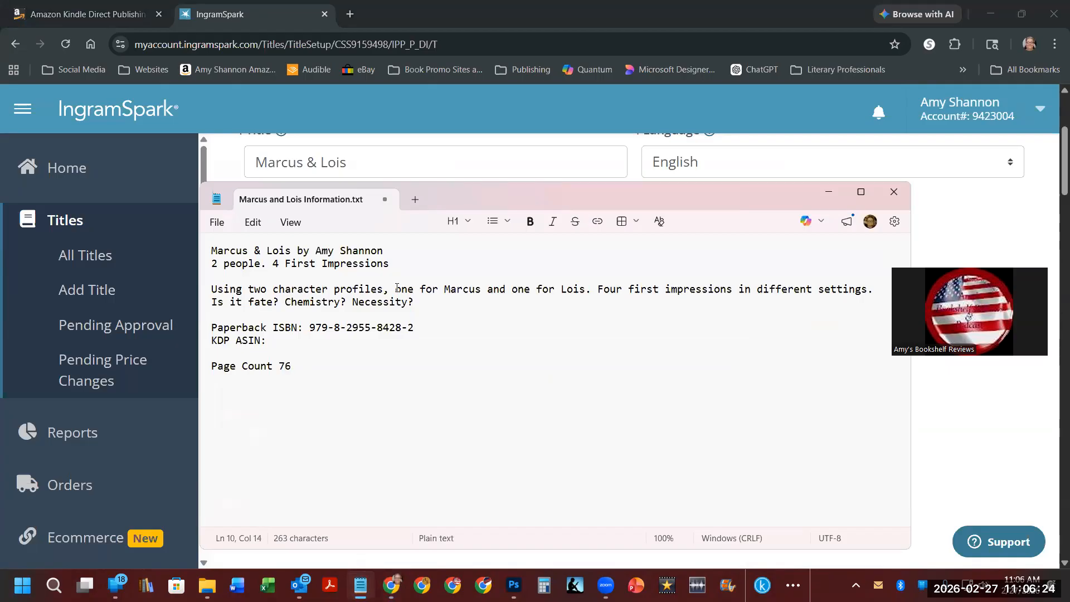
pyautogui.click(490, 113)
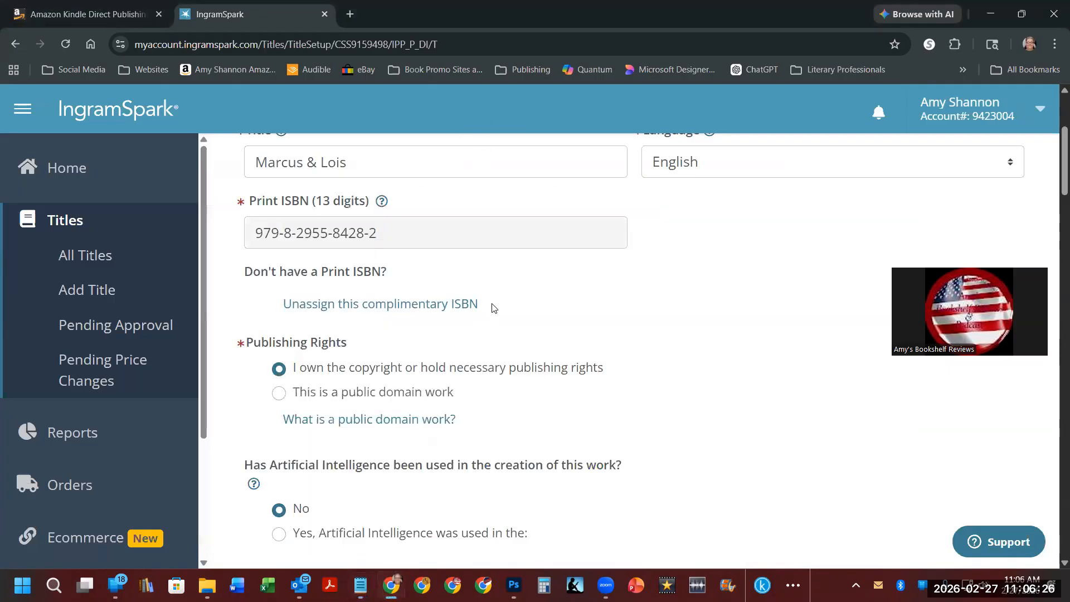
# Enter the author's first and last name for Contributor #1 under Authors & Contributors
pyautogui.scroll(-6, 490, 306)
pyautogui.scroll(-5, 492, 305)
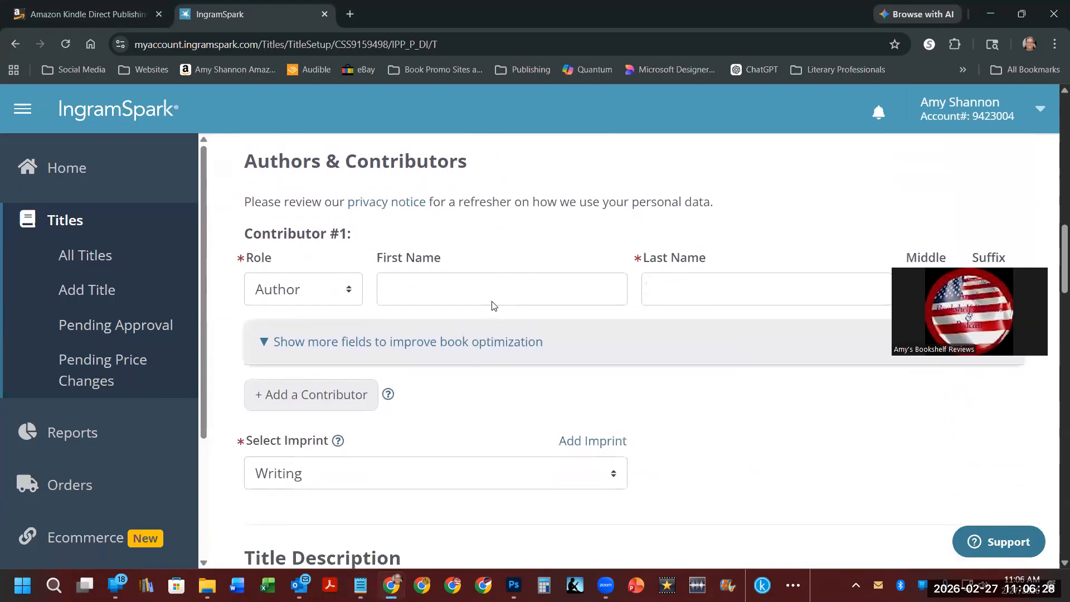
pyautogui.scroll(4, 479, 286)
pyautogui.scroll(1, 479, 286)
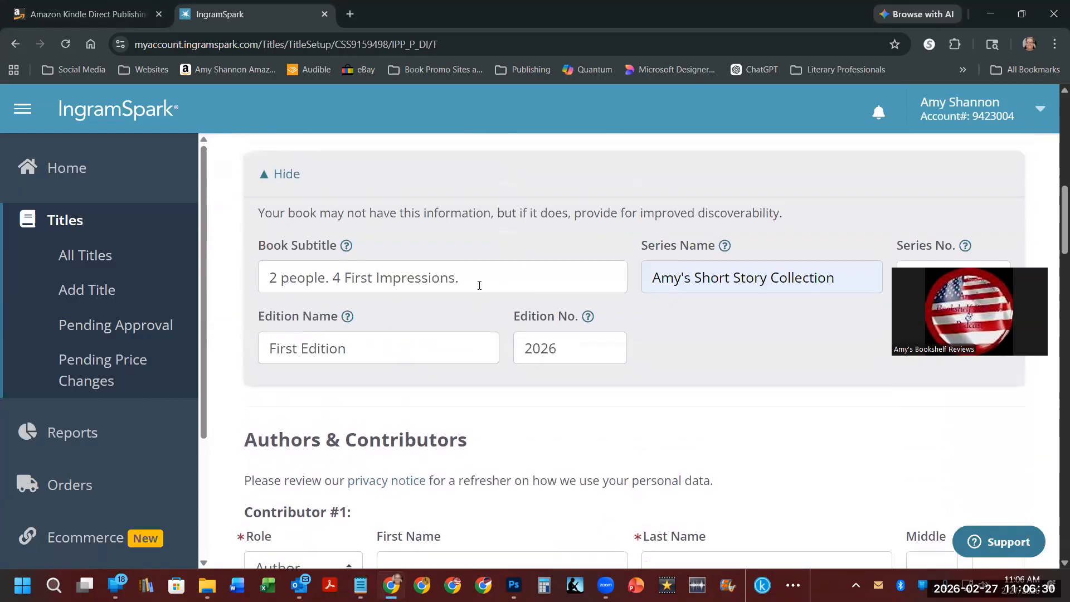
pyautogui.scroll(-4, 479, 286)
pyautogui.click(461, 353)
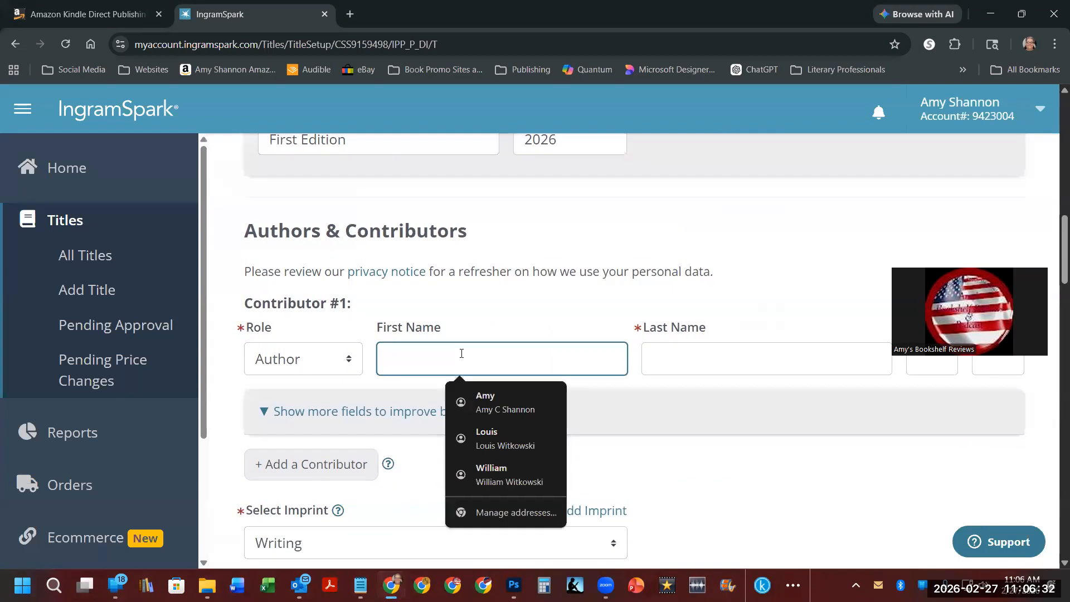
pyautogui.write('Amy')
pyautogui.press('Tab')
pyautogui.write('Shannon')
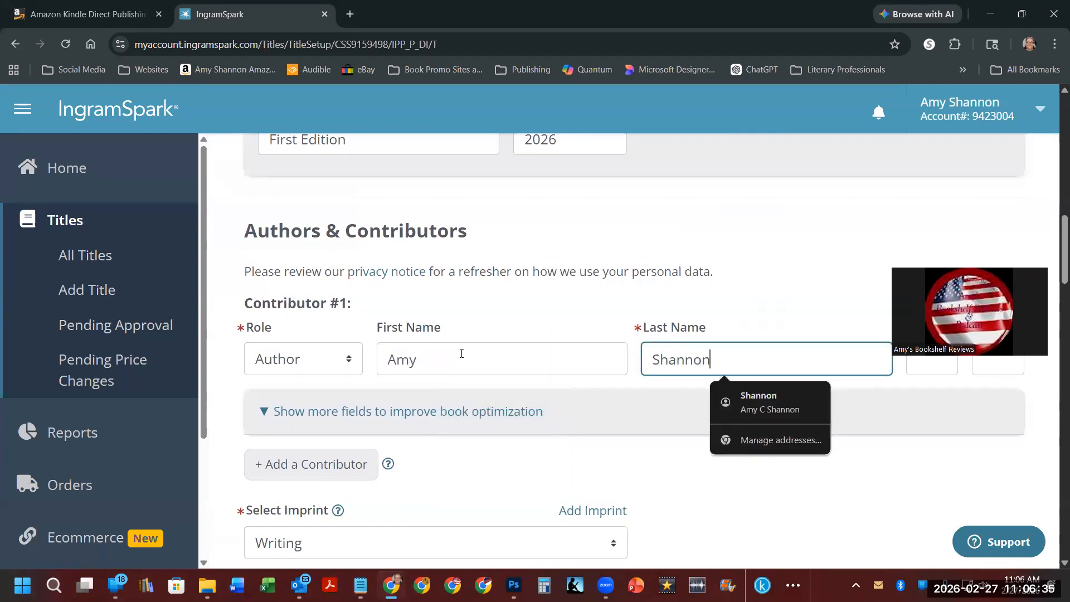
pyautogui.click(602, 402)
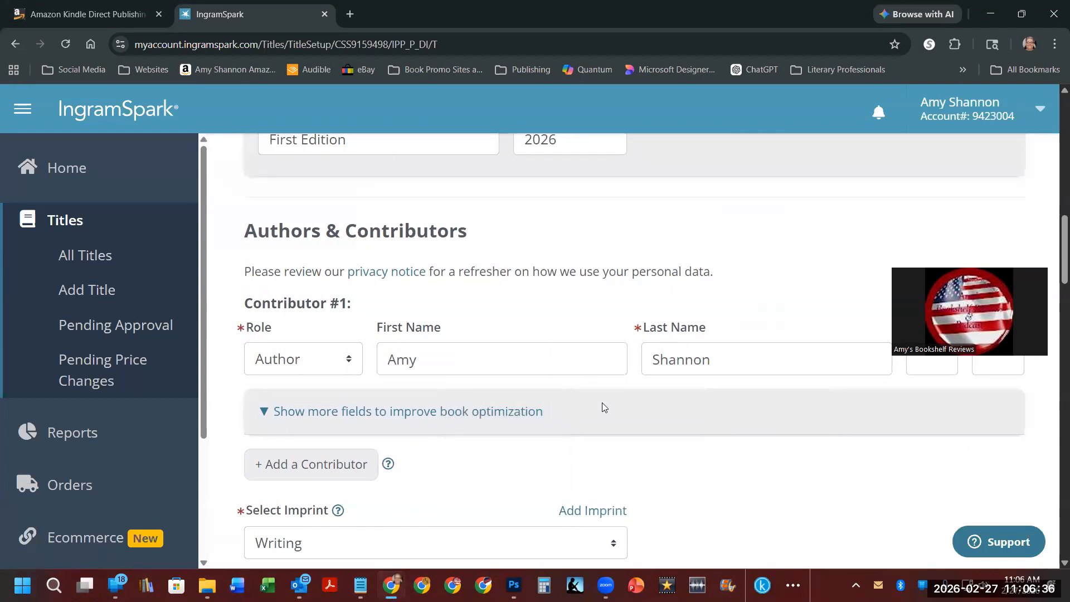
# Expand the author's additional optimization fields and look through the location, biography, prior work and affiliations entries
pyautogui.click(265, 413)
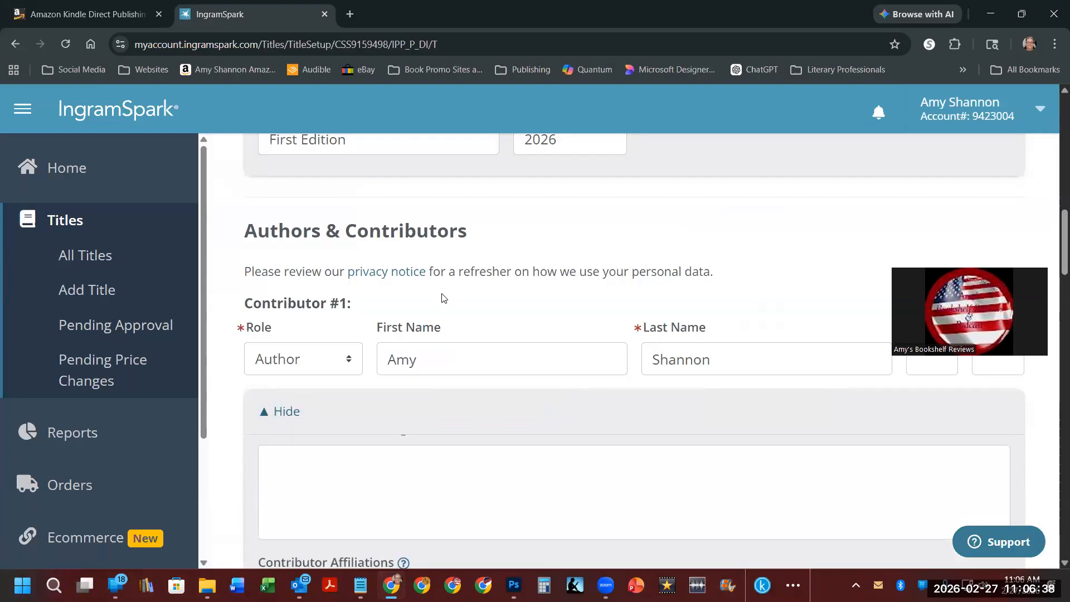
pyautogui.scroll(-3, 446, 291)
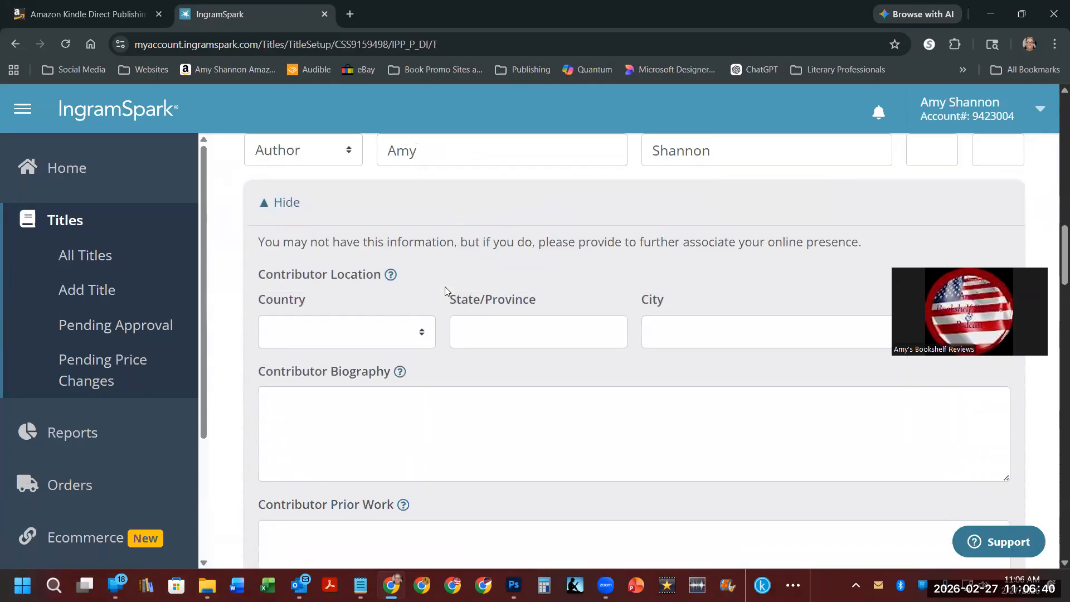
pyautogui.scroll(-2, 443, 287)
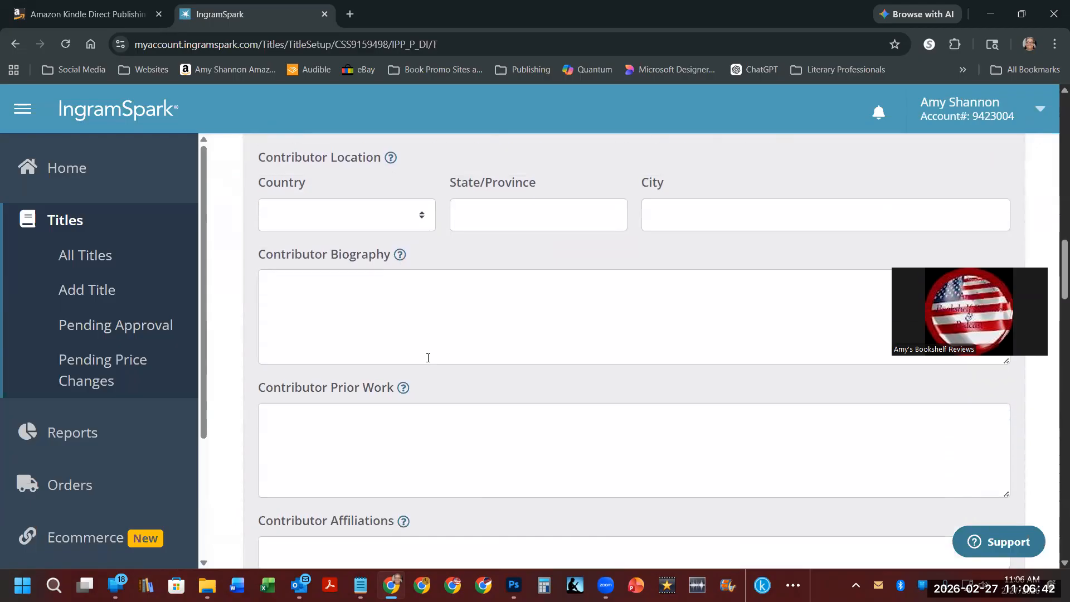
pyautogui.scroll(-3, 428, 358)
pyautogui.scroll(-3, 428, 355)
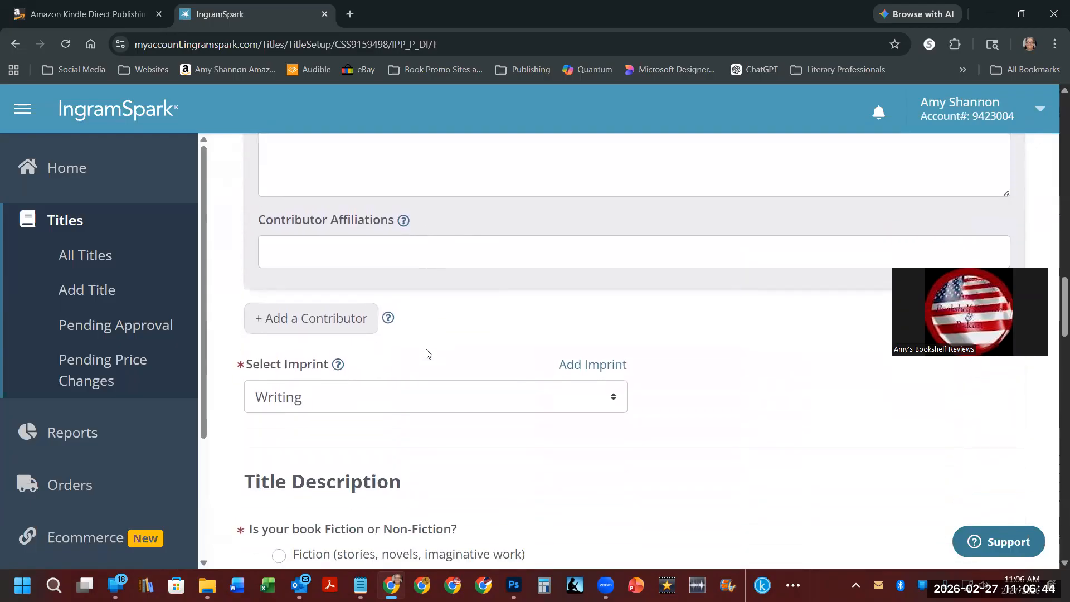
pyautogui.scroll(-2, 426, 351)
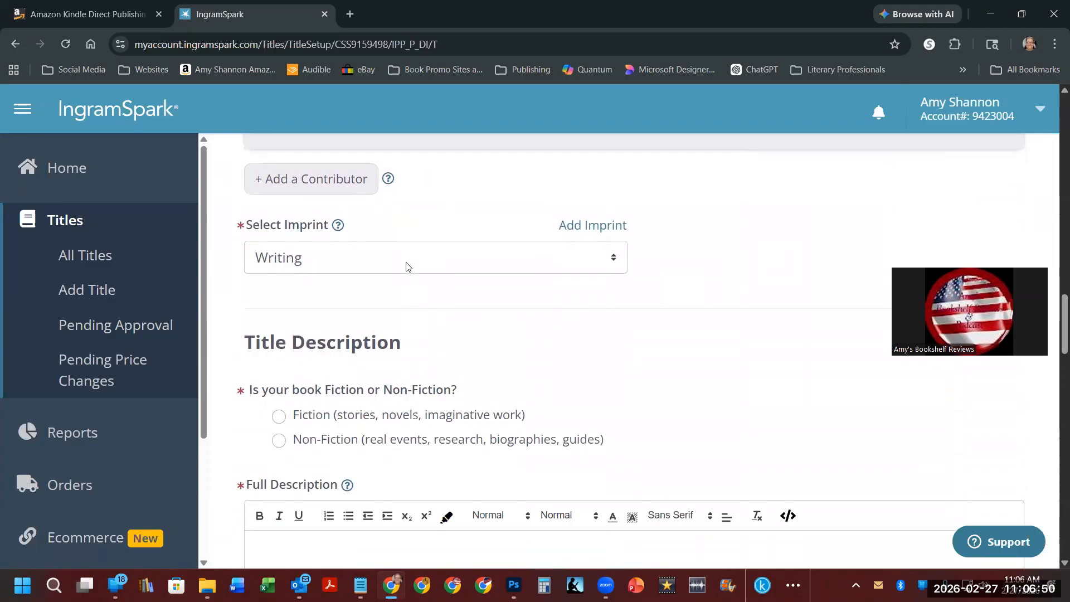
pyautogui.click(606, 228)
pyautogui.click(458, 182)
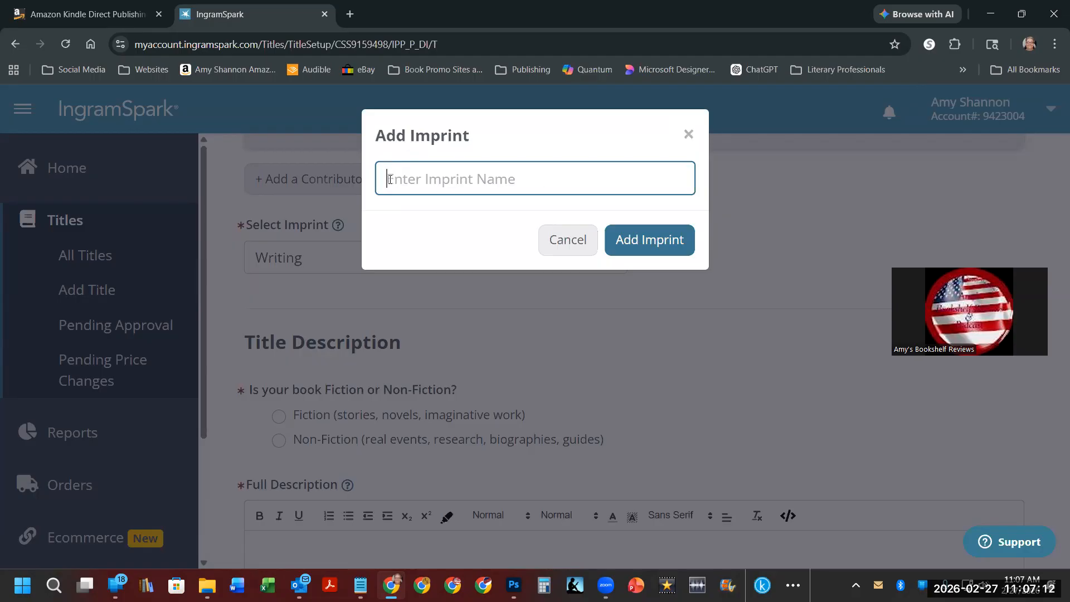
pyautogui.click(574, 243)
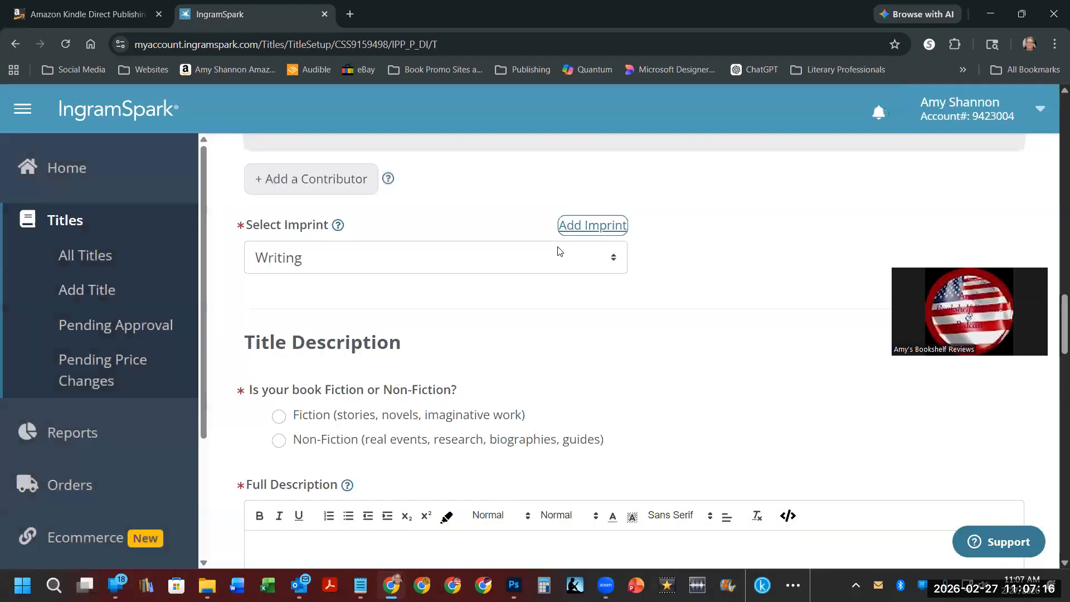
# Set the imprint to Essence Enterprises and classify the book as Fiction
pyautogui.click(519, 262)
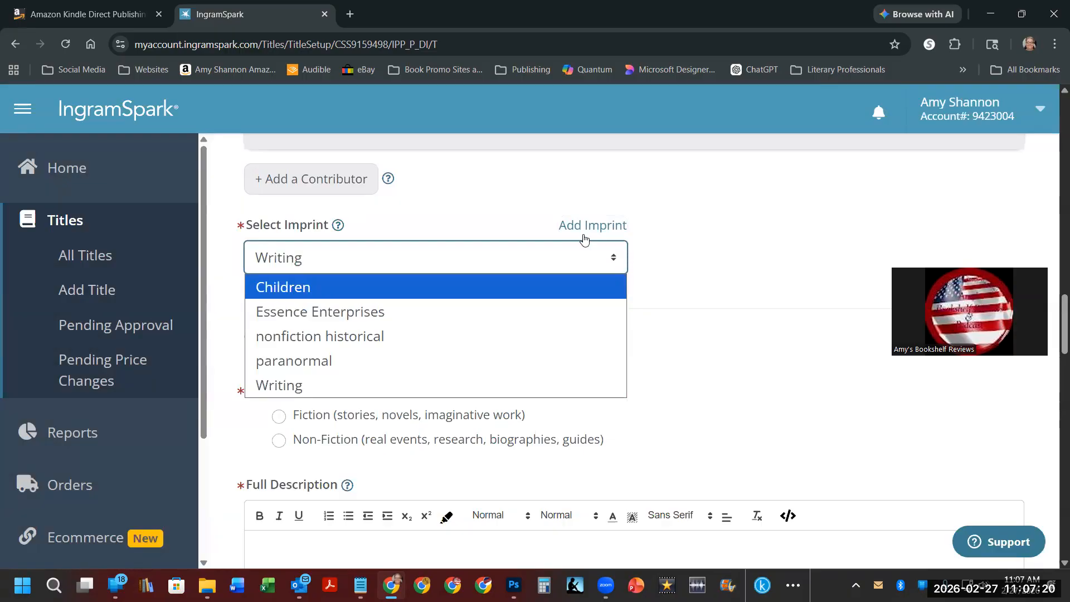
pyautogui.click(392, 313)
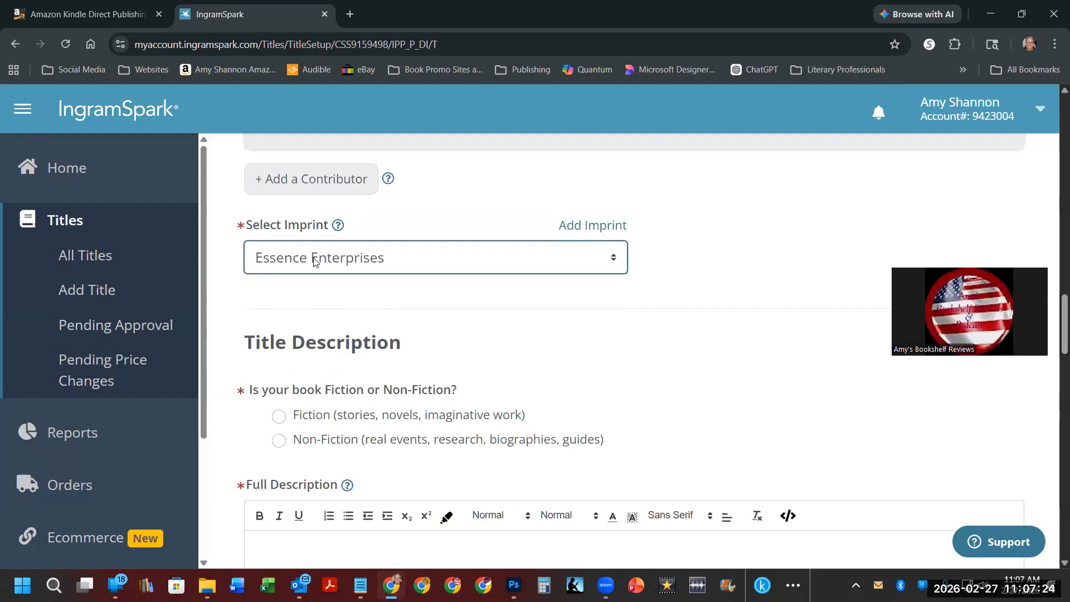
pyautogui.scroll(-2, 441, 327)
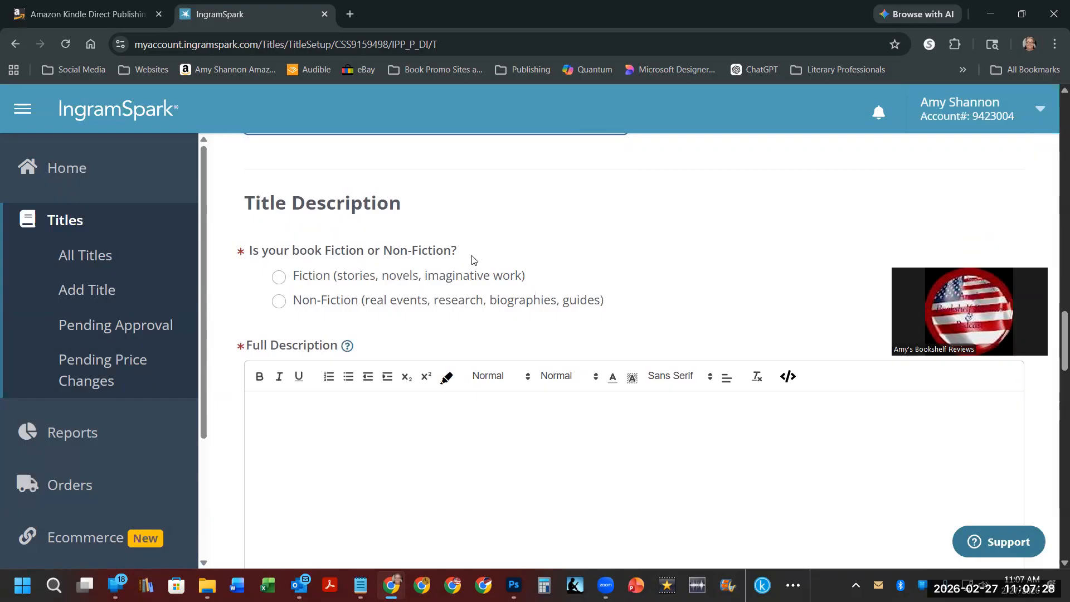
pyautogui.click(278, 277)
# Copy the title line, tagline and blurb from the Notepad information file and paste them into the Full Description
pyautogui.scroll(-1, 278, 278)
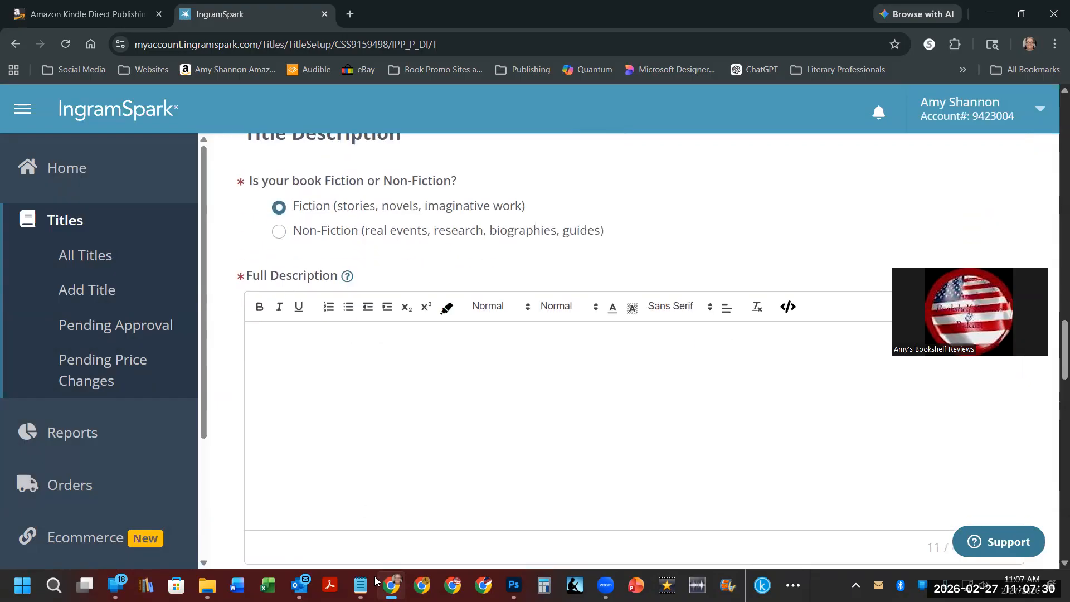
pyautogui.click(326, 462)
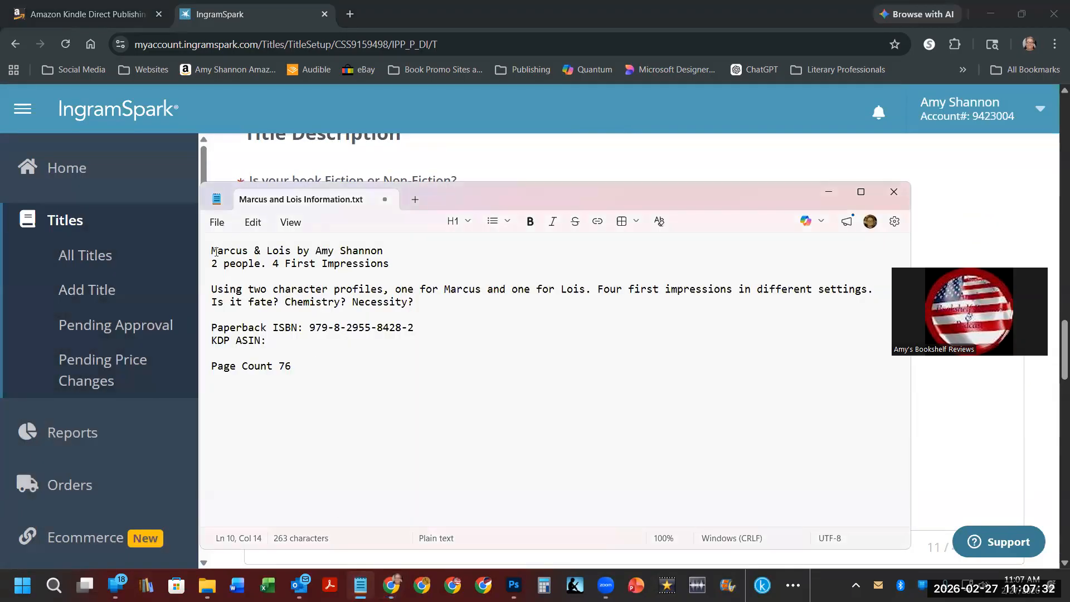
pyautogui.moveTo(212, 250); pyautogui.dragTo(423, 309)
pyautogui.hotkey('ctrl', 'c')
pyautogui.click(829, 191)
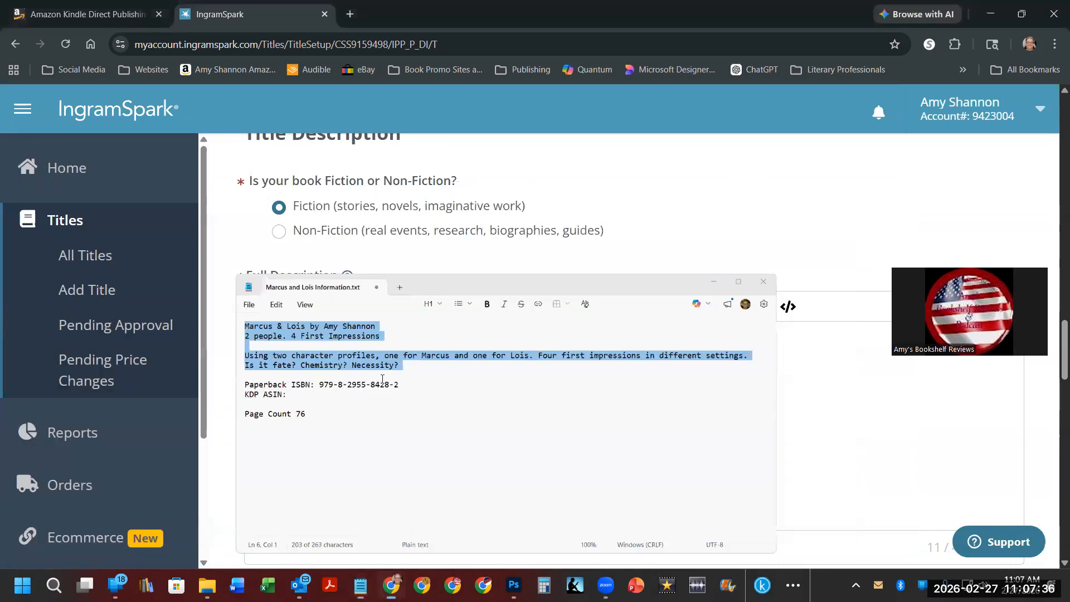
pyautogui.hotkey('ctrl', 'v')
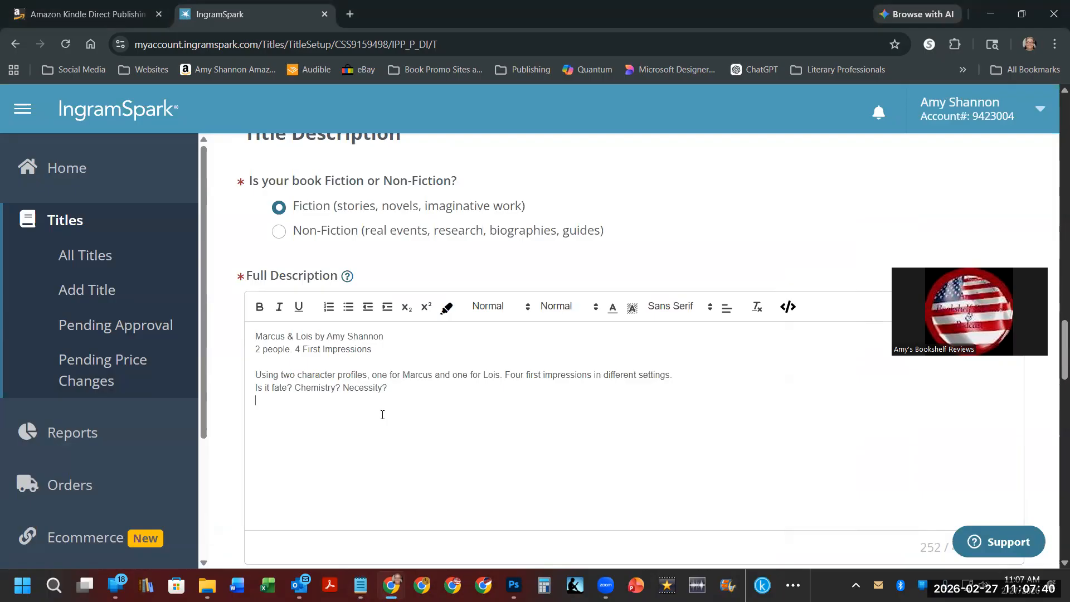
# Expand the additional title description fields and look through Table Of Contents and Review Quotes down to Categorize Your Title
pyautogui.scroll(-3, 383, 414)
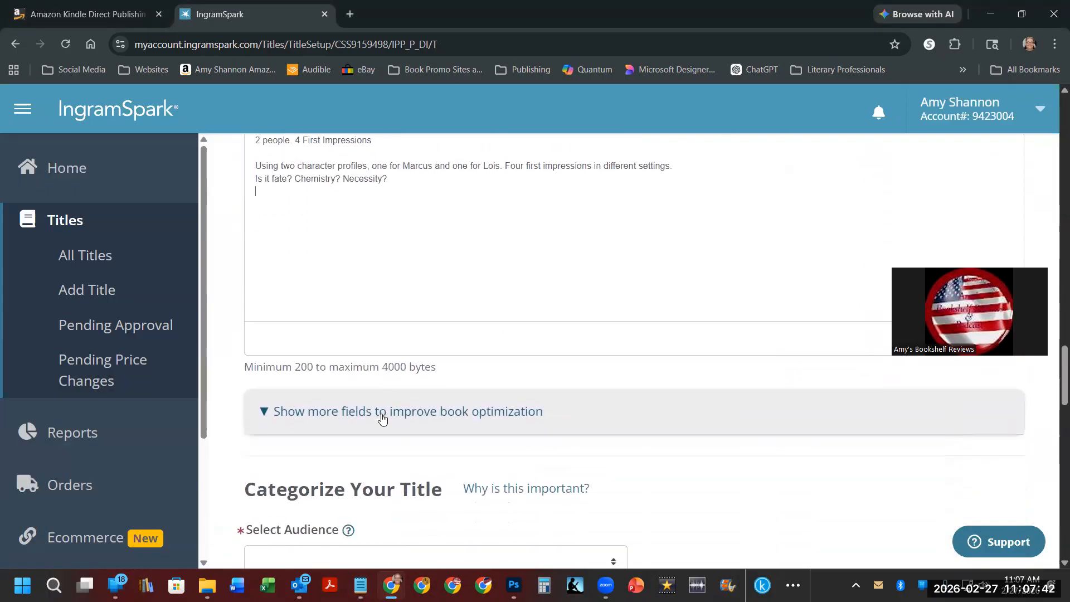
pyautogui.click(409, 412)
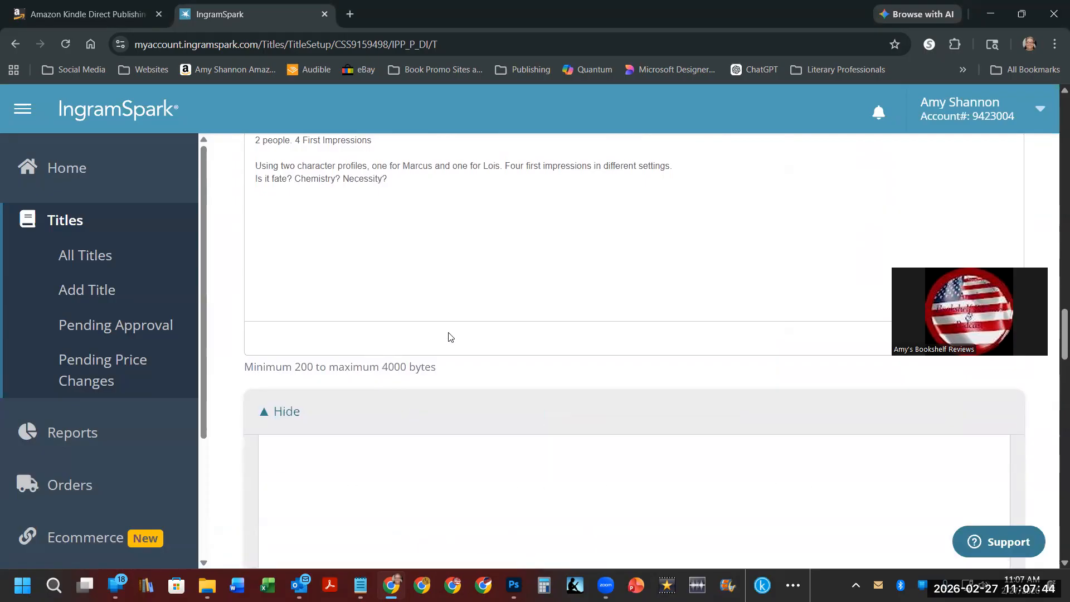
pyautogui.scroll(-3, 448, 336)
pyautogui.scroll(-8, 449, 337)
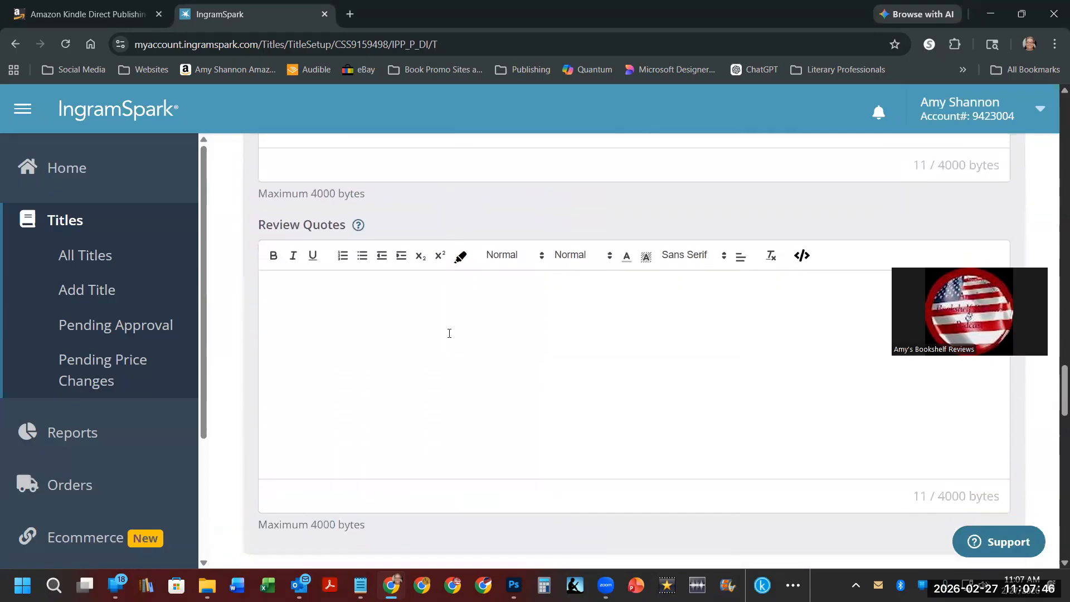
pyautogui.scroll(-2, 449, 339)
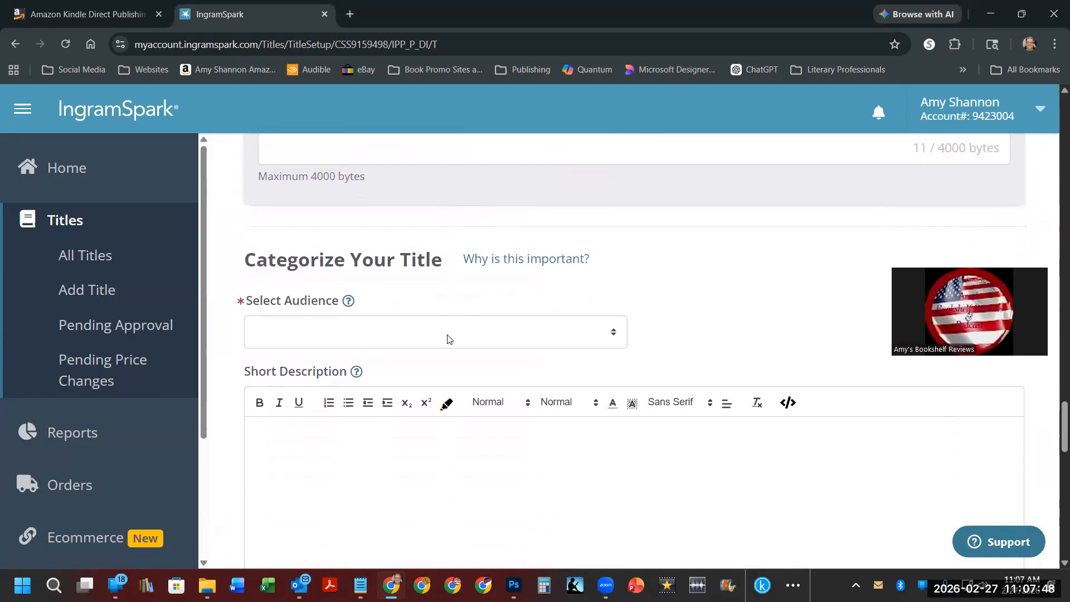
pyautogui.scroll(5, 448, 337)
pyautogui.scroll(4, 411, 261)
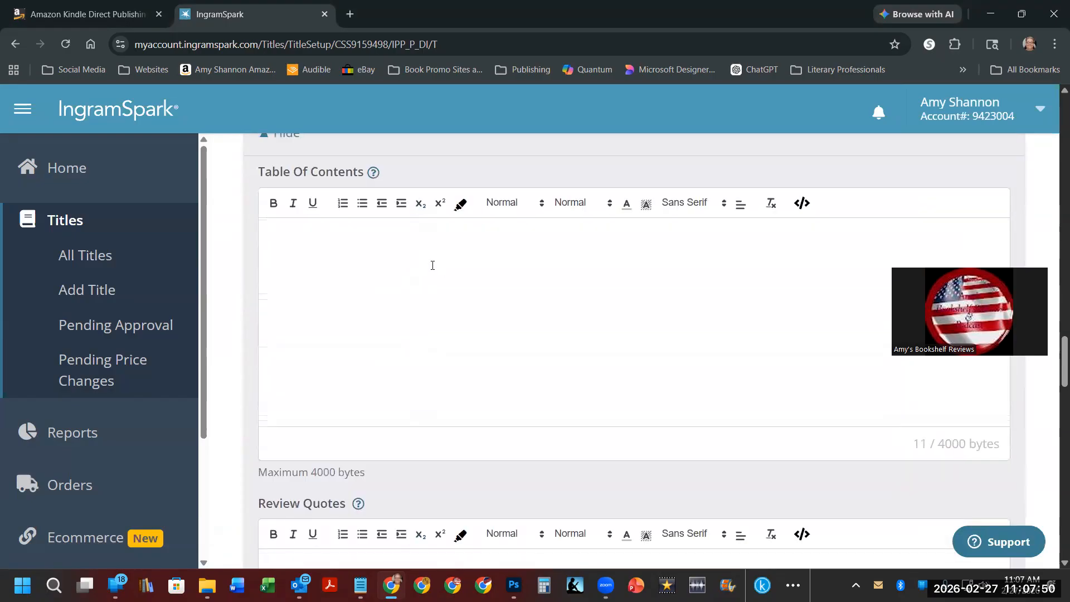
pyautogui.scroll(-5, 433, 265)
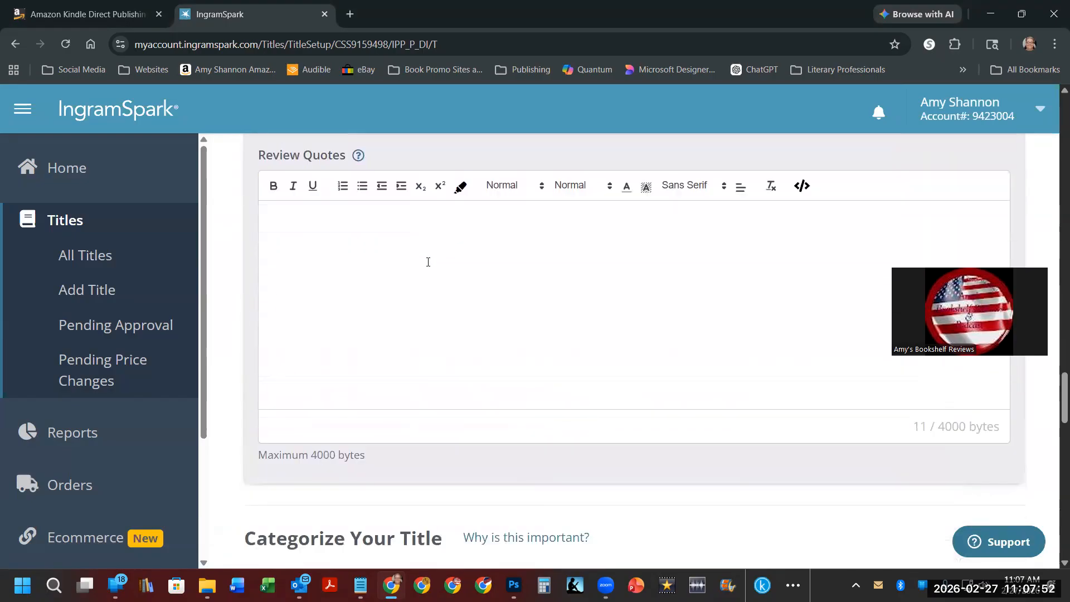
pyautogui.scroll(-6, 428, 262)
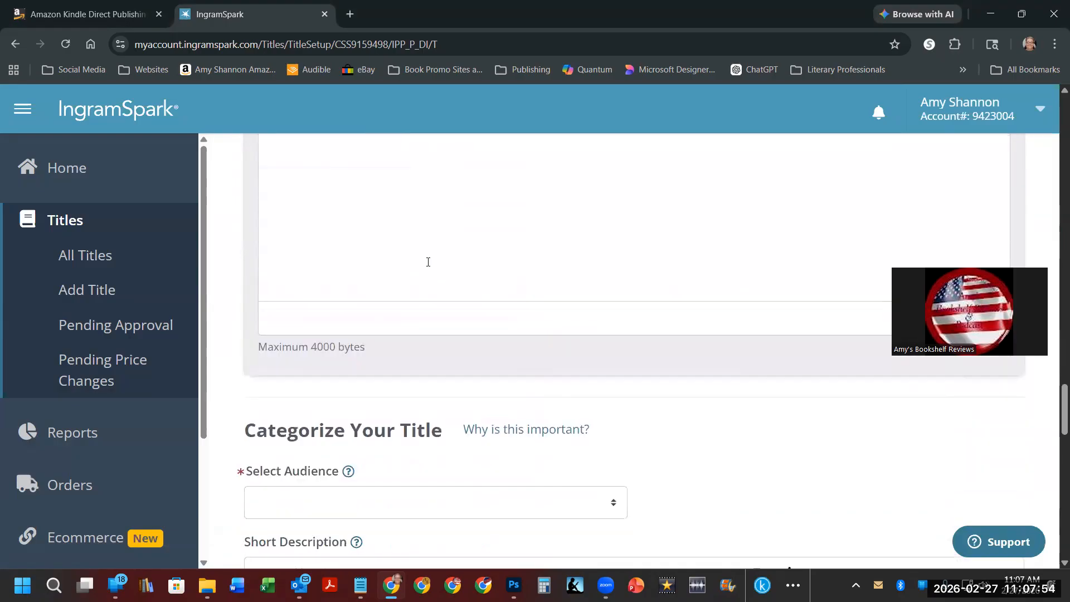
pyautogui.scroll(1, 428, 265)
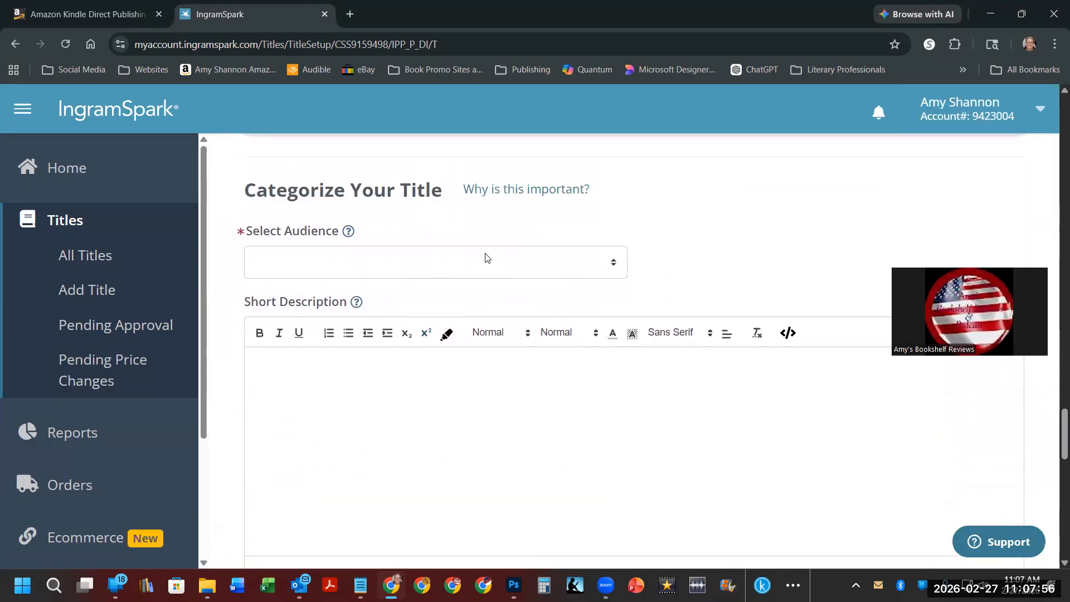
# Set the audience to Trade/General (Adult) and paste the title line, tagline and blurb into the Short Description
pyautogui.click(528, 264)
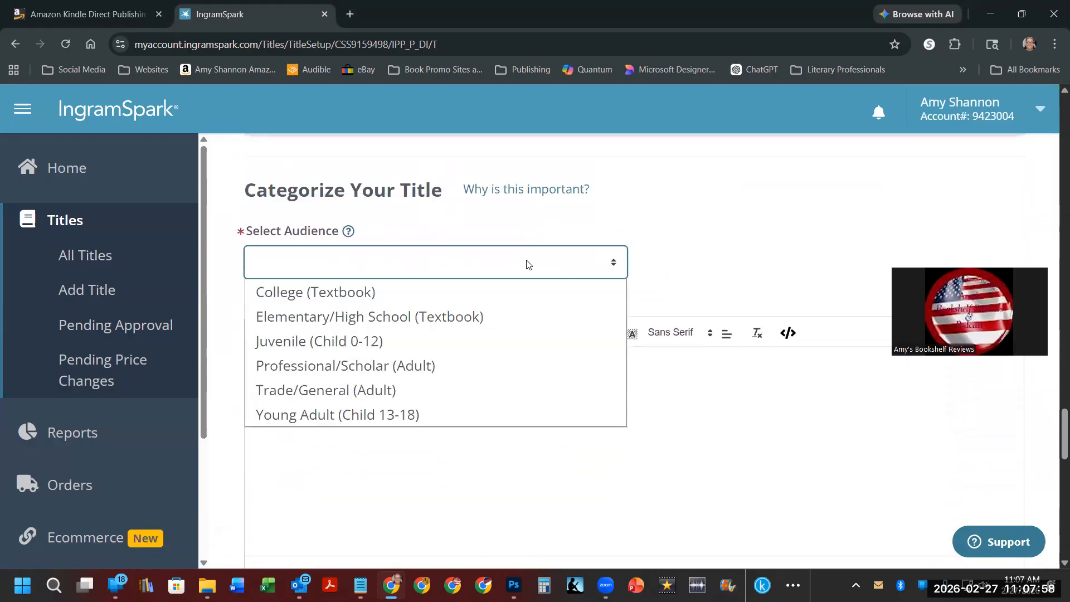
pyautogui.click(394, 389)
pyautogui.click(299, 377)
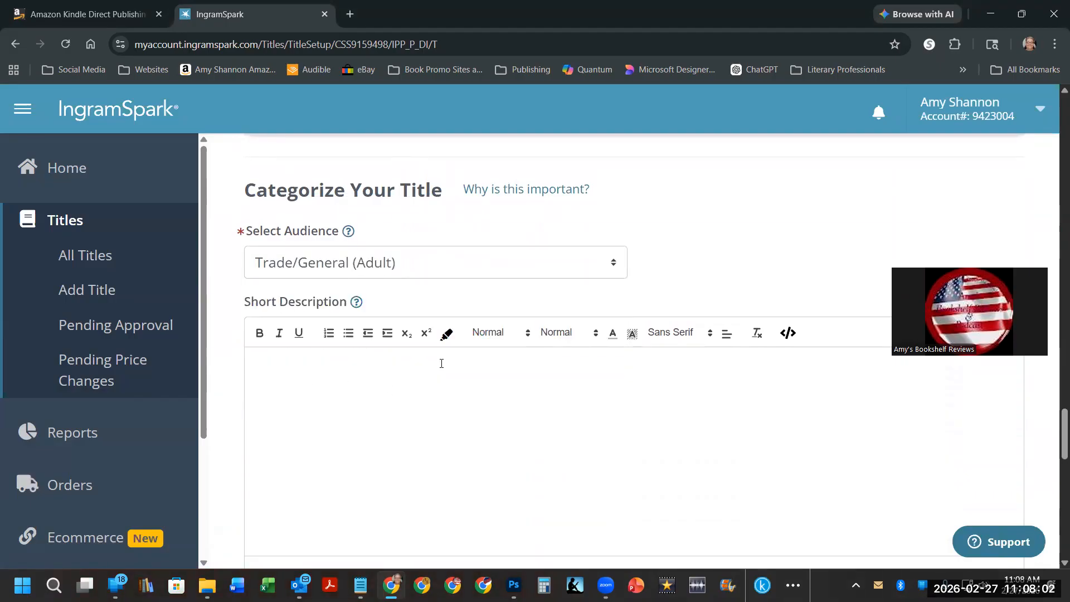
pyautogui.write('Marcus & Lois by Amy Shannon 2 people. 4 First Impressions  Using two character profiles, one for Marcus and one for Lois. Four first impressions in different settings. Is it fate? Chemistry? Necessity?')
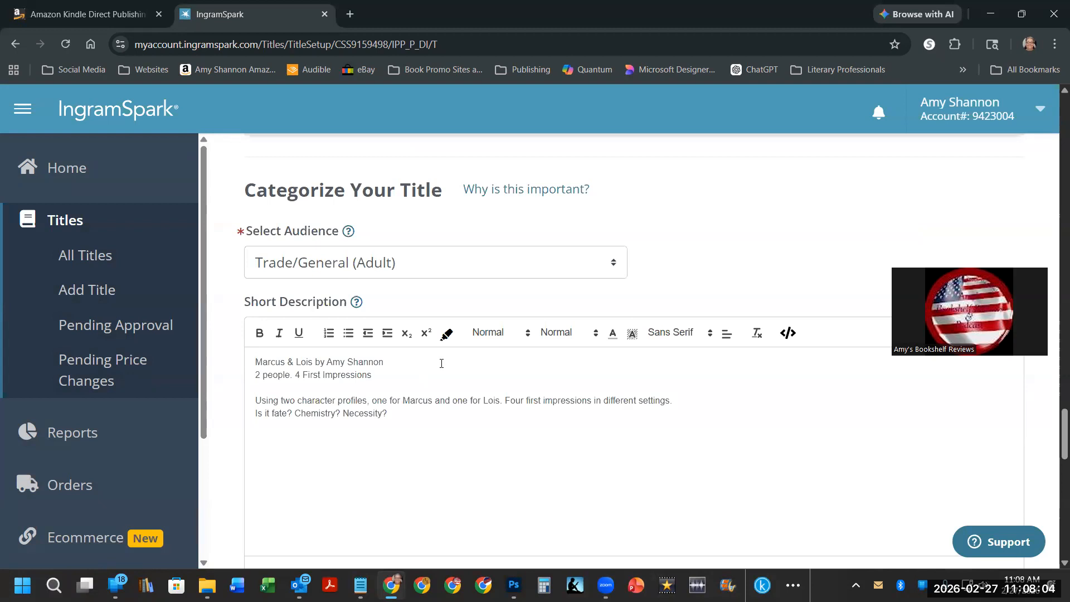
# Enter the keywords "romance;chance encounters;business;plays; short stories;" for the title
pyautogui.scroll(-5, 440, 362)
pyautogui.click(375, 385)
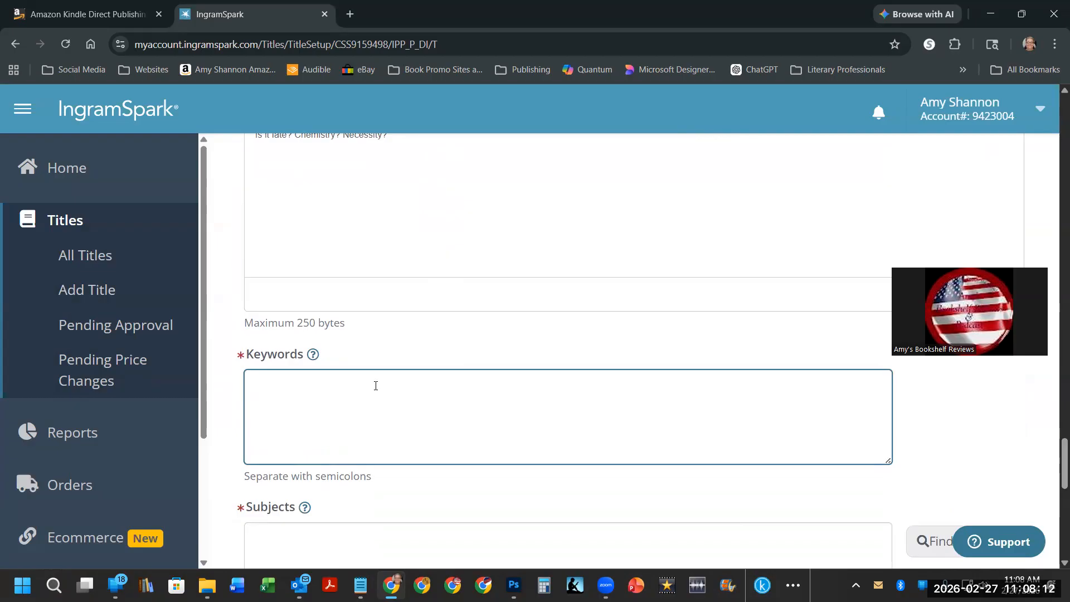
pyautogui.write('romance;chance ')
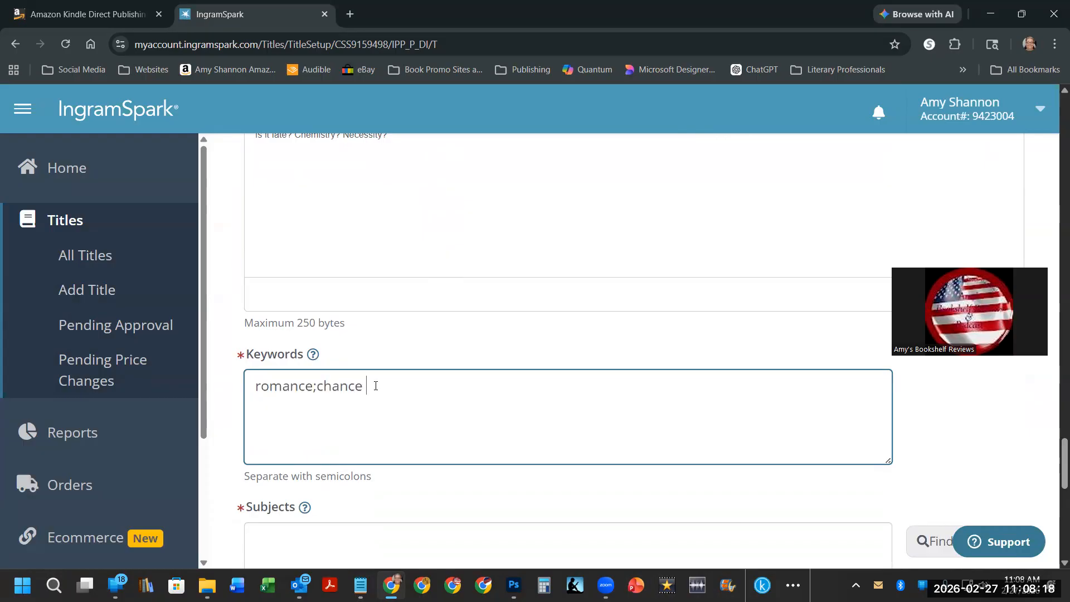
pyautogui.write('encounters;business')
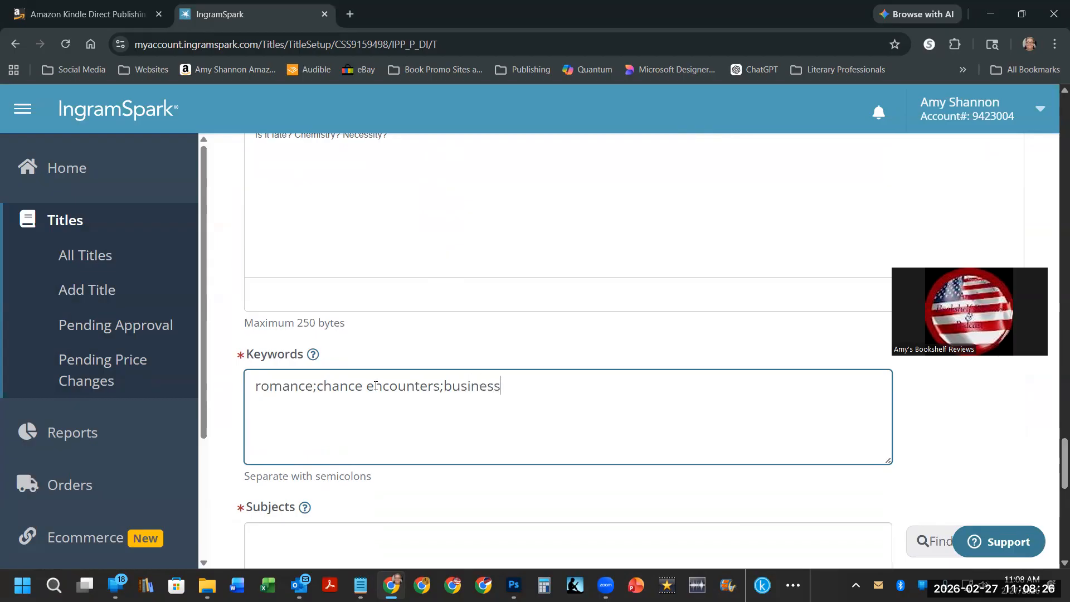
pyautogui.write(';plays')
pyautogui.write('; shor')
pyautogui.press('BackSpace')
pyautogui.write('hort storie')
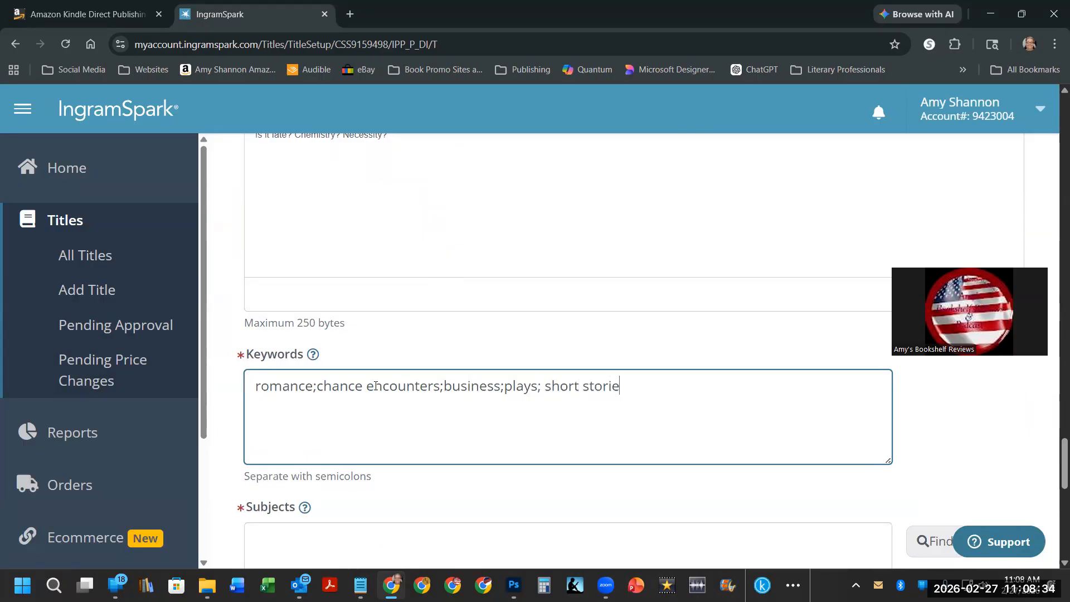
pyautogui.write('s;')
# Browse the Fiction group in the subject finder and select FICTION / Romance / General as the first subject
pyautogui.scroll(-4, 369, 373)
pyautogui.click(321, 346)
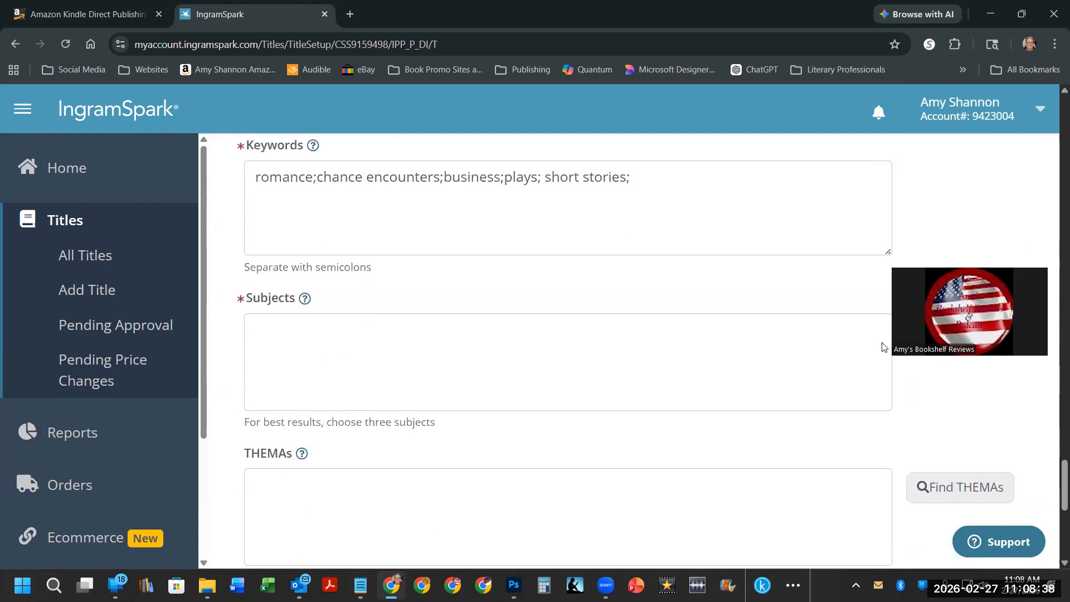
pyautogui.moveTo(992, 263); pyautogui.dragTo(976, 141)
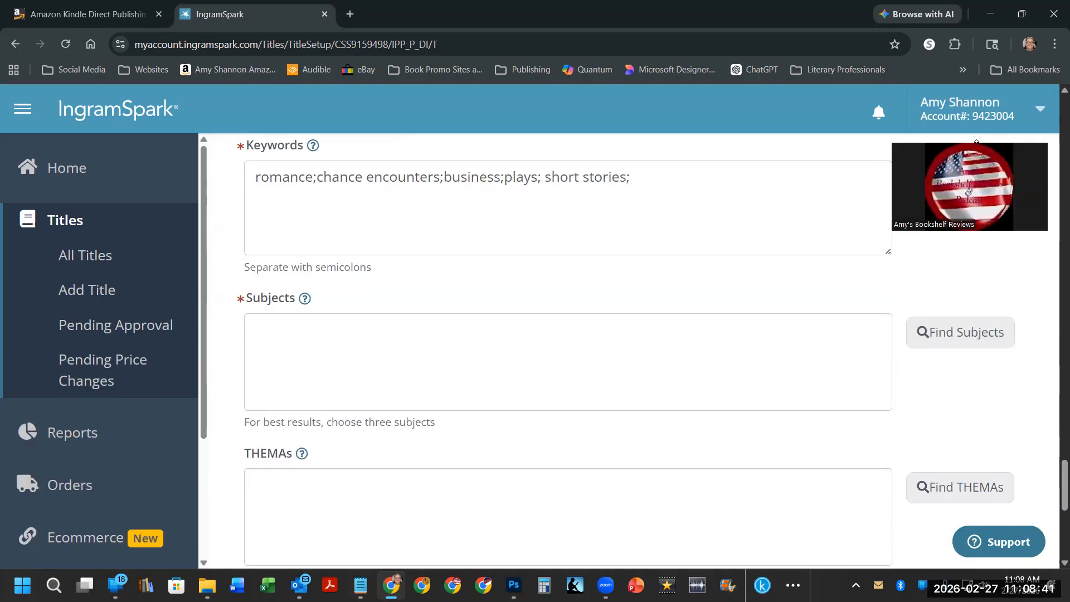
pyautogui.click(966, 332)
pyautogui.scroll(-3, 487, 334)
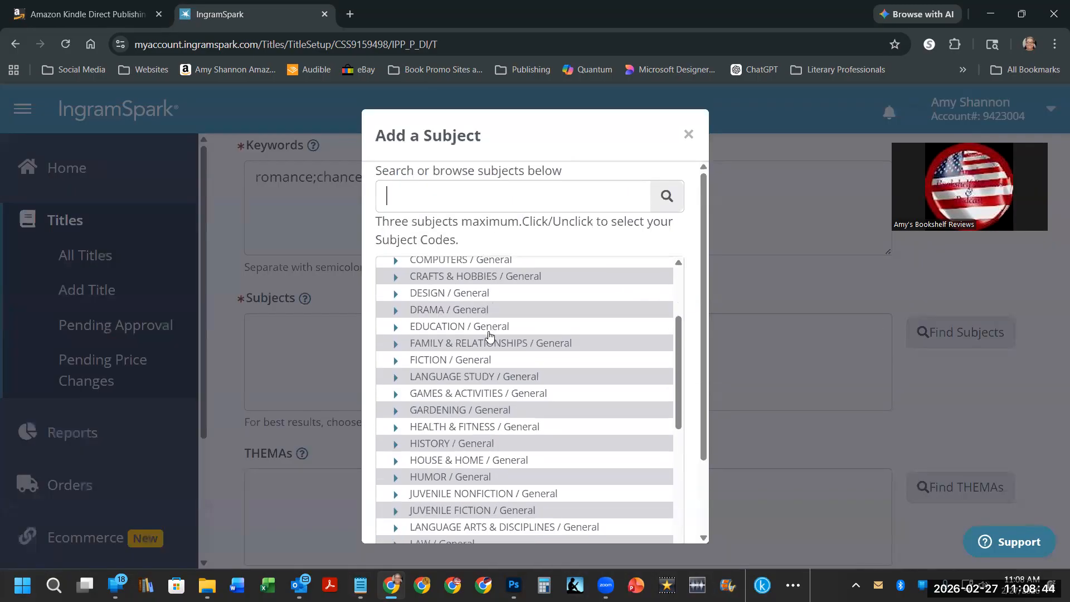
pyautogui.click(396, 361)
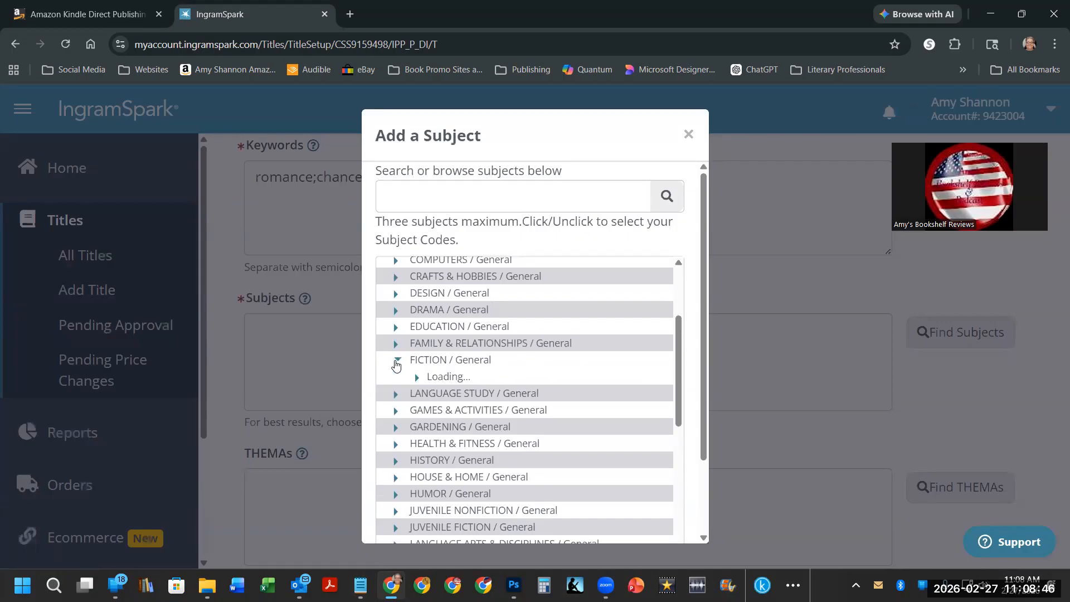
pyautogui.scroll(-1, 539, 361)
pyautogui.scroll(-4, 539, 361)
pyautogui.scroll(-5, 535, 358)
pyautogui.scroll(-5, 535, 358)
pyautogui.scroll(-3, 535, 358)
pyautogui.scroll(-3, 535, 358)
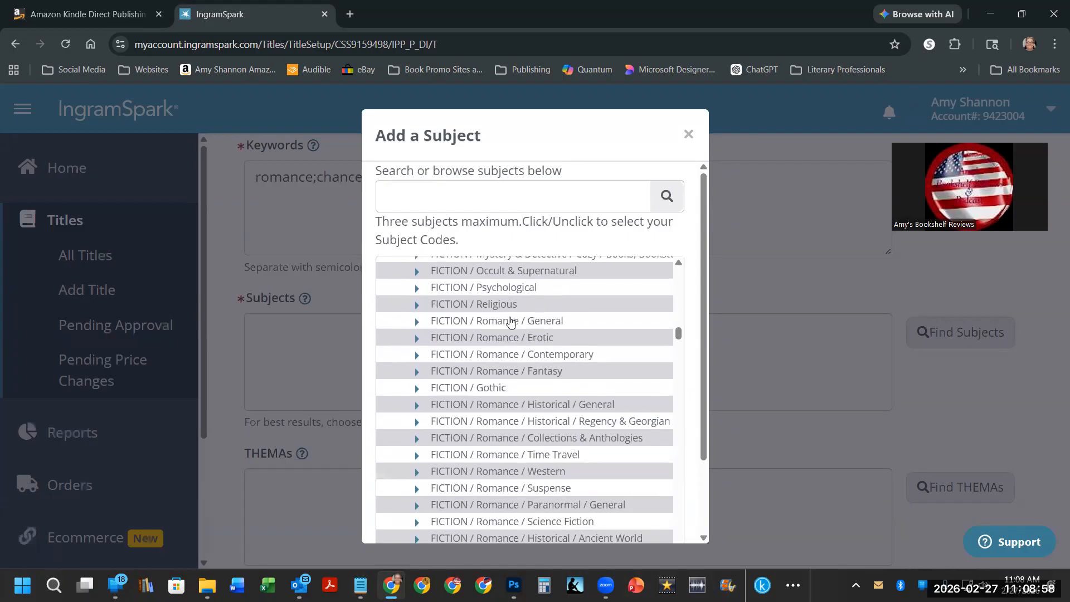
pyautogui.click(511, 322)
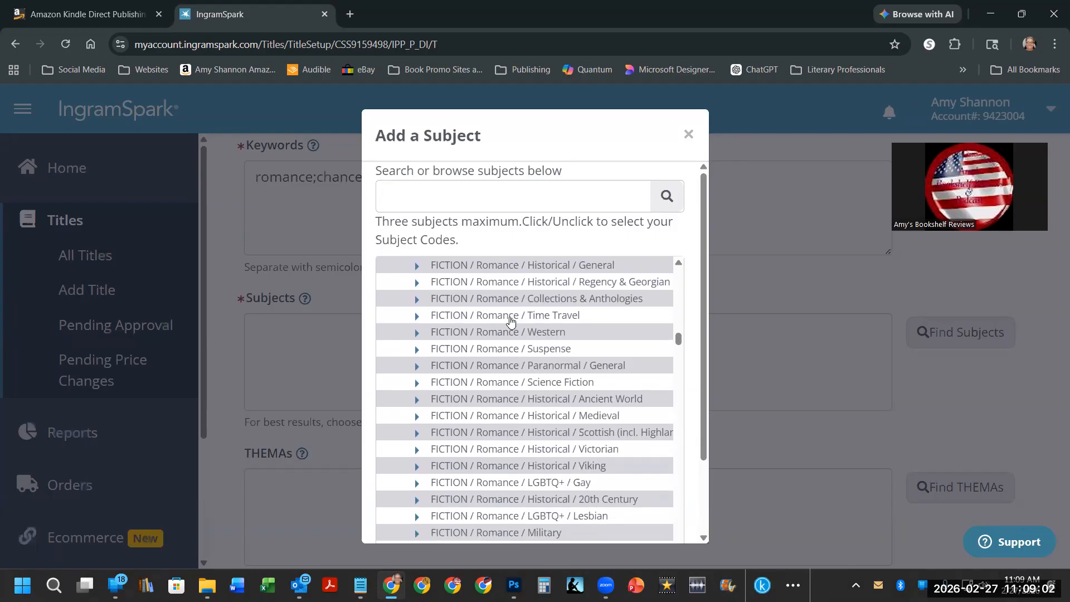
# Select FICTION / Women as the second subject
pyautogui.scroll(-2, 511, 319)
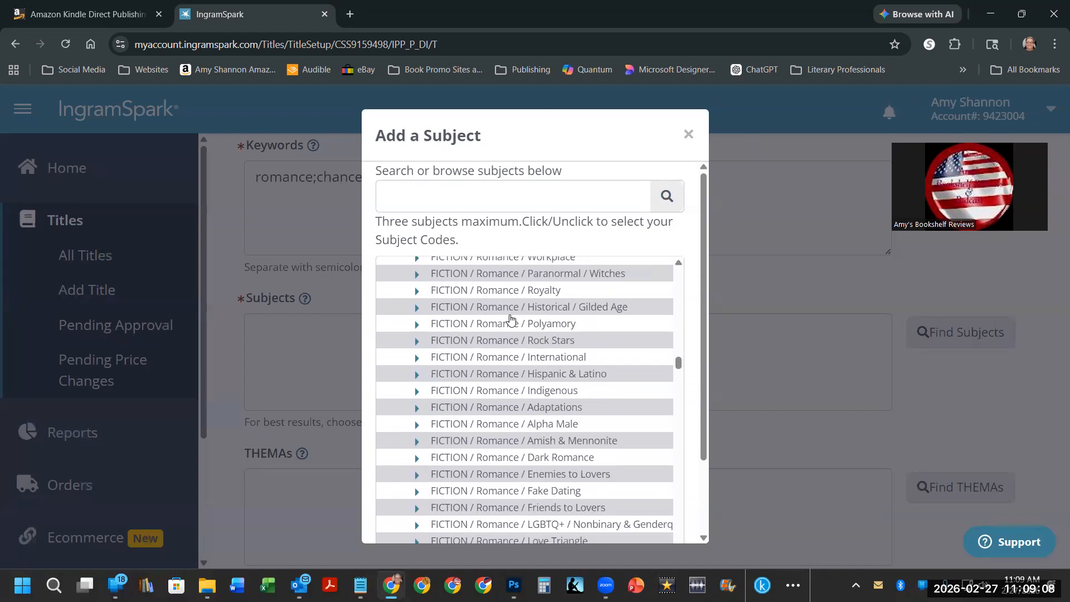
pyautogui.scroll(-1, 511, 318)
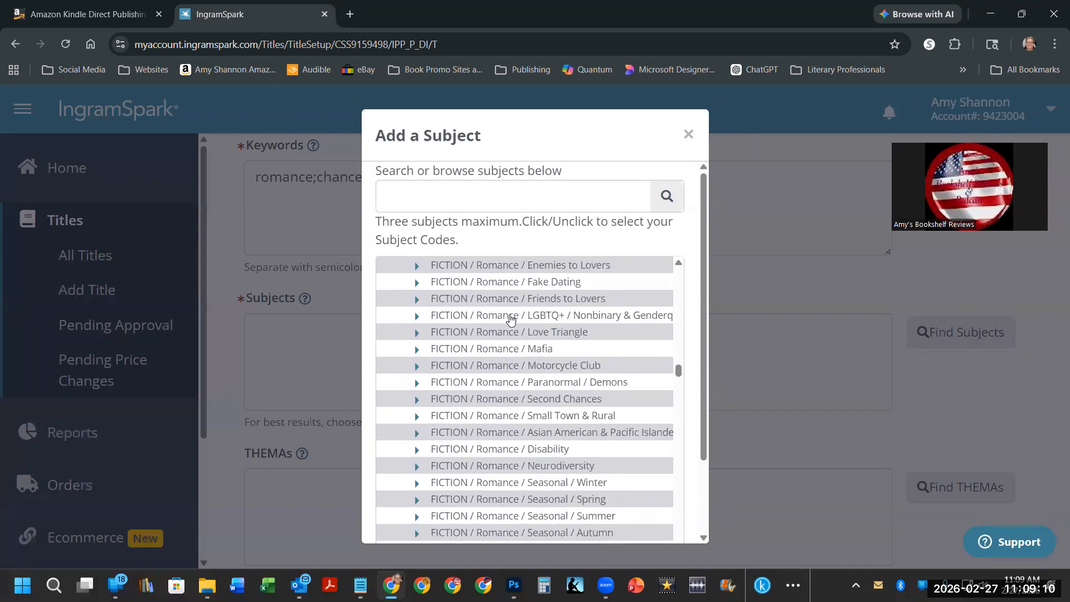
pyautogui.scroll(-1, 511, 319)
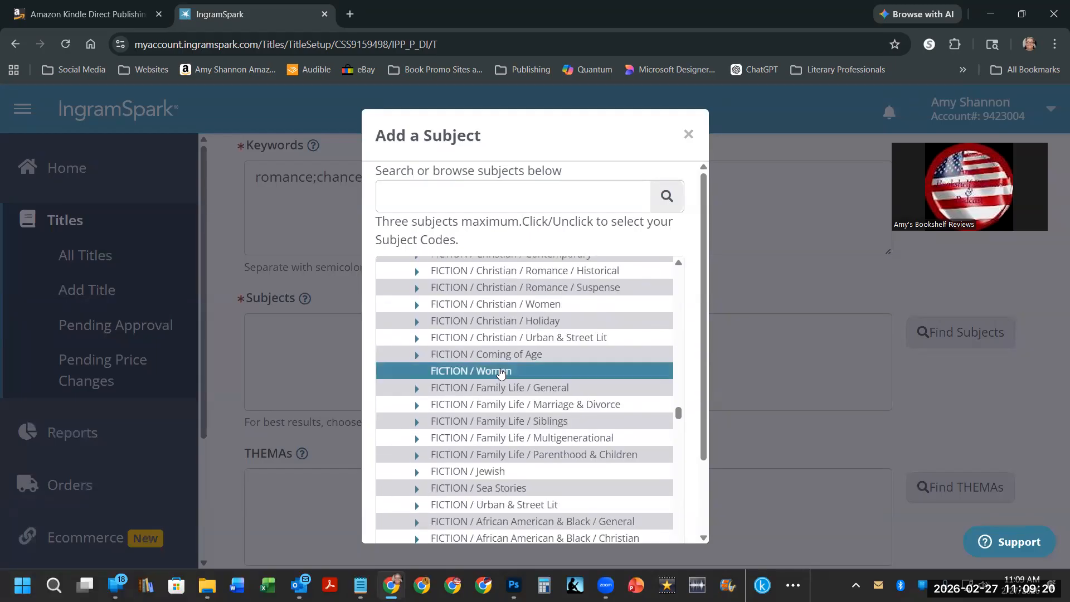
# Look through the remaining Fiction subcategories, including World Literature, for a third subject
pyautogui.scroll(-7, 503, 368)
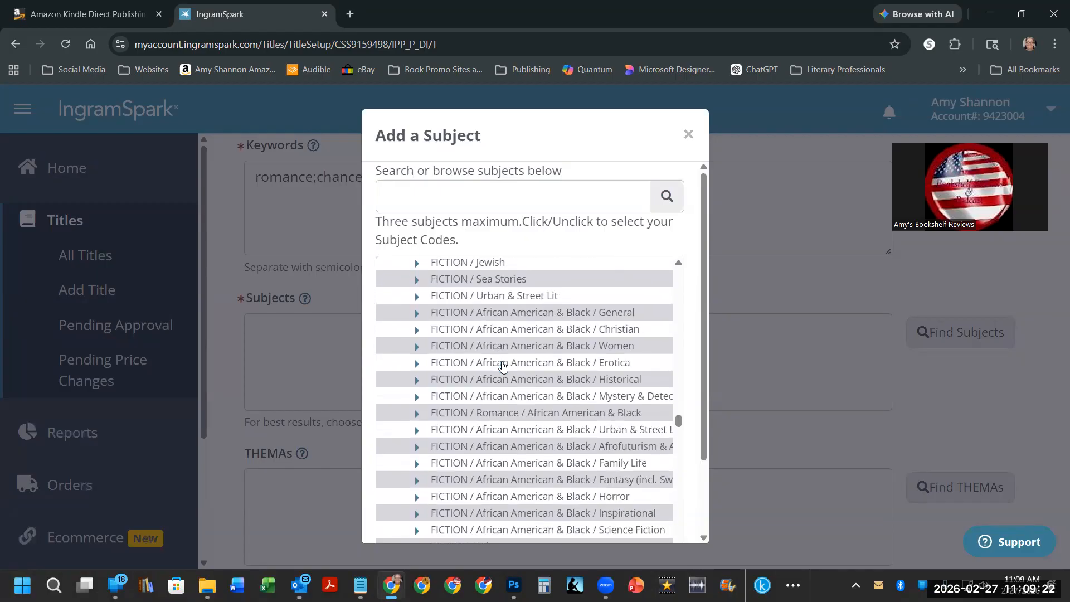
pyautogui.scroll(-1, 504, 365)
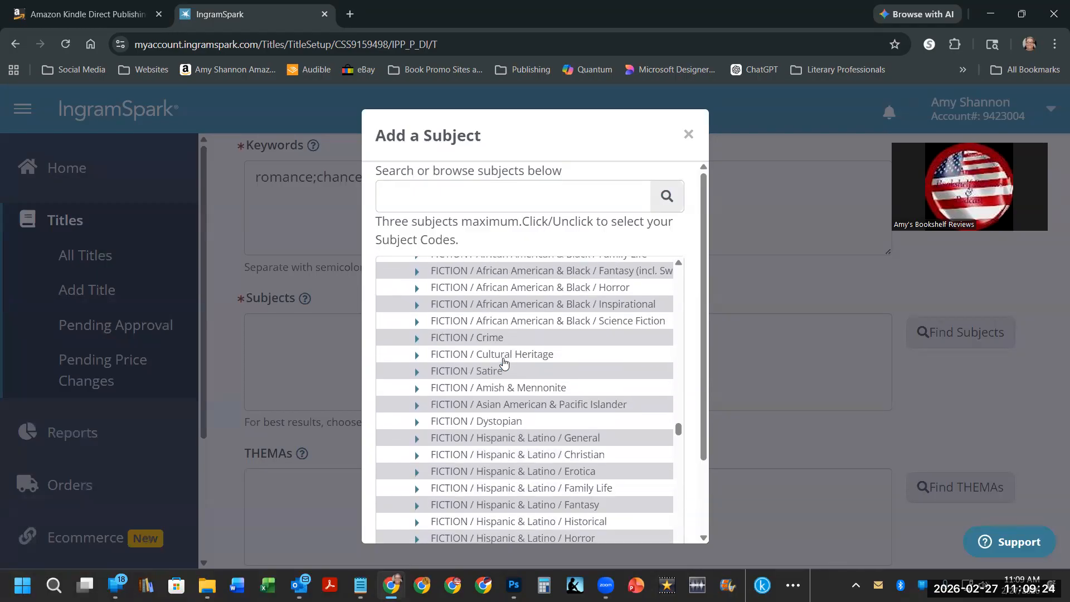
pyautogui.scroll(-7, 504, 363)
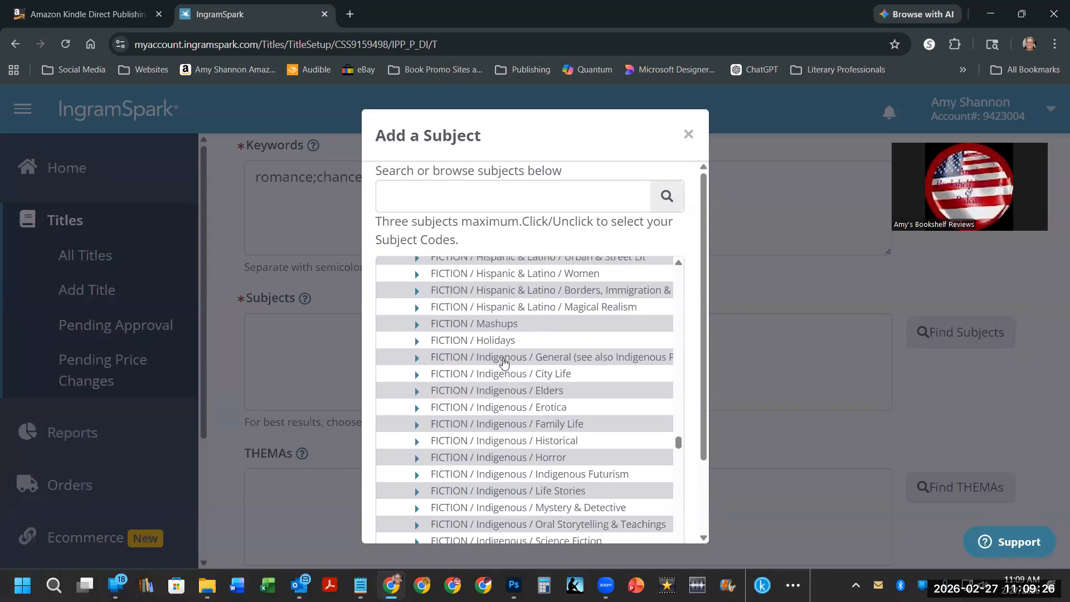
pyautogui.scroll(-4, 504, 363)
pyautogui.scroll(-2, 504, 362)
pyautogui.scroll(-2, 504, 363)
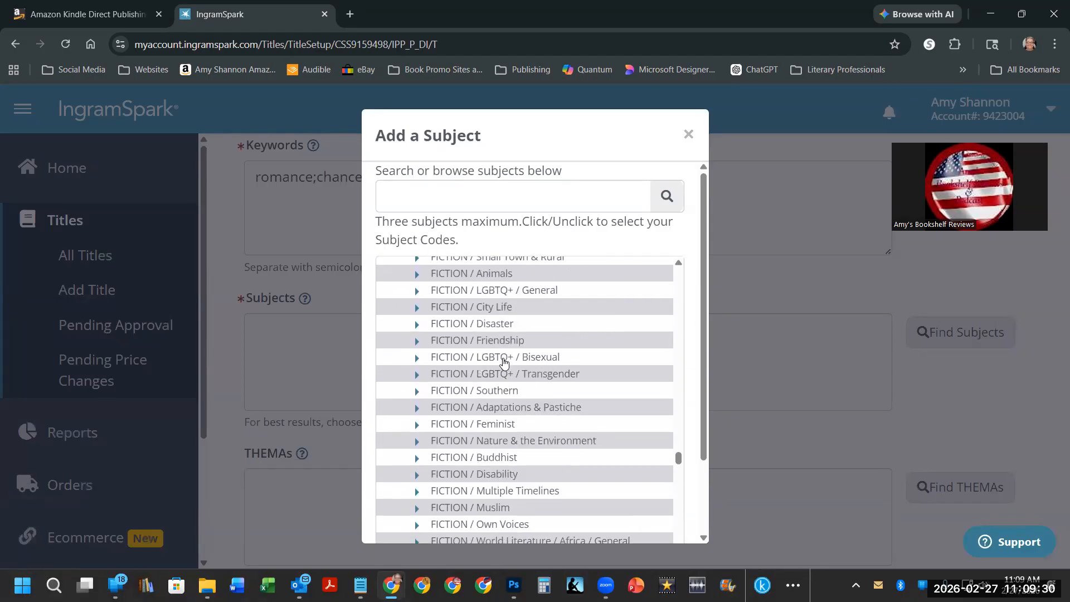
pyautogui.scroll(-1, 504, 362)
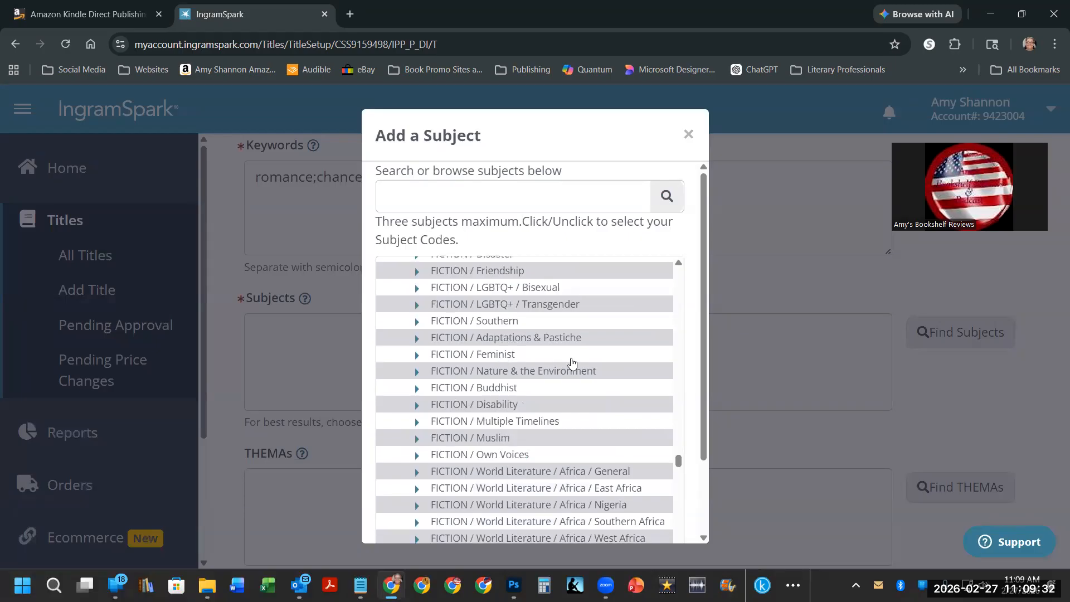
pyautogui.scroll(-1, 573, 363)
pyautogui.scroll(-6, 572, 362)
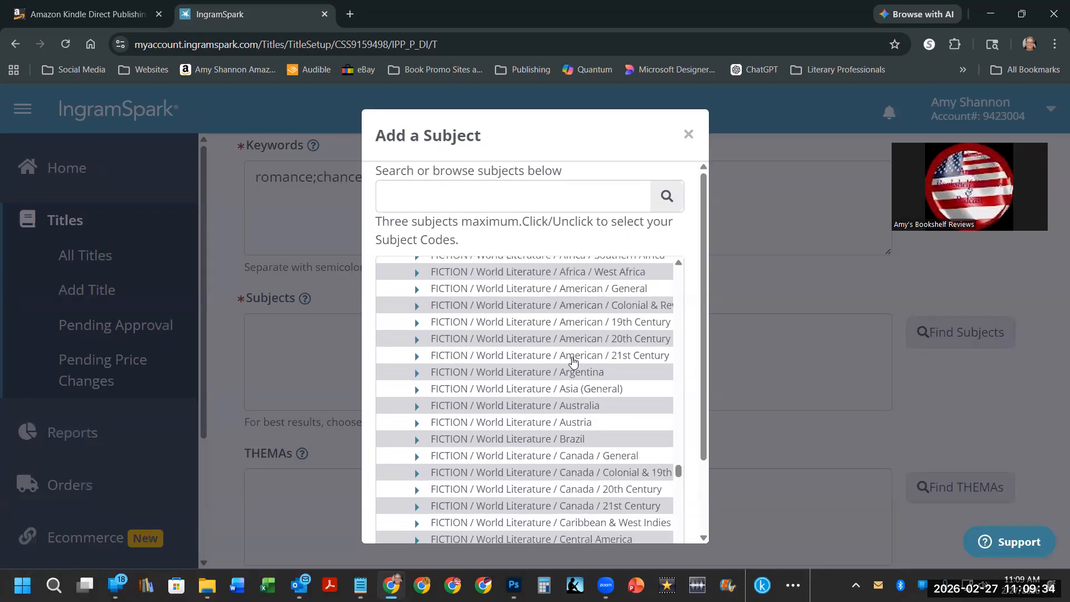
pyautogui.scroll(-6, 572, 361)
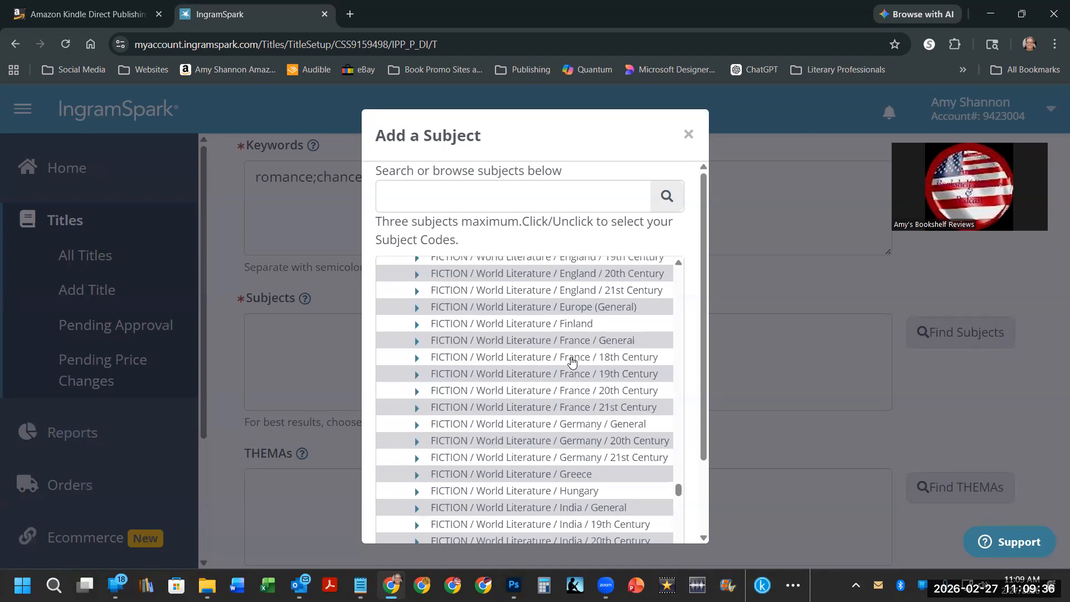
# Select FICTION / General as the third subject and add the chosen subjects to the title
pyautogui.moveTo(678, 495); pyautogui.dragTo(677, 273)
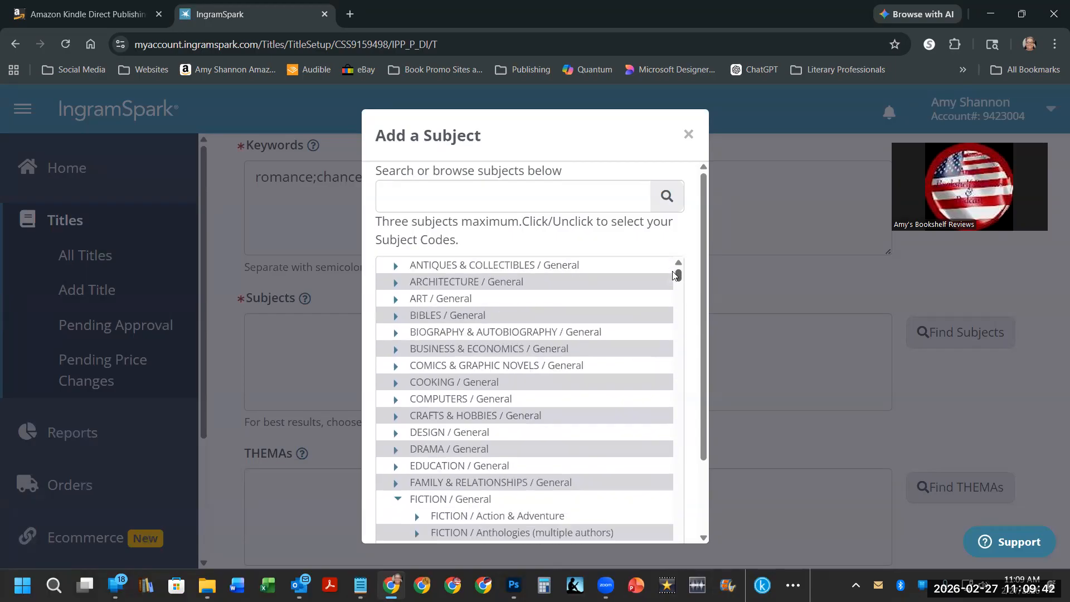
pyautogui.click(483, 499)
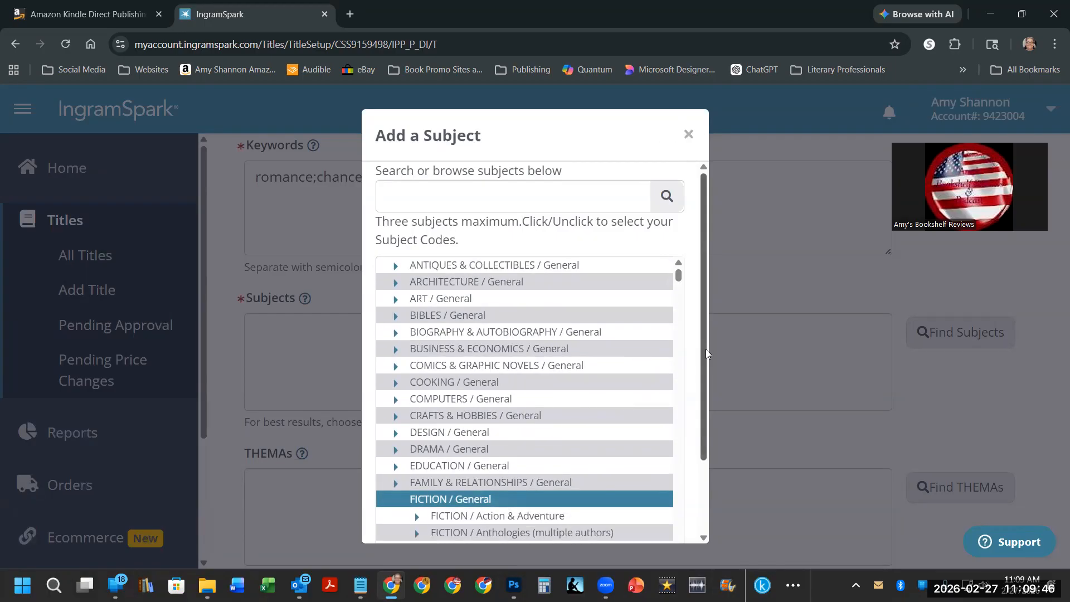
pyautogui.moveTo(706, 348); pyautogui.dragTo(710, 494)
pyautogui.click(651, 527)
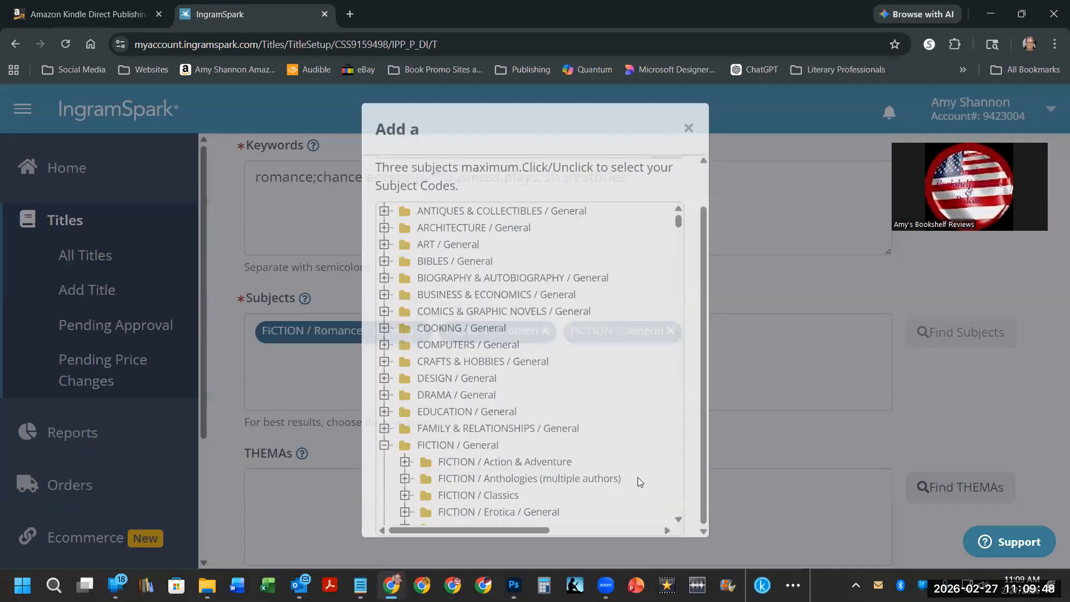
# Look at the available THEMA subject categories without choosing one
pyautogui.scroll(-2, 758, 366)
pyautogui.click(968, 348)
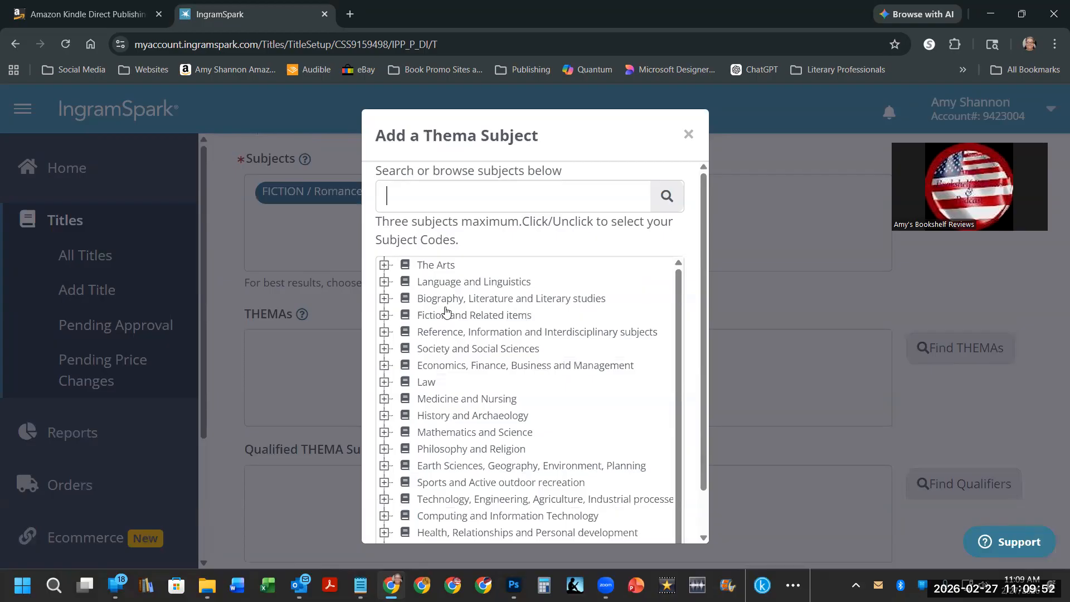
pyautogui.click(688, 134)
# Leave the Qualified THEMA Subjects and Regional Subject blank and continue to the Print Information page
pyautogui.scroll(-1, 585, 390)
pyautogui.scroll(-2, 582, 380)
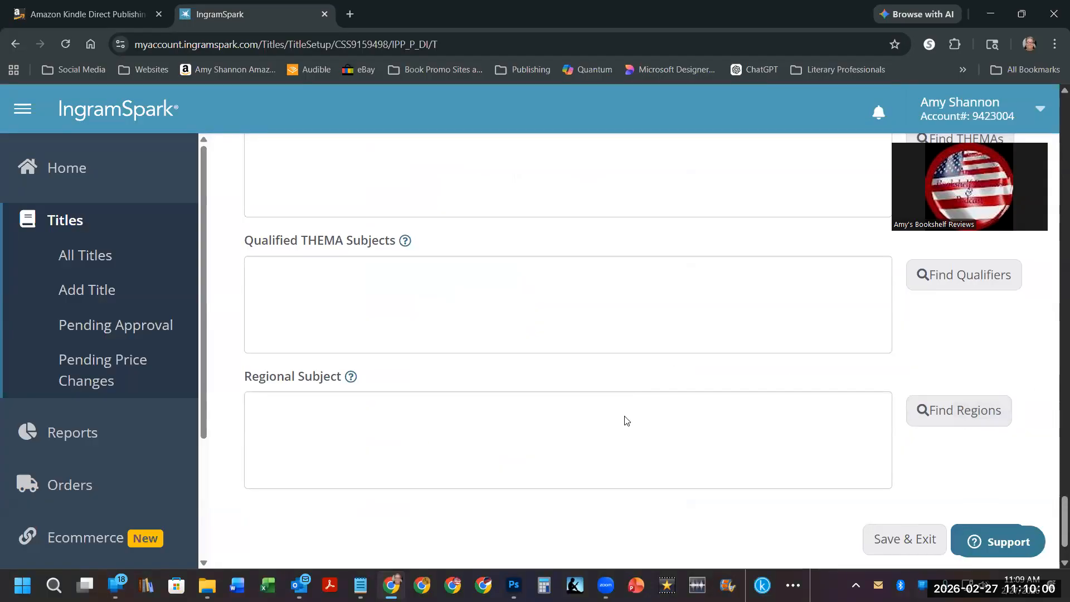
pyautogui.scroll(-1, 627, 421)
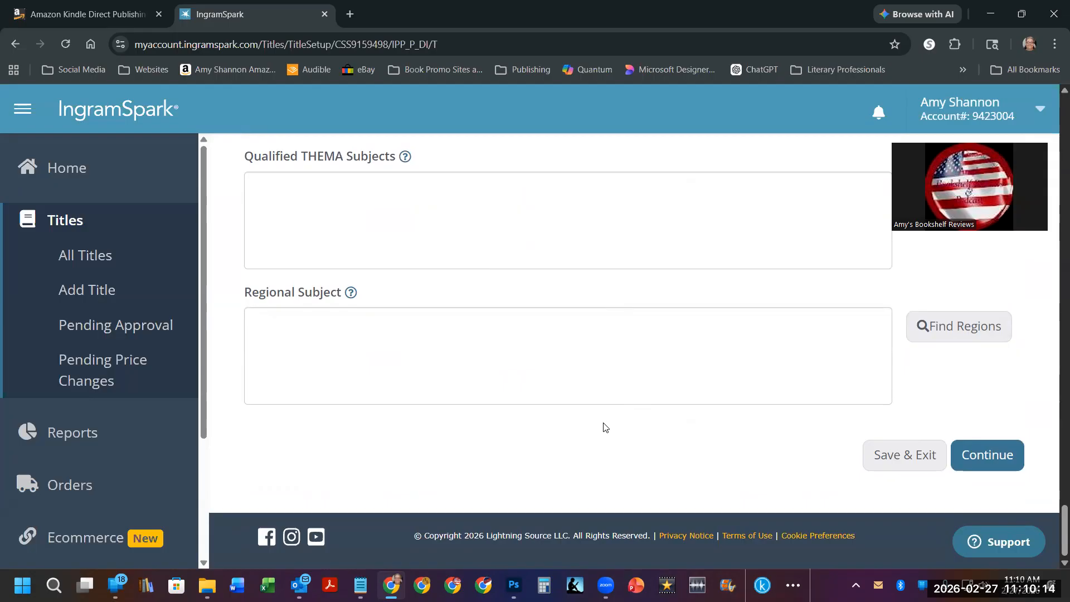
pyautogui.click(983, 456)
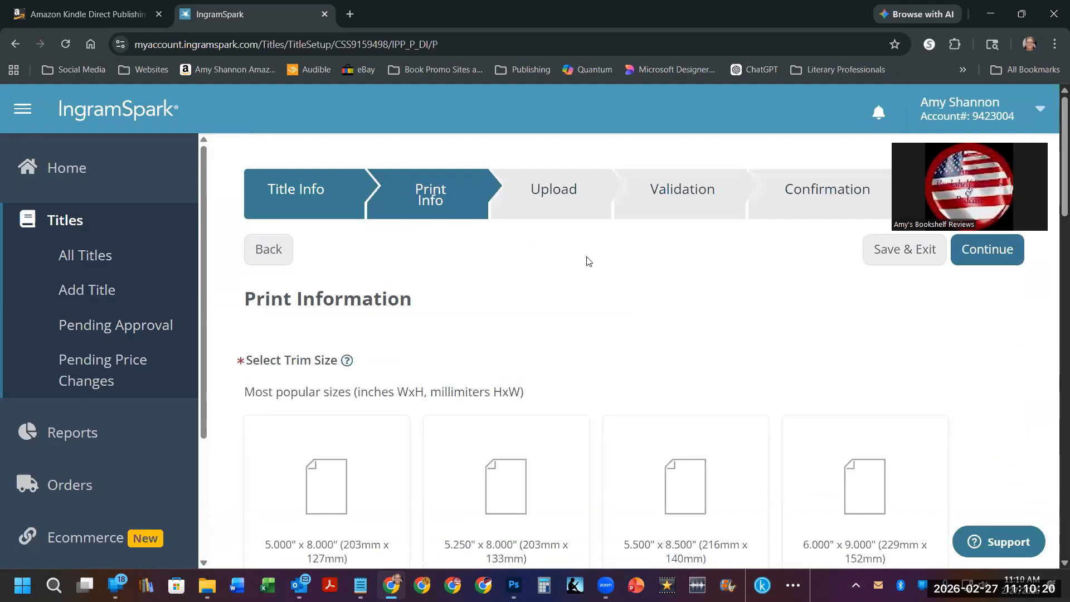
# Look over the print information and pricing sections, and set the trim size to 5.000" x 8.000" (203mm x 127mm)
pyautogui.scroll(-3, 589, 261)
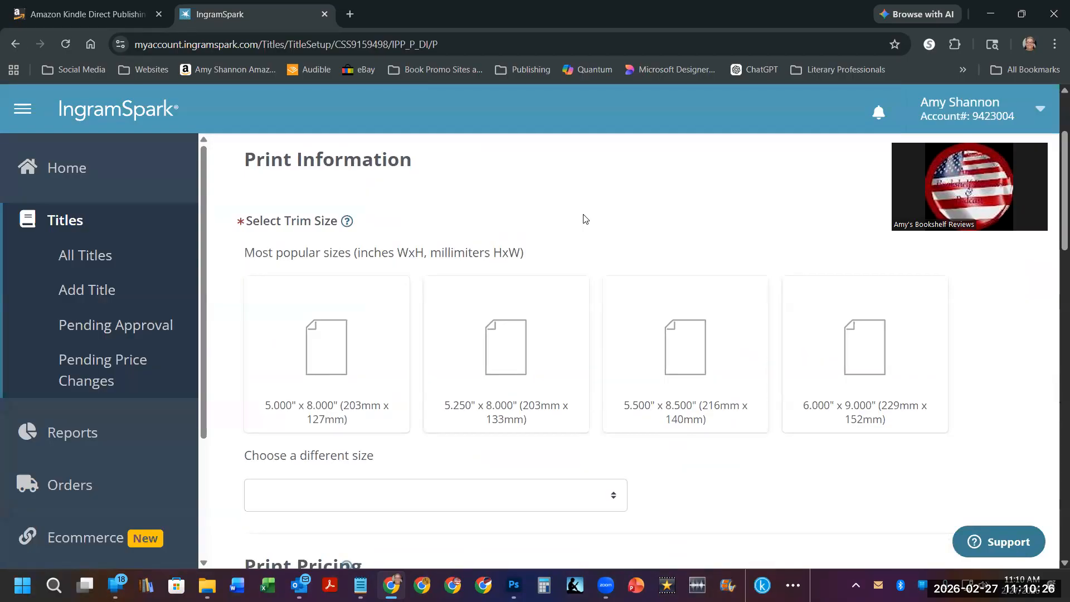
pyautogui.scroll(-10, 583, 218)
pyautogui.scroll(-5, 583, 218)
pyautogui.scroll(9, 580, 219)
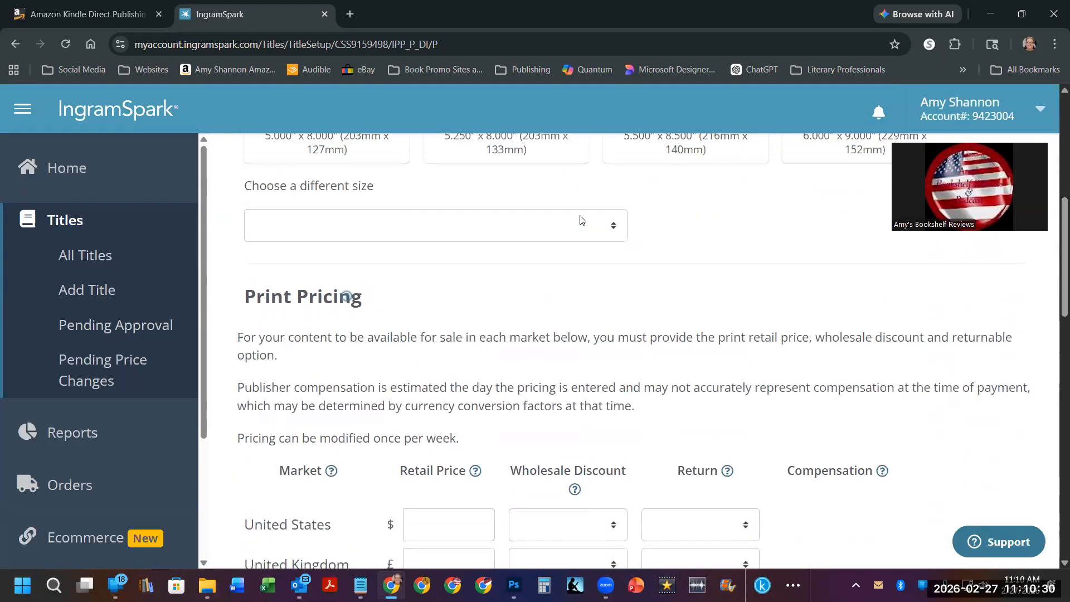
pyautogui.scroll(6, 580, 219)
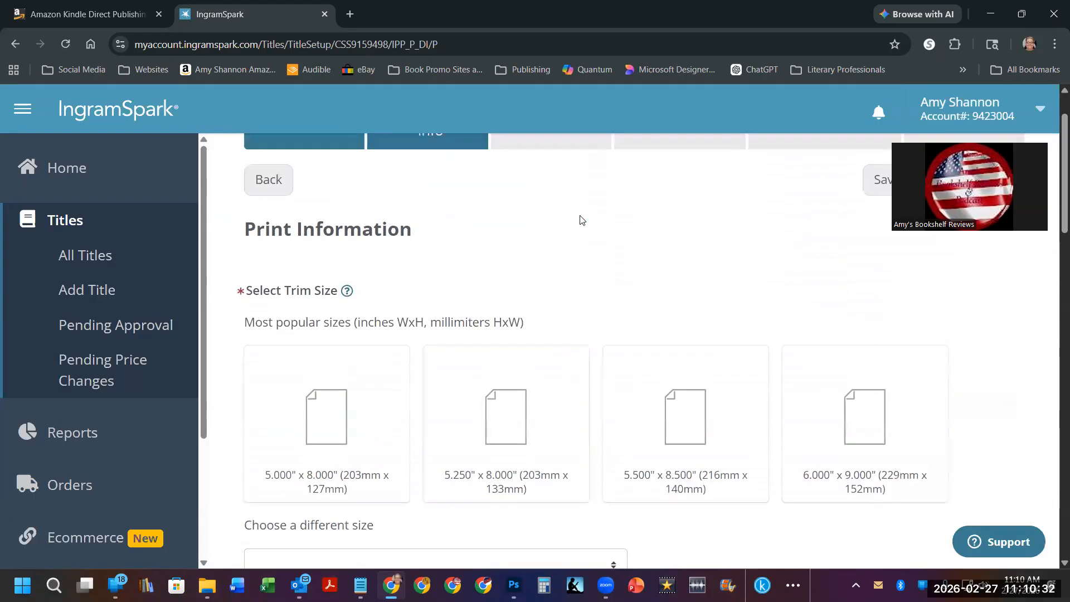
pyautogui.scroll(-2, 580, 216)
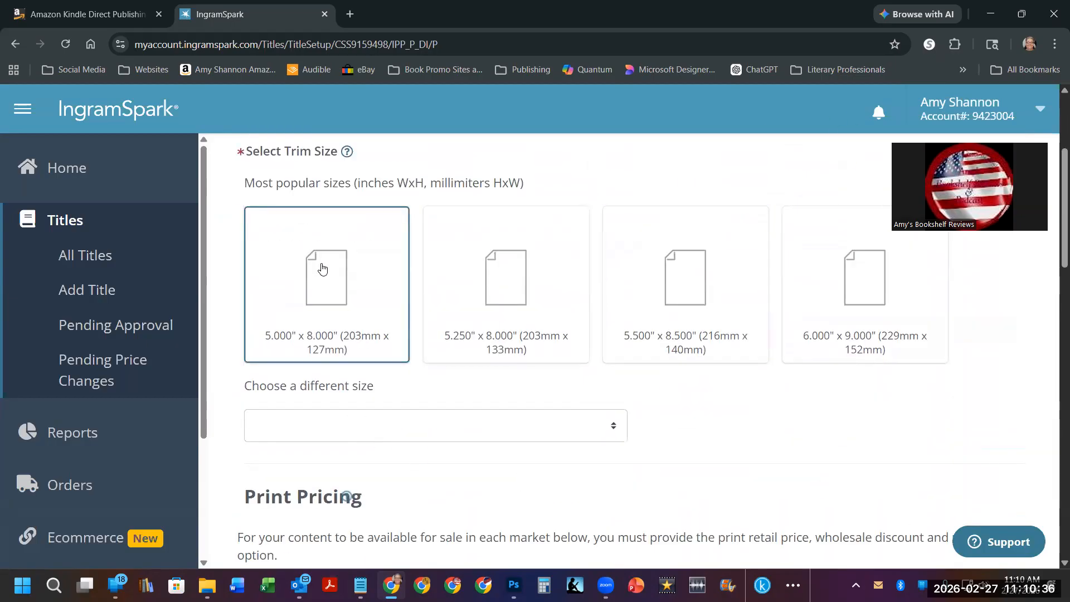
pyautogui.click(324, 236)
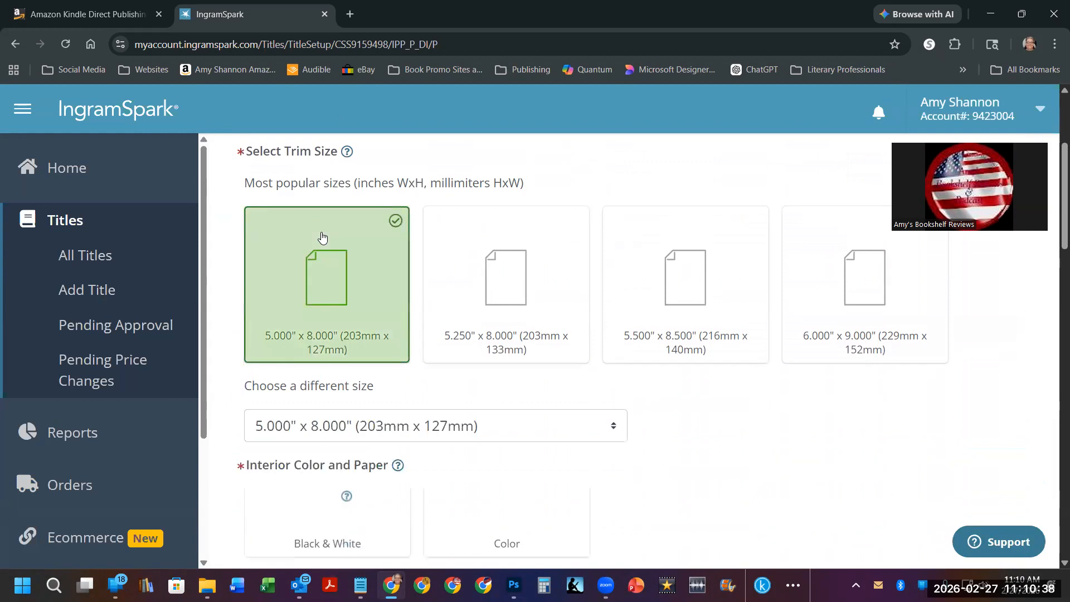
# Examine the alternative trim sizes and the Interior Color and Paper and Print Pricing sections without changing the trim size
pyautogui.scroll(-3, 542, 320)
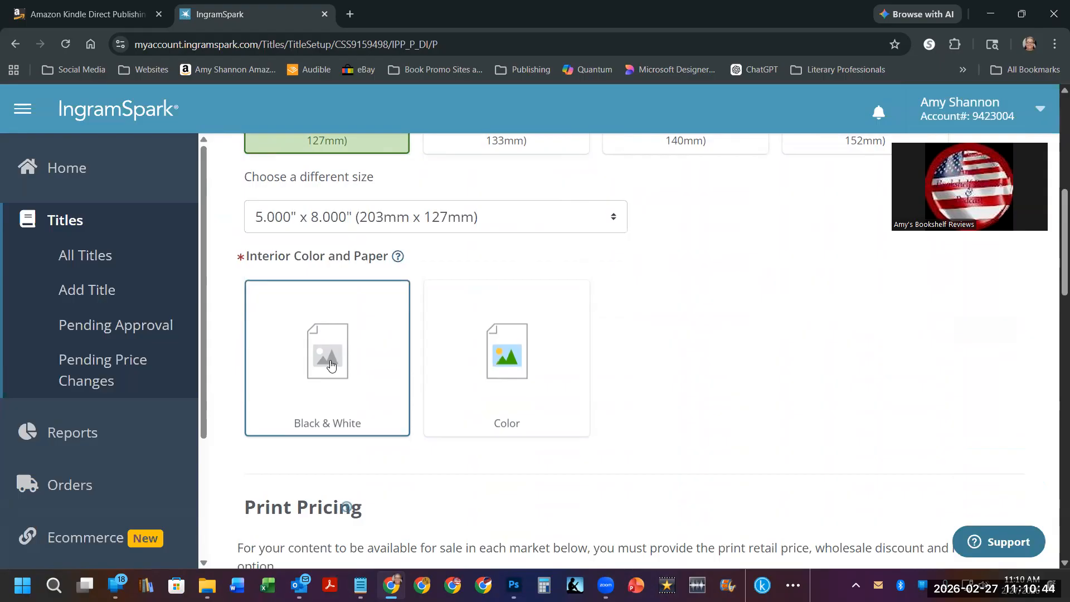
pyautogui.click(501, 219)
pyautogui.scroll(-8, 471, 316)
pyautogui.scroll(-2, 471, 316)
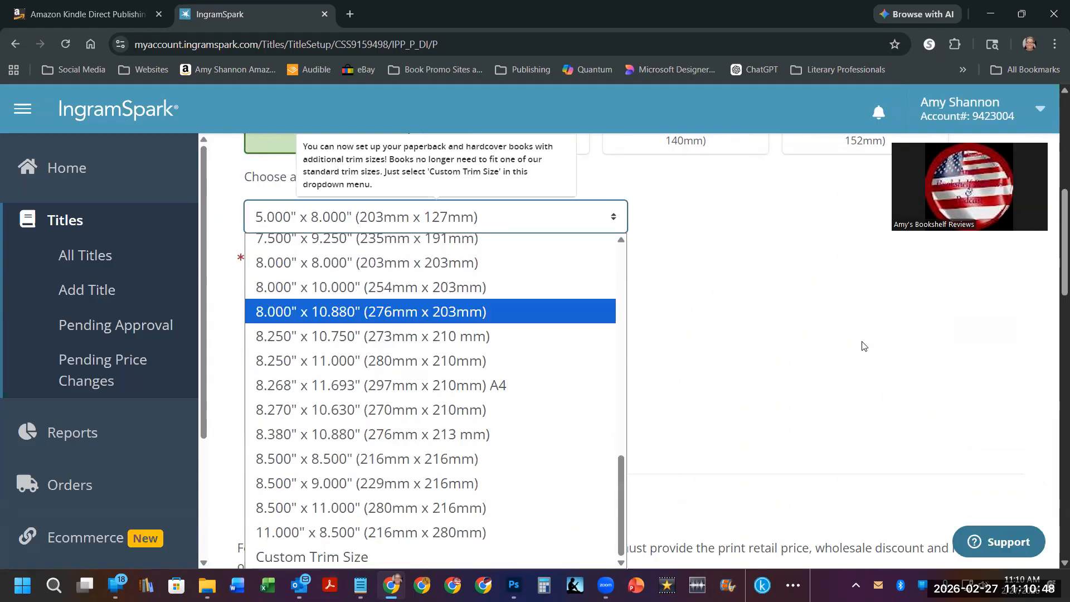
pyautogui.click(842, 344)
pyautogui.scroll(5, 842, 344)
pyautogui.scroll(-4, 842, 343)
pyautogui.scroll(-5, 842, 344)
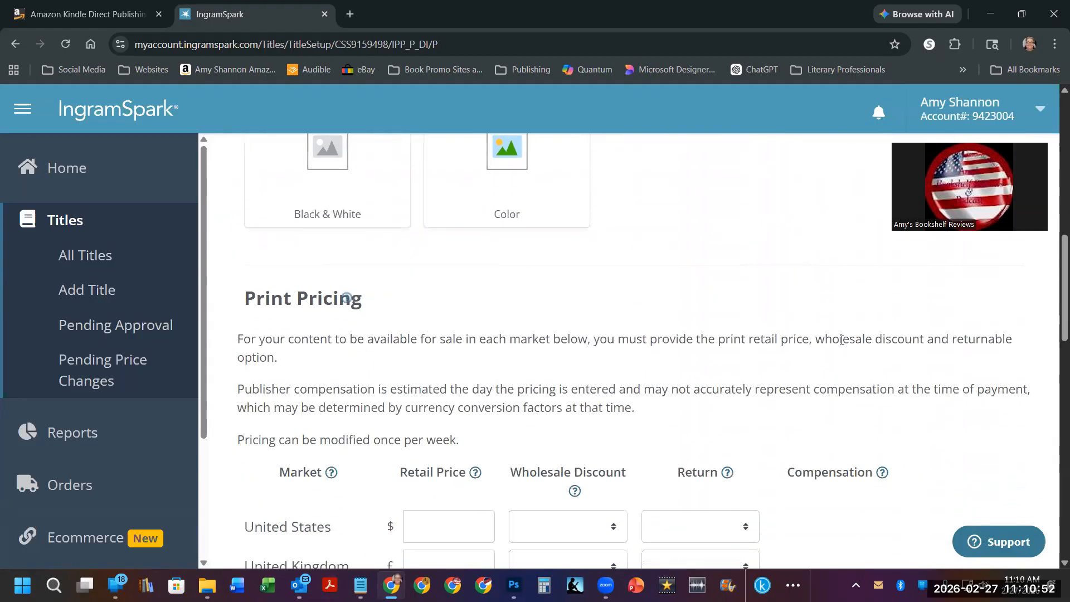
# Set the interior to Black & White on White 50 paper
pyautogui.scroll(4, 371, 444)
pyautogui.click(330, 375)
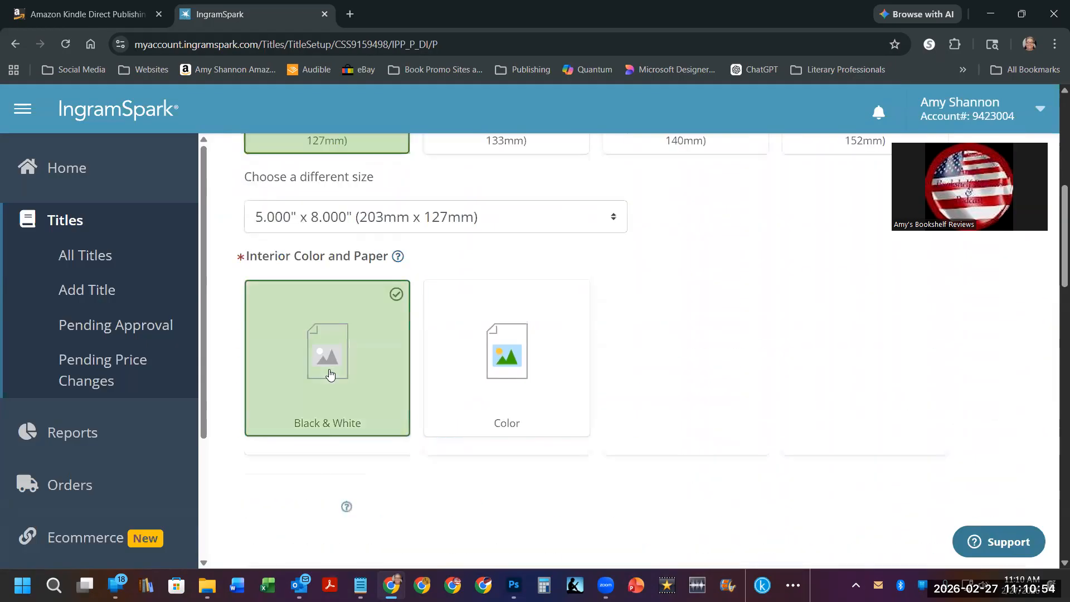
pyautogui.scroll(-1, 331, 374)
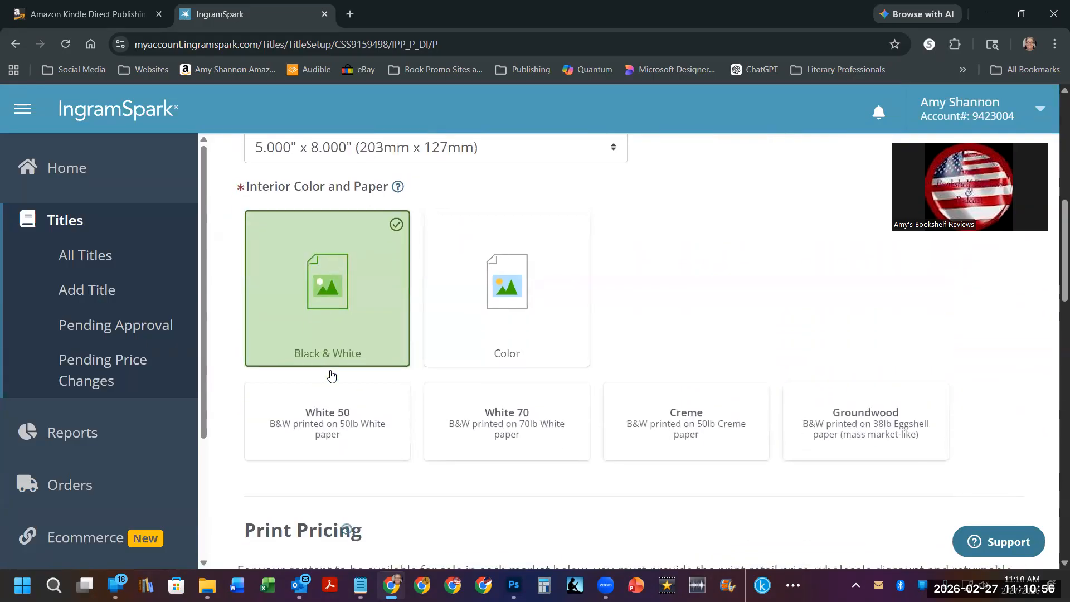
pyautogui.click(333, 423)
pyautogui.scroll(-2, 328, 324)
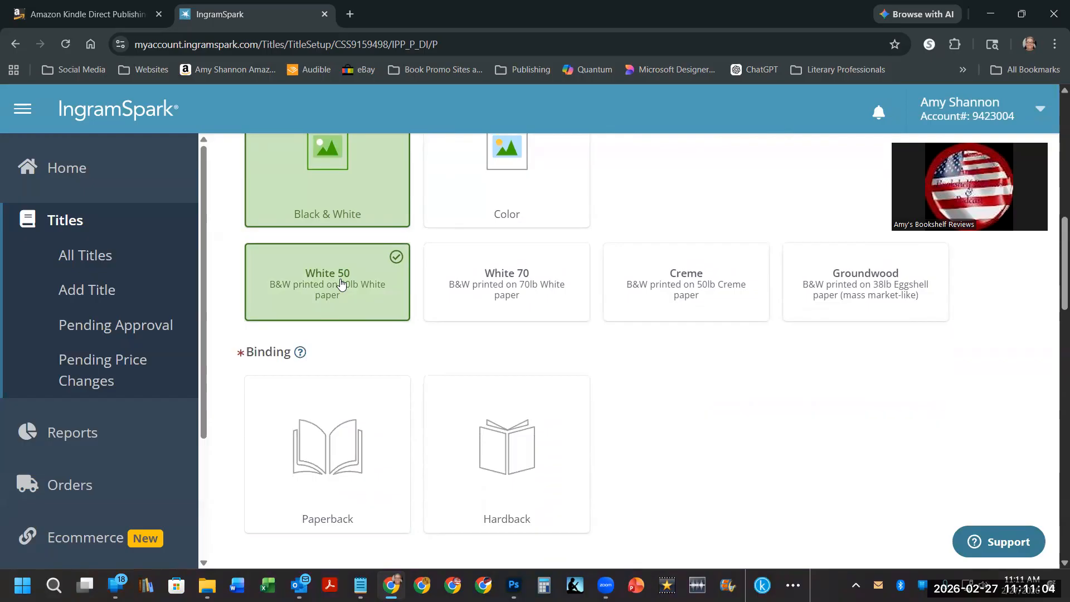
# Set the binding to Paperback with the Perfect Bound option
pyautogui.scroll(-2, 352, 363)
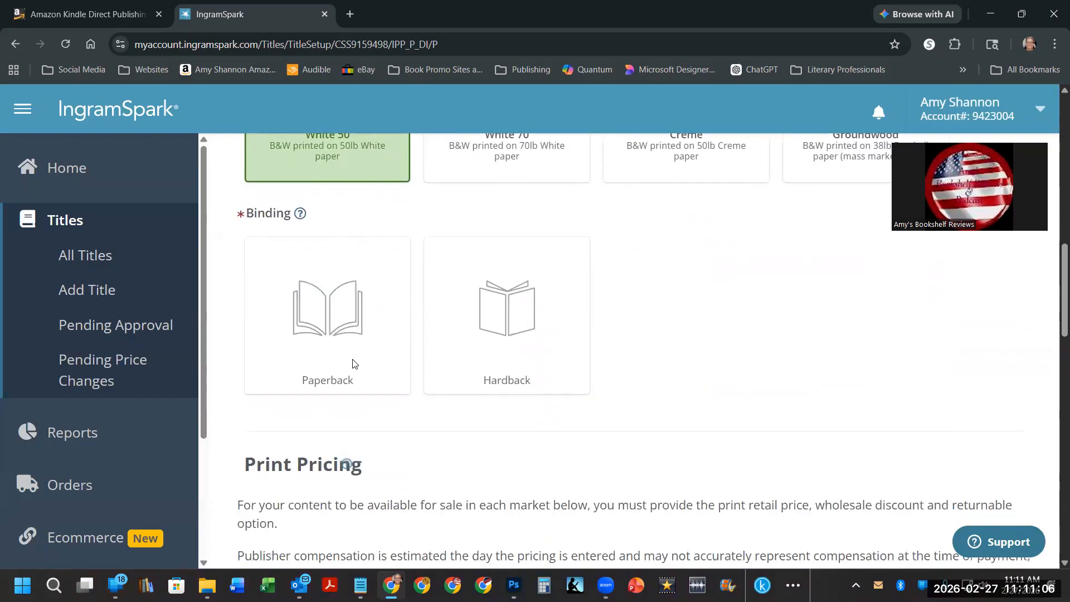
pyautogui.click(346, 312)
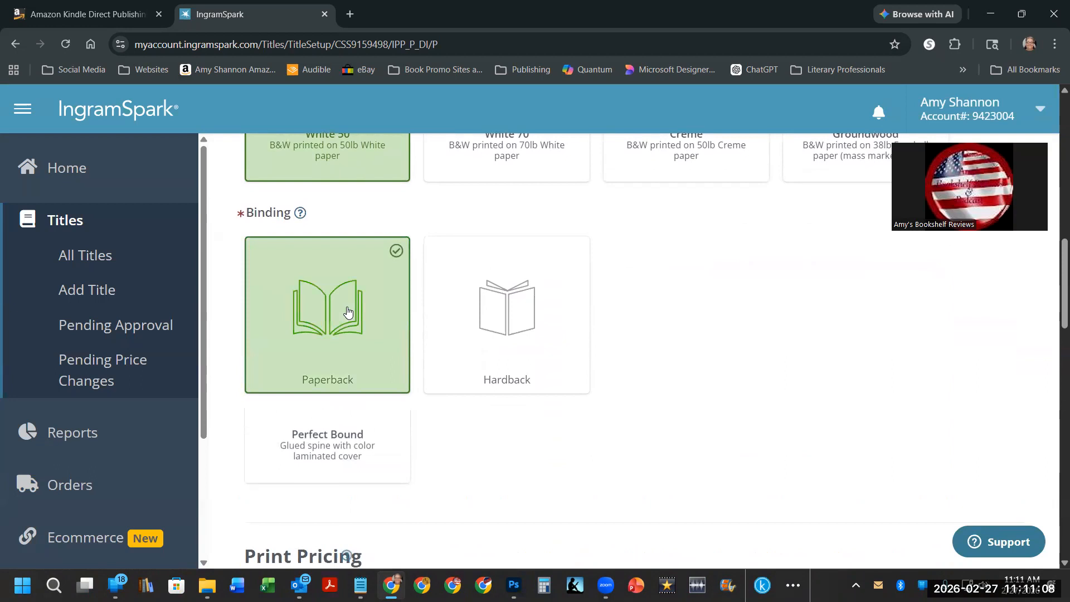
pyautogui.click(341, 444)
pyautogui.scroll(-4, 342, 437)
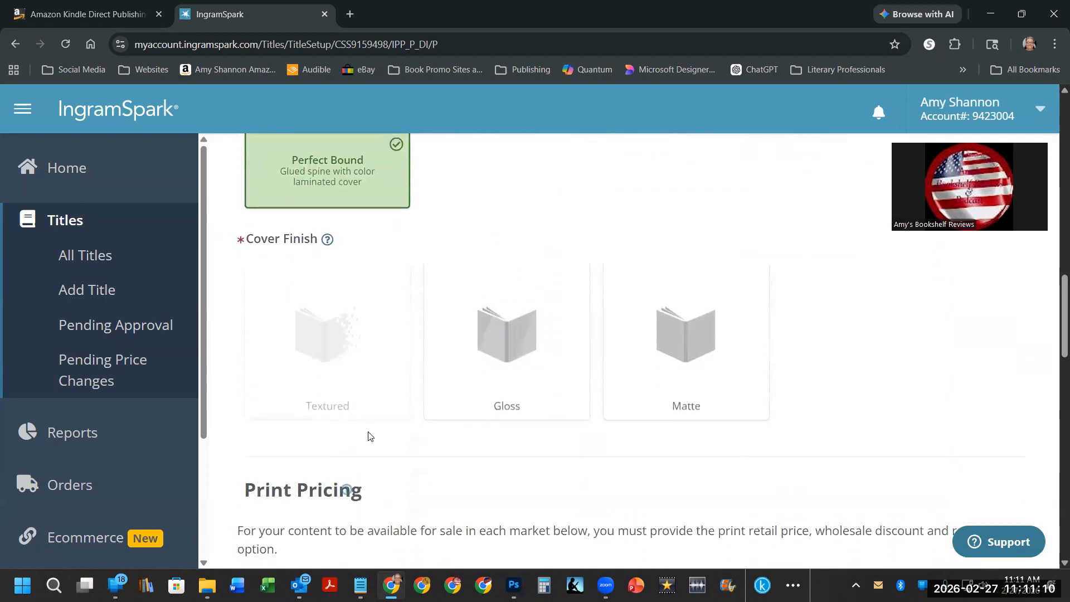
# Choose the Matte cover finish and set Duplex Enabled to No
pyautogui.click(658, 368)
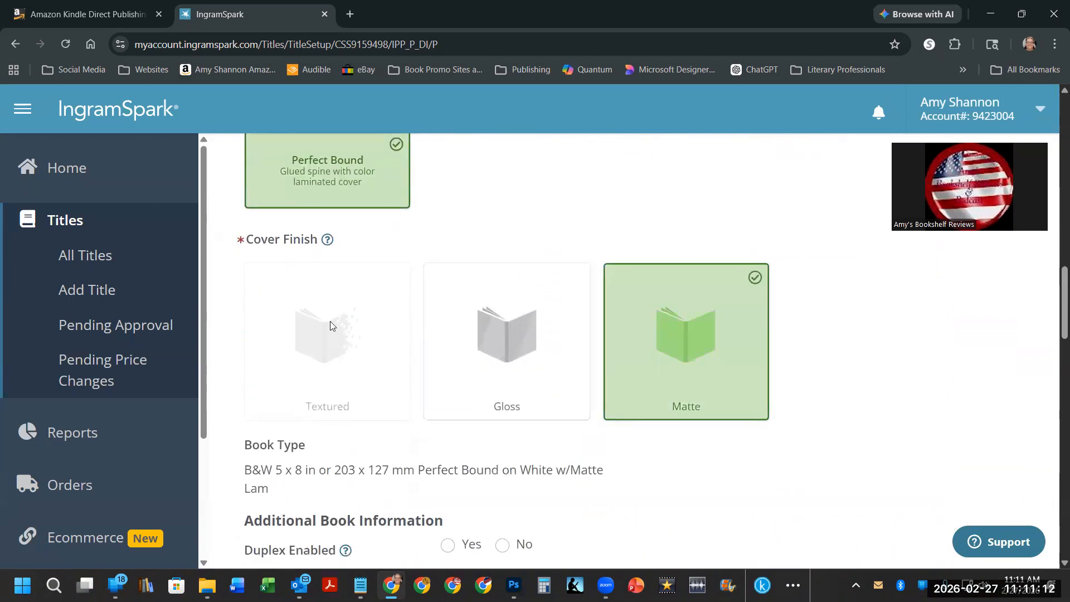
pyautogui.scroll(-1, 335, 302)
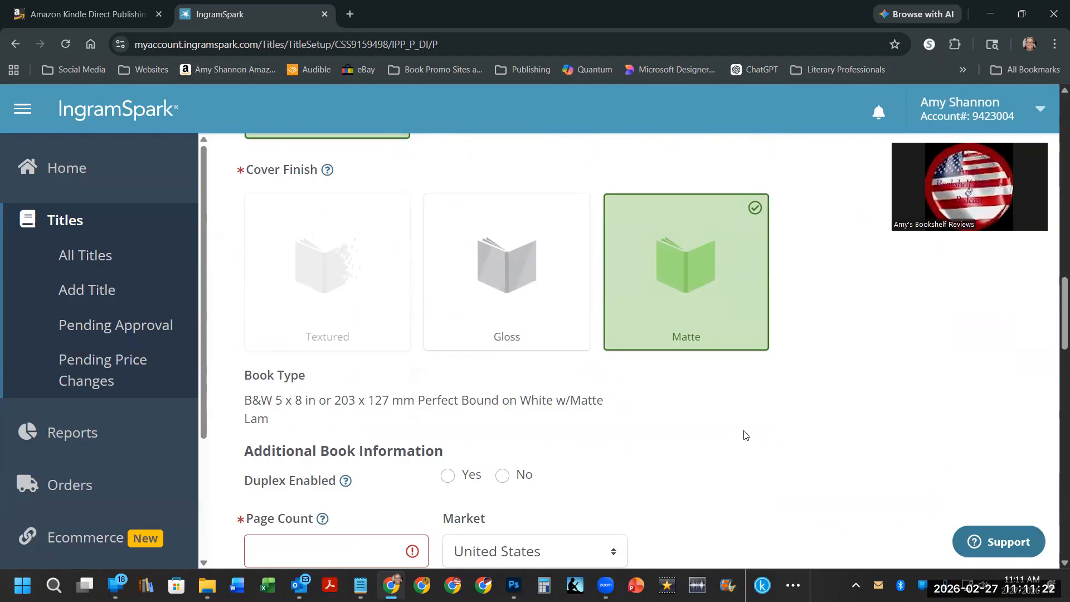
pyautogui.scroll(-1, 744, 434)
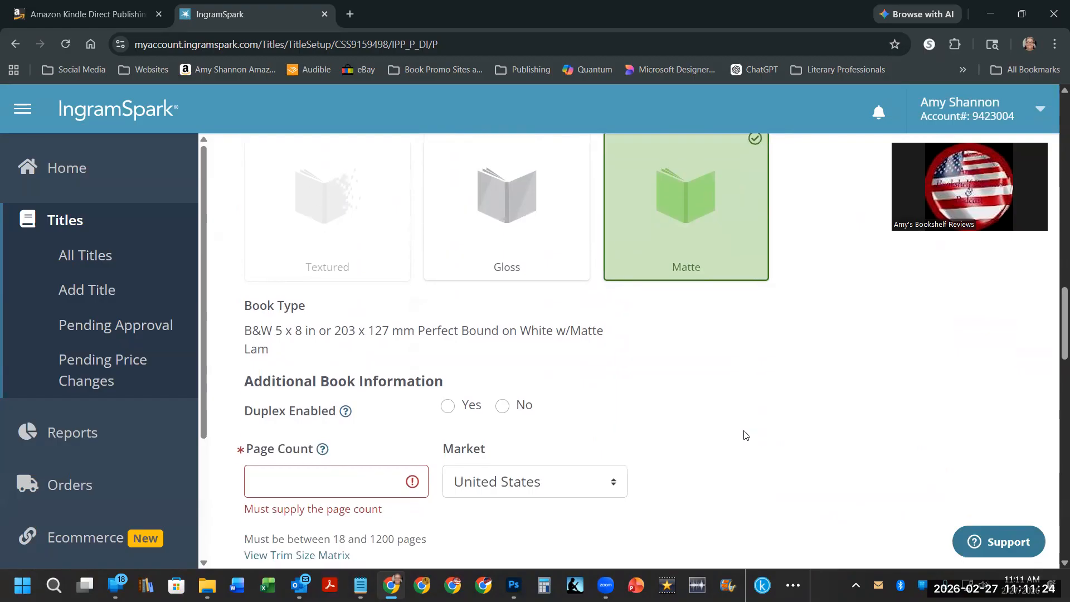
pyautogui.click(503, 406)
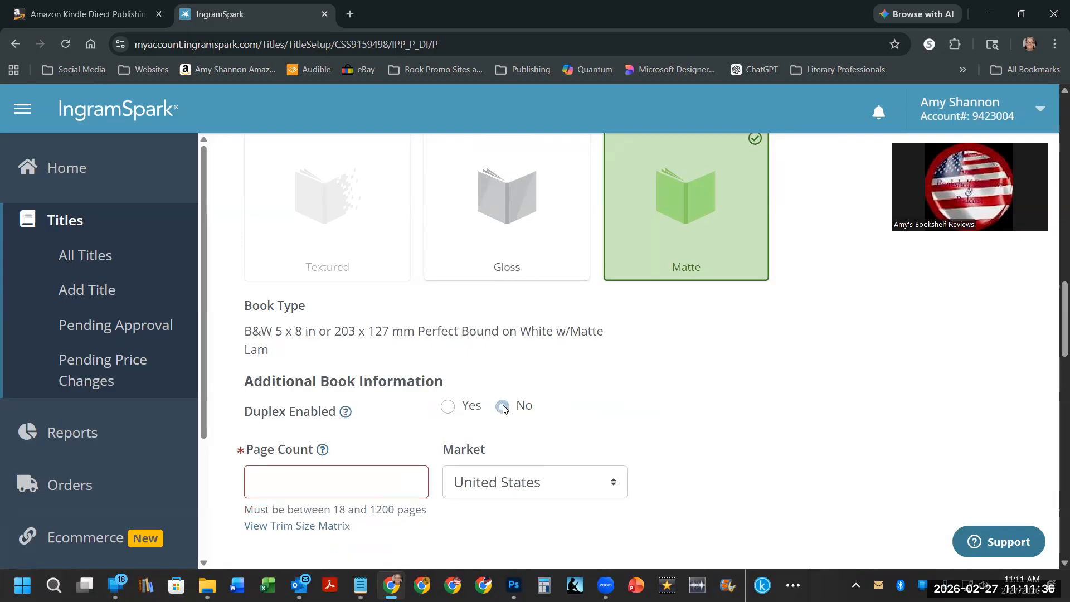
# Read the help explanation for the Duplex Enabled option and dismiss it
pyautogui.click(345, 411)
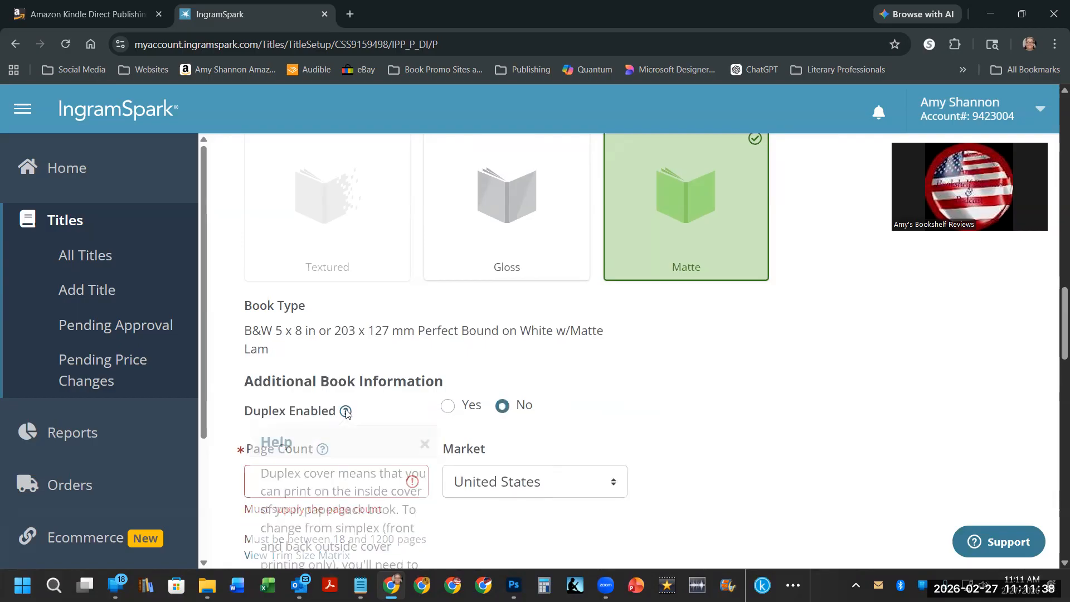
pyautogui.scroll(-3, 348, 410)
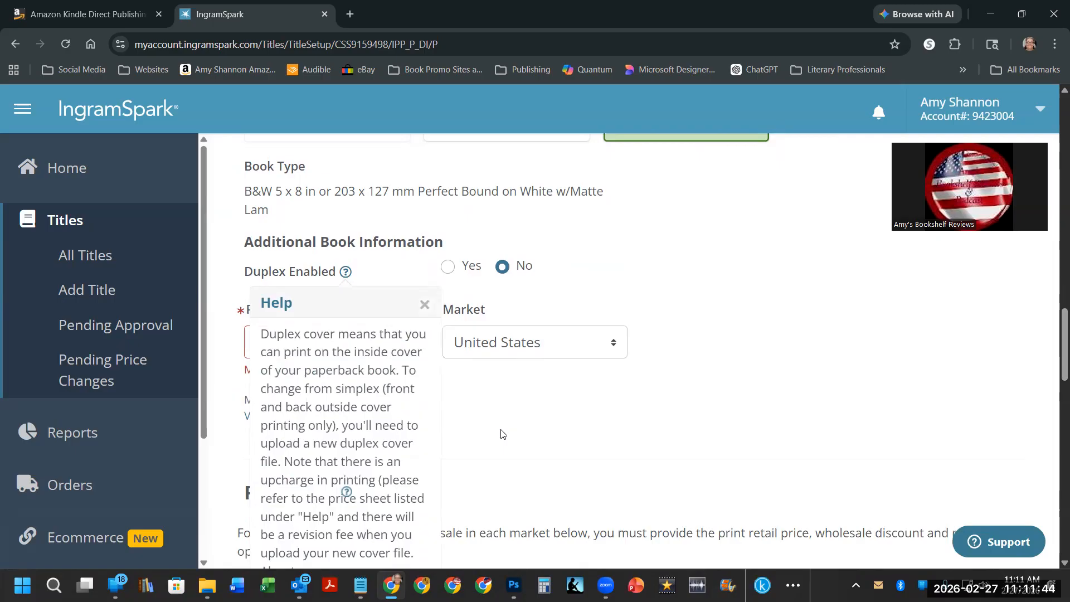
pyautogui.click(425, 304)
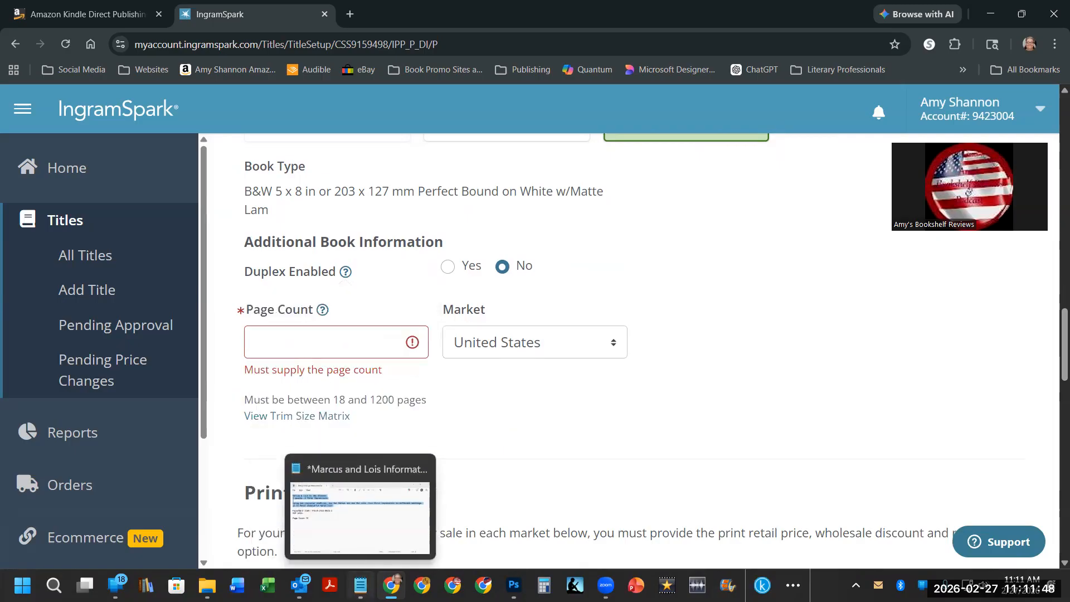
# Check the page count in the Notepad file Marcus and Lois Information.txt and enter 76 as the book's Page Count
pyautogui.click(358, 529)
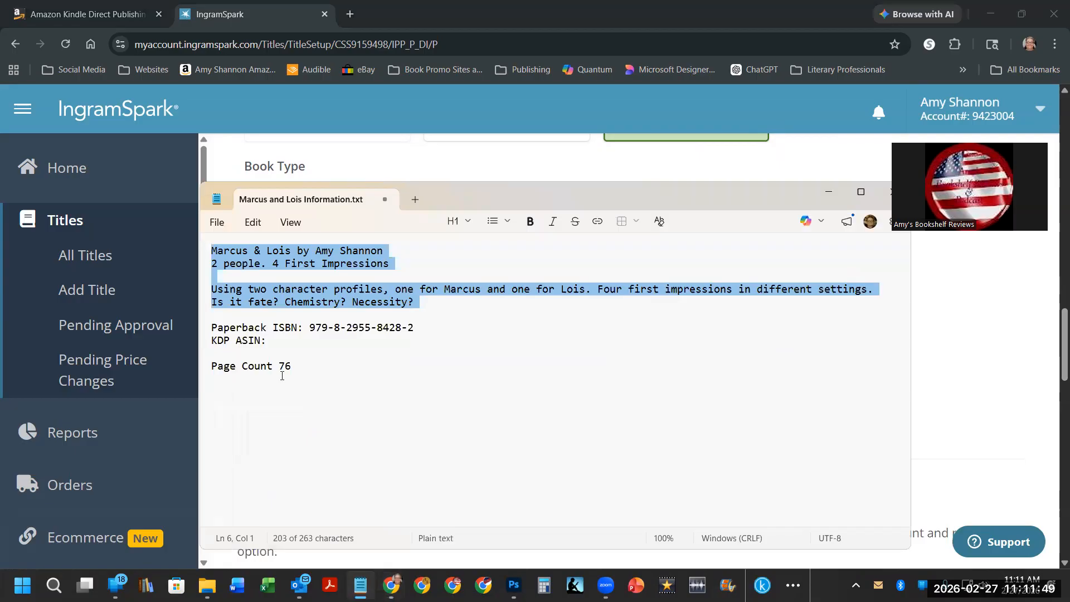
pyautogui.click(829, 191)
pyautogui.click(295, 338)
pyautogui.write('76')
pyautogui.click(516, 451)
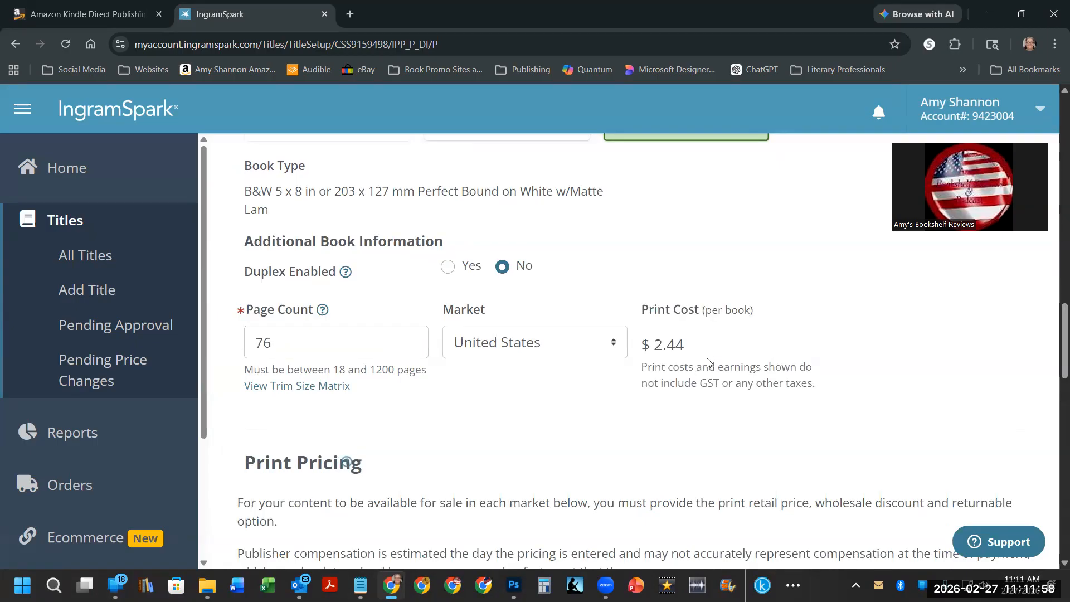
# Compare the per-book print cost for Global Connect, Sharjah, Australia, European Union and United Kingdom, returning the market to United States
pyautogui.click(594, 346)
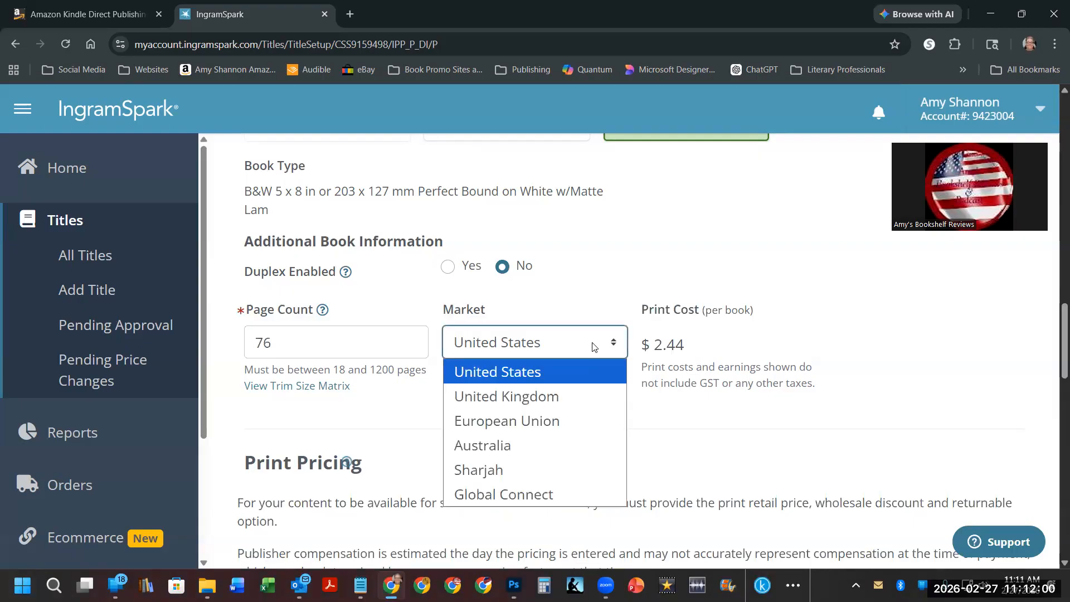
pyautogui.click(568, 495)
pyautogui.click(537, 342)
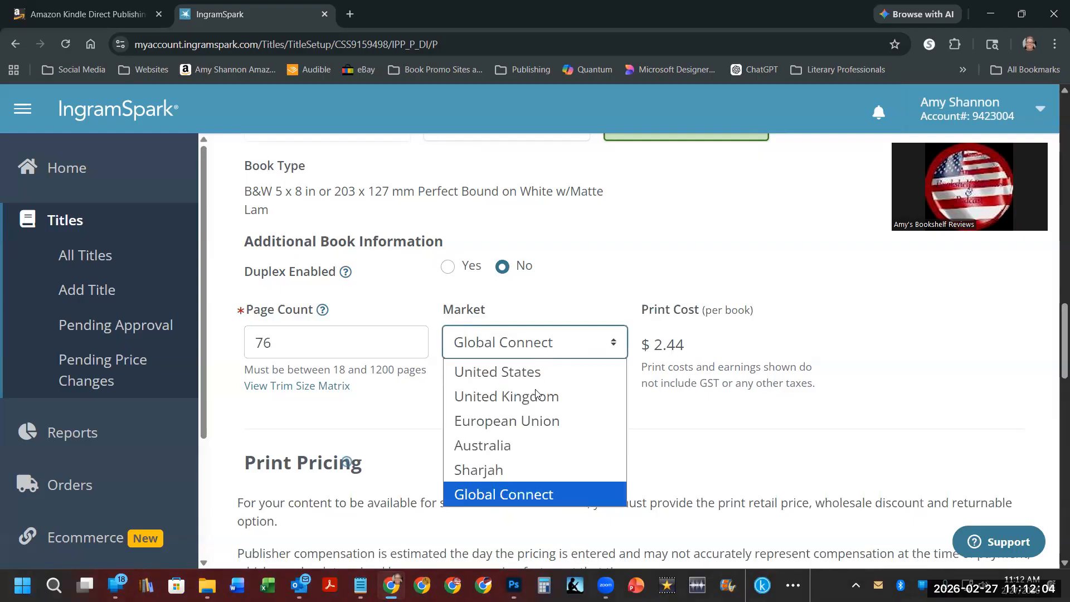
pyautogui.click(538, 474)
pyautogui.click(536, 350)
pyautogui.click(536, 444)
pyautogui.click(536, 344)
pyautogui.click(539, 422)
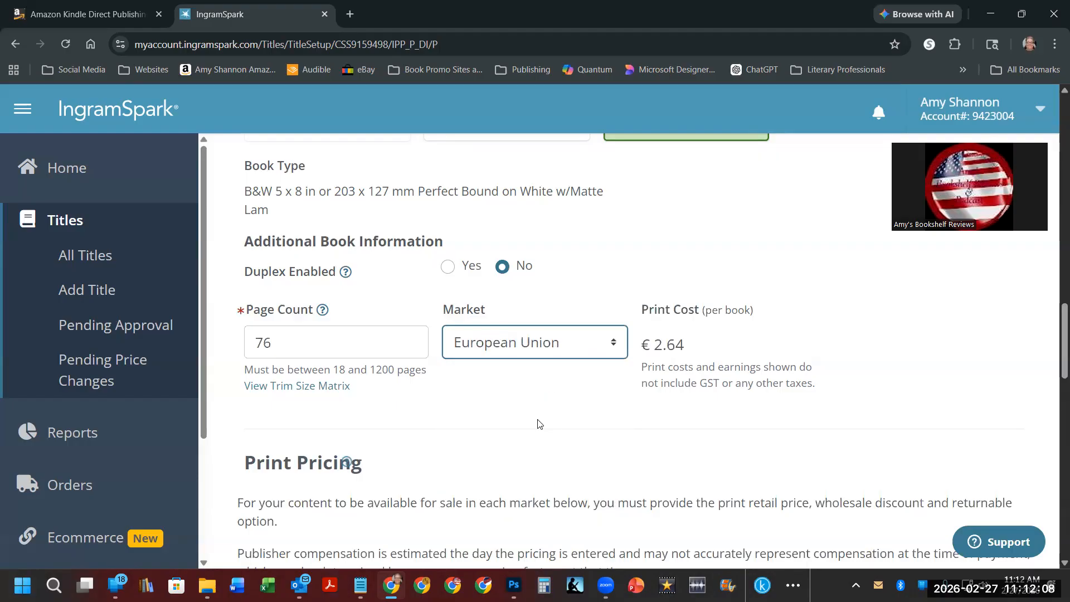
pyautogui.click(536, 346)
pyautogui.click(532, 396)
pyautogui.click(538, 347)
pyautogui.click(533, 375)
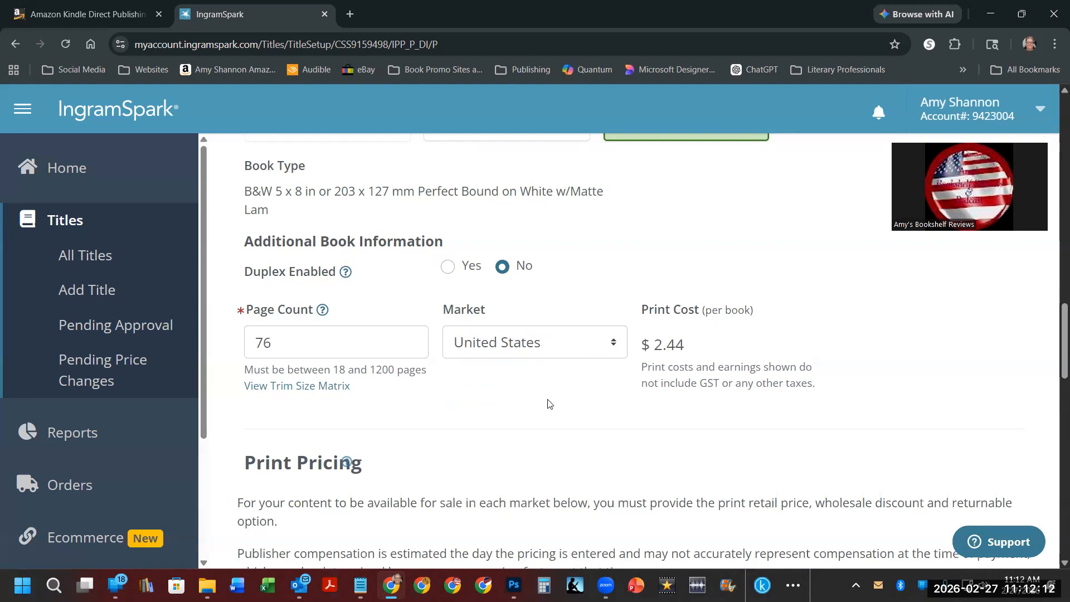
# Set the United States retail price to 12.99 in the Print Pricing section
pyautogui.scroll(-1, 547, 397)
pyautogui.scroll(-7, 547, 396)
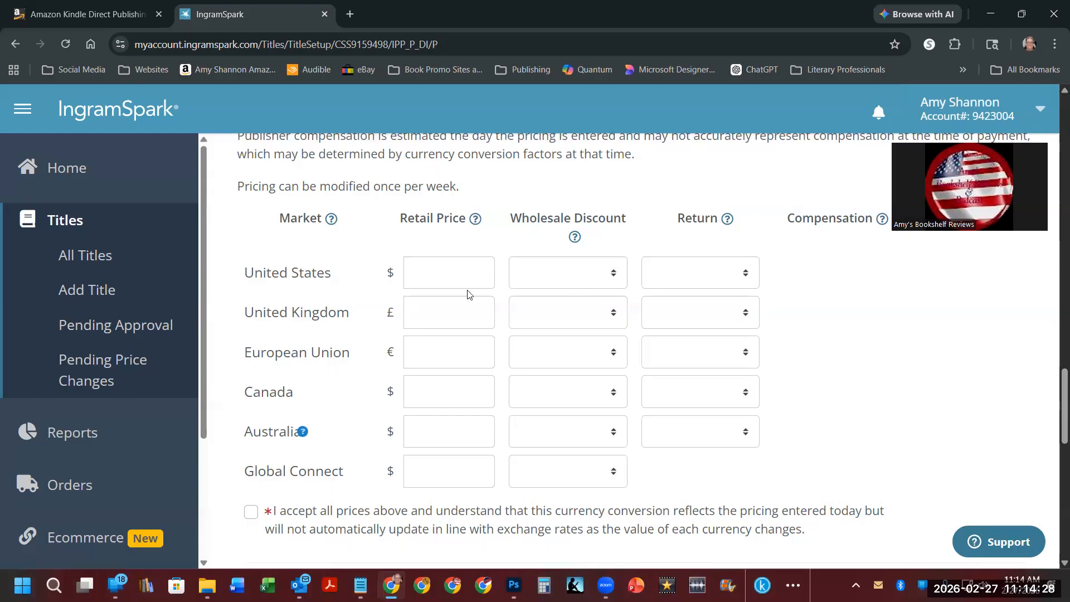
pyautogui.click(433, 268)
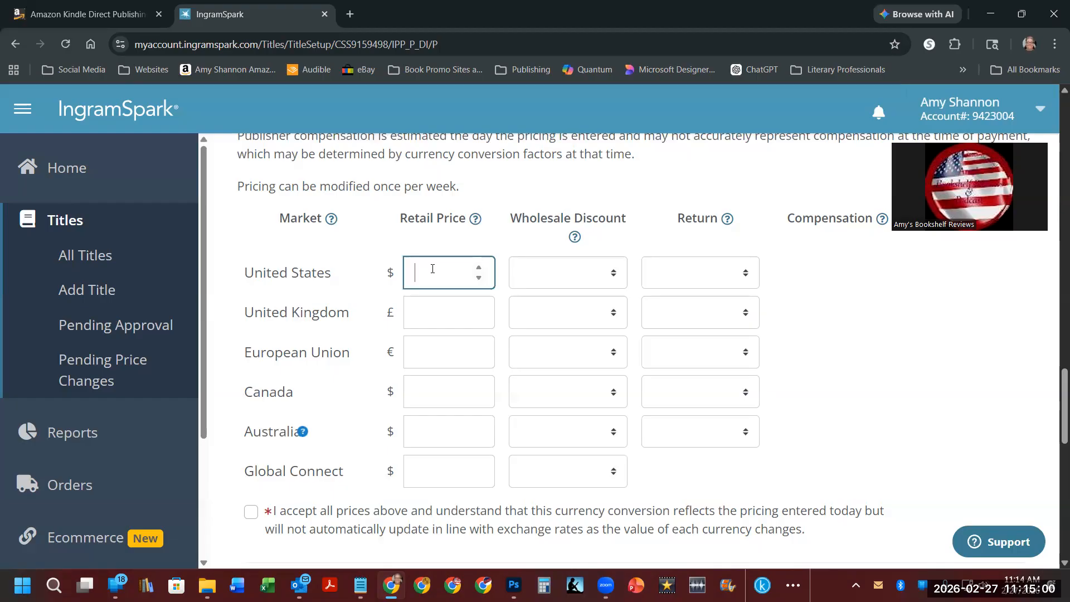
pyautogui.write('12.99')
pyautogui.click(841, 372)
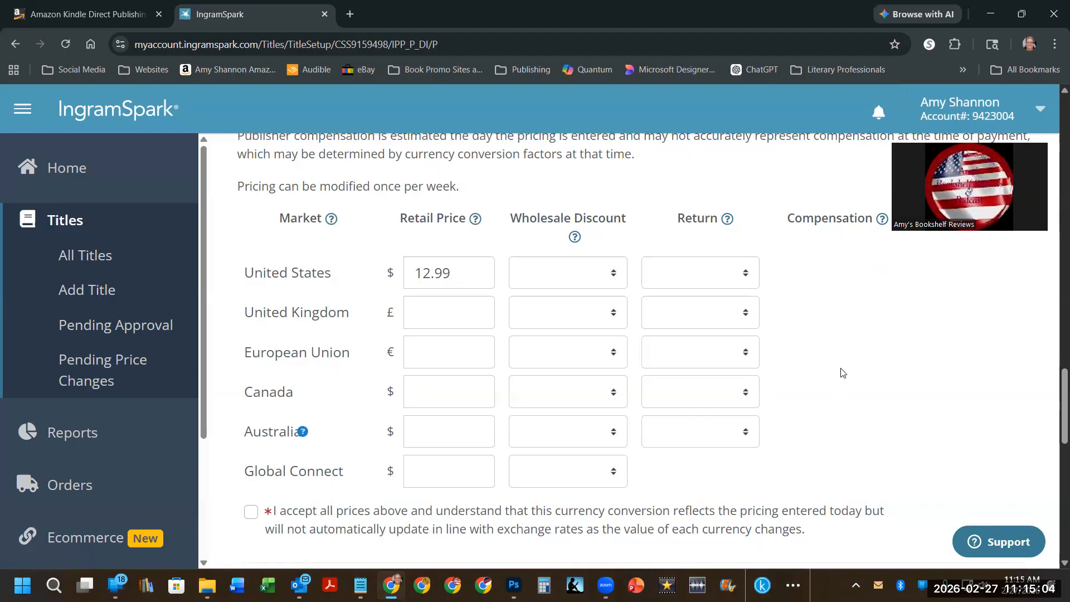
# Set the United States wholesale discount to Other (between 40% and 54%) at 40% and its return option to Yes - Deliver
pyautogui.click(573, 277)
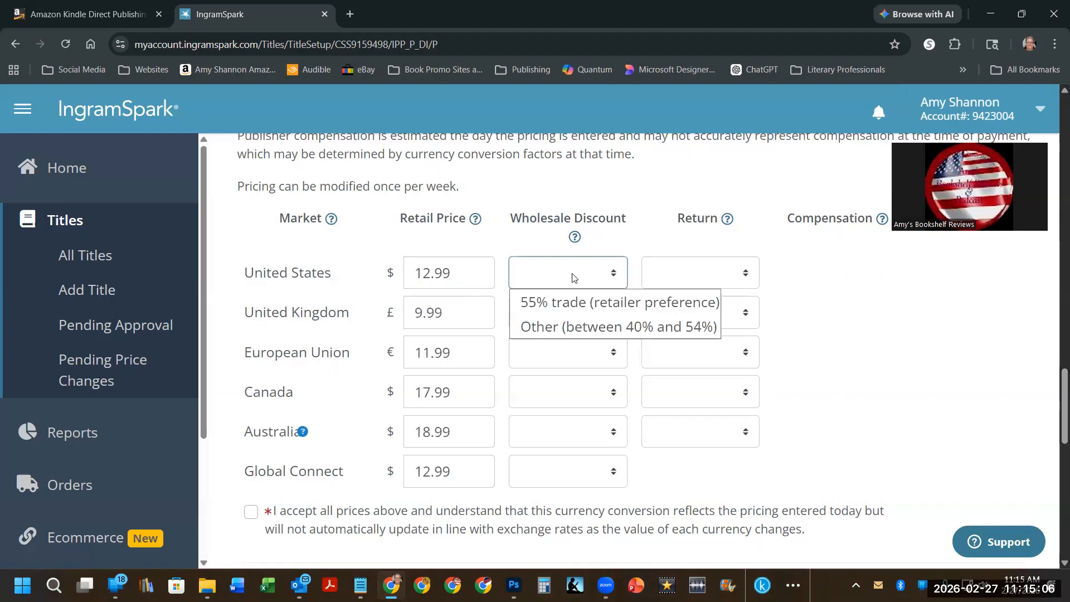
pyautogui.click(576, 327)
pyautogui.click(567, 304)
pyautogui.write('40')
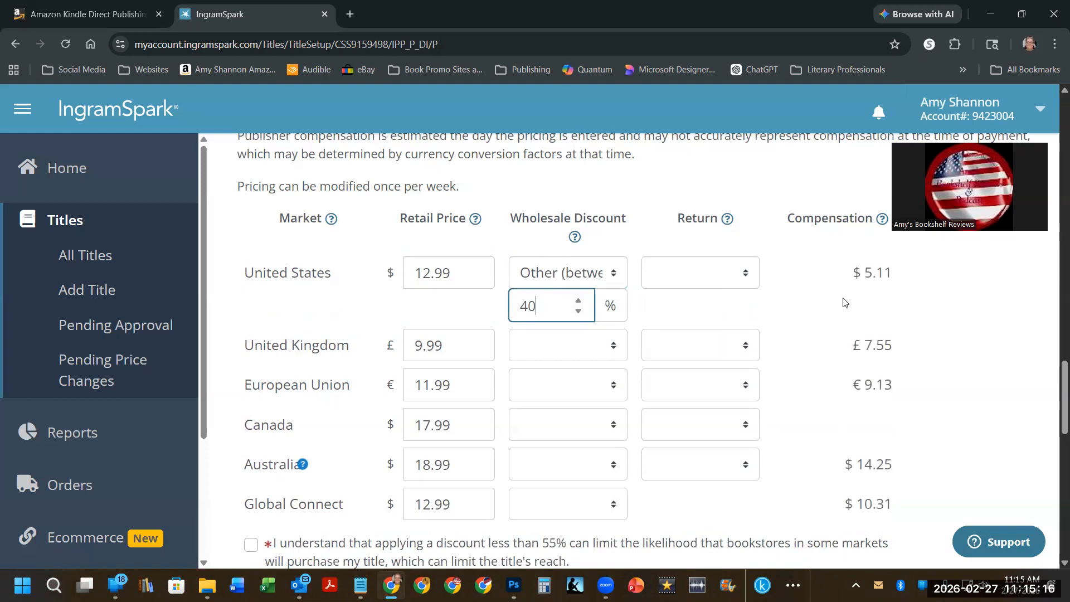
pyautogui.click(722, 274)
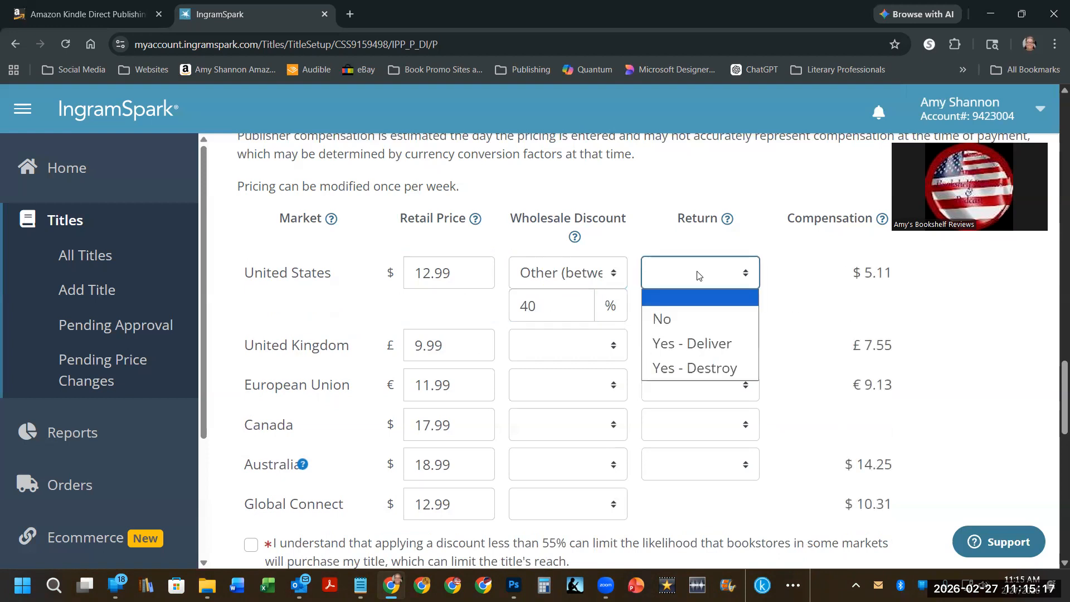
pyautogui.click(690, 343)
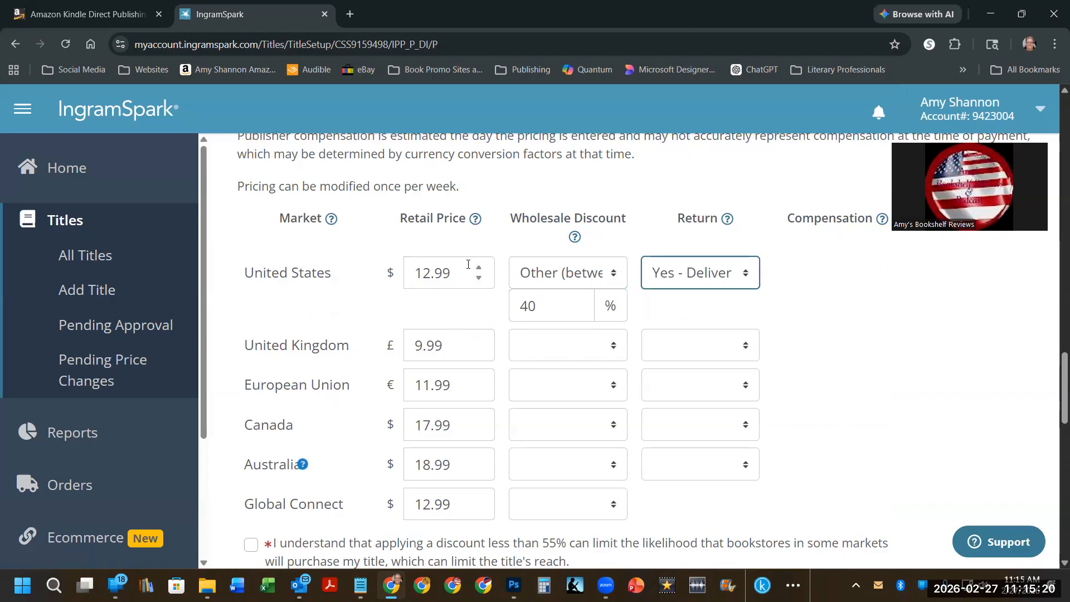
# Copy the United States retail price of 12.99 to the United Kingdom, European Union and Global Connect markets
pyautogui.moveTo(463, 273); pyautogui.dragTo(358, 278)
pyautogui.hotkey('ctrl', 'c')
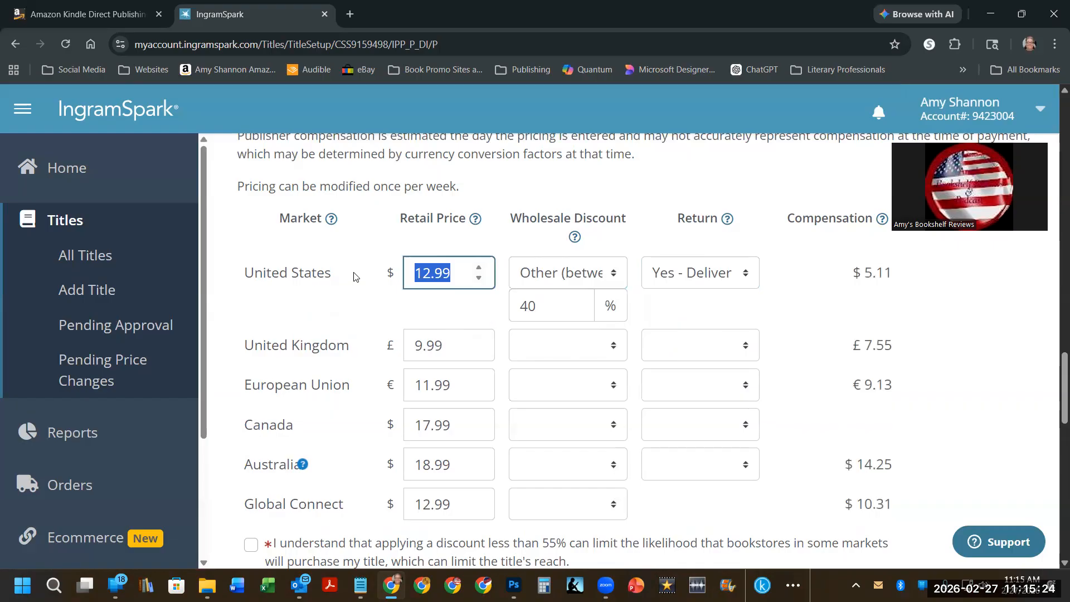
pyautogui.doubleClick(454, 348)
pyautogui.hotkey('ctrl', 'v')
pyautogui.doubleClick(432, 387)
pyautogui.hotkey('ctrl', 'v')
pyautogui.hotkey('ctrl', 'z')
pyautogui.doubleClick(454, 512)
pyautogui.hotkey('ctrl', 'v')
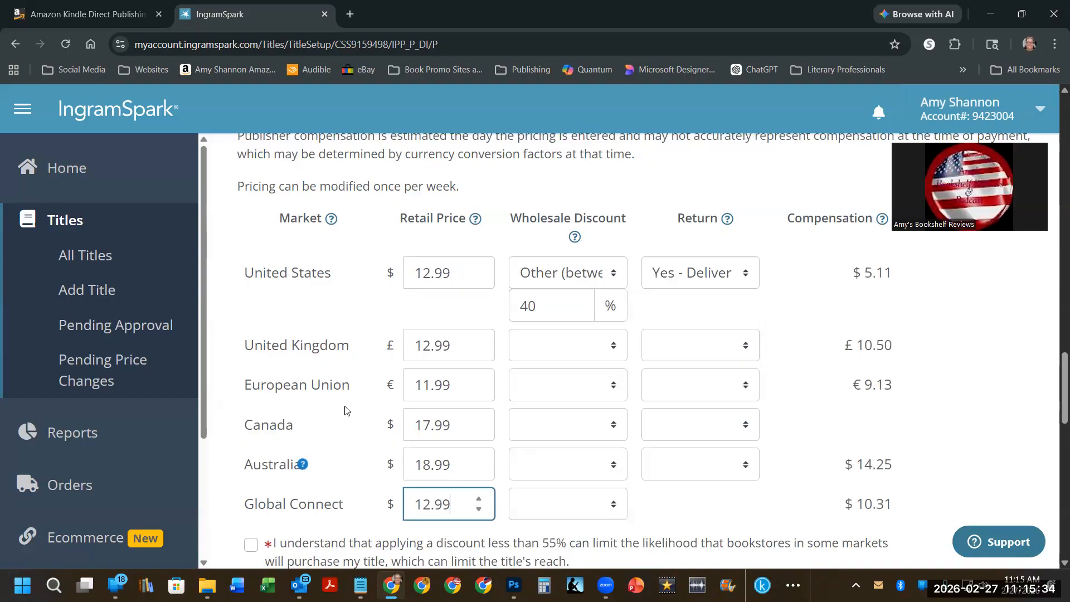
pyautogui.doubleClick(470, 385)
pyautogui.hotkey('ctrl', 'v')
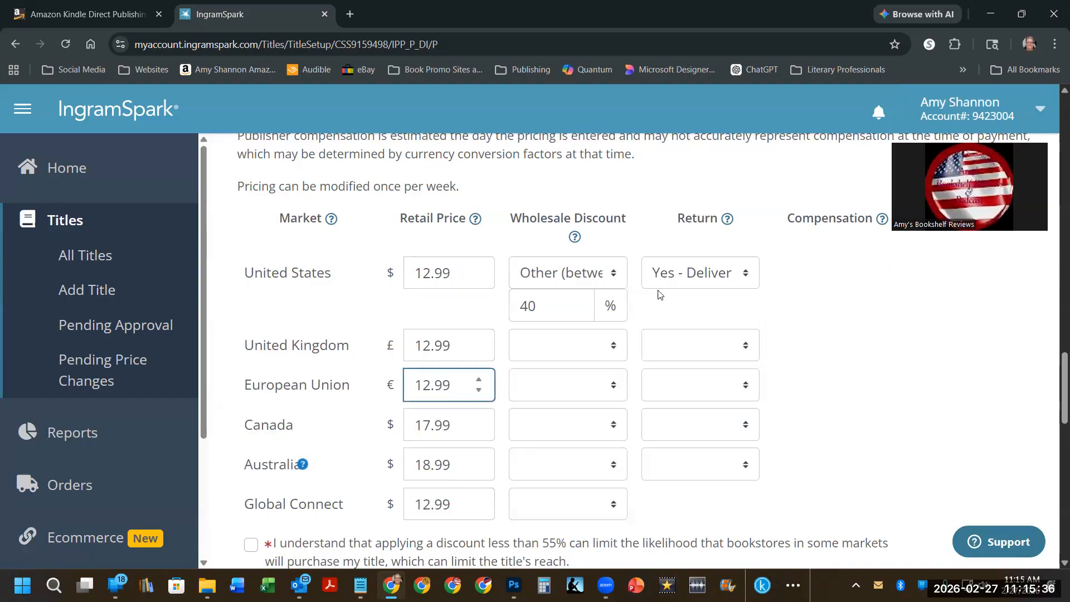
# Set the United Kingdom wholesale discount to Other at 40%
pyautogui.doubleClick(527, 306)
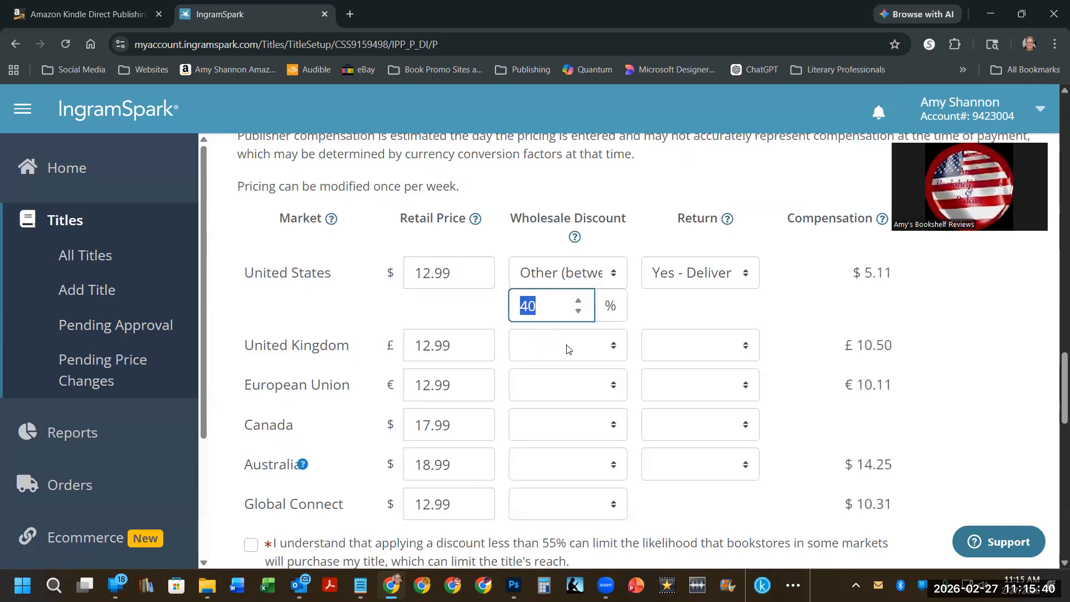
pyautogui.click(564, 359)
pyautogui.click(567, 400)
pyautogui.click(554, 377)
pyautogui.write('40')
# Set the European Union wholesale discount to Other (between 35% and 54%) at 40%
pyautogui.click(561, 423)
pyautogui.click(575, 471)
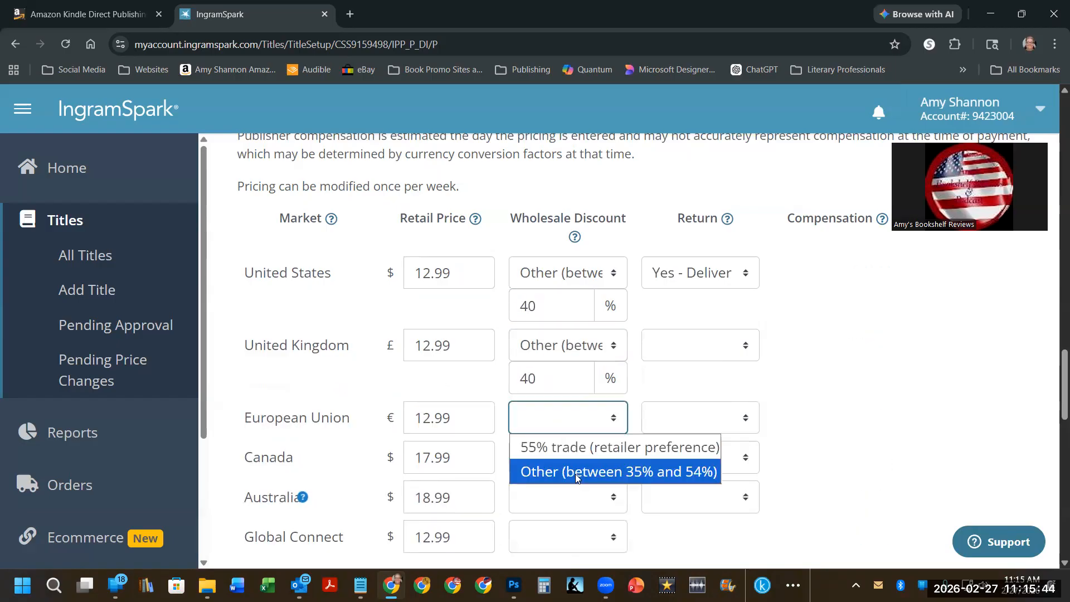
pyautogui.click(551, 453)
pyautogui.write('40')
pyautogui.click(578, 454)
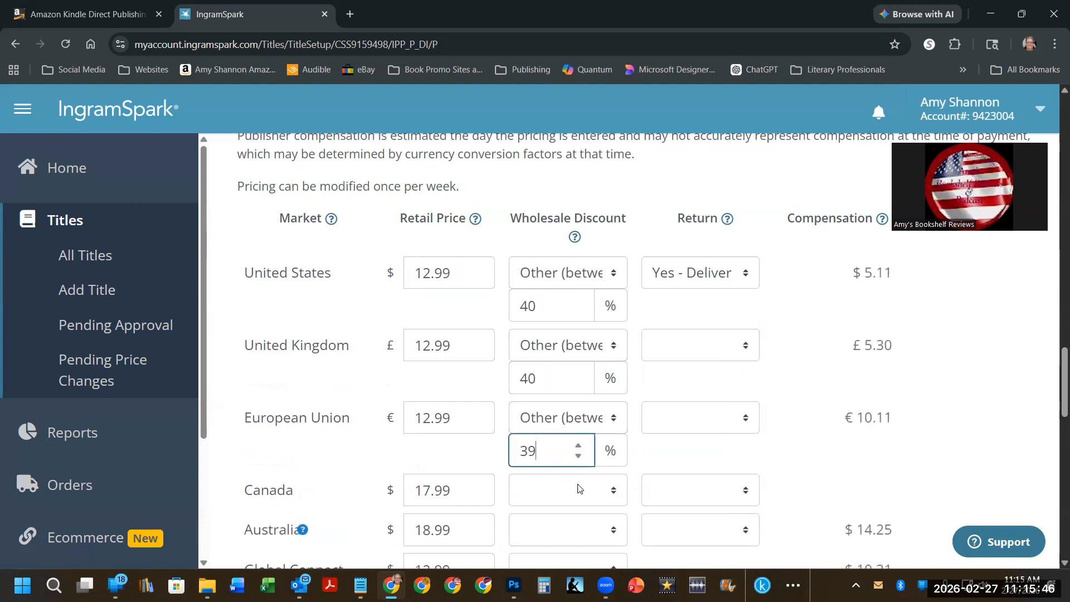
pyautogui.scroll(1, 628, 510)
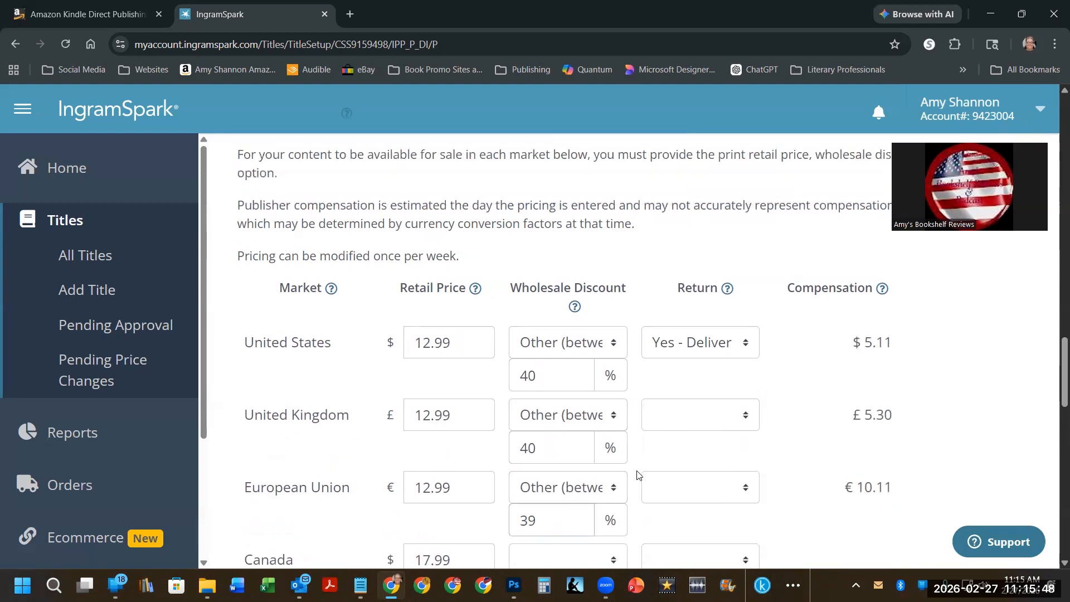
pyautogui.tripleClick(639, 503)
pyautogui.scroll(-3, 830, 451)
pyautogui.click(578, 316)
pyautogui.click(578, 305)
pyautogui.click(578, 306)
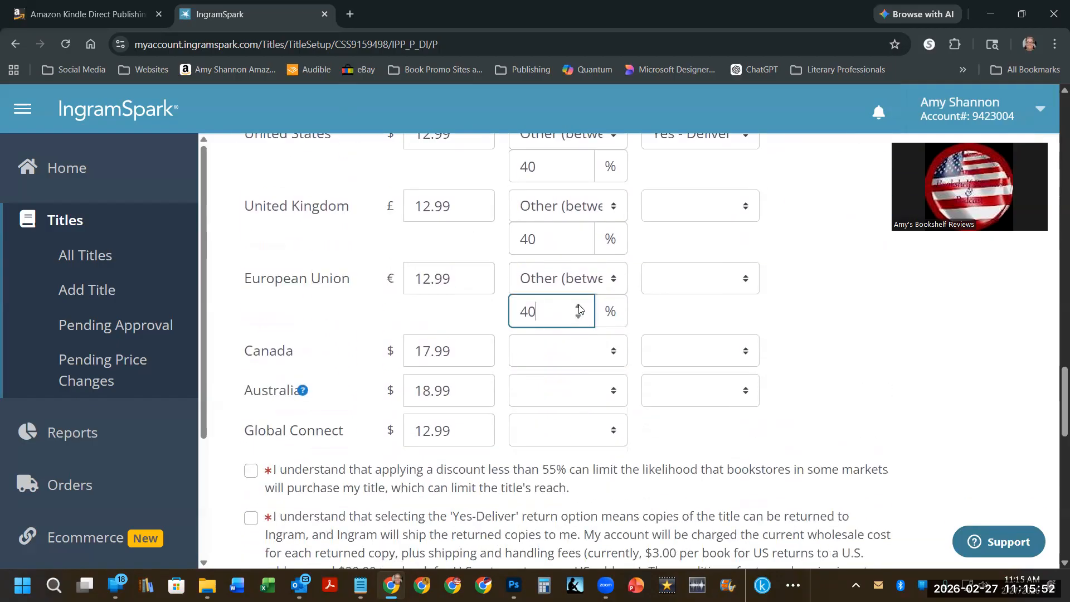
# Set the Canada wholesale discount to Other at 30%
pyautogui.click(575, 351)
pyautogui.click(576, 396)
pyautogui.click(553, 385)
pyautogui.write('30')
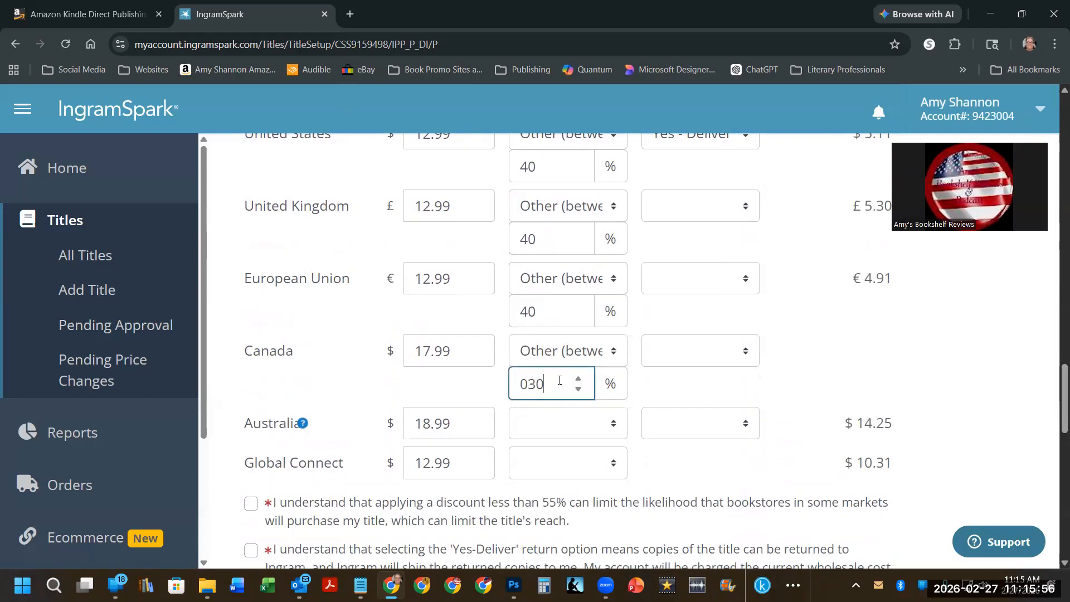
# Set the Australia wholesale discount to Other at 40%
pyautogui.click(545, 424)
pyautogui.click(557, 475)
pyautogui.click(545, 458)
pyautogui.write('40')
# Set the Global Connect wholesale discount to Other (between 30% and 54%) at 30%
pyautogui.click(552, 495)
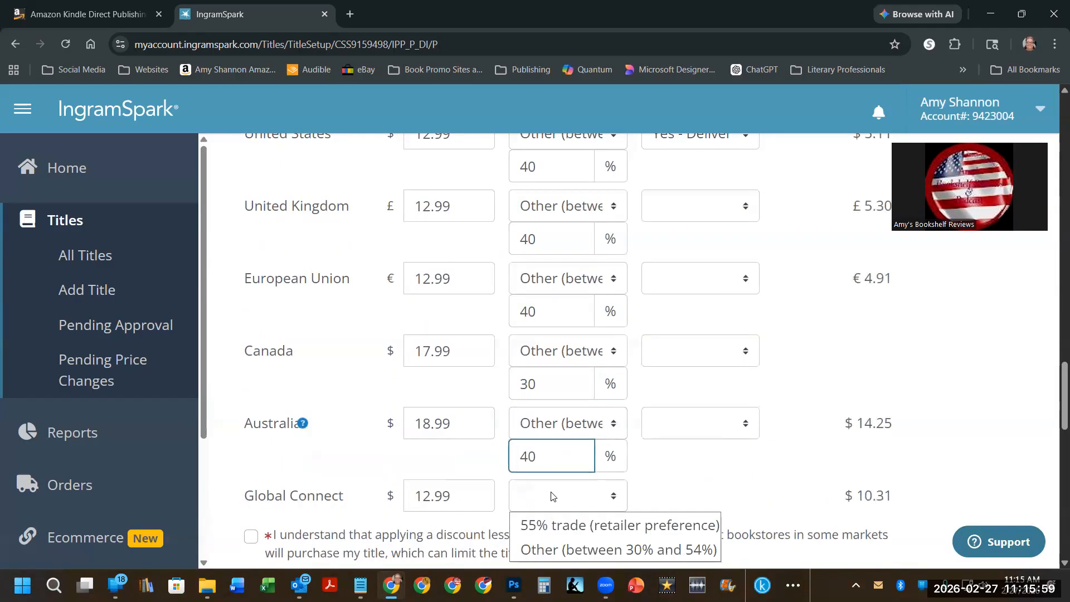
pyautogui.click(579, 550)
pyautogui.click(544, 527)
pyautogui.write('30')
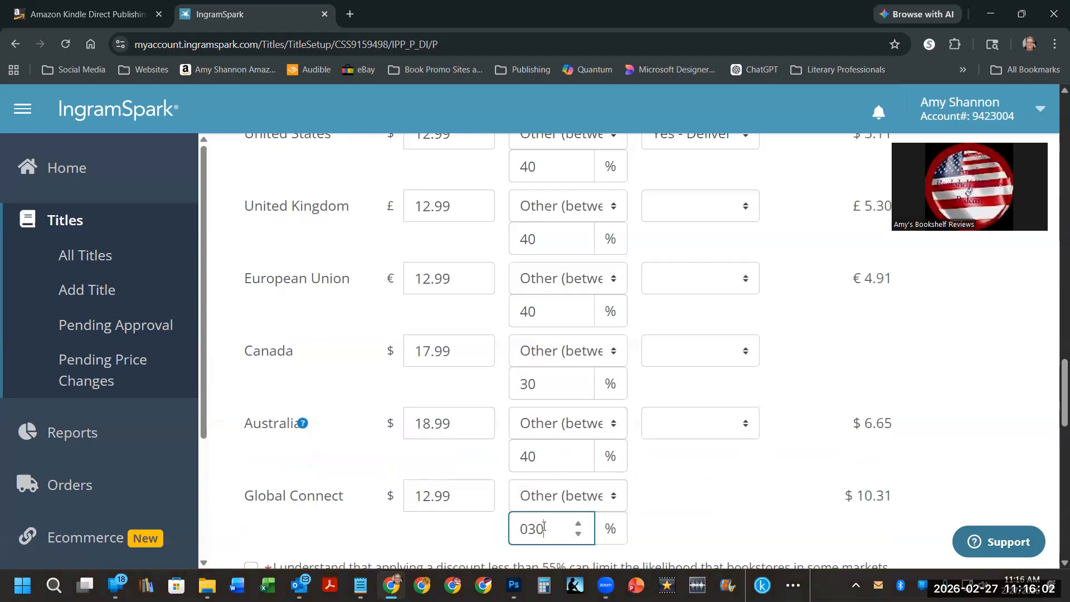
pyautogui.click(733, 482)
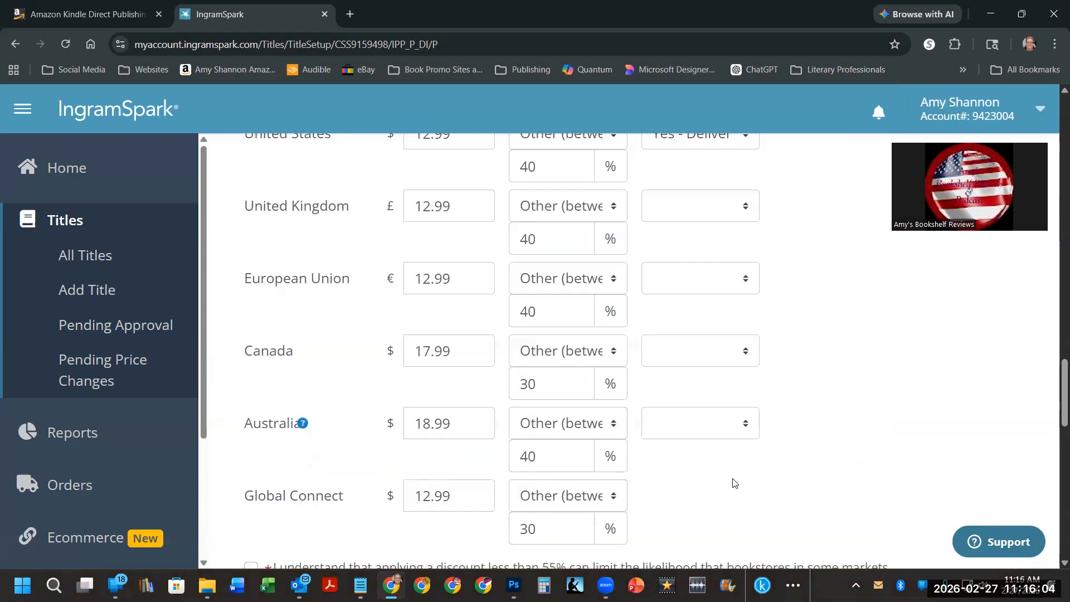
# Set the return option to No for both the United Kingdom and the European Union
pyautogui.scroll(1, 735, 299)
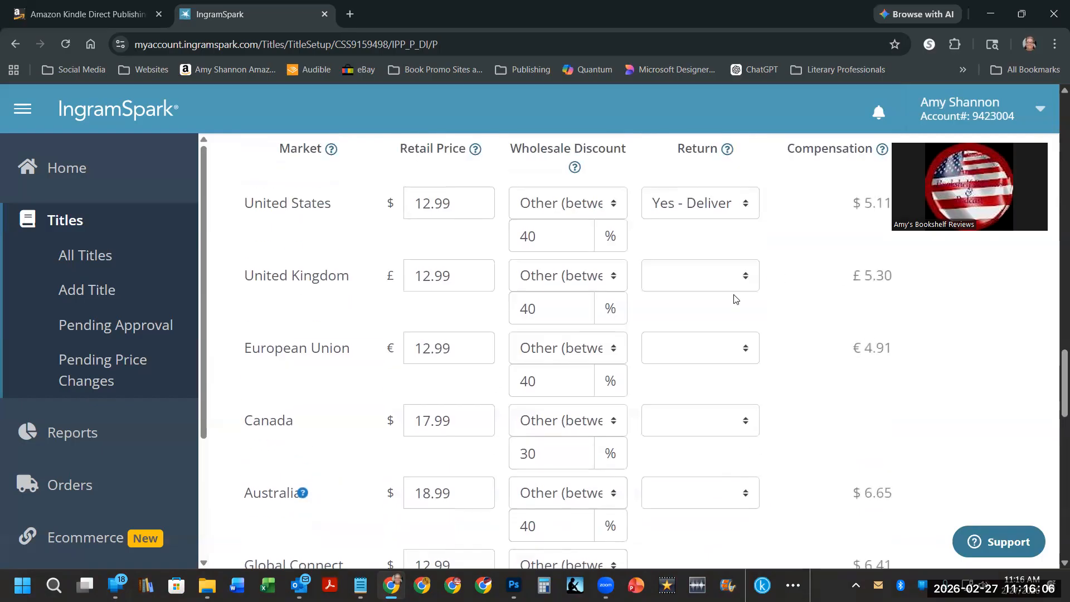
pyautogui.click(704, 282)
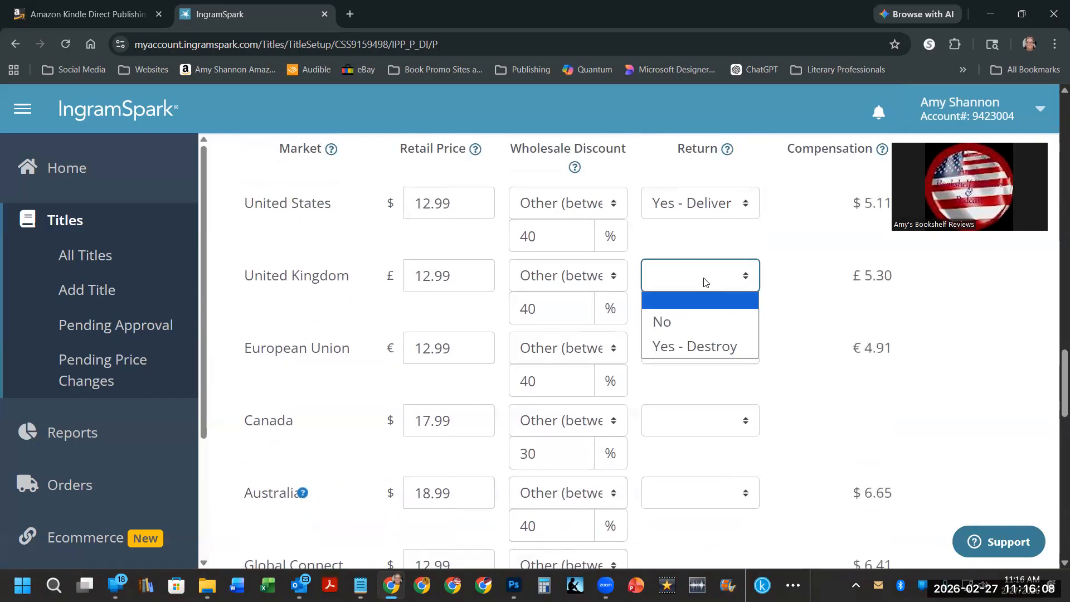
pyautogui.click(688, 328)
pyautogui.click(688, 350)
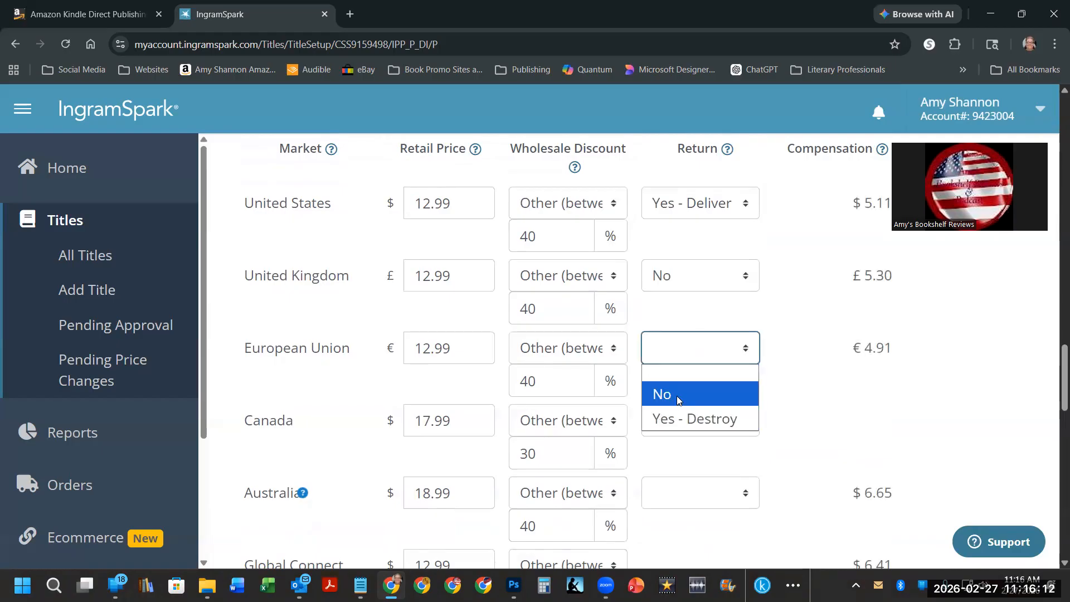
pyautogui.click(676, 395)
# Set the Canada return option to Yes - Deliver and the Australia return option to No
pyautogui.click(680, 421)
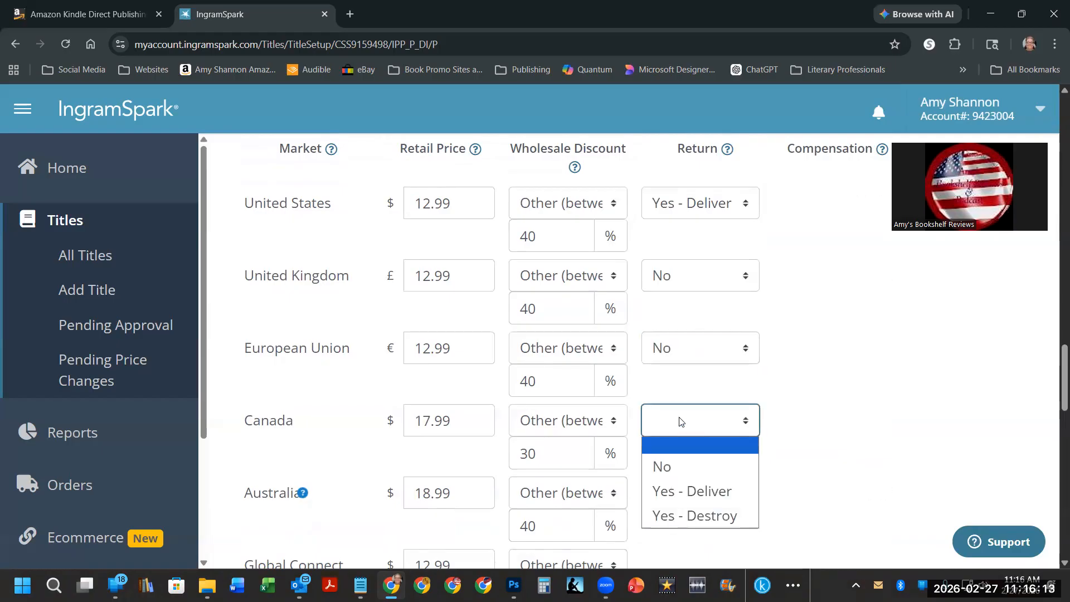
pyautogui.click(682, 494)
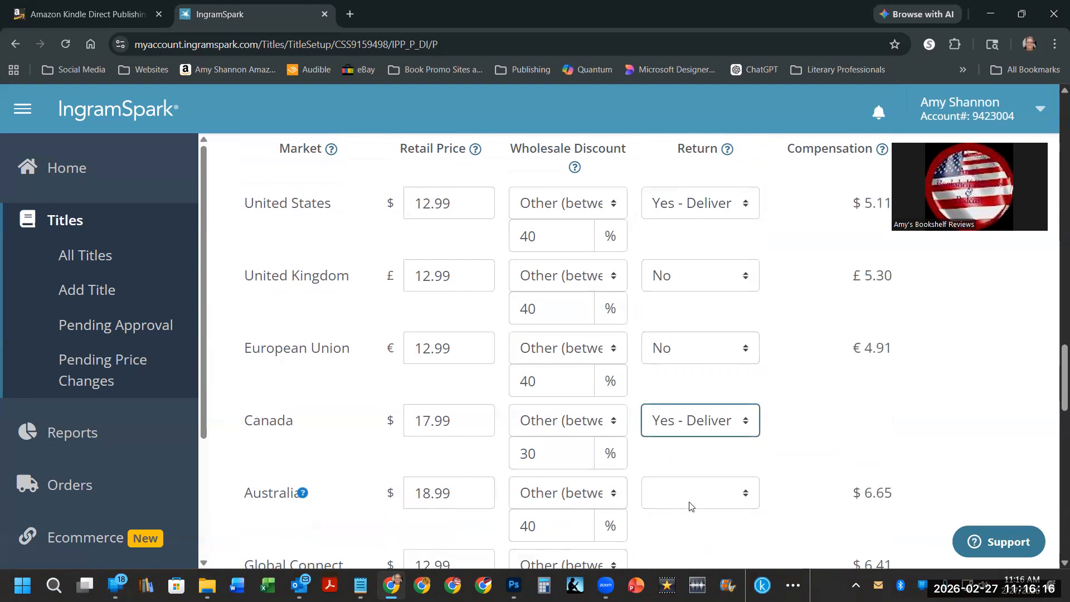
pyautogui.click(688, 503)
pyautogui.click(700, 441)
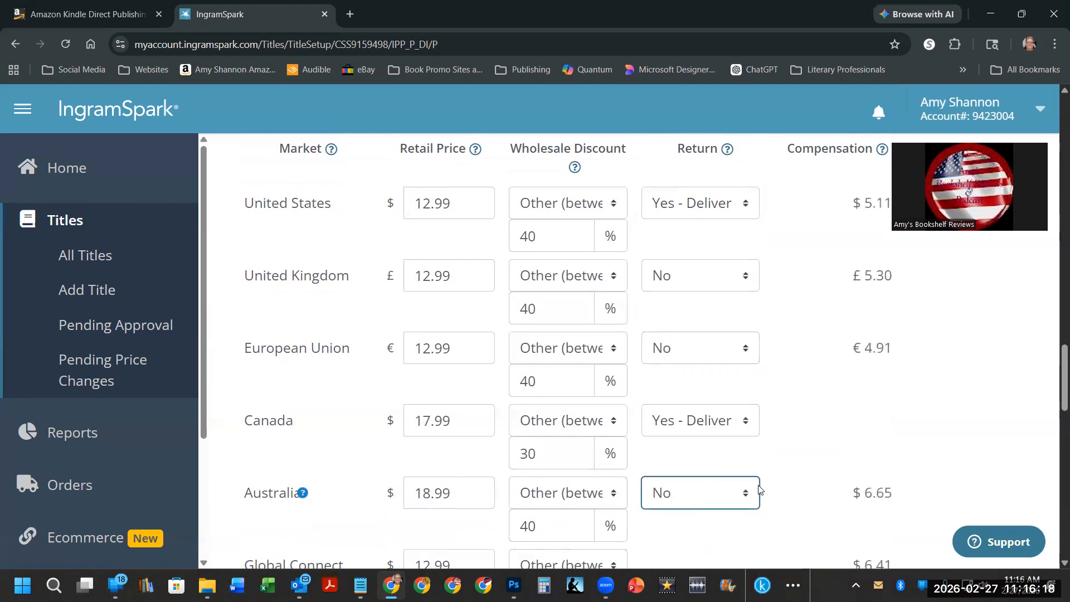
# Accept all four discount, return and pricing acknowledgements and enable Look Inside the Book in the print options
pyautogui.scroll(-5, 794, 363)
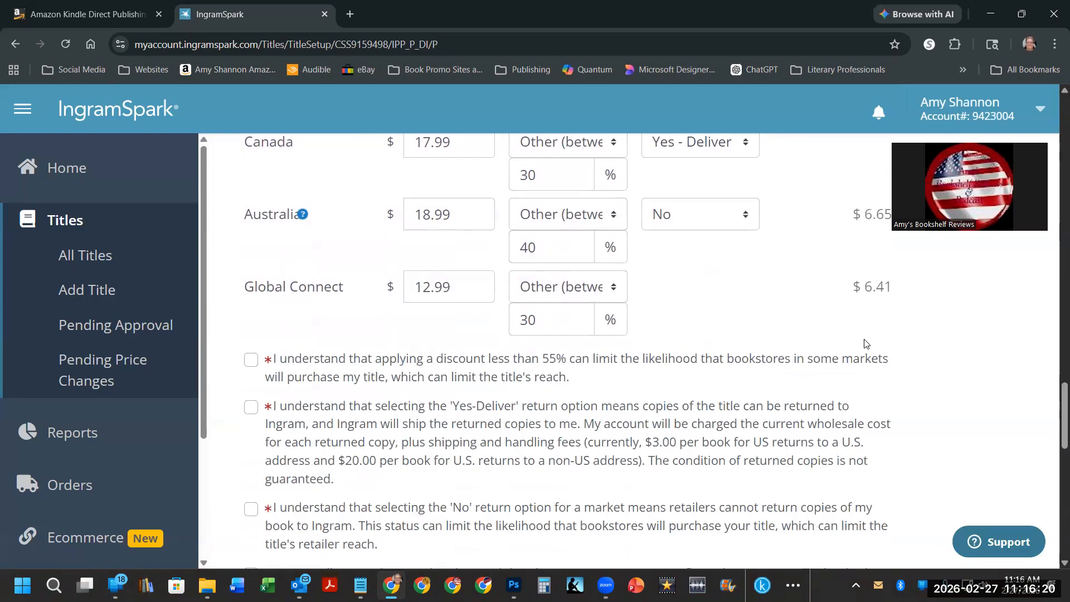
pyautogui.scroll(-3, 378, 333)
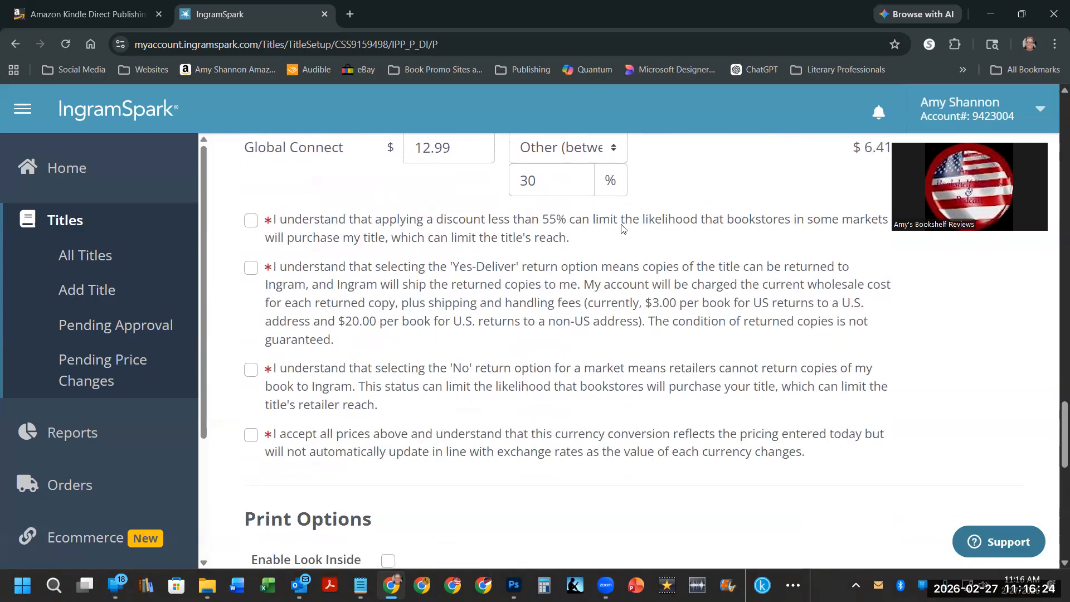
pyautogui.click(250, 220)
pyautogui.click(252, 269)
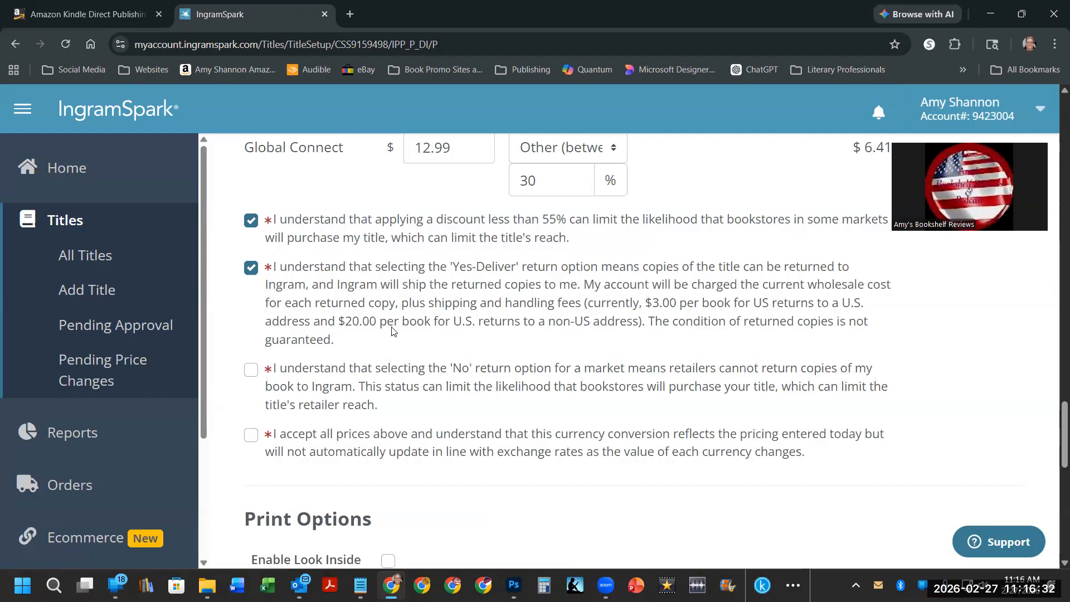
pyautogui.click(251, 370)
pyautogui.scroll(-2, 442, 314)
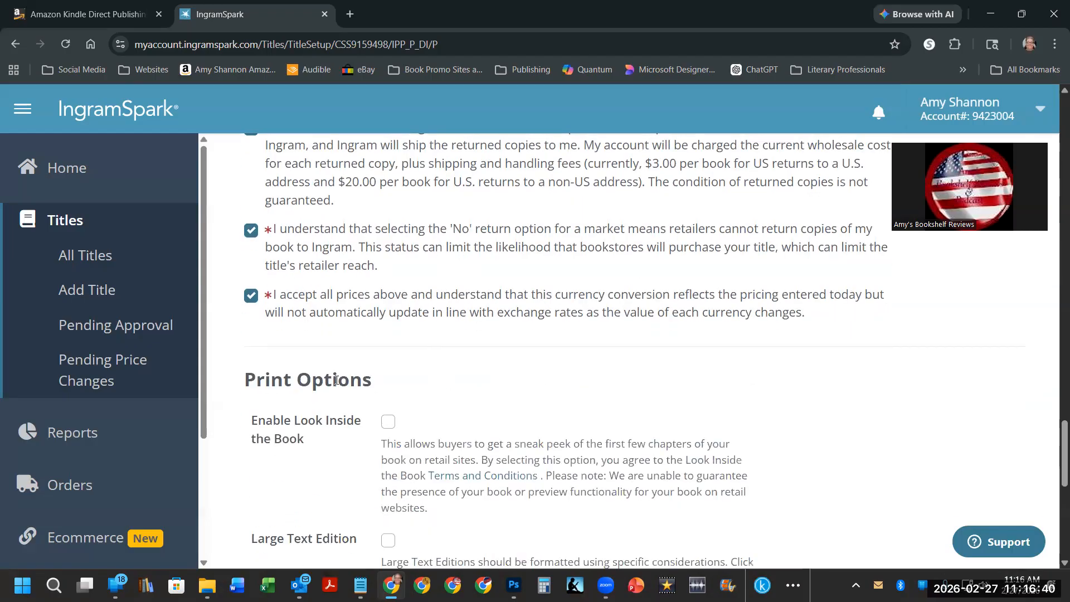
pyautogui.click(388, 422)
# Set the print publication date to 02 Mar 2026 and continue to the Upload stage
pyautogui.scroll(-2, 456, 372)
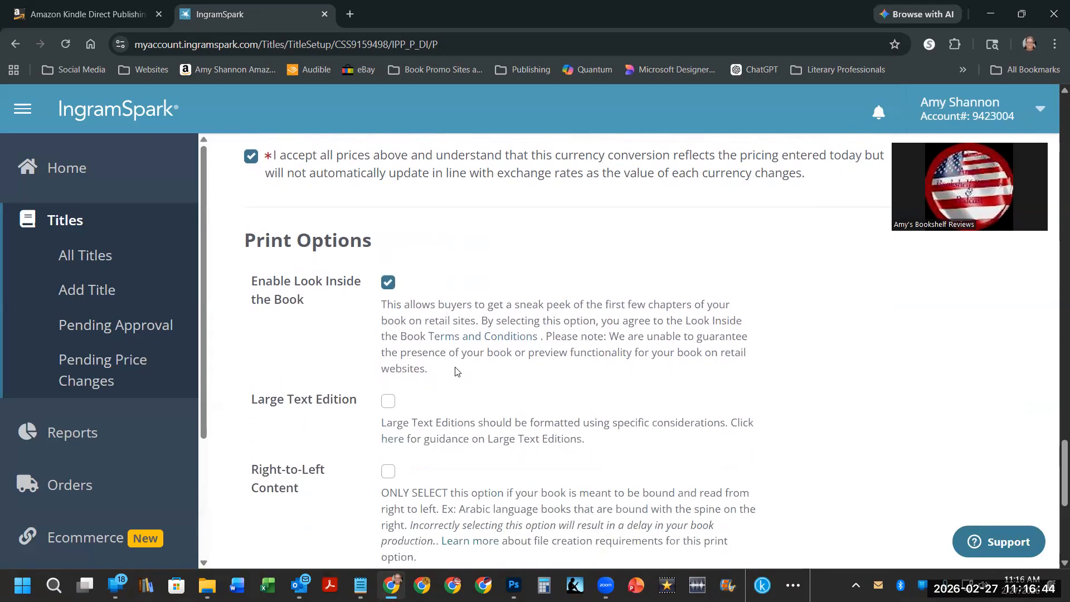
pyautogui.scroll(-2, 457, 371)
pyautogui.scroll(-2, 459, 367)
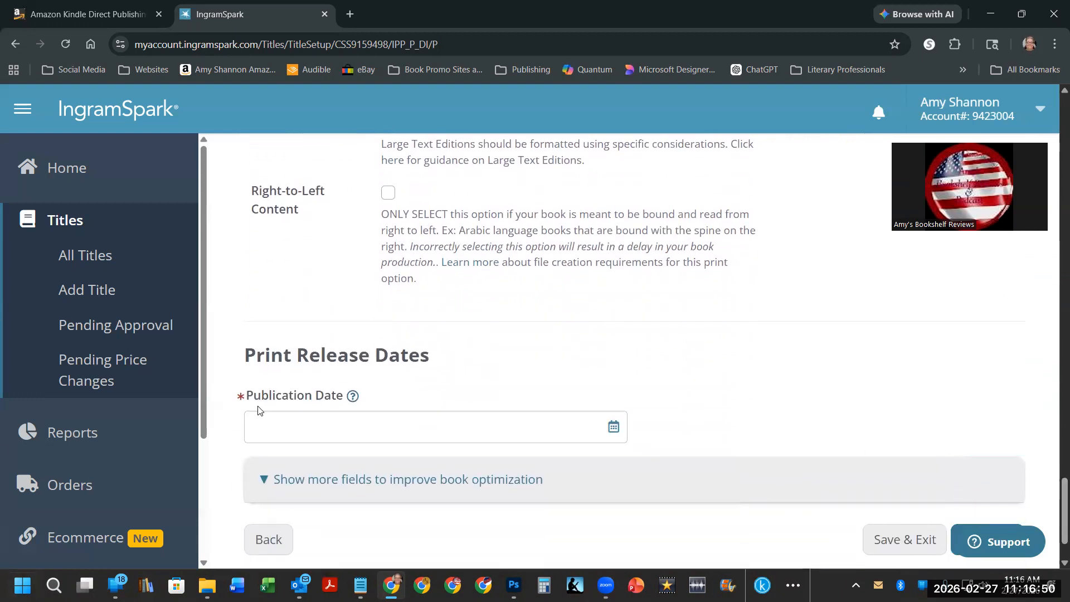
pyautogui.click(612, 427)
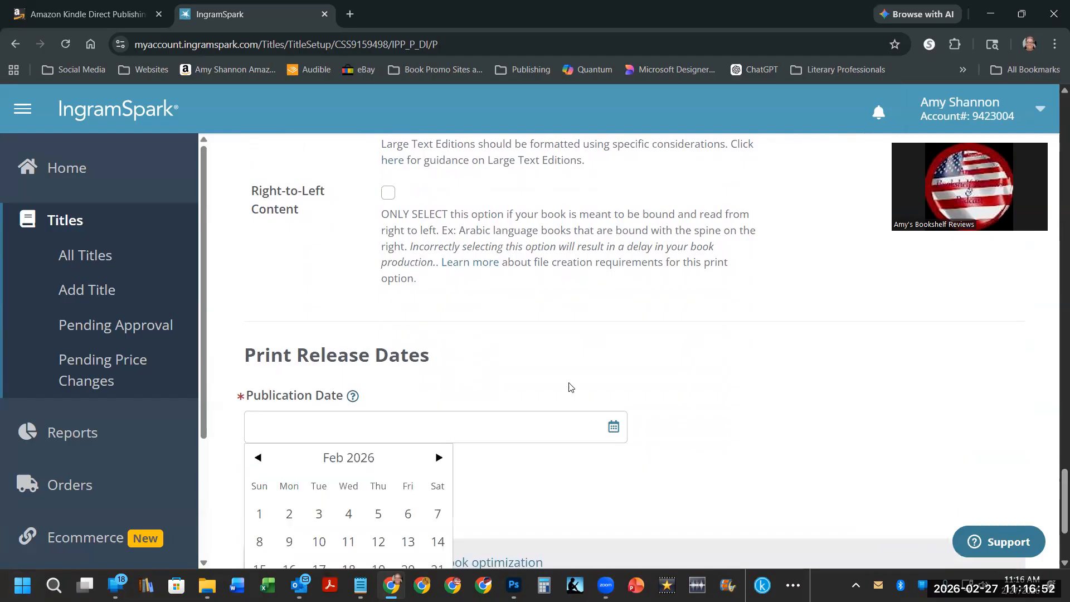
pyautogui.scroll(-3, 568, 385)
pyautogui.click(437, 290)
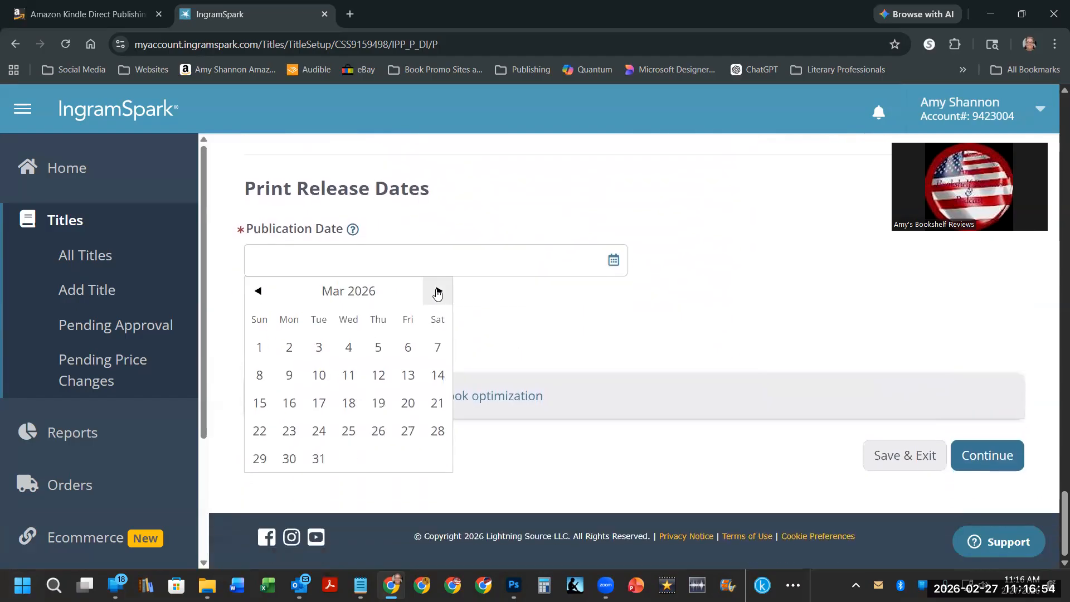
pyautogui.click(291, 350)
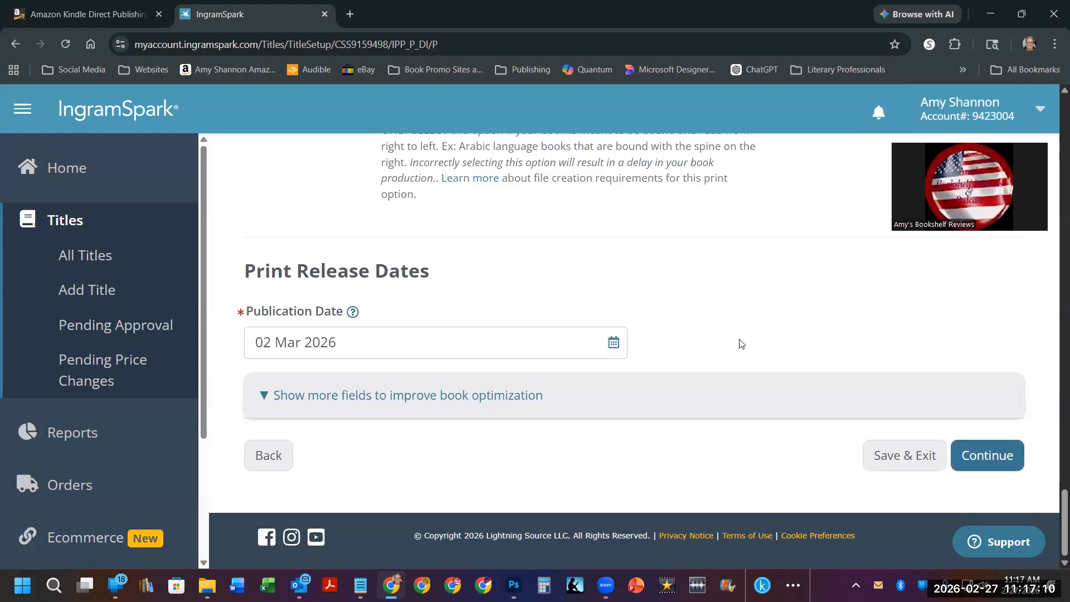
pyautogui.click(982, 458)
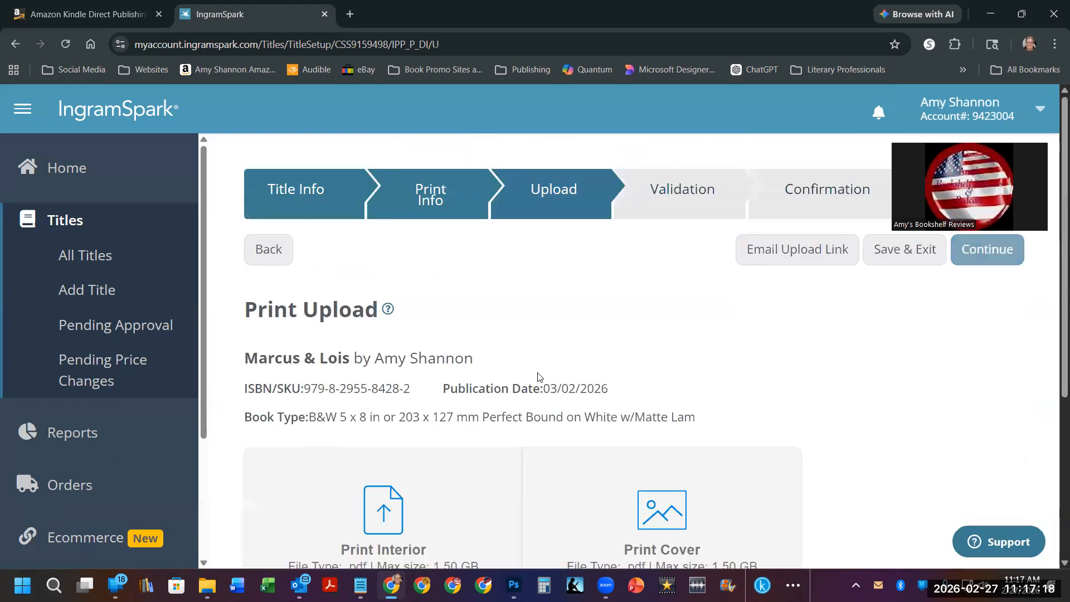
# Open Tools & Resources in a separate browser tab and go to the Cover Template Generator
pyautogui.scroll(-4, 478, 309)
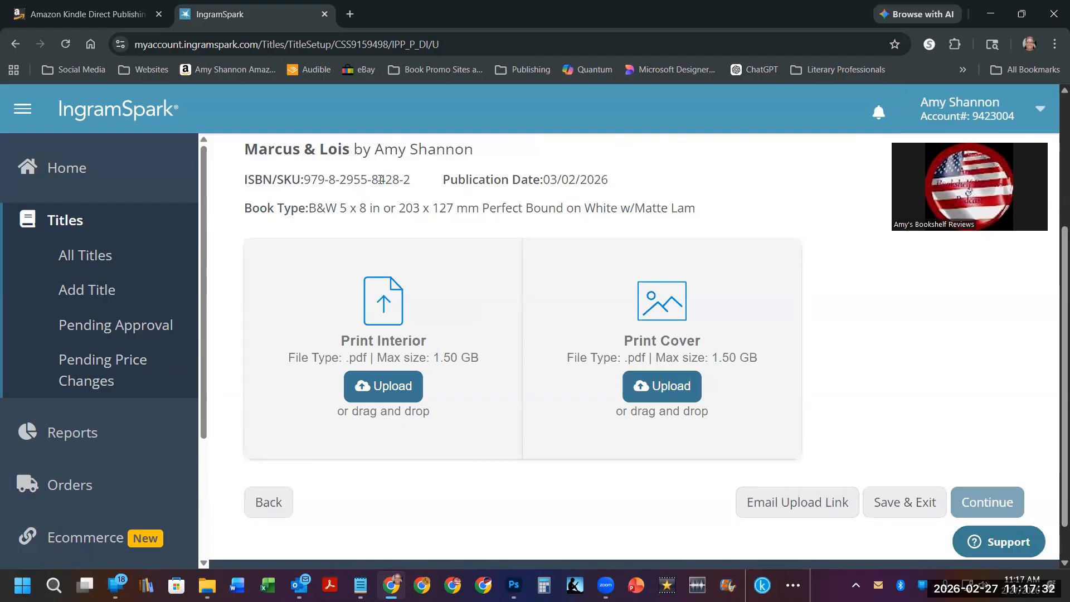
pyautogui.scroll(-3, 136, 377)
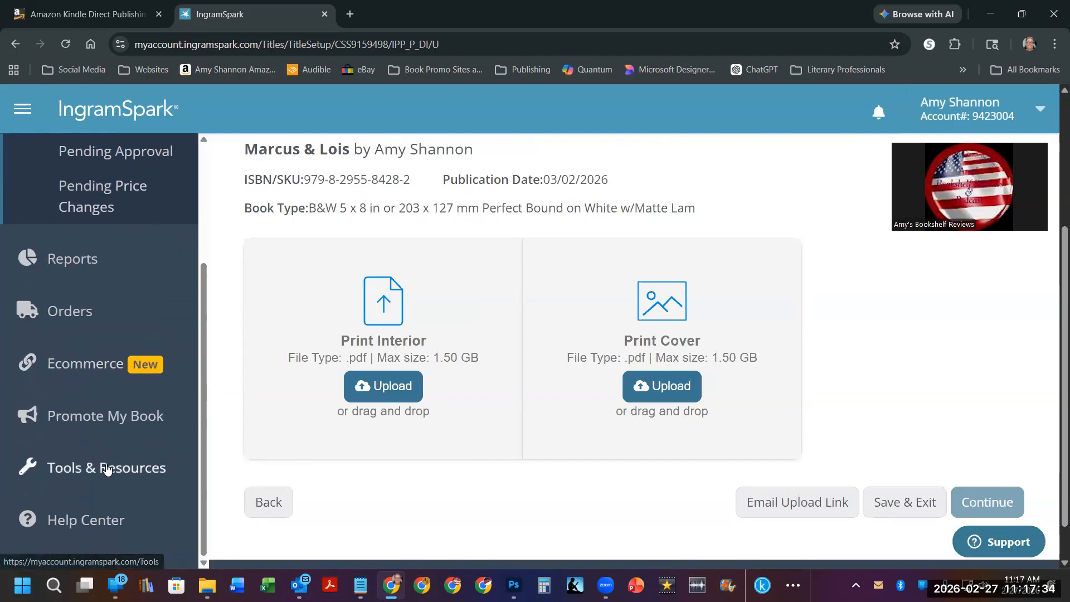
pyautogui.rightClick(108, 471)
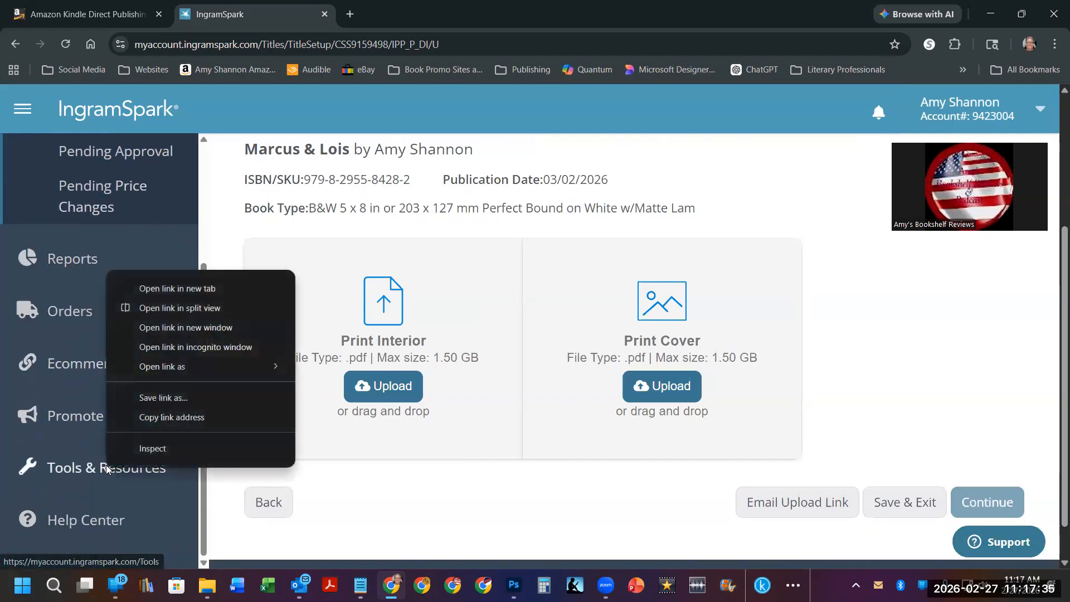
pyautogui.click(173, 290)
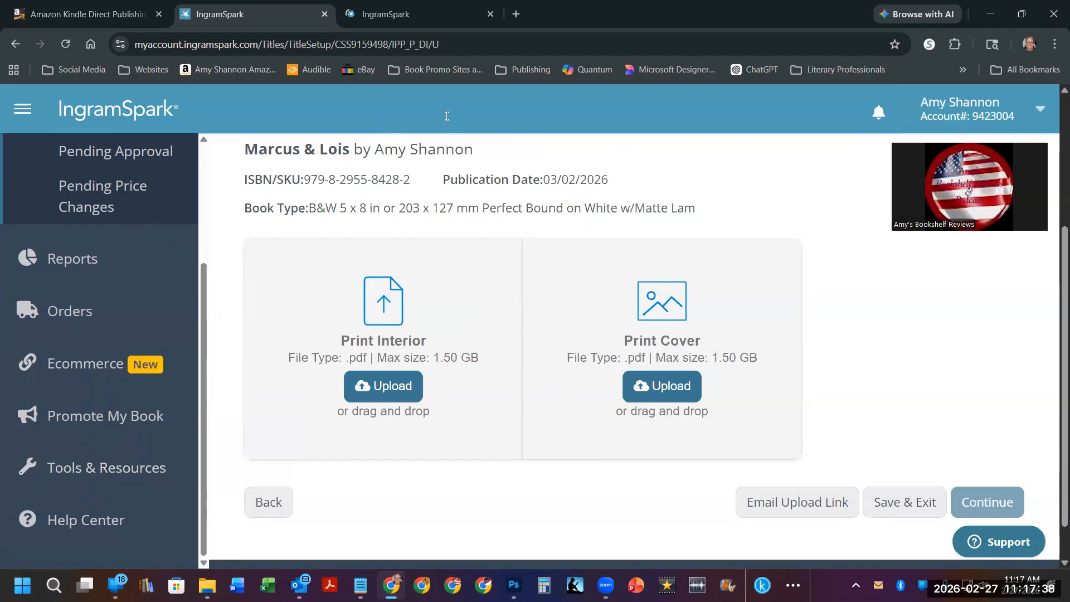
pyautogui.click(398, 33)
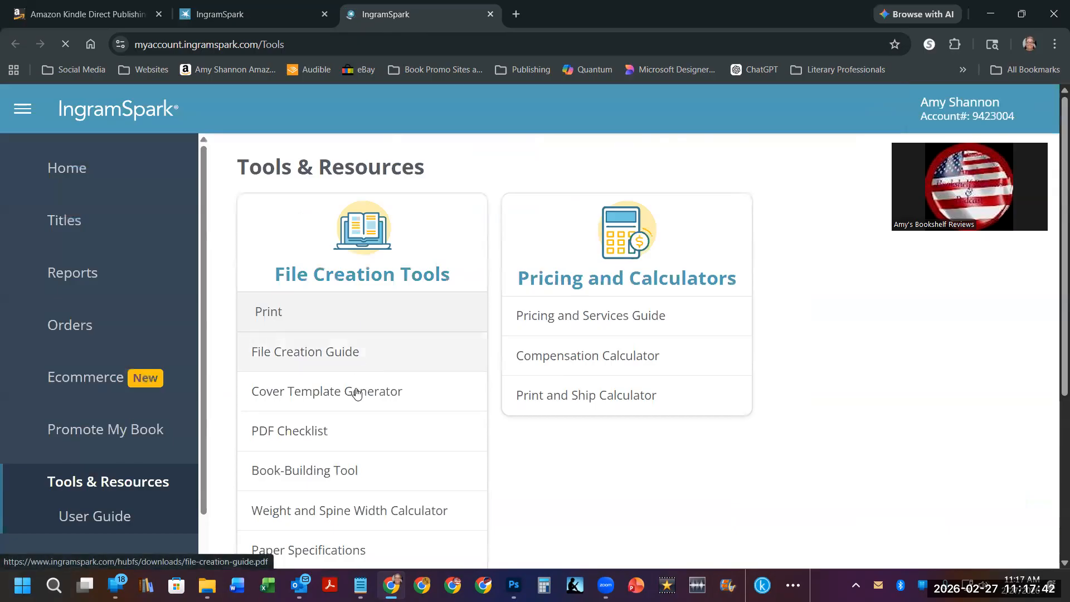
pyautogui.scroll(-2, 396, 279)
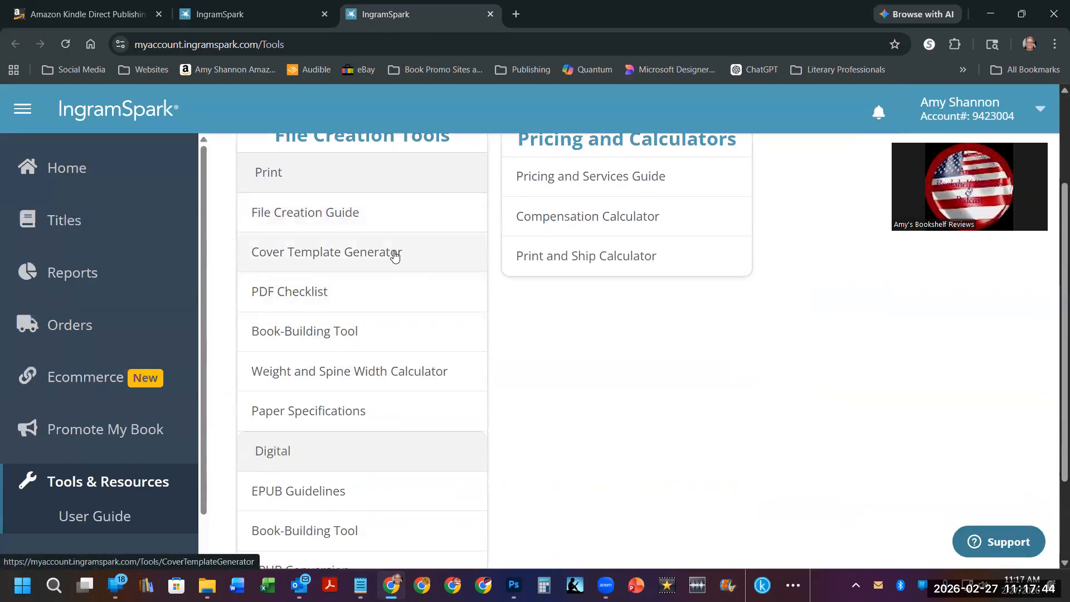
pyautogui.click(395, 255)
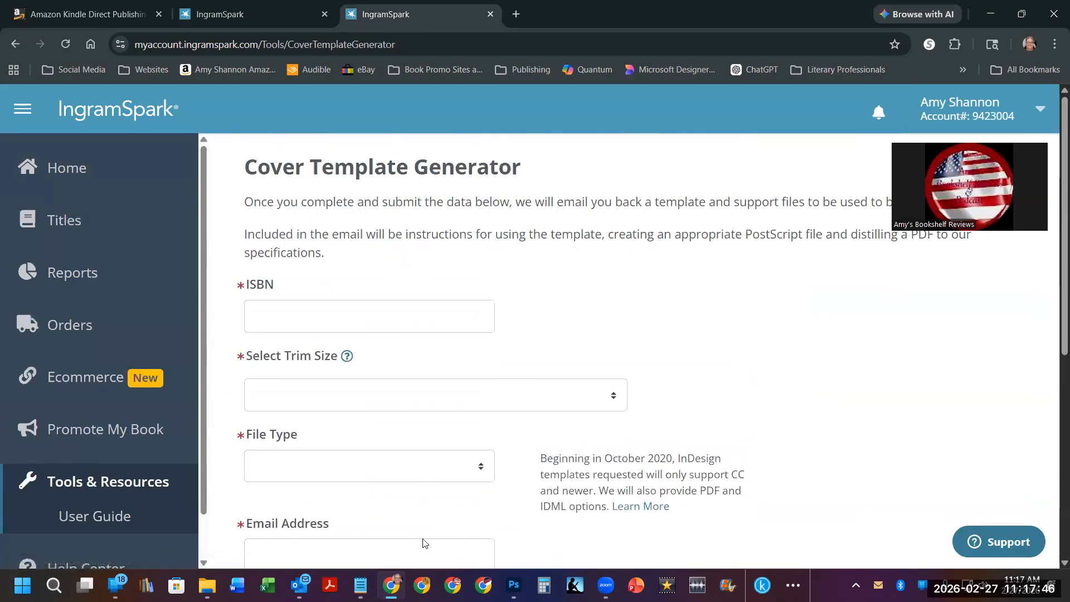
pyautogui.click(361, 585)
pyautogui.moveTo(414, 328); pyautogui.dragTo(309, 333)
pyautogui.hotkey('ctrl', 'c')
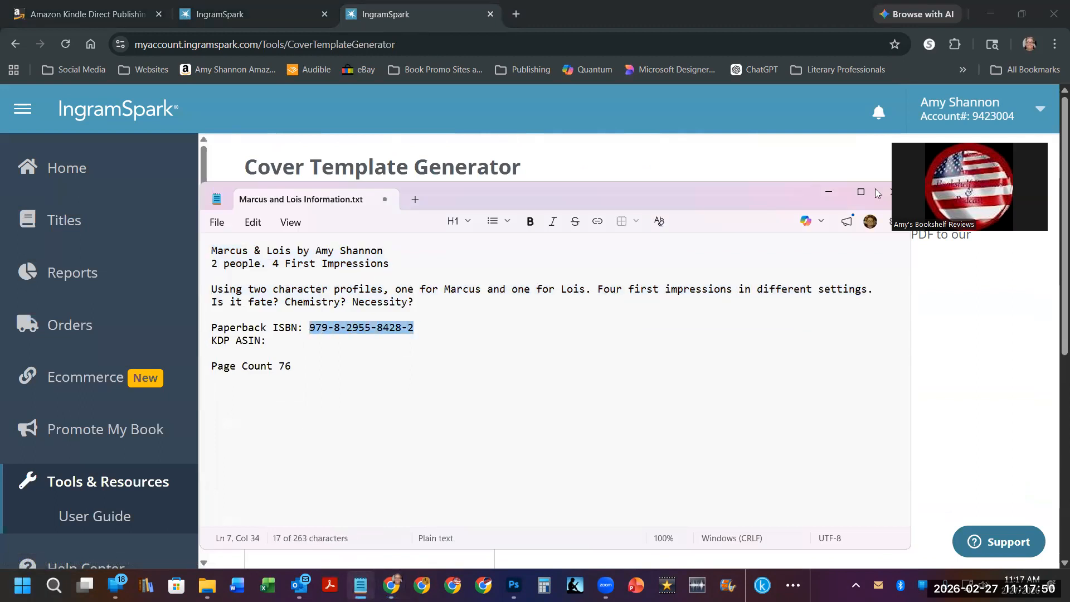
pyautogui.click(829, 191)
pyautogui.click(348, 319)
pyautogui.hotkey('ctrl', 'v')
pyautogui.click(579, 283)
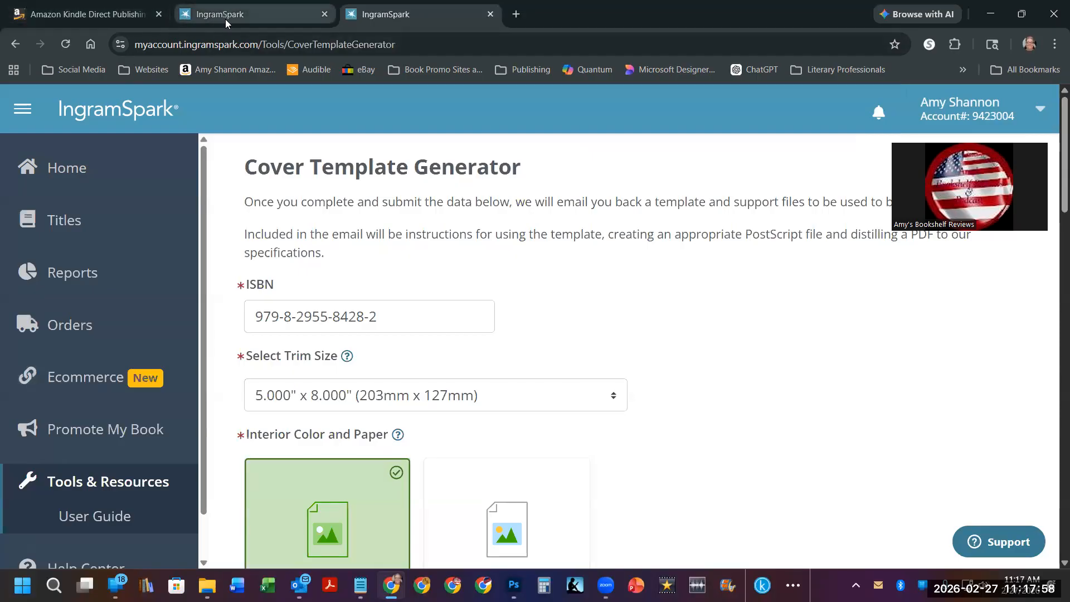
# Compare the template generator's trim size, interior and paper selections with the book type on the title's Print Upload page
pyautogui.scroll(-4, 683, 300)
pyautogui.click(262, 13)
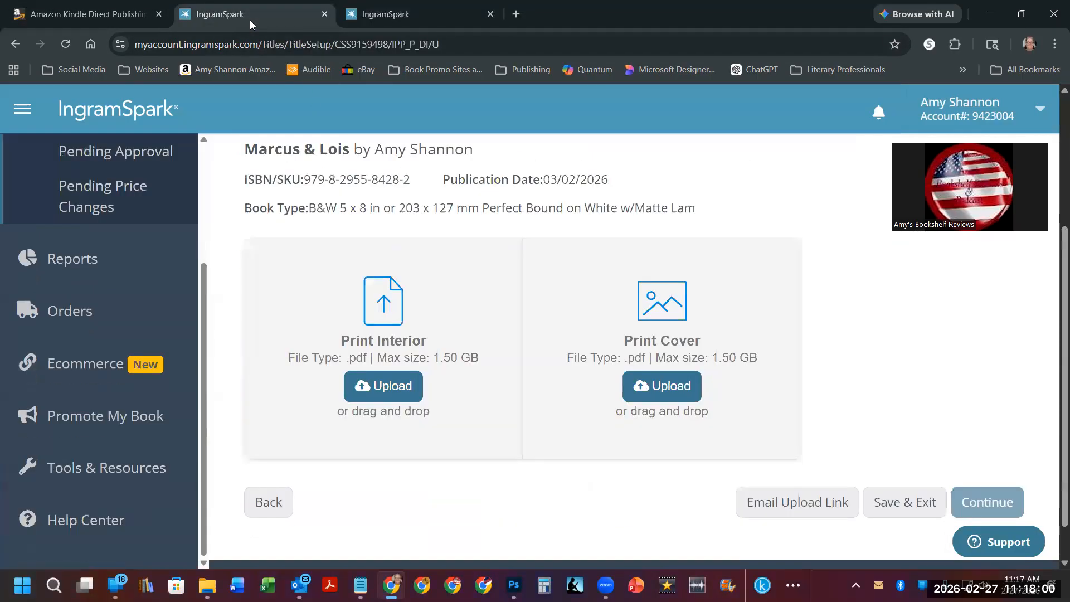
pyautogui.click(401, 14)
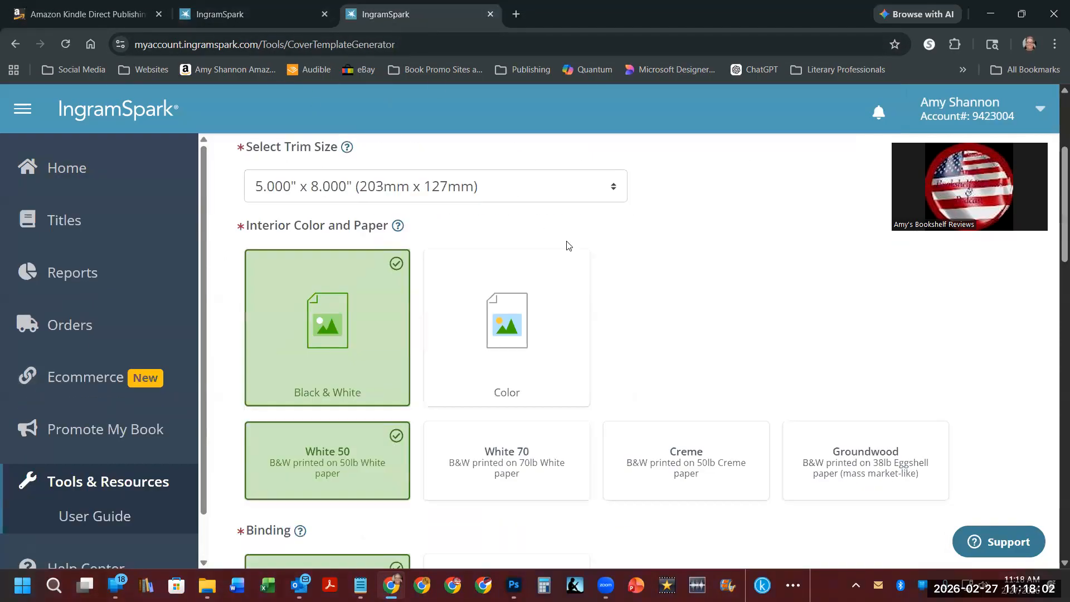
# Set Duplex Enabled to No in the cover template's additional book information
pyautogui.scroll(-8, 573, 244)
pyautogui.scroll(-8, 574, 245)
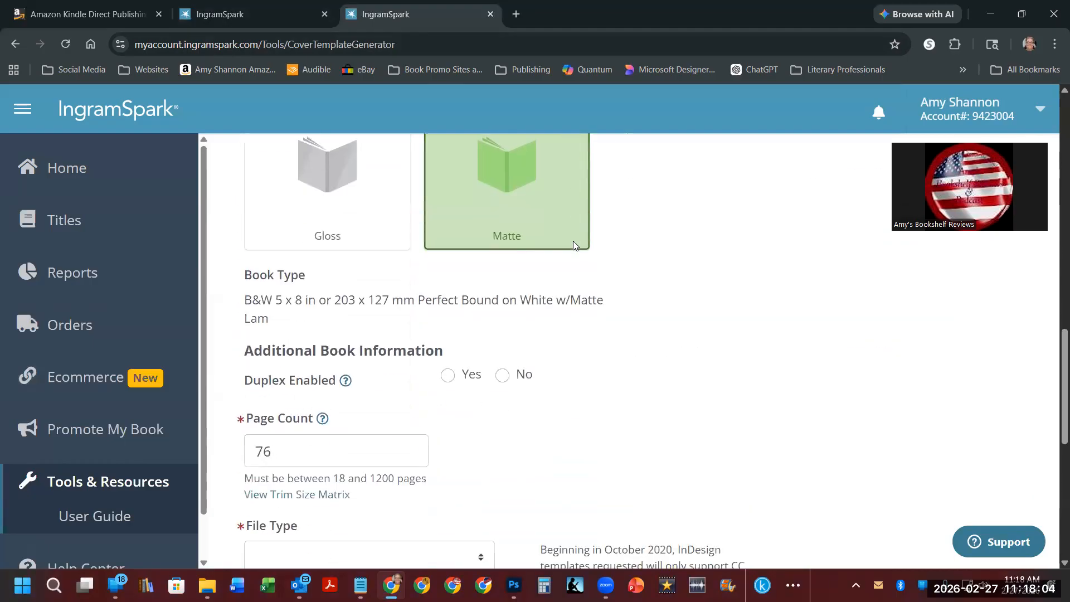
pyautogui.click(504, 166)
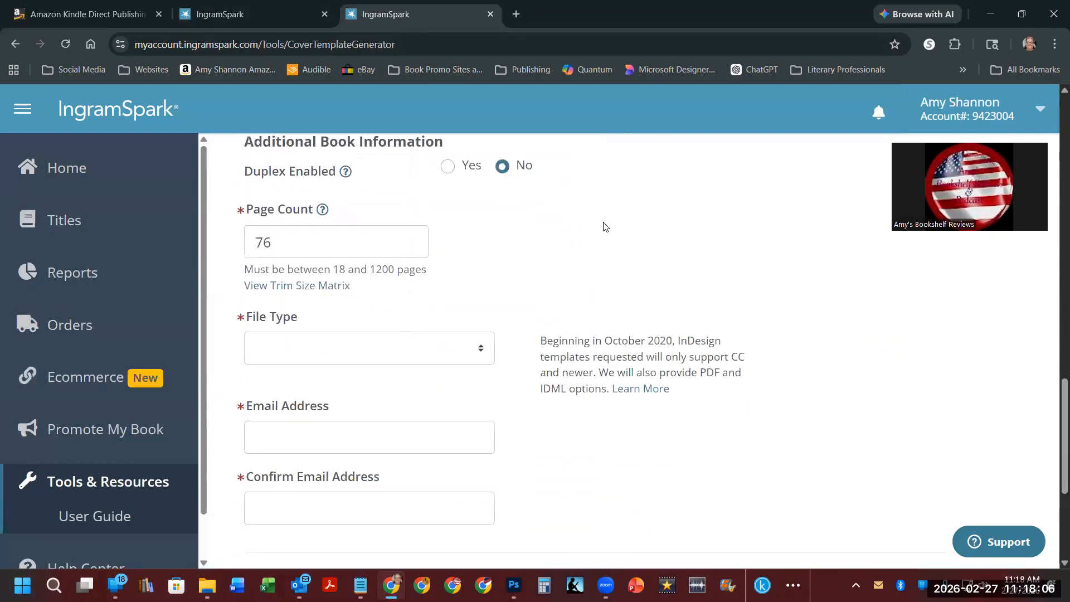
pyautogui.scroll(3, 644, 234)
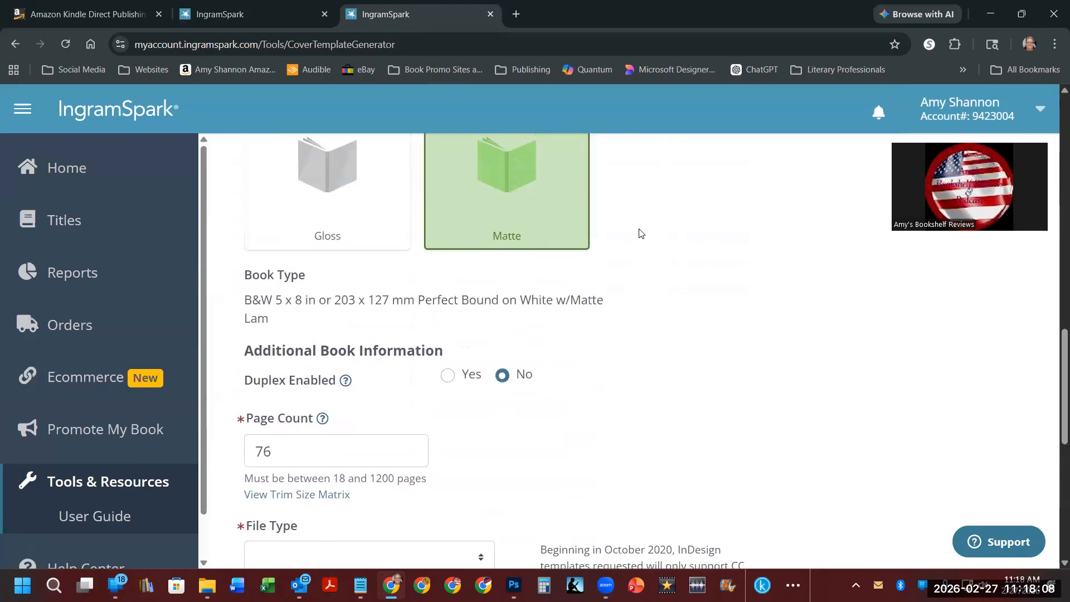
pyautogui.scroll(-4, 641, 234)
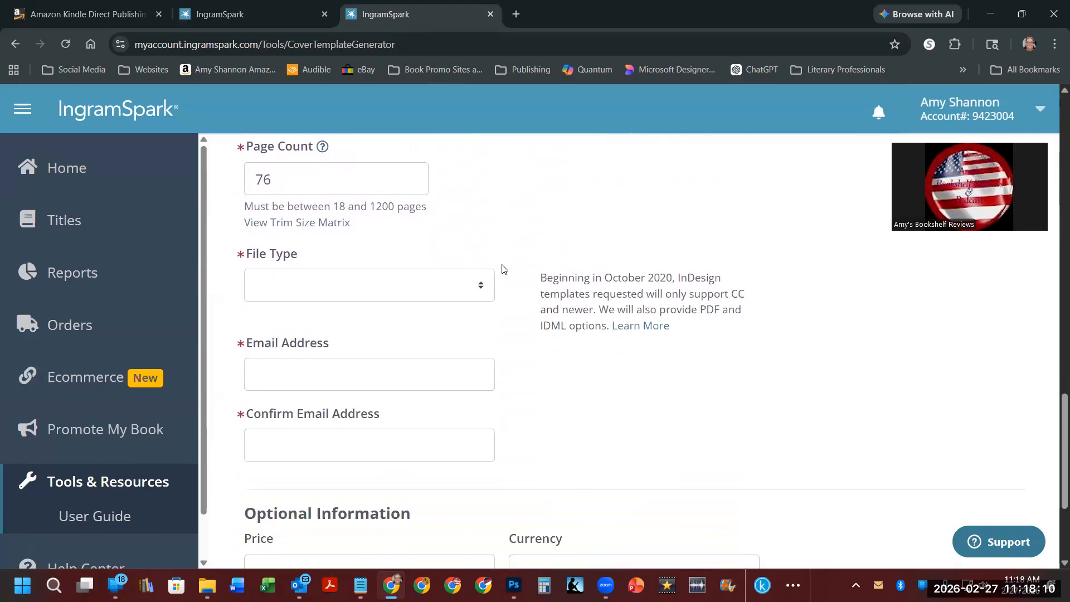
# Choose PDF as the template's file type and fill in and confirm the contact's email address
pyautogui.click(353, 279)
pyautogui.click(329, 362)
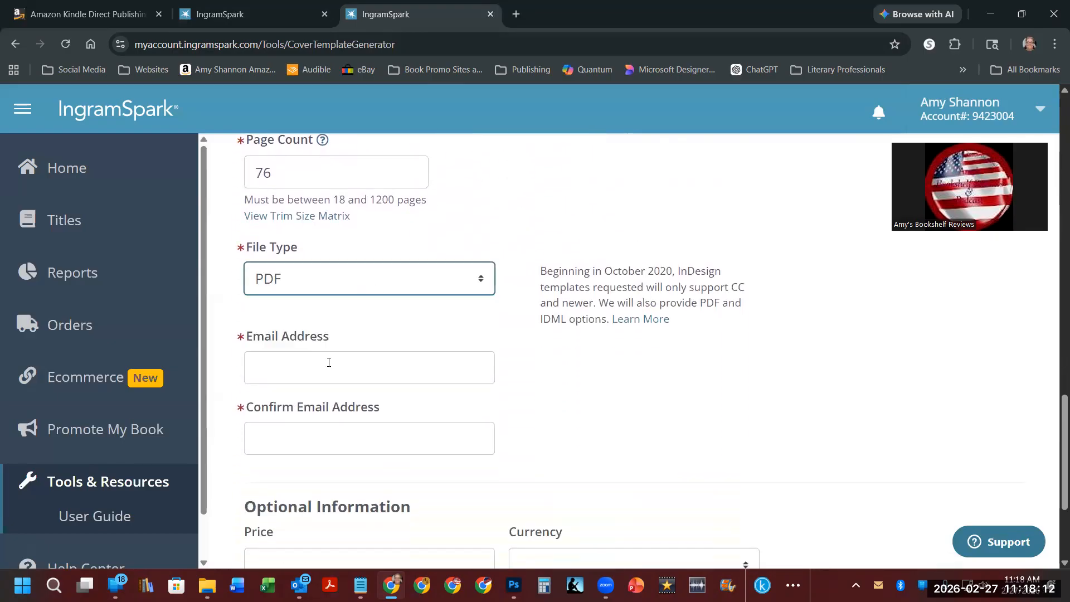
pyautogui.click(329, 363)
pyautogui.click(353, 434)
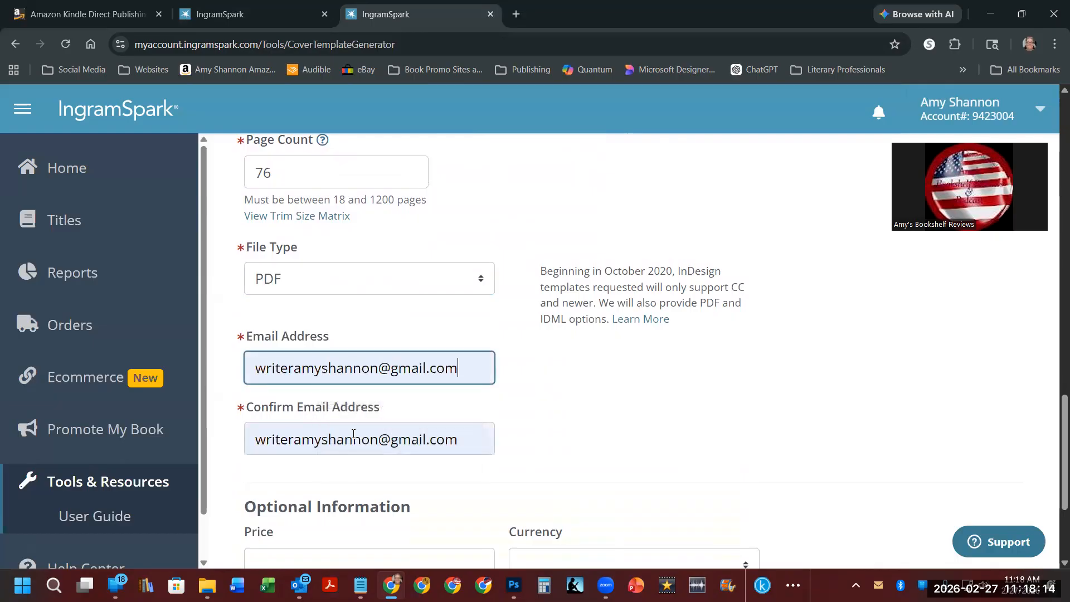
# Enter an optional price of 12.99 in US Dollars and include the price in the bar code
pyautogui.scroll(-4, 523, 454)
pyautogui.click(312, 373)
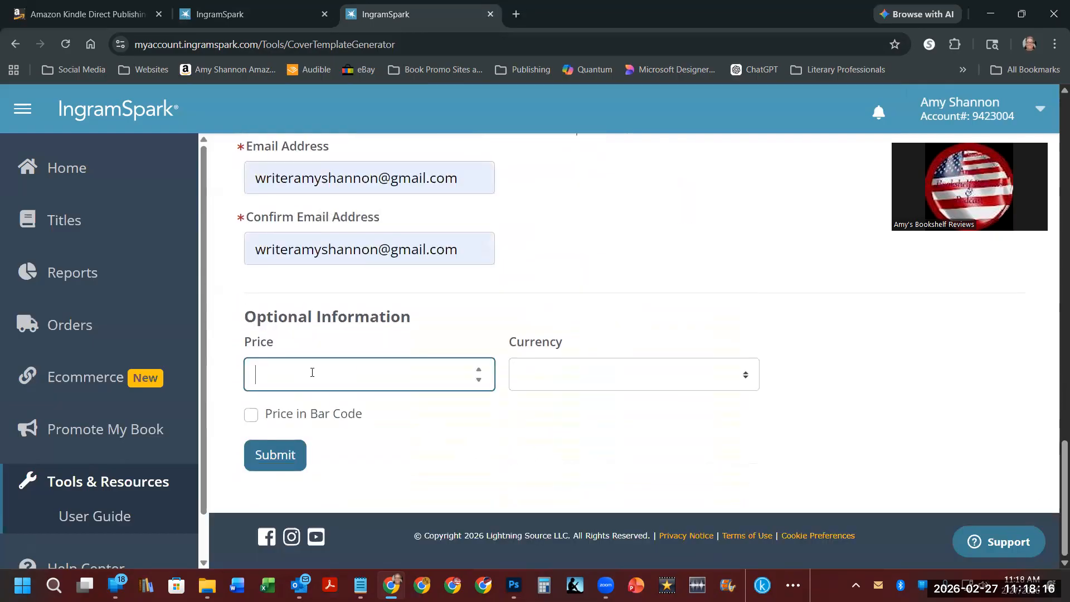
pyautogui.write('12.99')
pyautogui.click(304, 414)
pyautogui.click(564, 373)
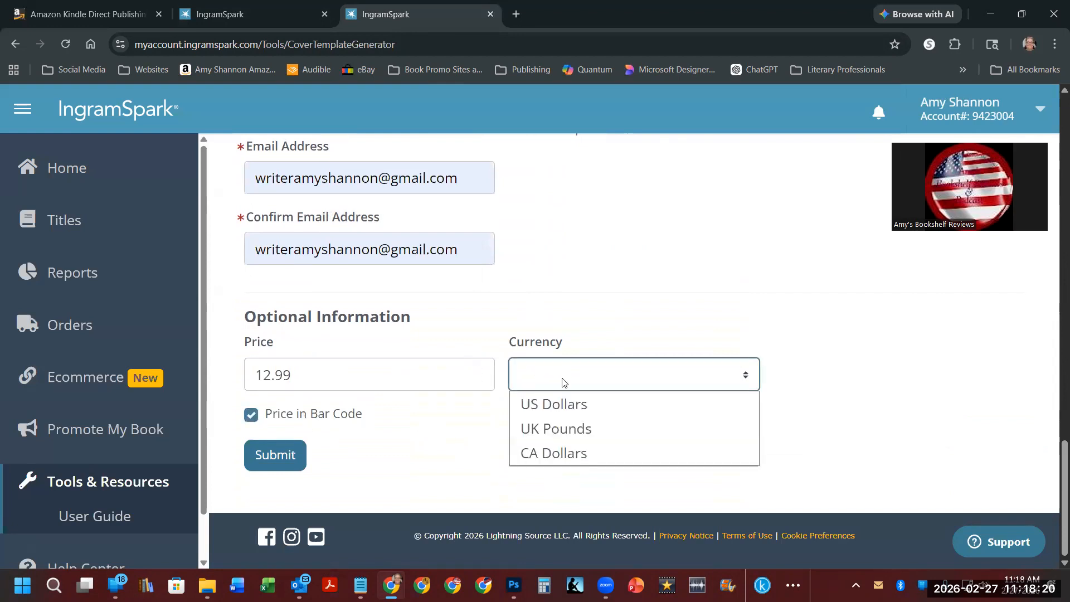
pyautogui.click(562, 408)
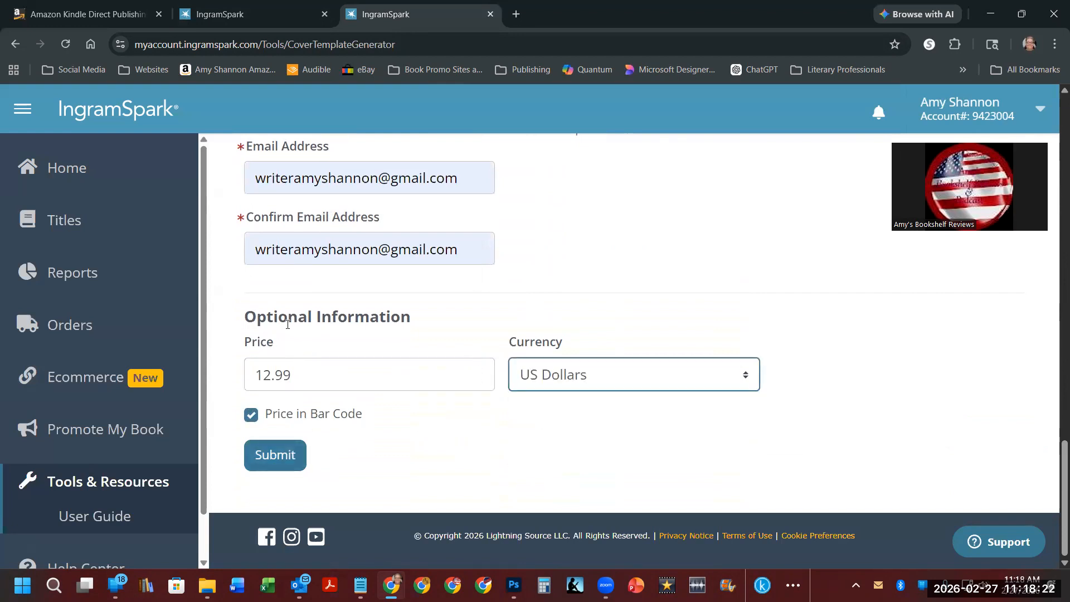
# Review the completed entries and submit the cover template request
pyautogui.scroll(3, 384, 333)
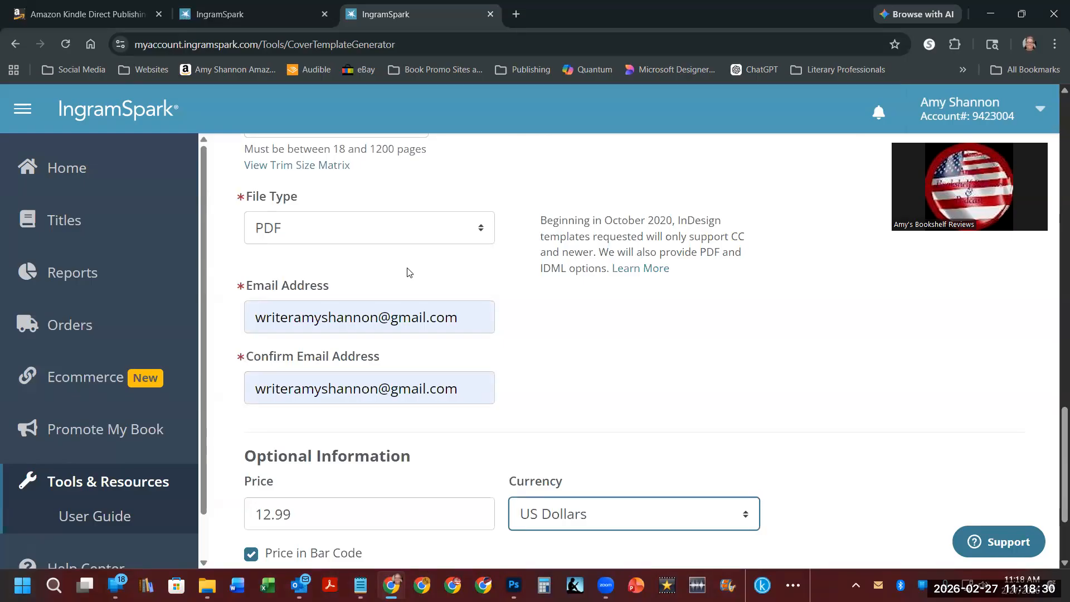
pyautogui.scroll(-3, 407, 272)
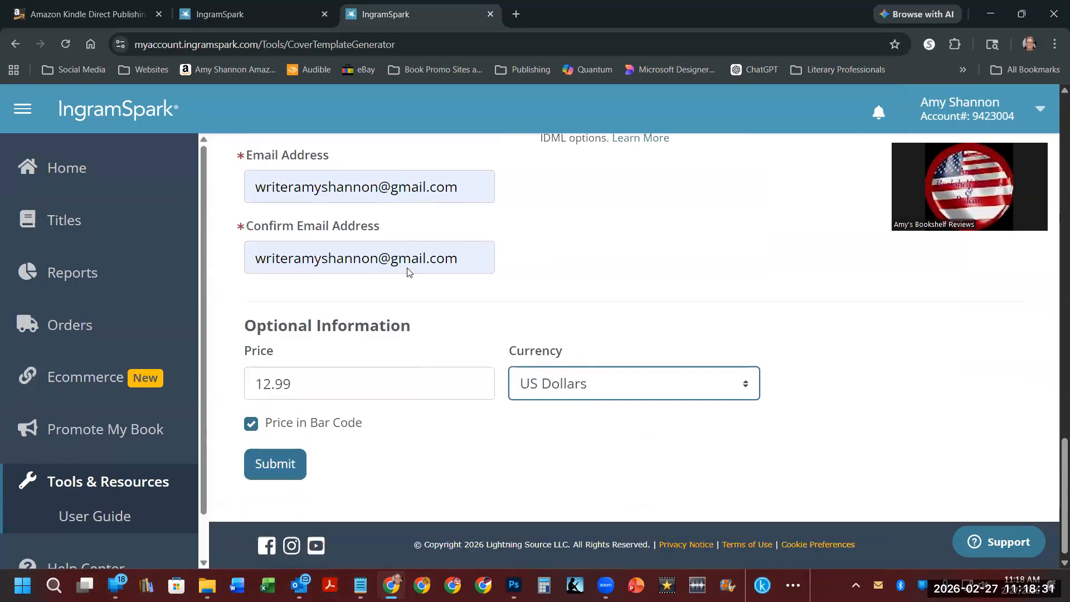
pyautogui.click(285, 455)
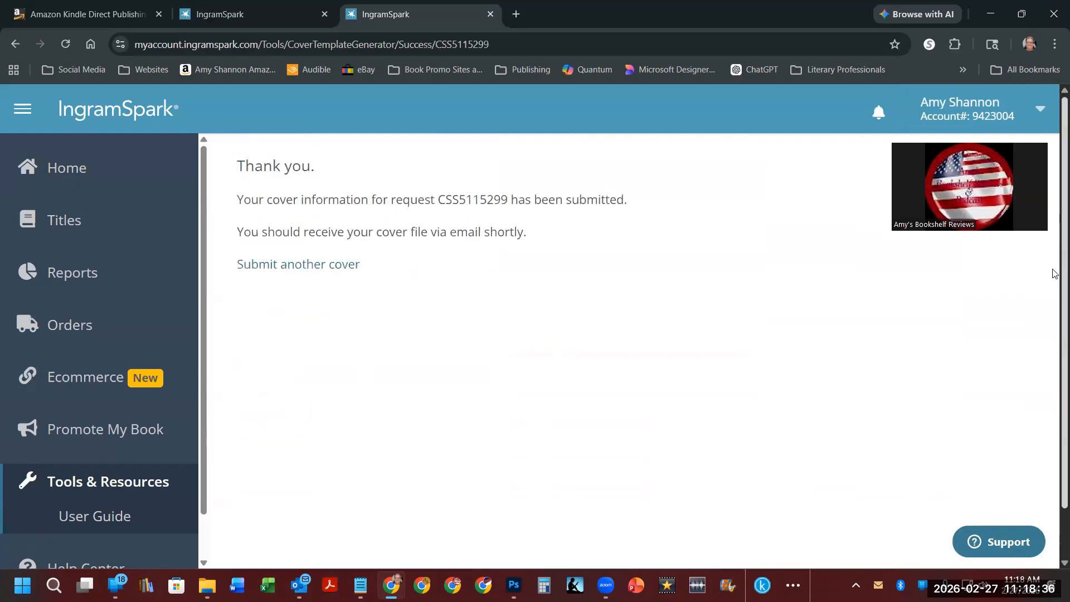
# Return to the title's Print Upload page and upload Marcus and Lois 2026_print from the Formatting folder as the print interior
pyautogui.click(207, 20)
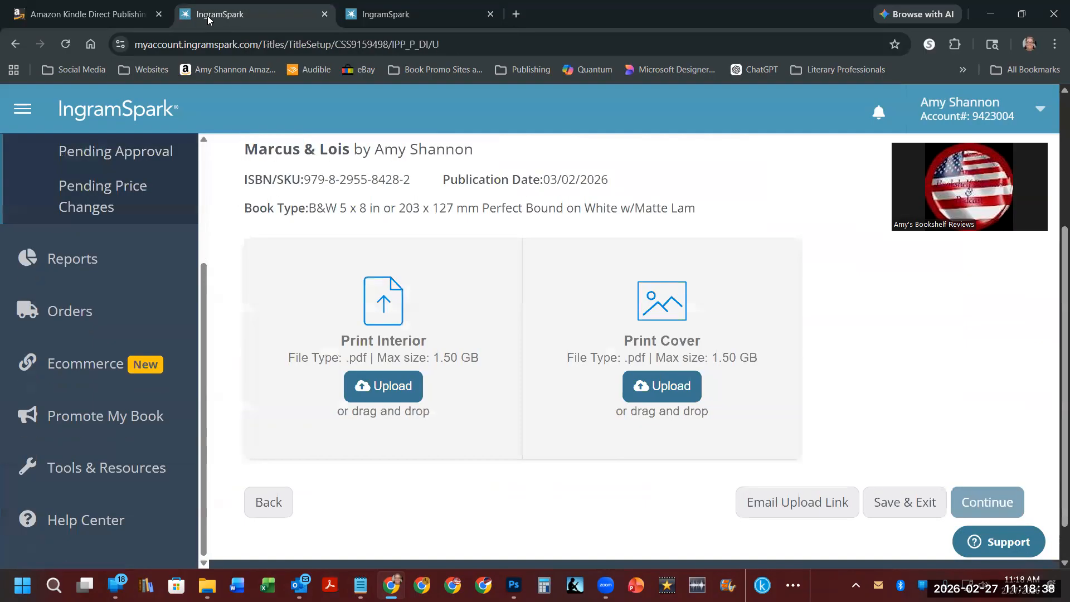
pyautogui.click(387, 392)
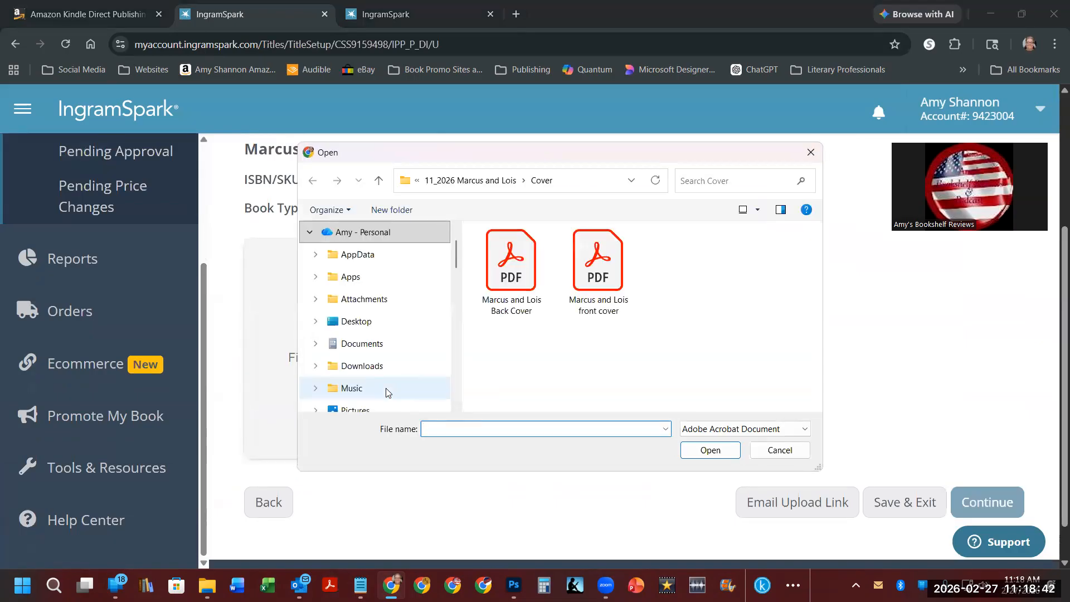
pyautogui.click(466, 180)
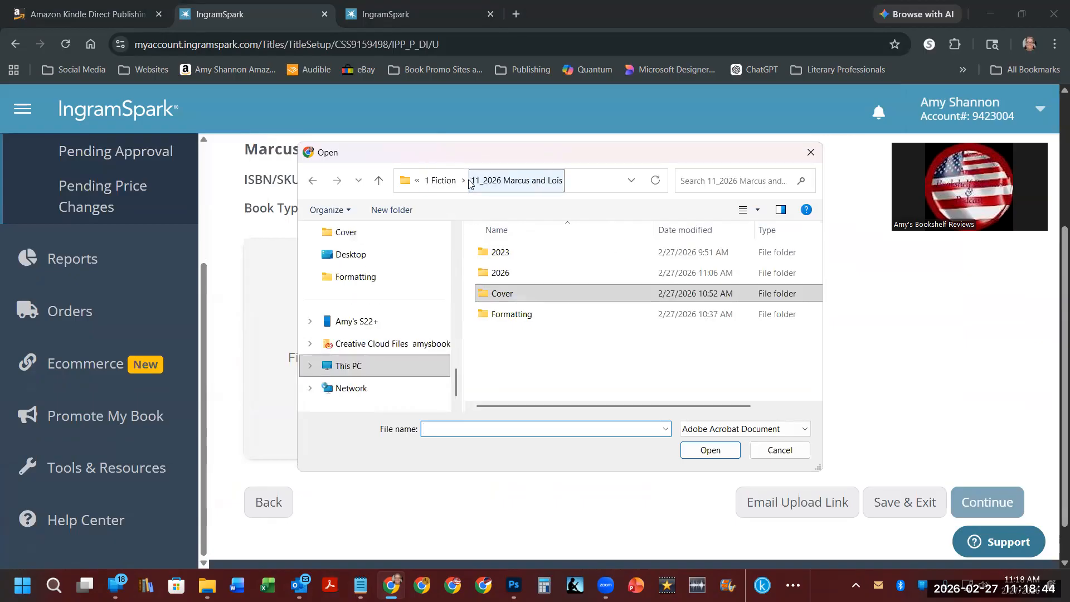
pyautogui.doubleClick(520, 314)
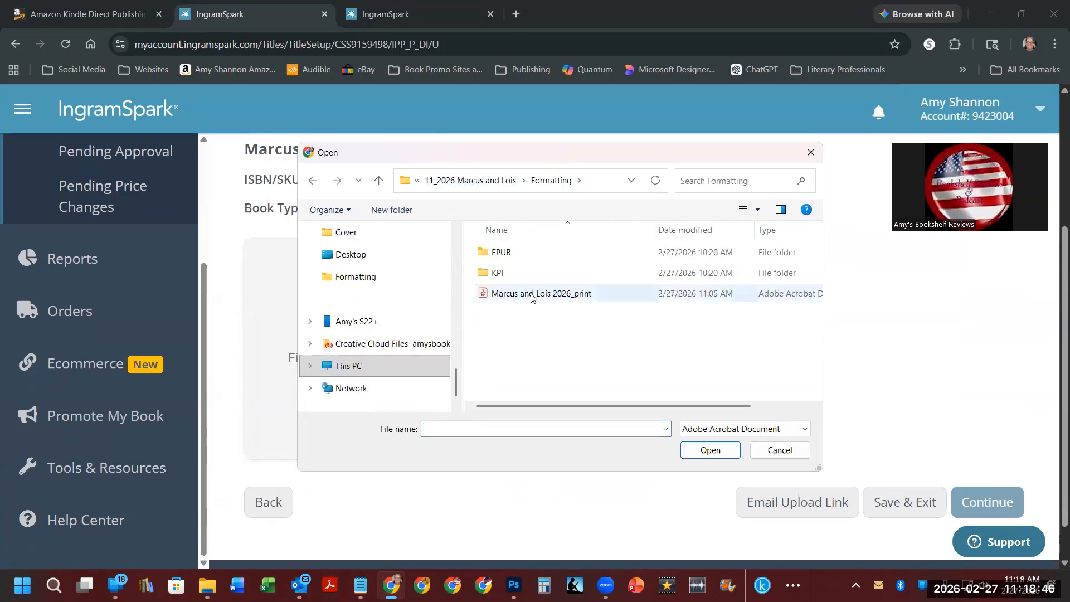
pyautogui.doubleClick(531, 295)
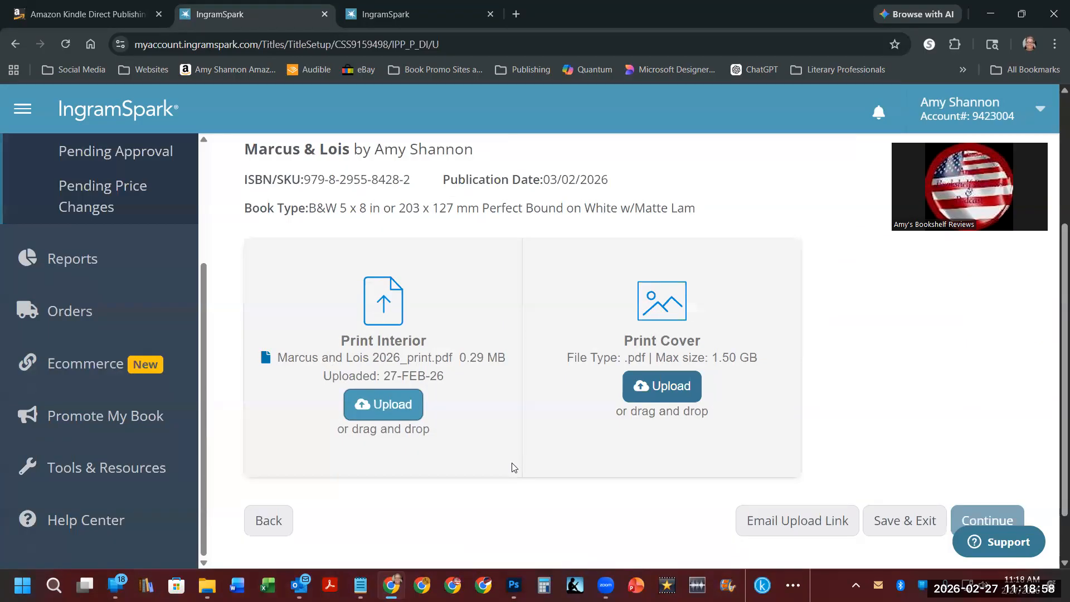
pyautogui.scroll(-1, 513, 467)
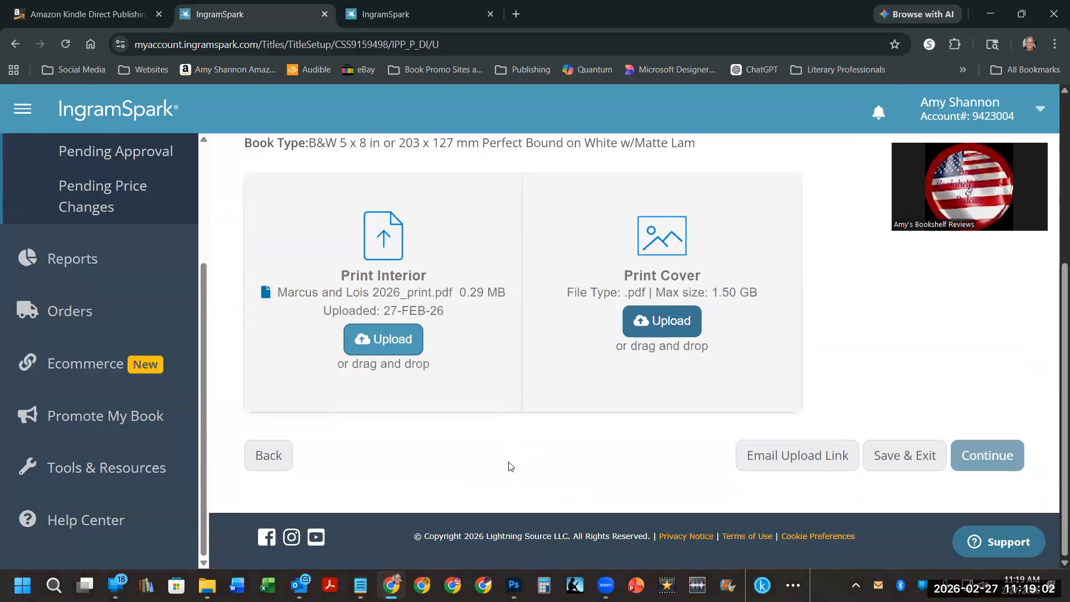
# Switch to Outlook and open the IngramSpark Cover Template email in the author account's inbox
pyautogui.moveTo(299, 585)
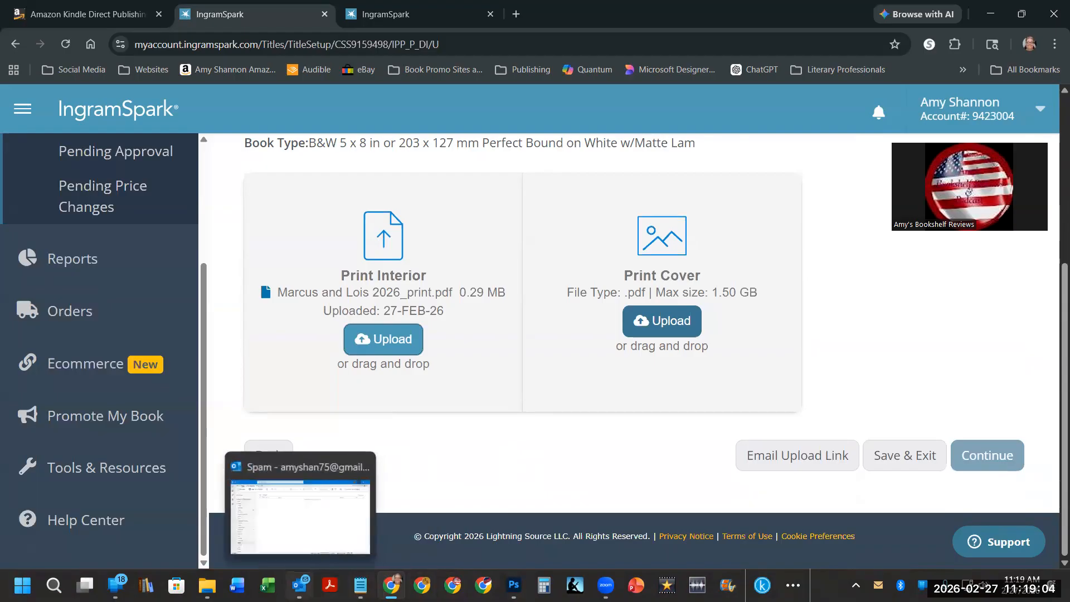
pyautogui.click(302, 515)
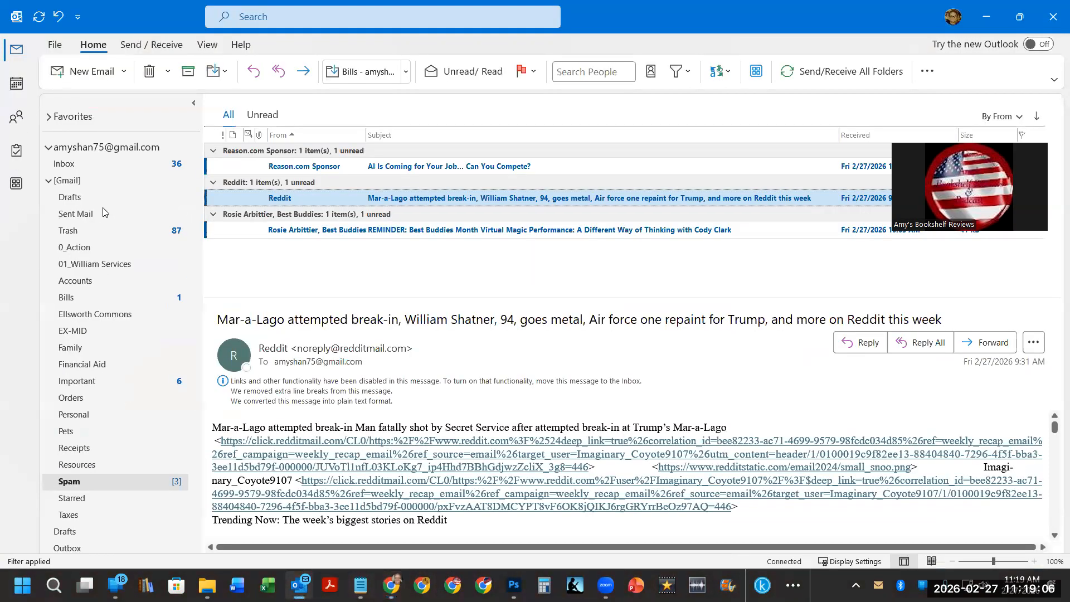
pyautogui.scroll(-6, 106, 286)
pyautogui.click(129, 376)
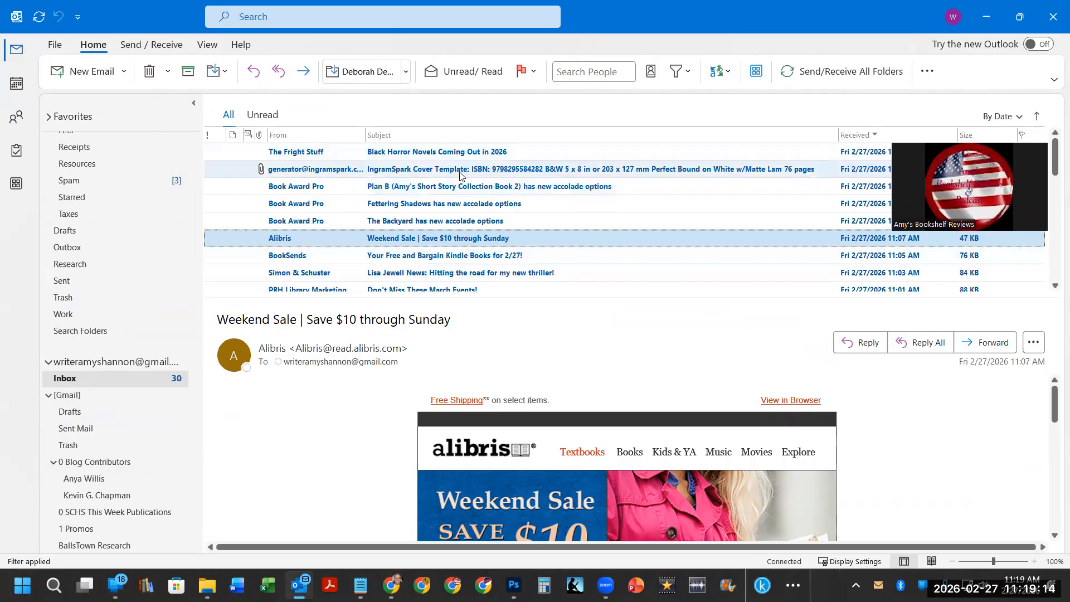
pyautogui.click(460, 175)
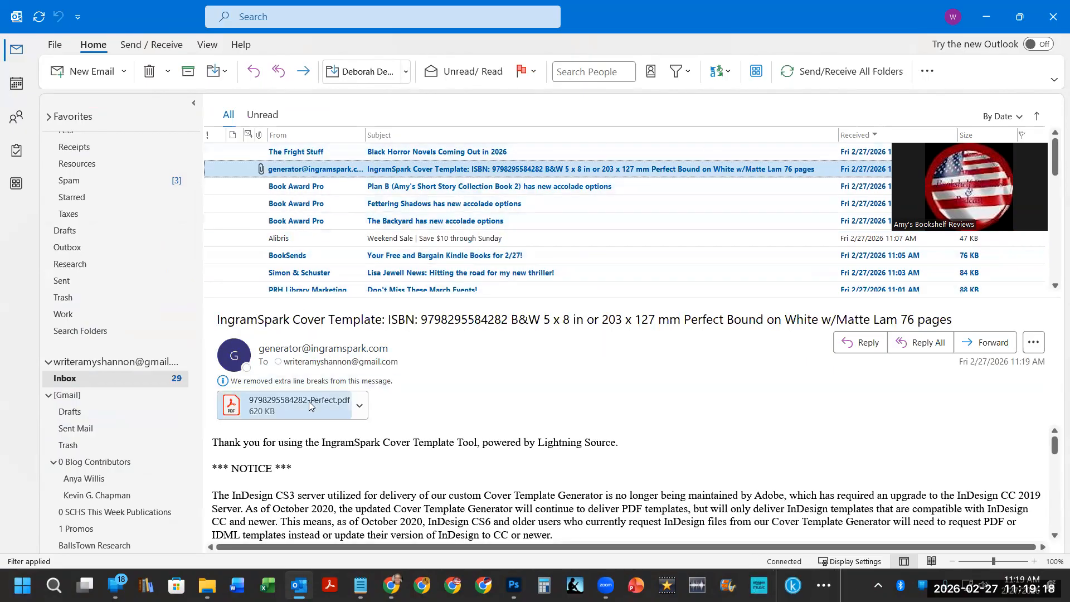
pyautogui.rightClick(273, 404)
pyautogui.click(299, 304)
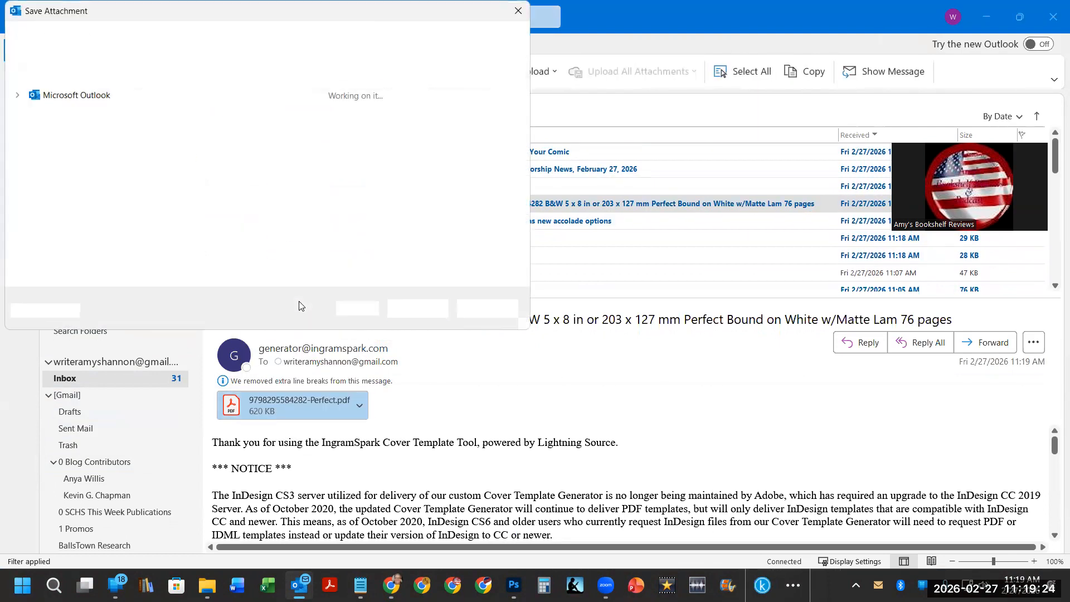
pyautogui.moveTo(180, 17); pyautogui.dragTo(309, 144)
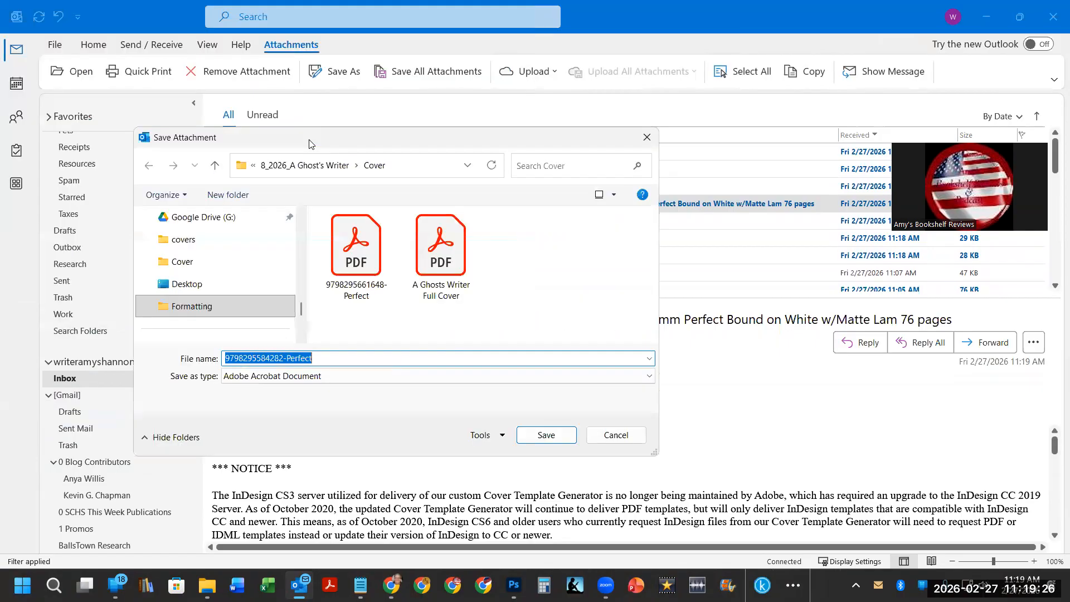
pyautogui.click(273, 167)
pyautogui.scroll(1, 267, 260)
pyautogui.scroll(-1, 209, 309)
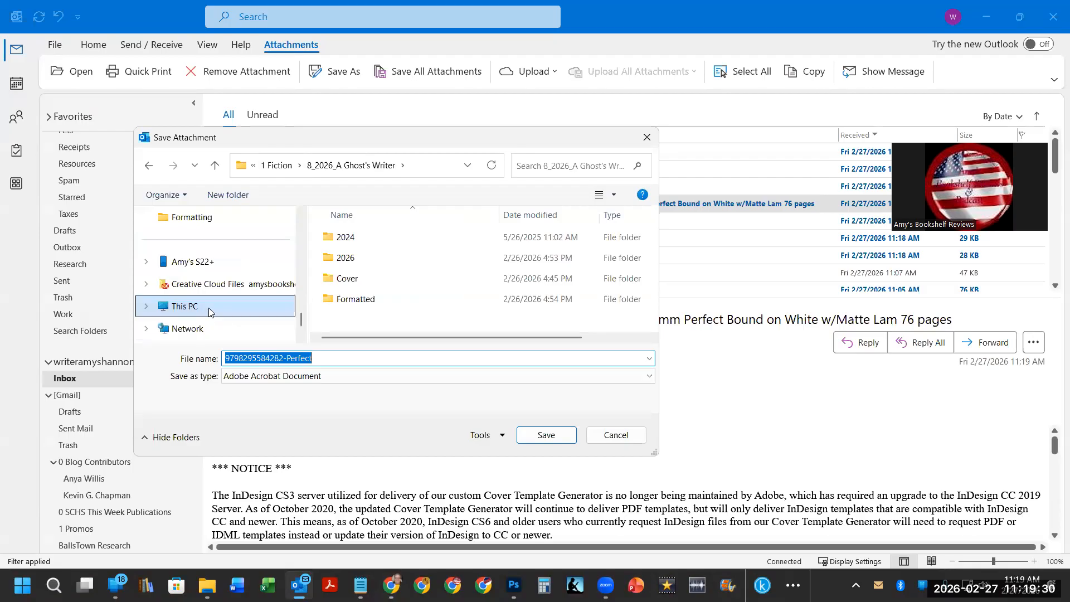
pyautogui.click(201, 216)
pyautogui.click(333, 167)
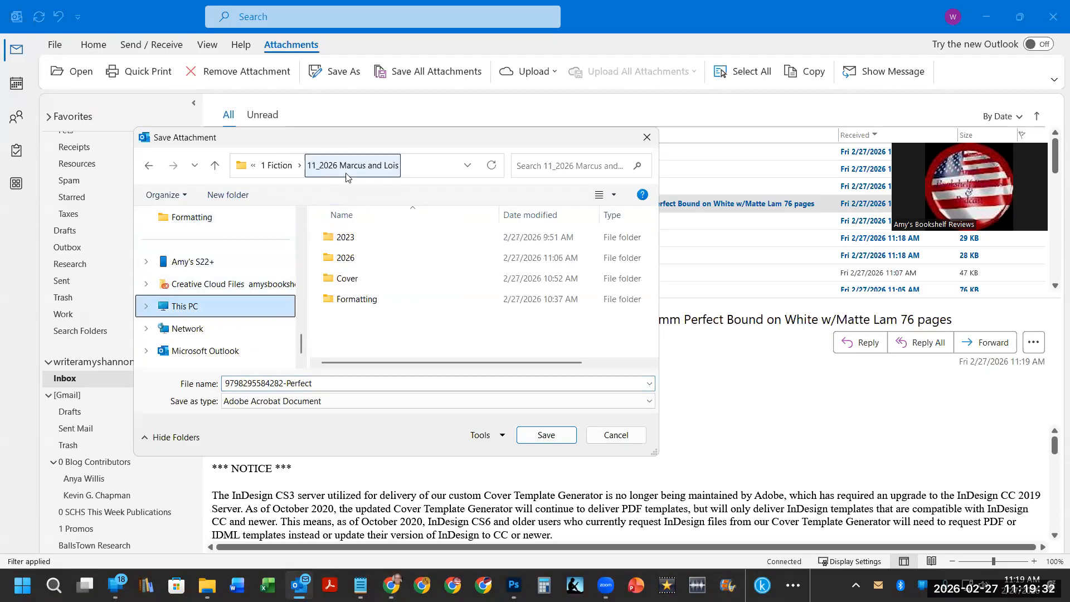
pyautogui.doubleClick(400, 274)
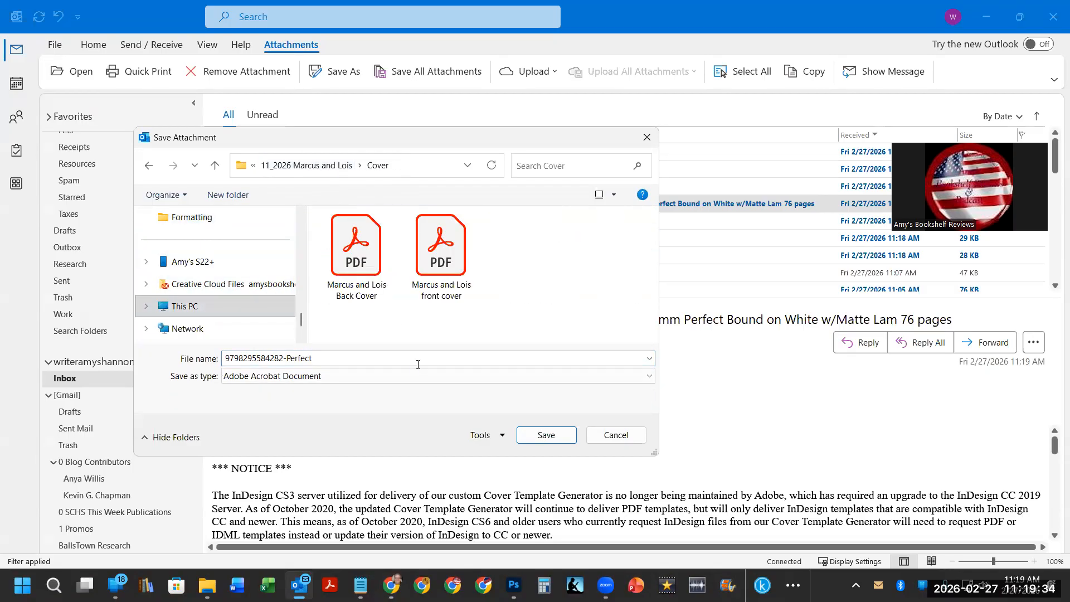
pyautogui.click(546, 435)
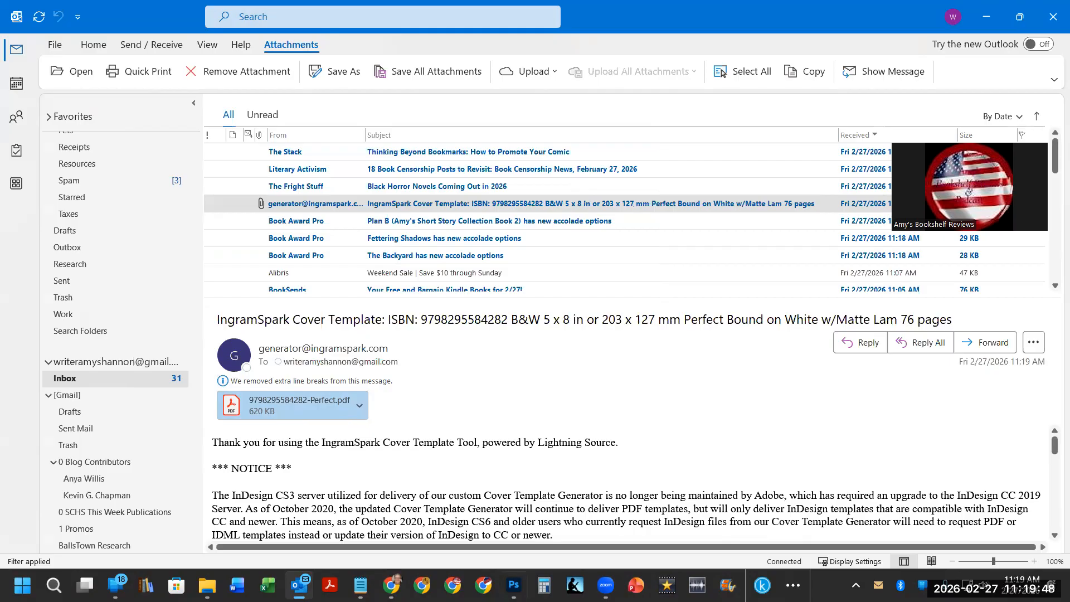
pyautogui.click(513, 585)
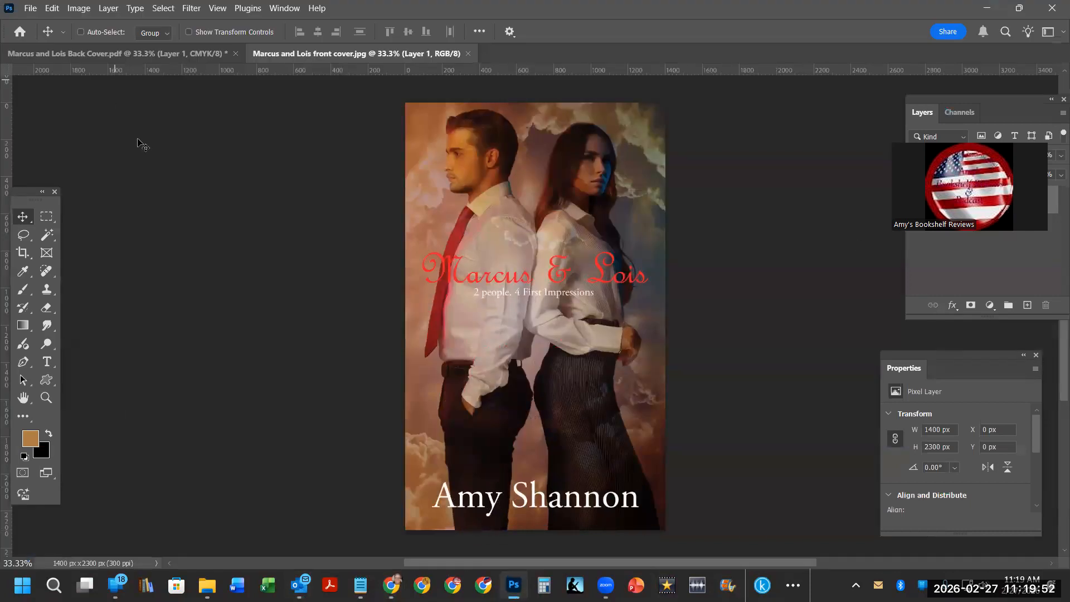
pyautogui.click(30, 10)
pyautogui.click(40, 34)
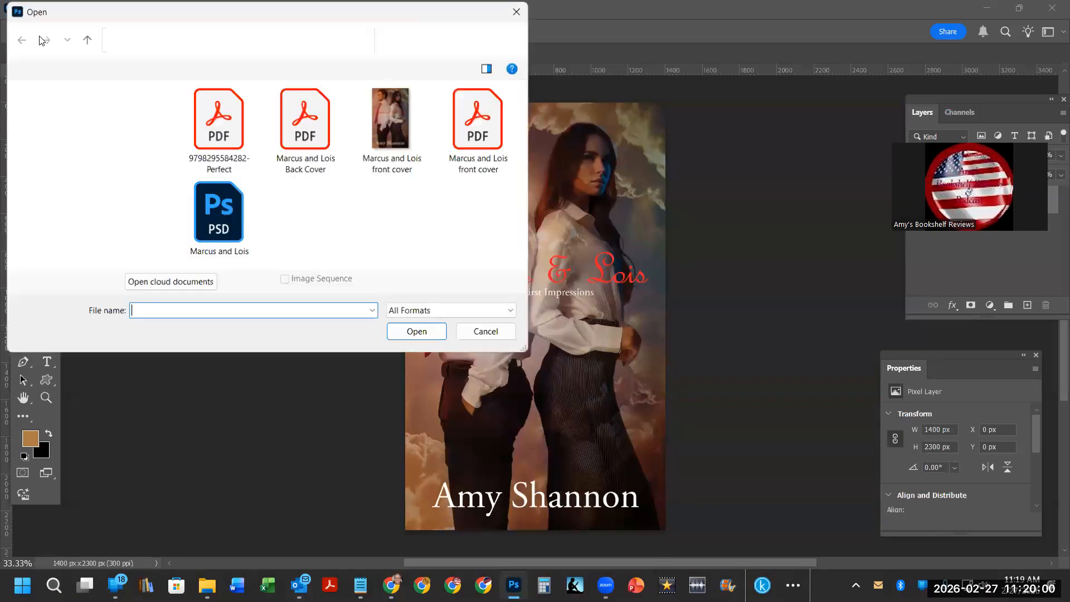
pyautogui.doubleClick(212, 120)
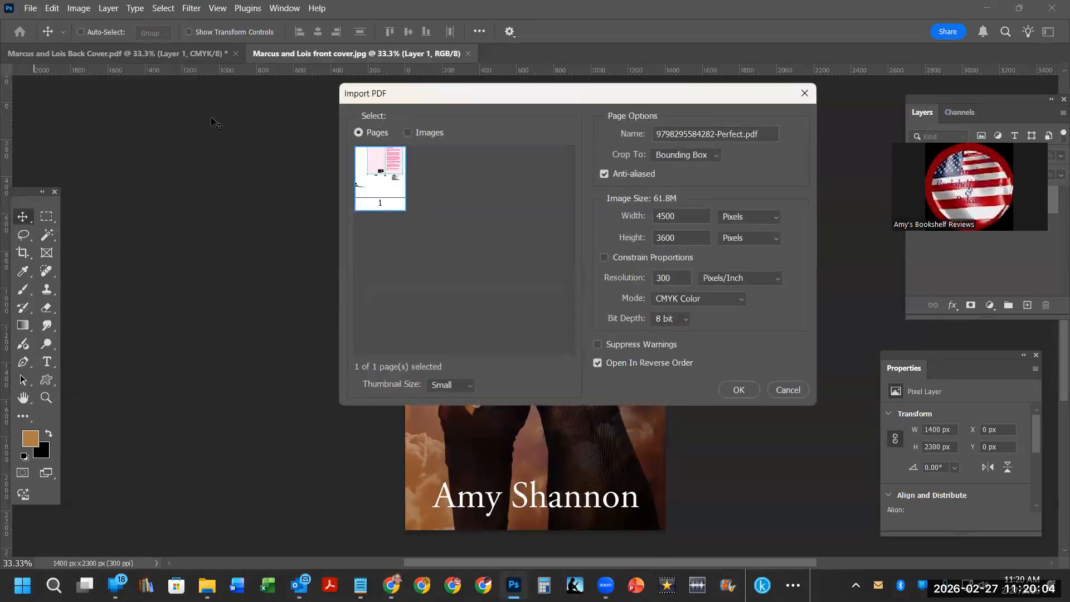
pyautogui.click(743, 388)
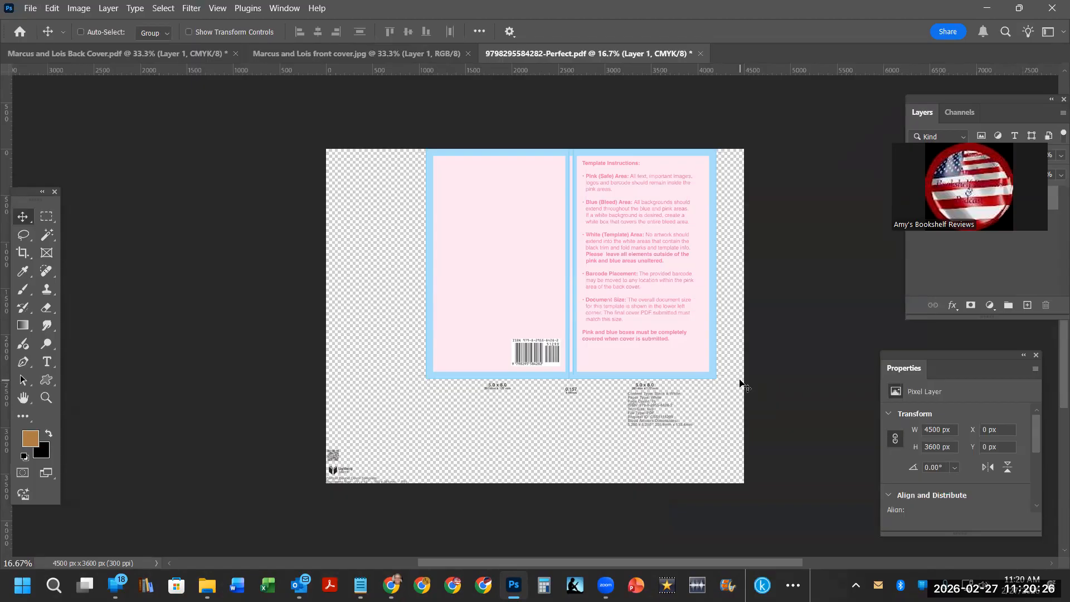
pyautogui.hotkey('ctrl', '+')
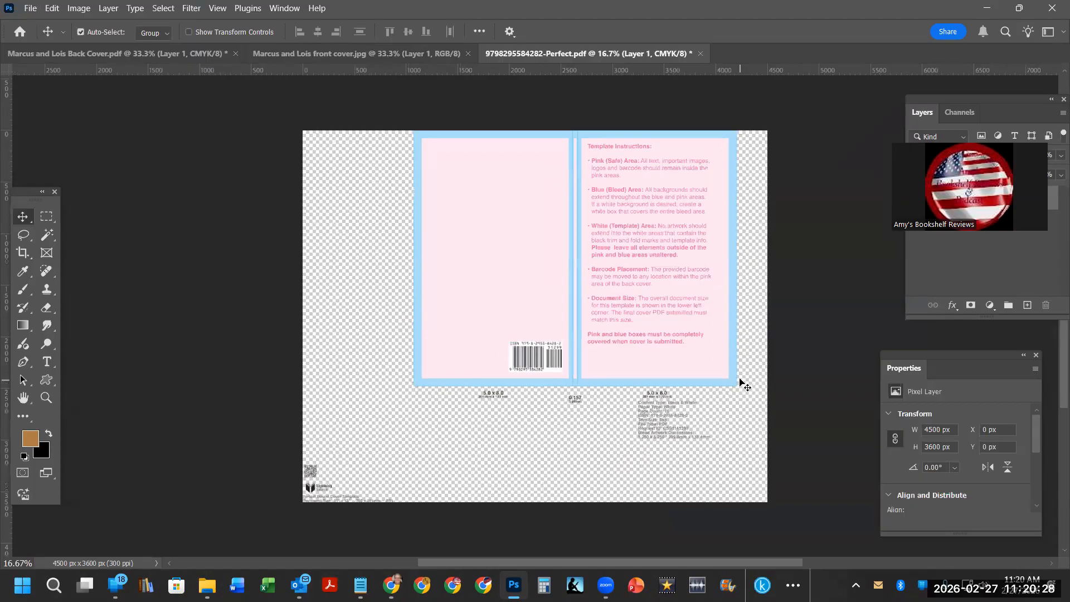
pyautogui.scroll(1, 740, 382)
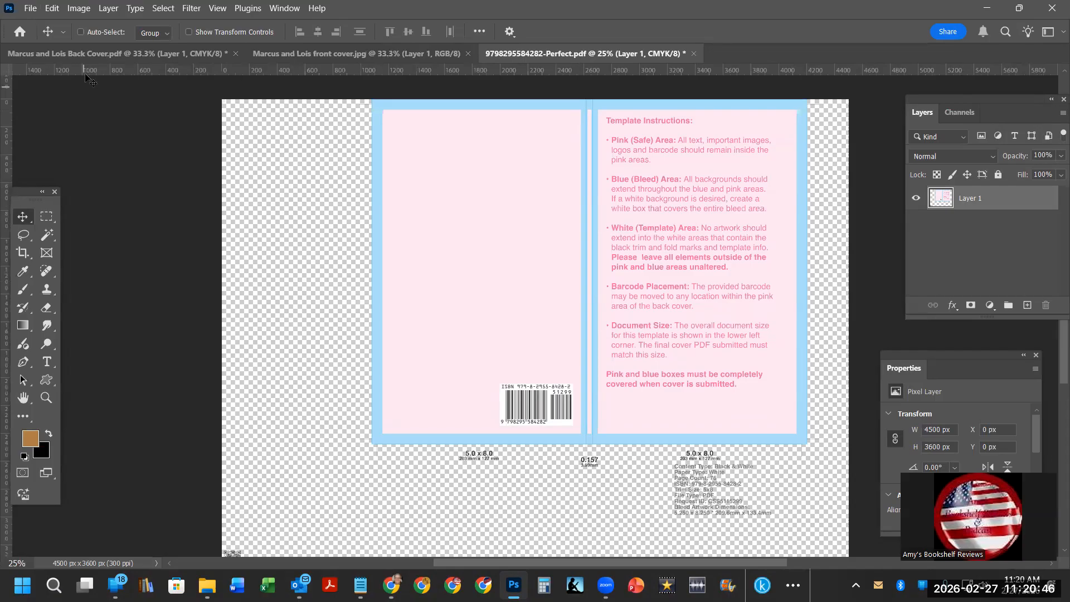
# Save the imported cover template as the Photoshop file Marcus and Lois Full Cover in the Cover folder
pyautogui.click(31, 9)
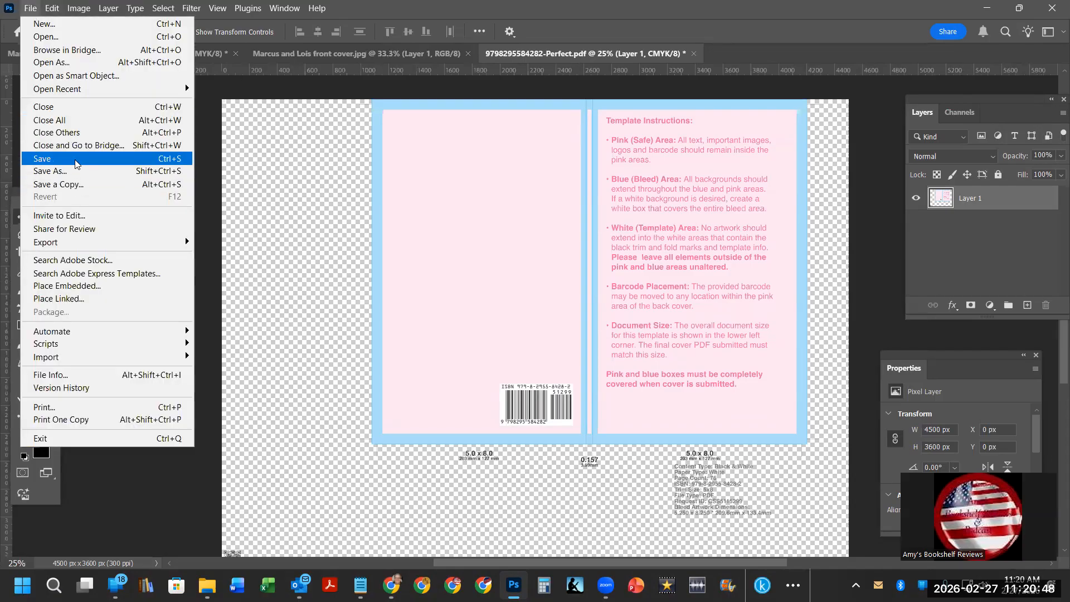
pyautogui.click(75, 159)
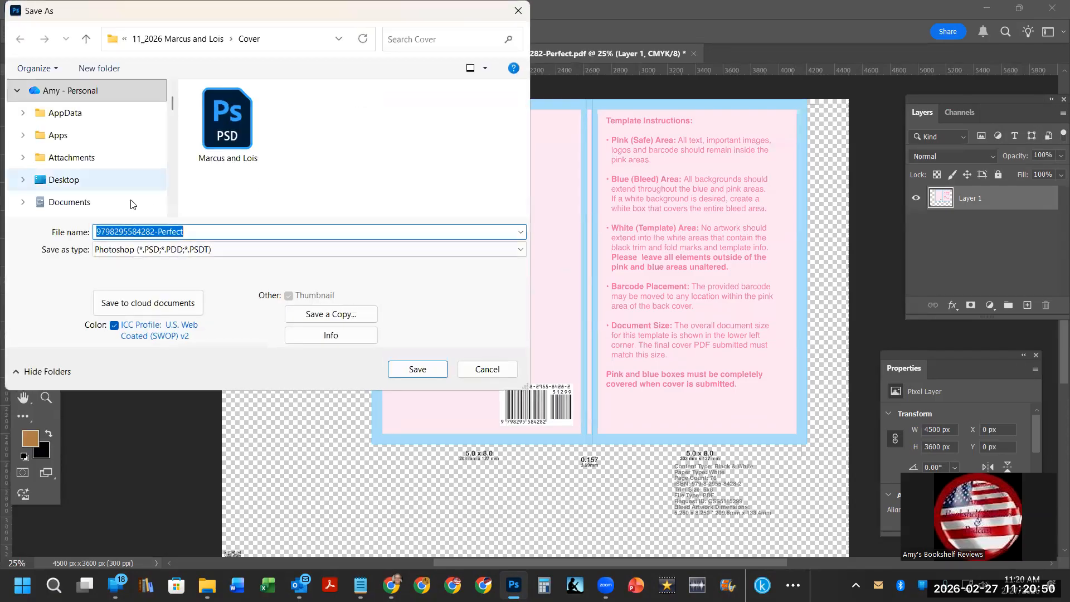
pyautogui.write('Maruc')
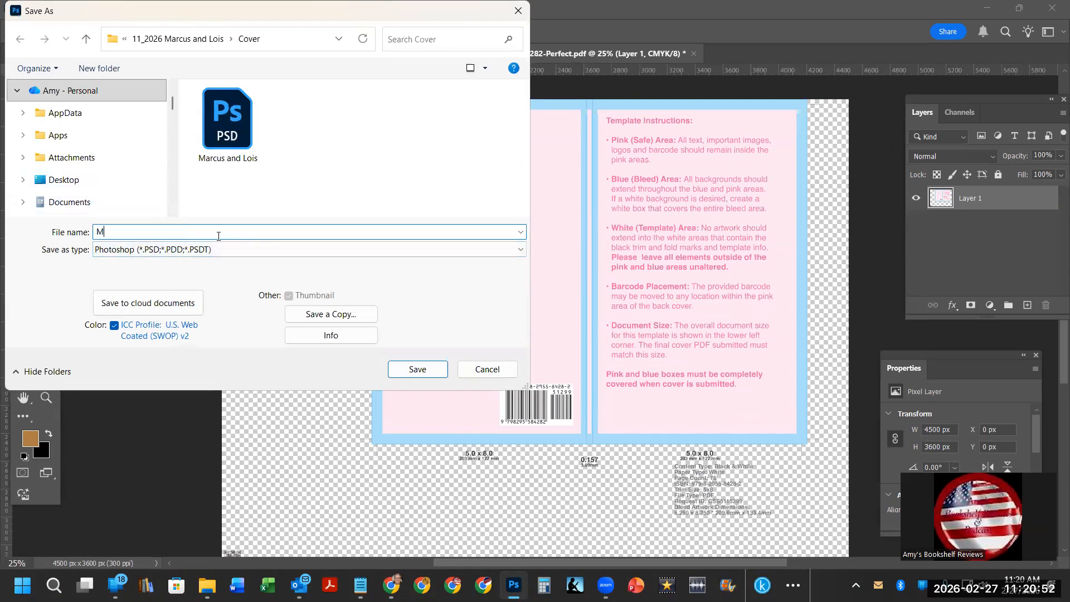
pyautogui.press('BackSpace')
pyautogui.press('BackSpace')
pyautogui.write('c')
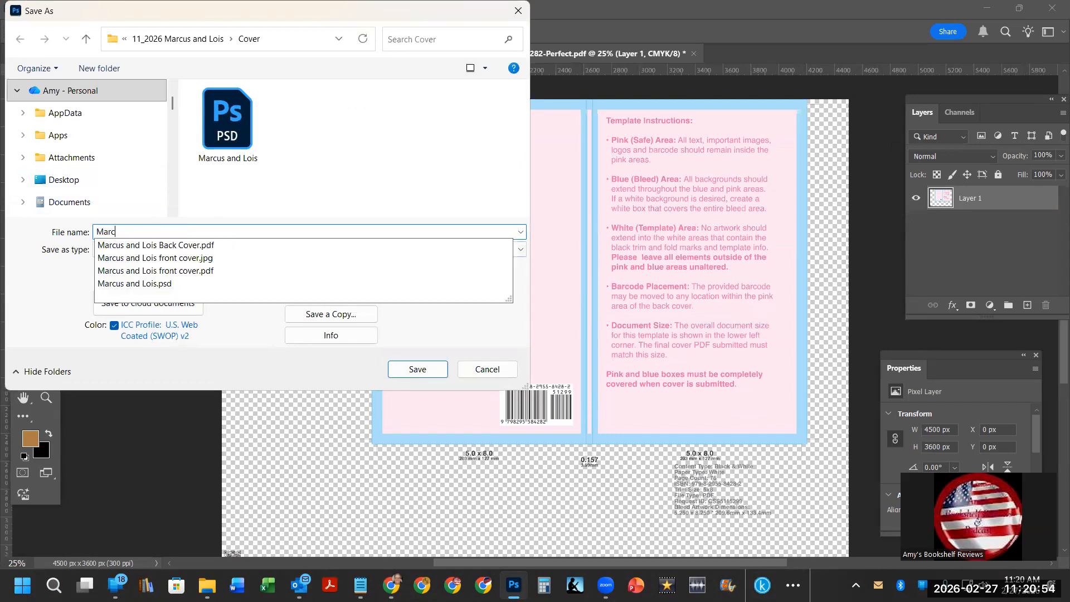
pyautogui.write('us and Lois ')
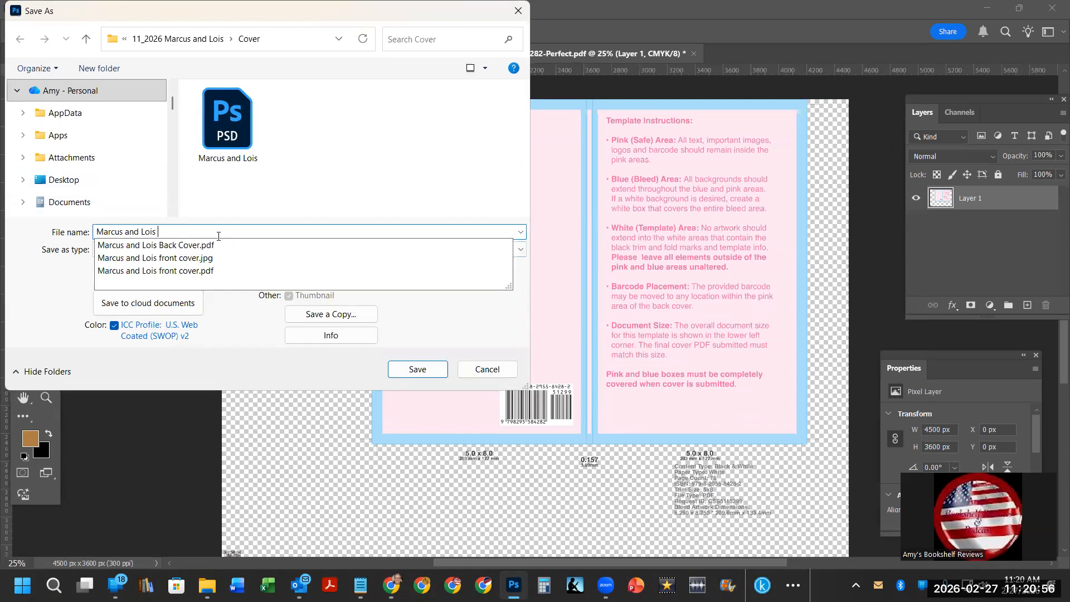
pyautogui.write('Full Cover')
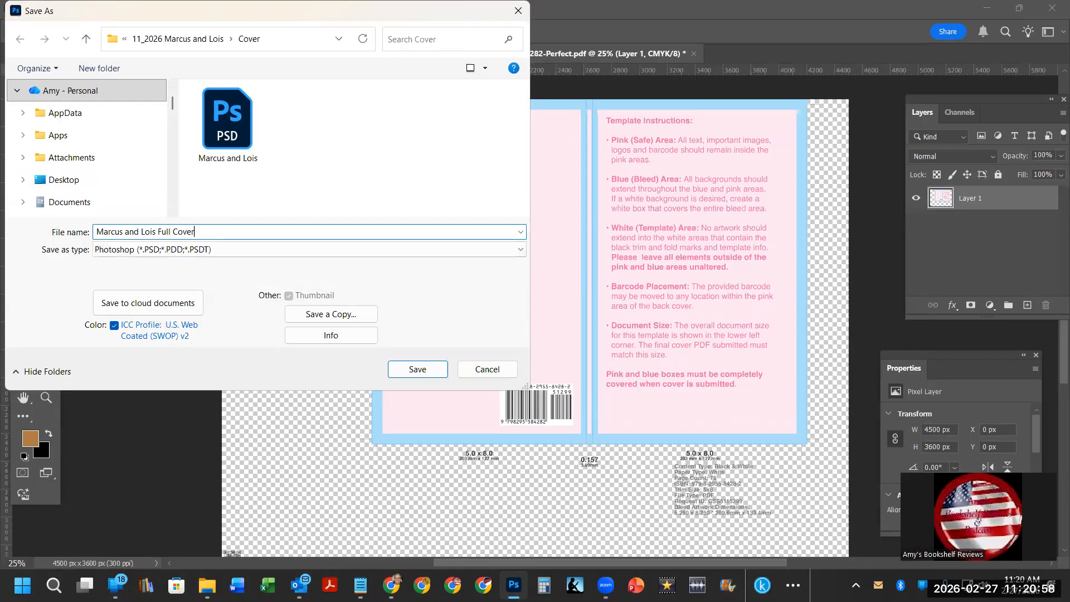
pyautogui.click(417, 370)
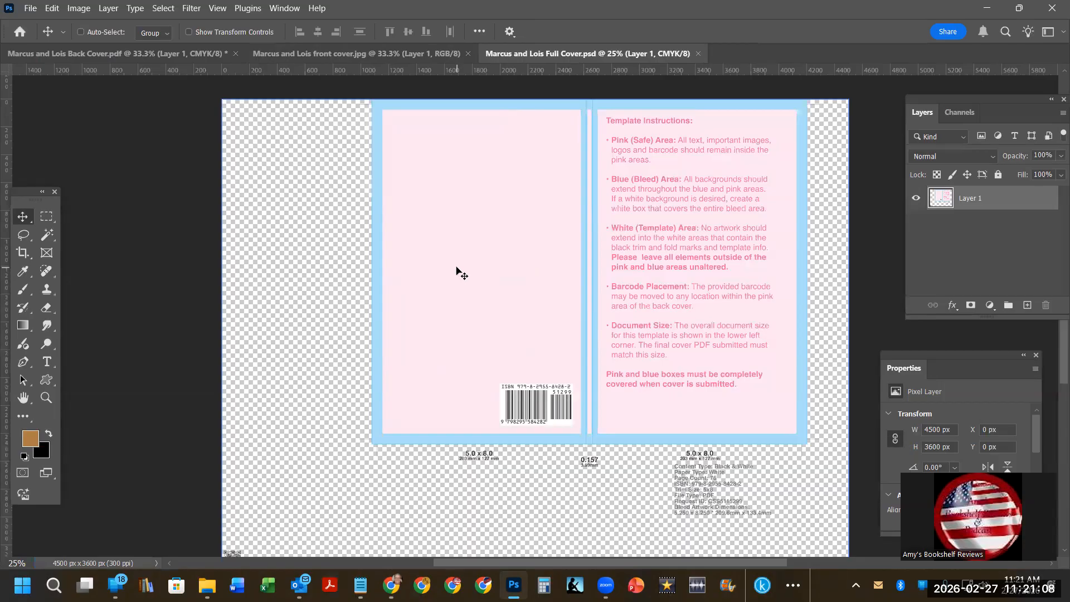
# Copy the barcode block, about 581 × 361 px, from the template onto its own layer and hide that layer
pyautogui.click(46, 217)
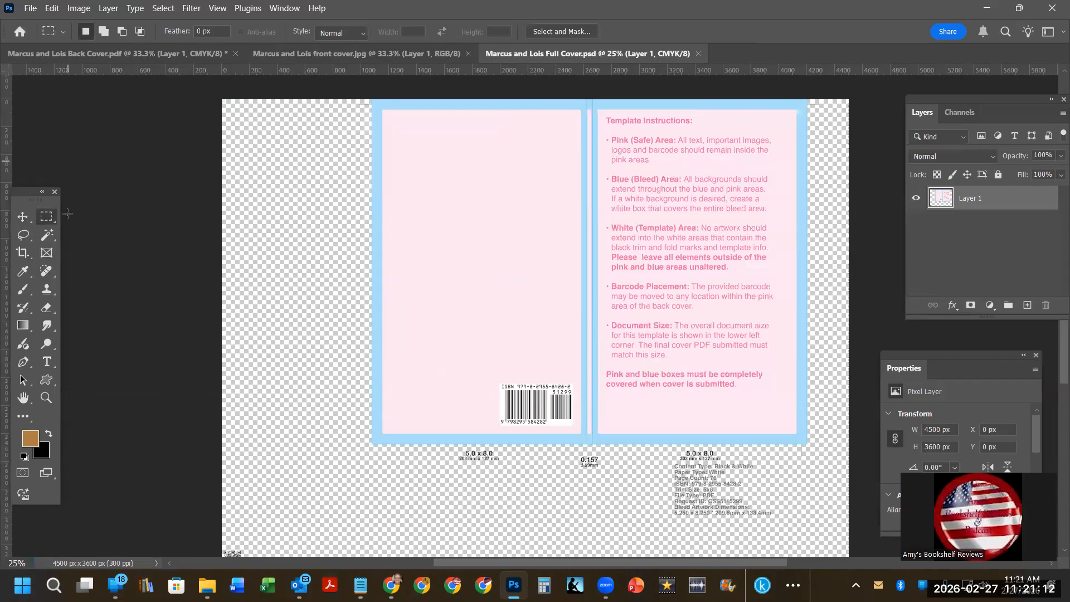
pyautogui.moveTo(496, 381); pyautogui.dragTo(577, 430)
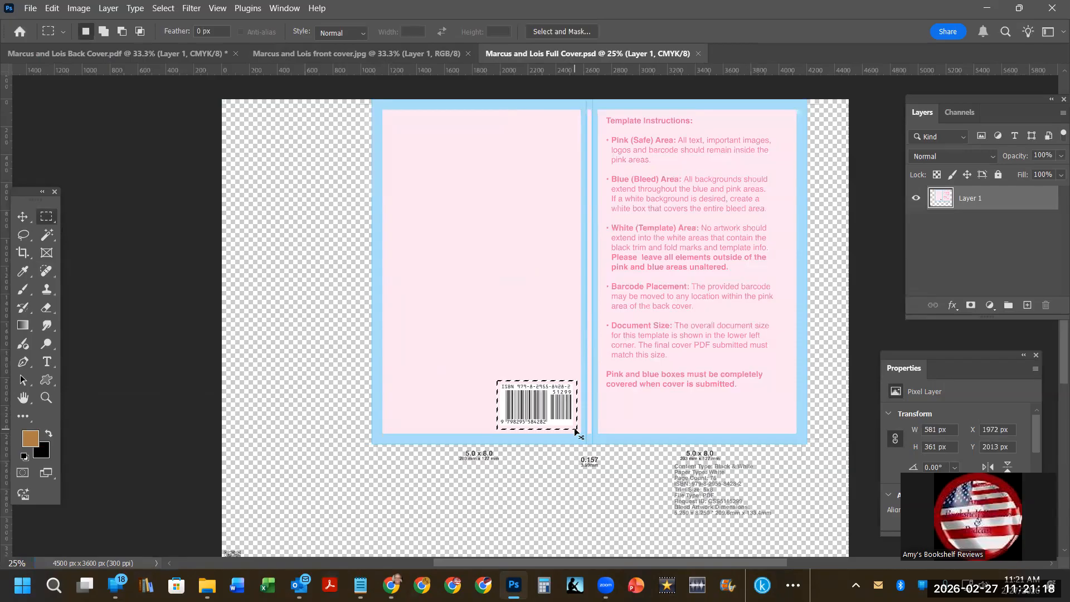
pyautogui.hotkey('ctrl', 'j')
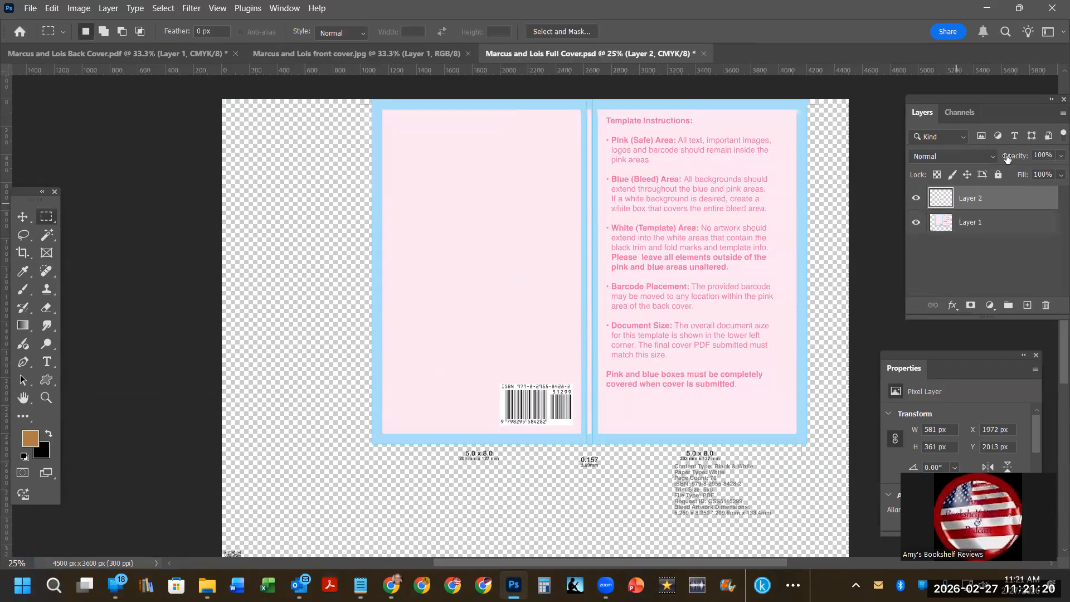
pyautogui.click(914, 199)
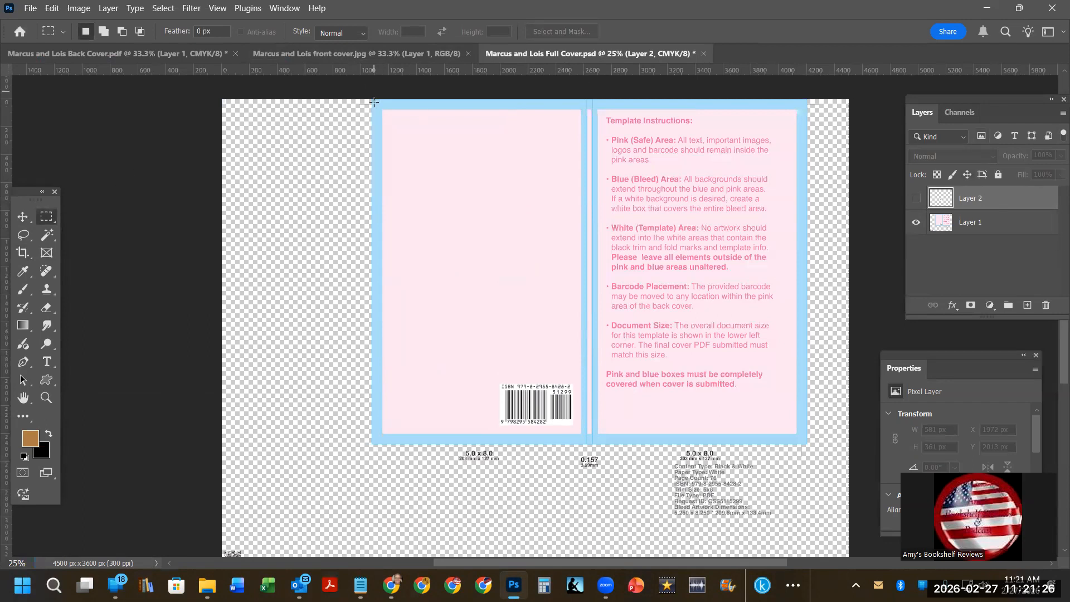
# Outline the bleed area on the template layer and sample a light orange-brown from the Back Cover document's sky as the foreground color
pyautogui.click(966, 221)
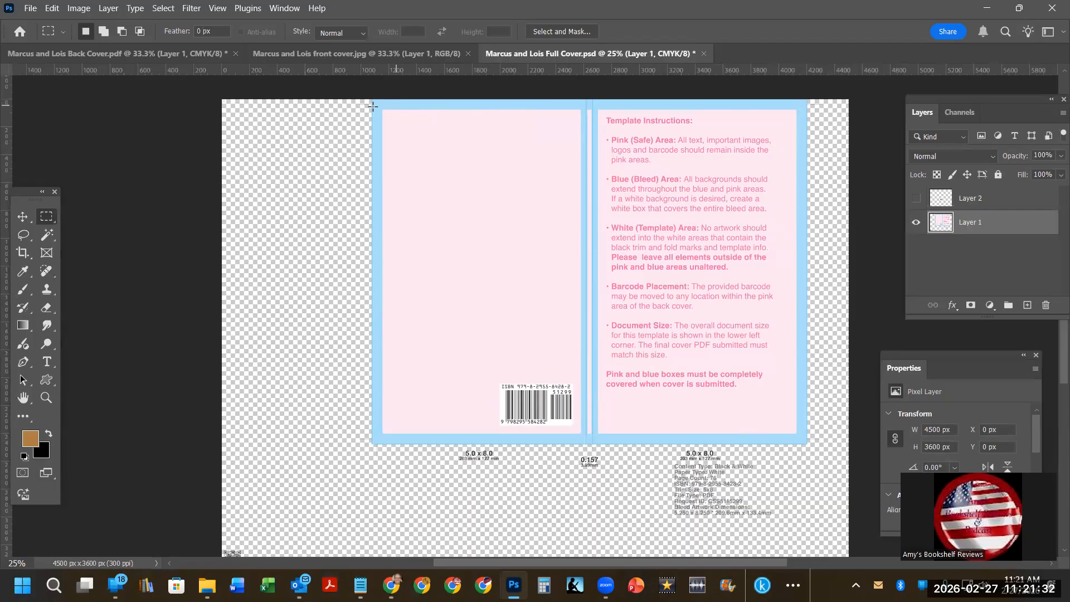
pyautogui.moveTo(372, 100); pyautogui.dragTo(808, 444)
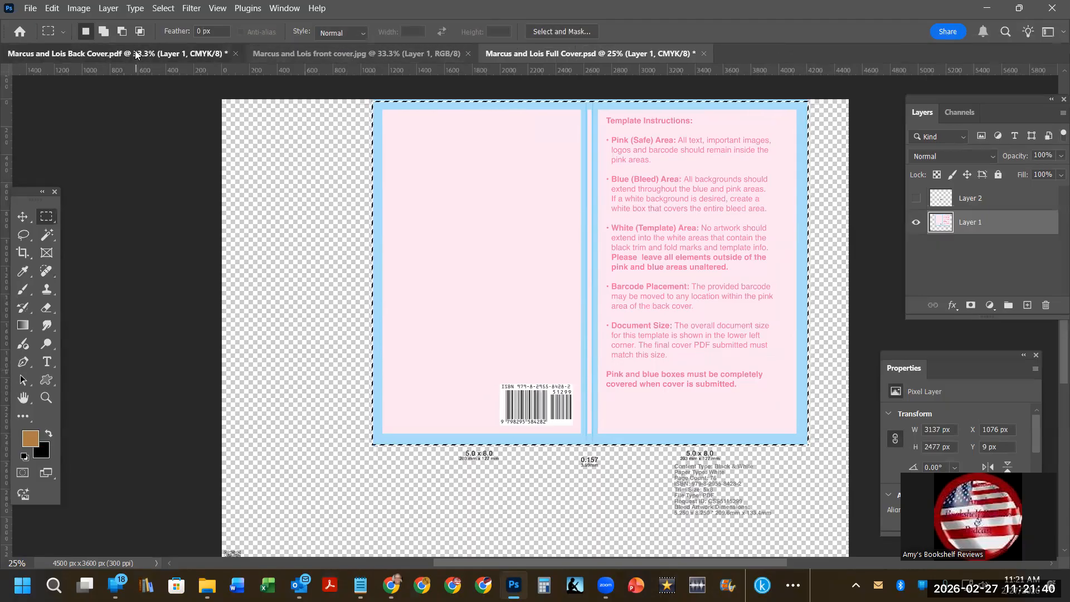
pyautogui.click(152, 56)
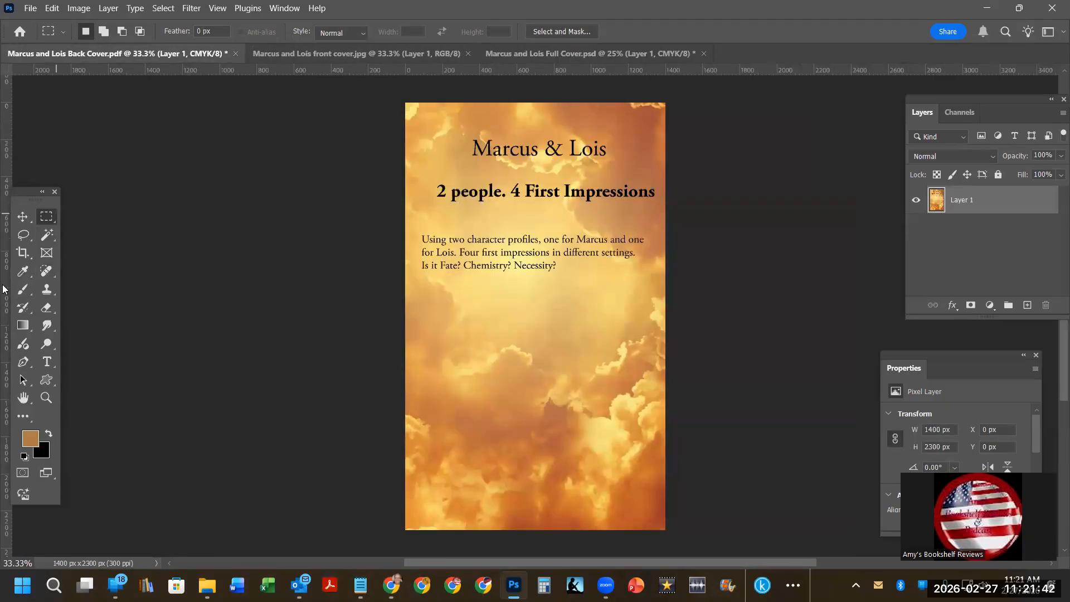
pyautogui.click(23, 271)
pyautogui.click(617, 215)
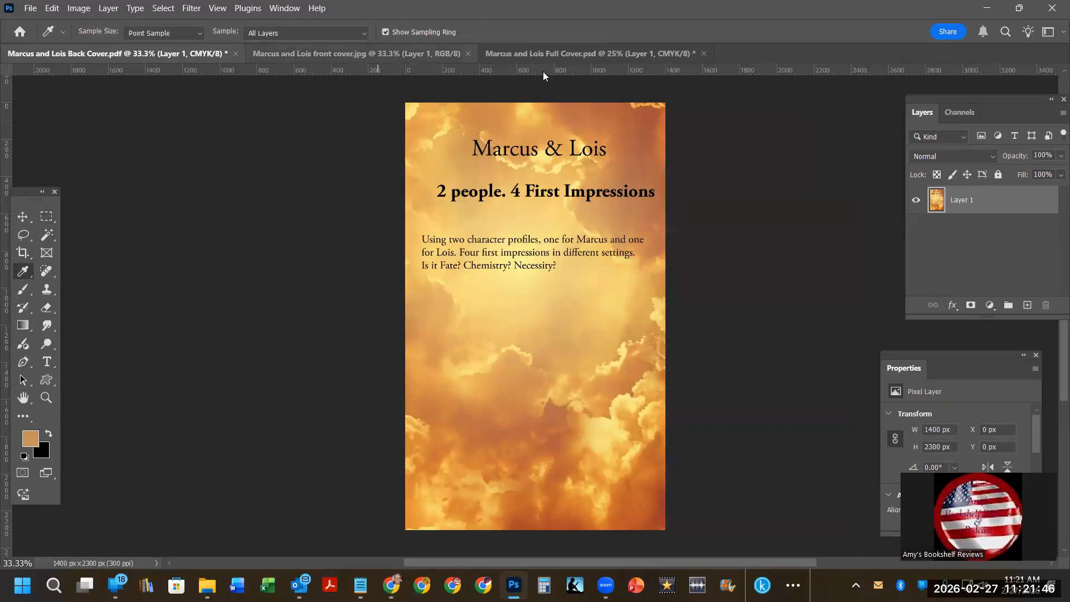
pyautogui.click(549, 56)
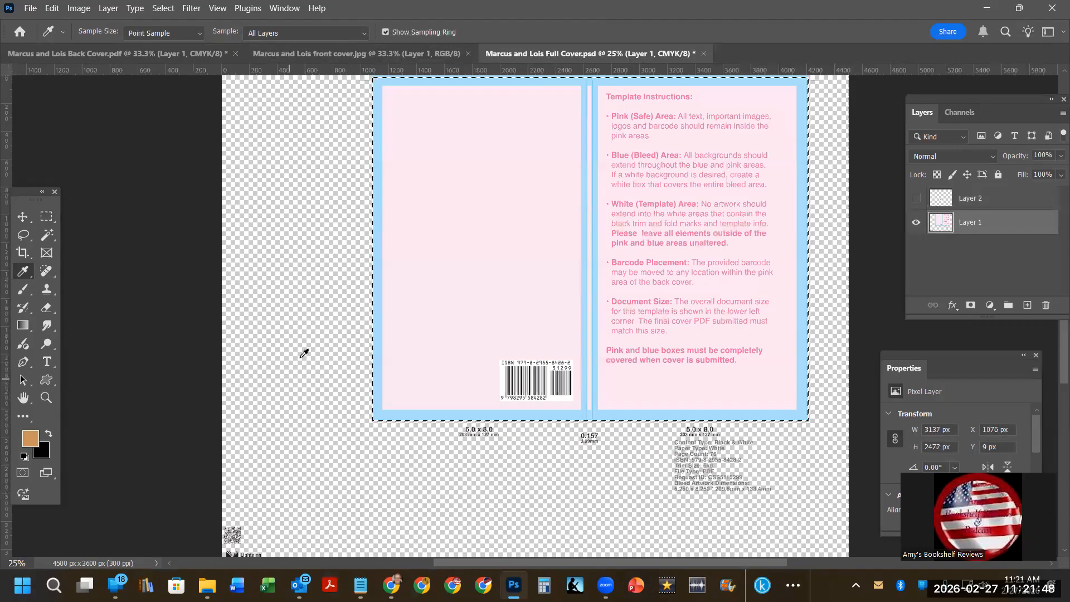
pyautogui.scroll(1, 304, 352)
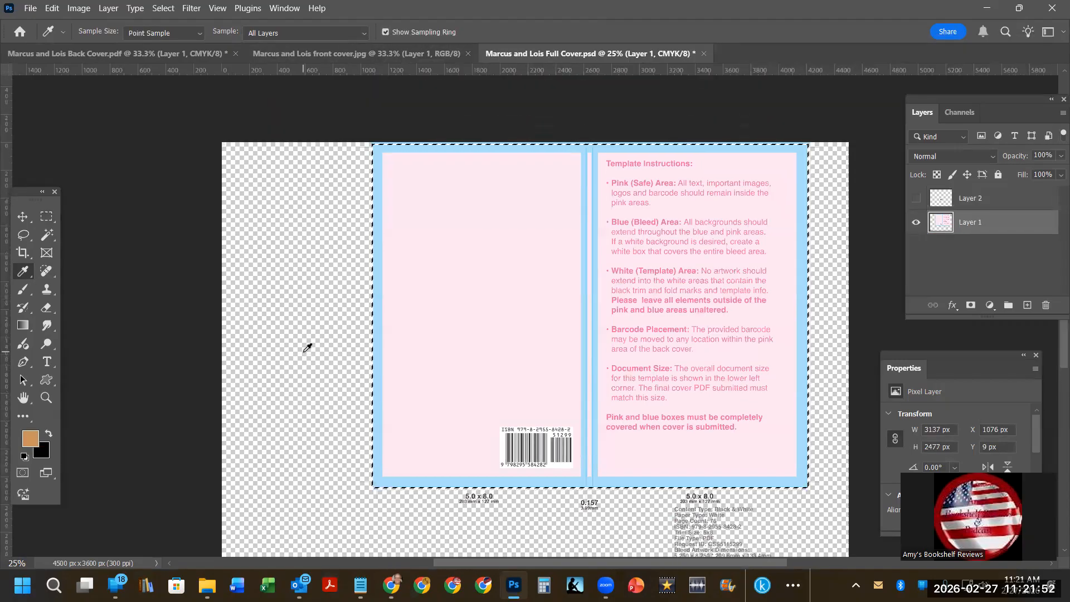
pyautogui.scroll(-1, 307, 344)
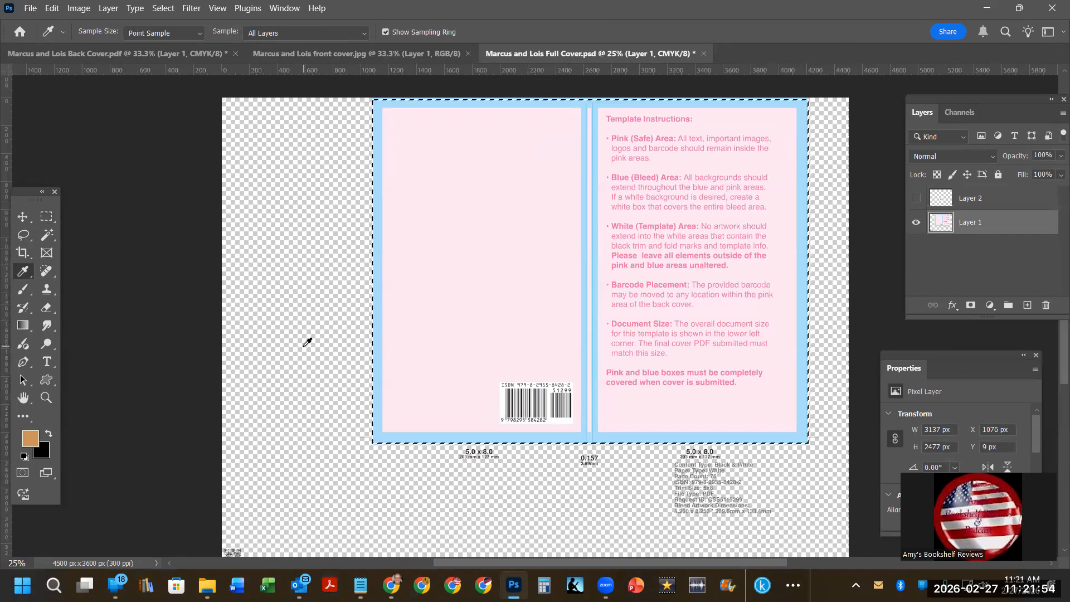
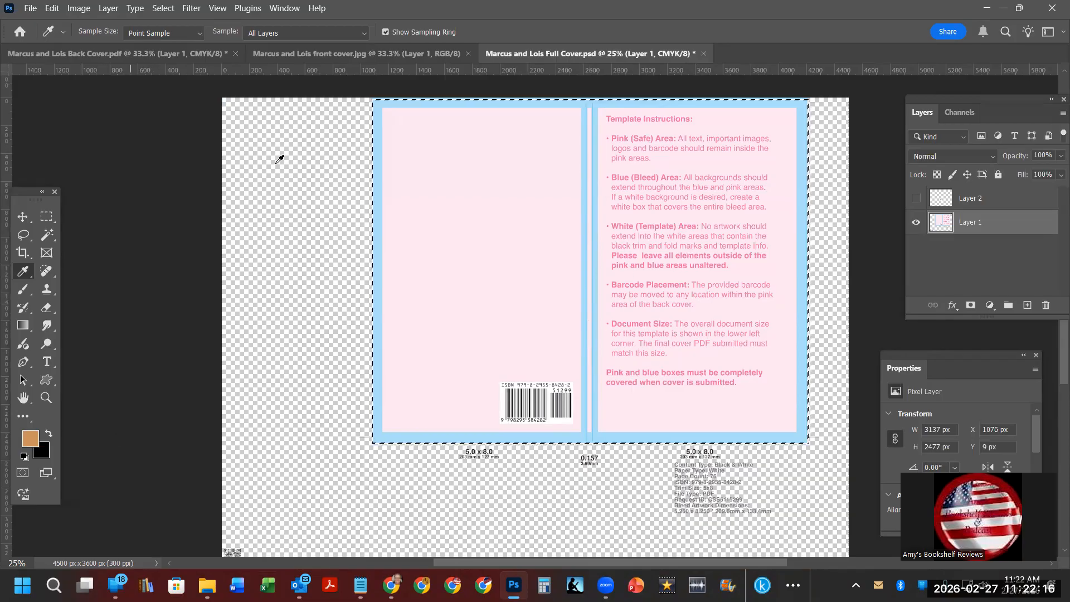
# Add an empty layer directly above the template layer and clear the active selection
pyautogui.click(1027, 306)
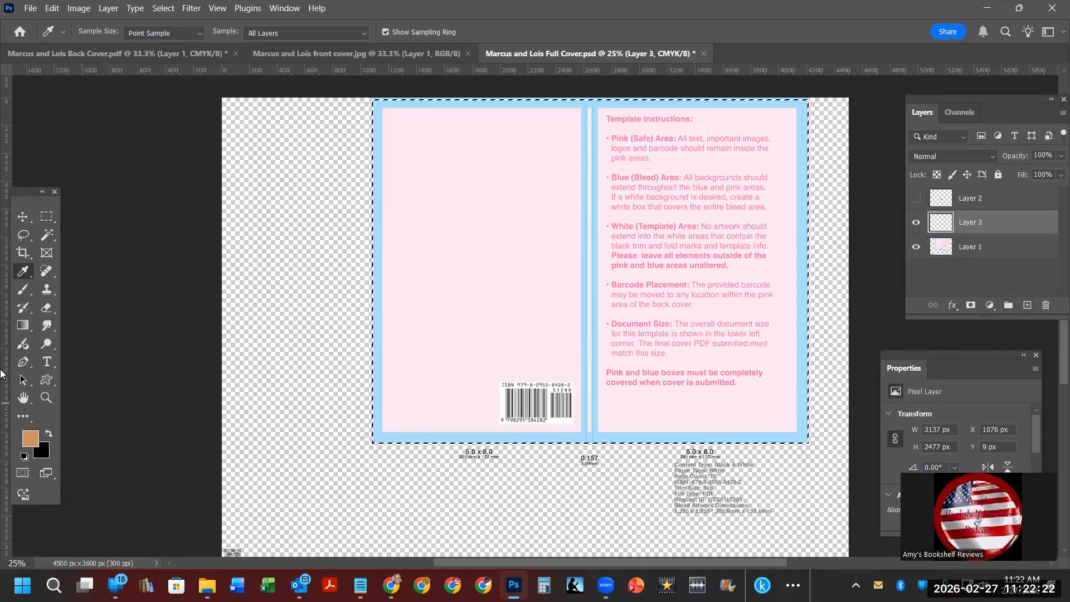
pyautogui.click(813, 472)
pyautogui.click(46, 216)
pyautogui.click(353, 116)
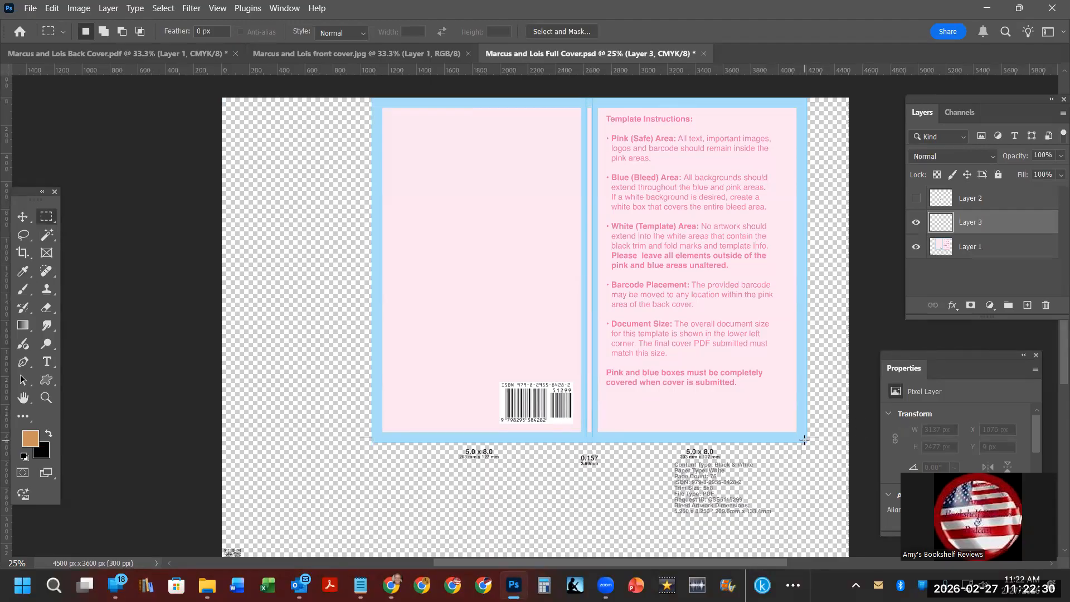
# Try to select the template's full blue and pink area, about 3153 × 2464 px, nudging the selection downward
pyautogui.moveTo(636, 89); pyautogui.dragTo(369, 86)
pyautogui.hotkey('ctrl', 'Down')
pyautogui.hotkey('ctrl', 'Down')
pyautogui.hotkey('ctrl', 'Down')
pyautogui.hotkey('ctrl', 'Down')
pyautogui.hotkey('ctrl', 'Down')
pyautogui.hotkey('ctrl', 'Down')
pyautogui.hotkey('ctrl', 'Down')
pyautogui.hotkey('ctrl', 'Down')
pyautogui.hotkey('ctrl', 'Down')
pyautogui.hotkey('ctrl', 'Down')
pyautogui.hotkey('ctrl', 'Down')
pyautogui.hotkey('ctrl', 'Down')
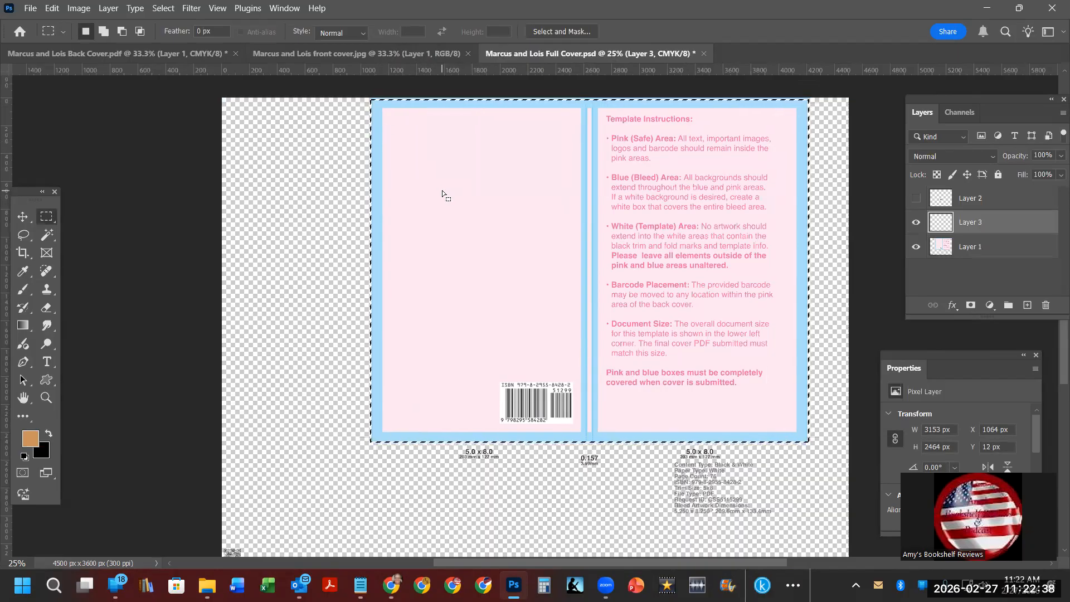
# Fill the full bleed area, about 3141 × 2496 px, with the foreground color at 100% opacity on the new layer, and hide that layer
pyautogui.moveTo(807, 444); pyautogui.dragTo(371, 88)
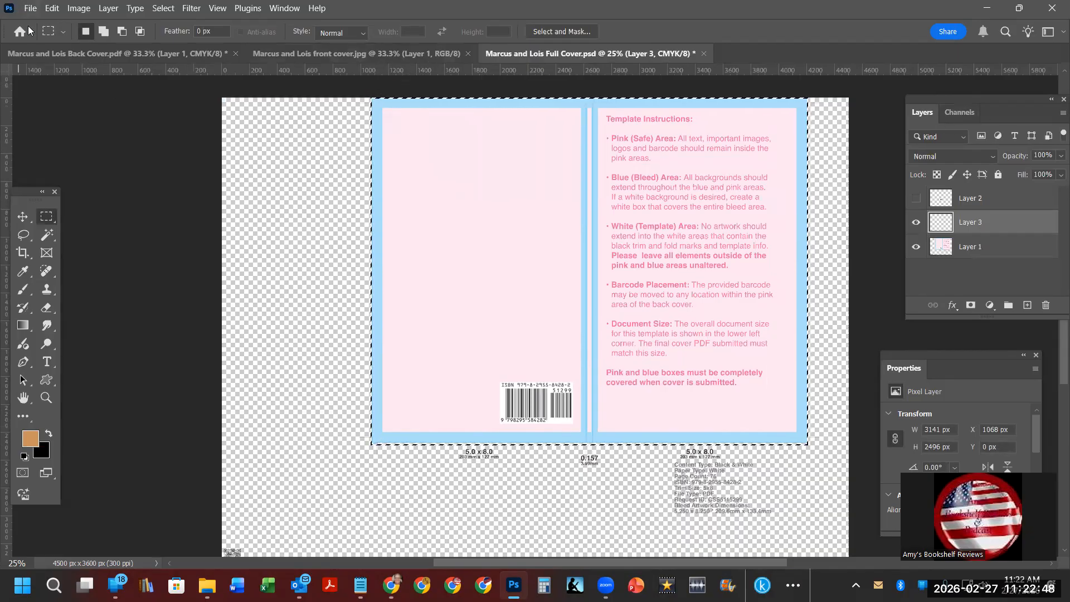
pyautogui.click(50, 9)
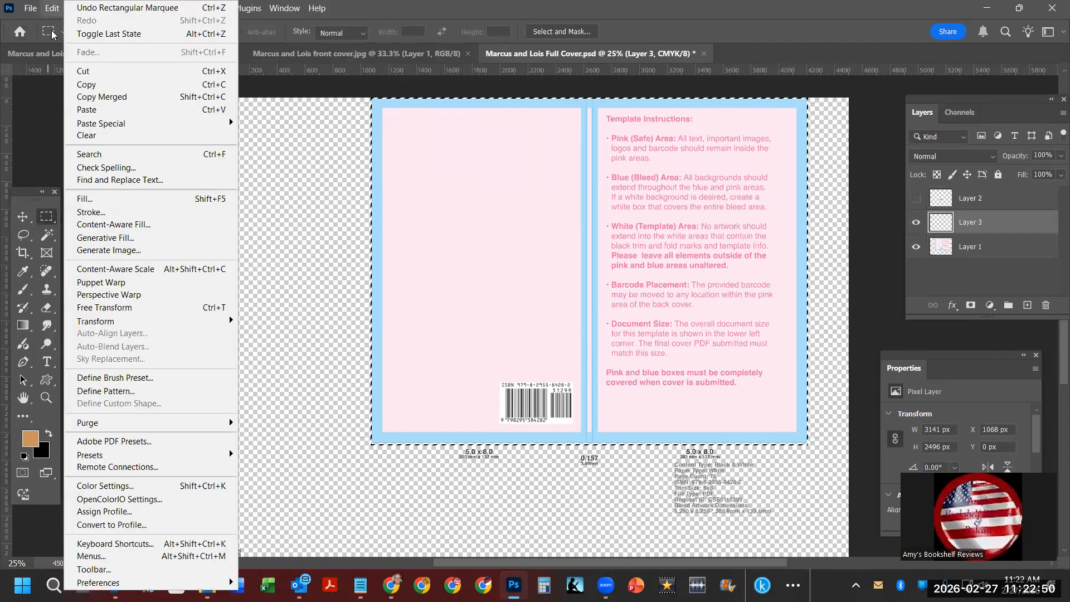
pyautogui.click(86, 199)
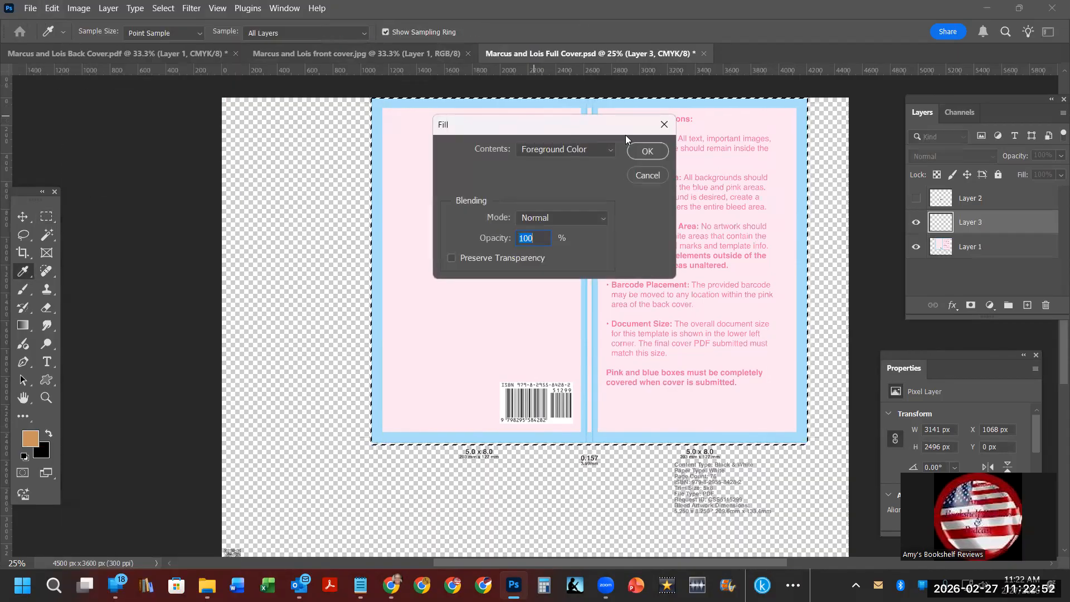
pyautogui.click(650, 149)
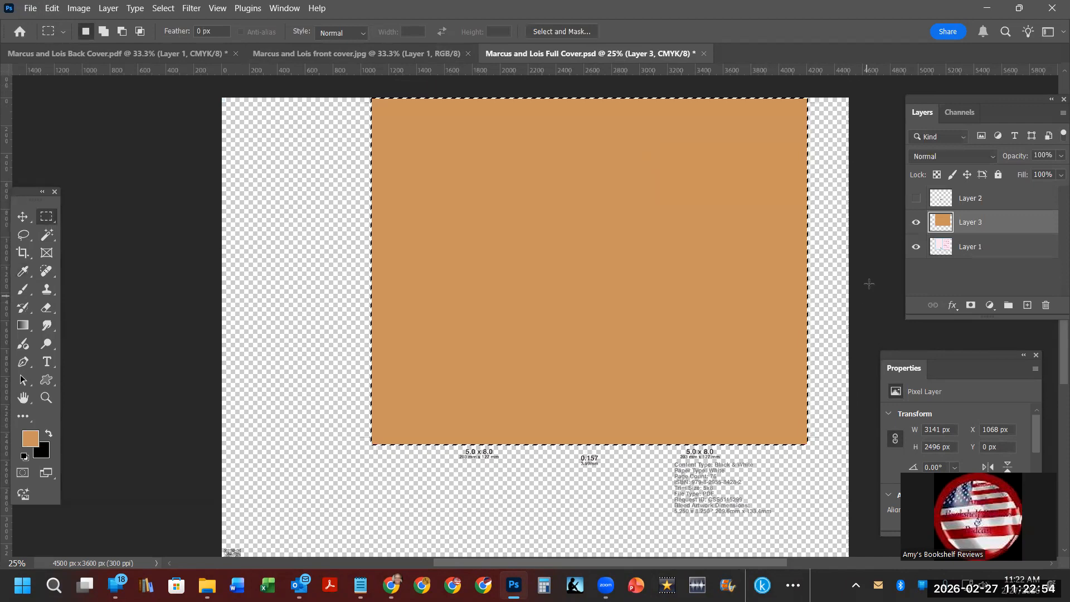
pyautogui.hotkey('ctrl', 'd')
pyautogui.click(916, 223)
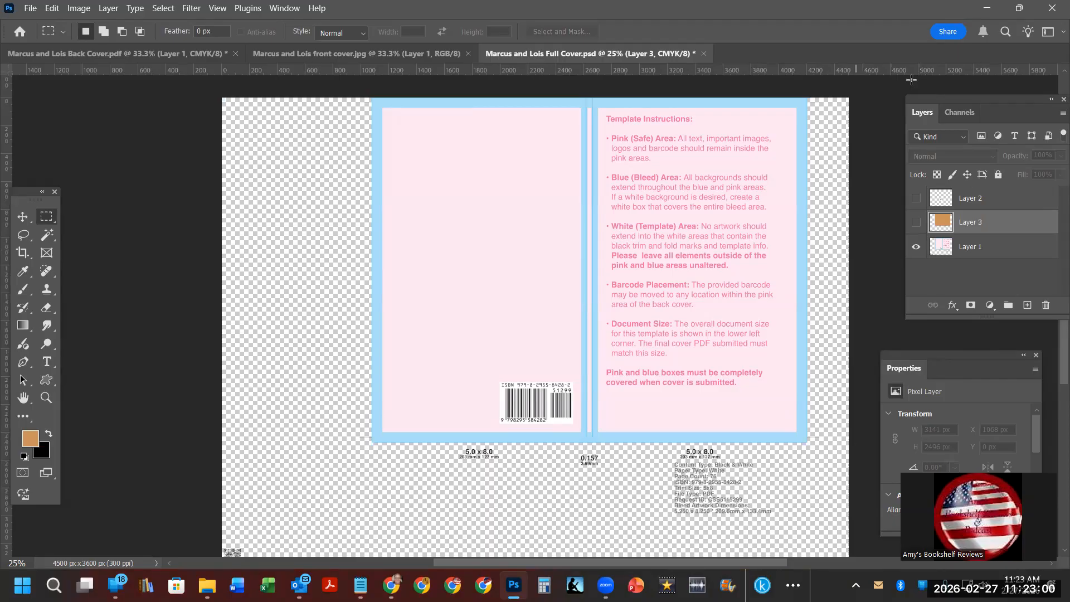
# Copy the whole Back Cover artwork into Marcus and Lois Full Cover.psd and position it over the template's pink back cover area
pyautogui.click(125, 53)
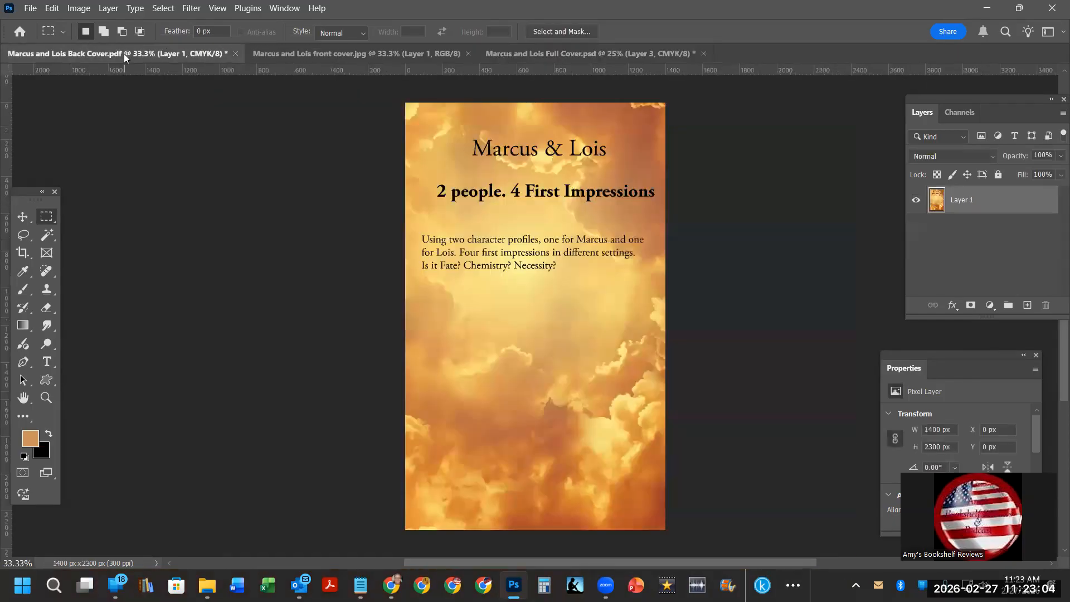
pyautogui.hotkey('ctrl', 'a')
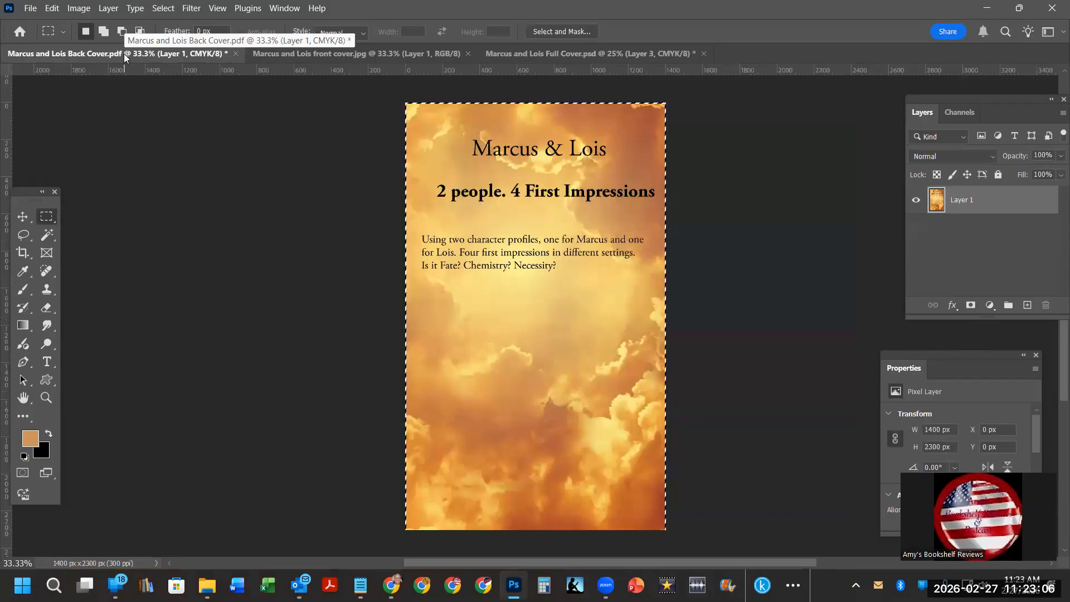
pyautogui.click(571, 55)
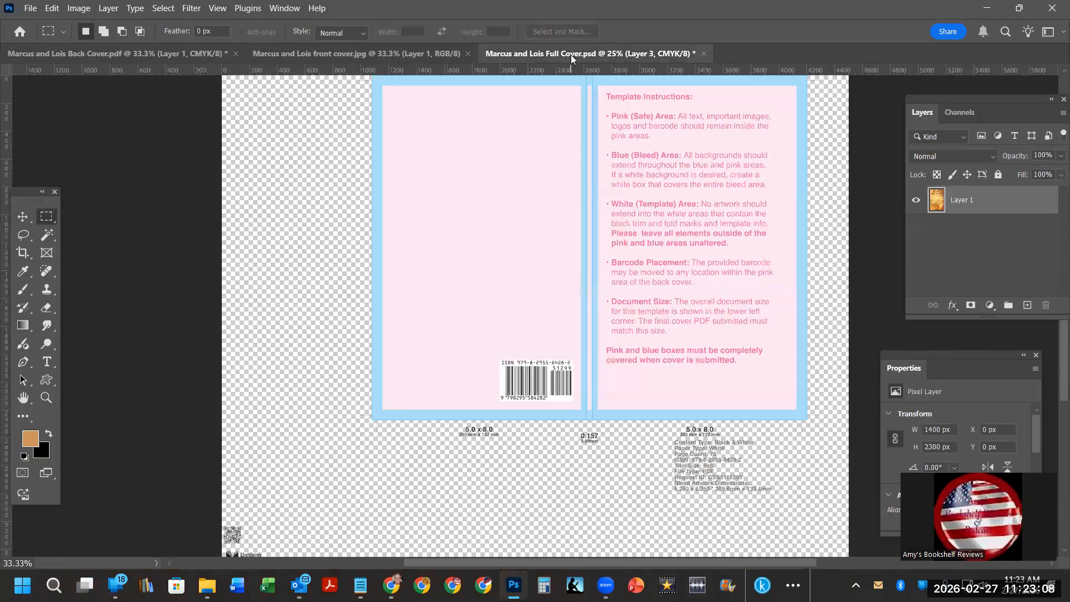
pyautogui.hotkey('ctrl', 'v')
pyautogui.press('v')
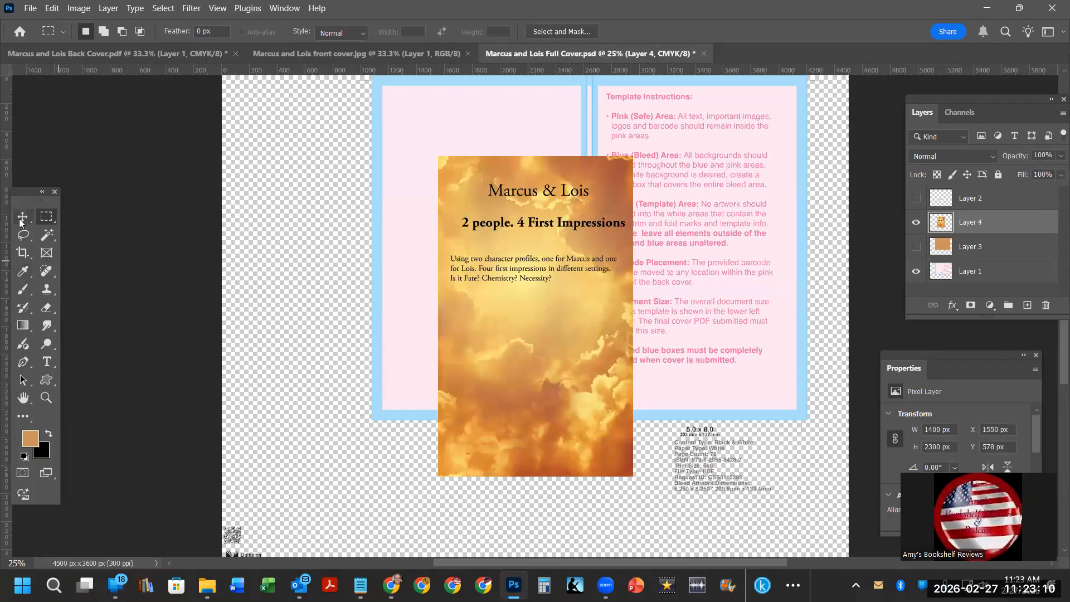
pyautogui.moveTo(501, 336); pyautogui.dragTo(446, 259)
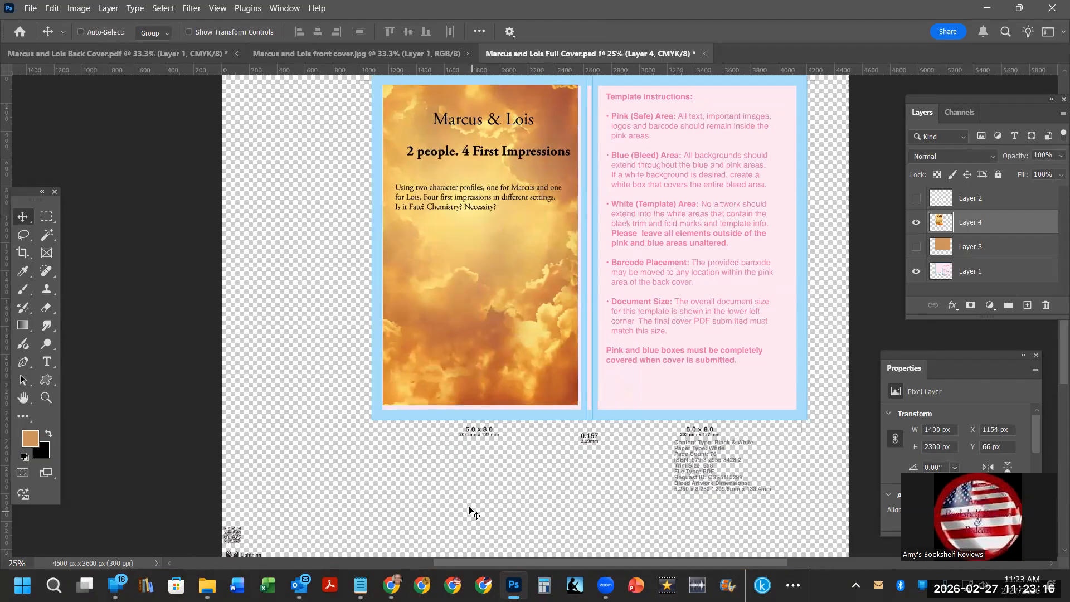
# Copy the whole front cover artwork into Marcus and Lois Full Cover.psd, position it over the template's front cover area, and hide its layer
pyautogui.click(357, 55)
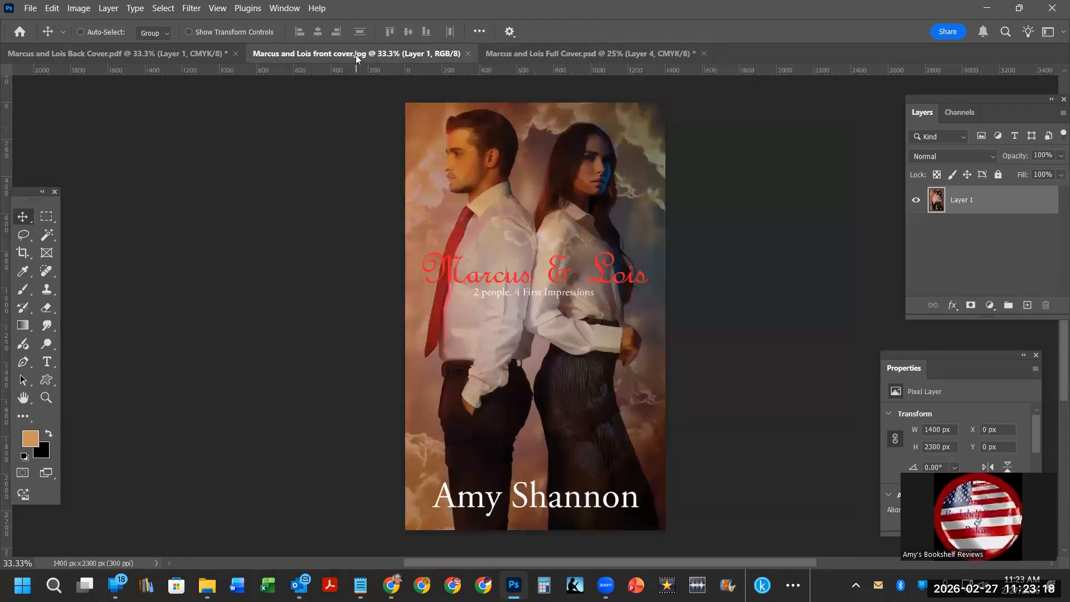
pyautogui.hotkey('ctrl', 'a')
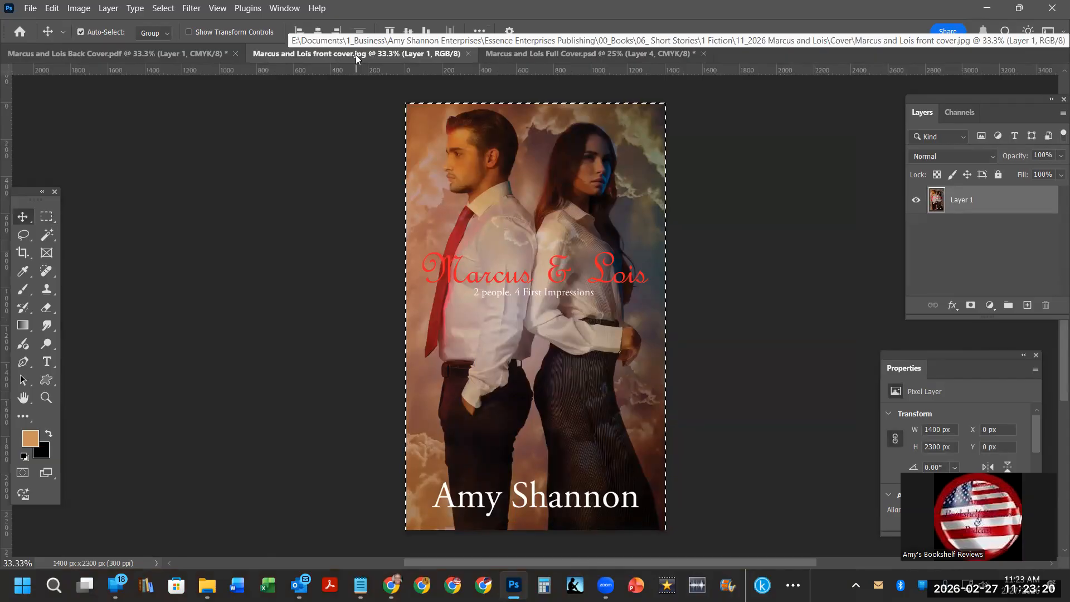
pyautogui.click(691, 61)
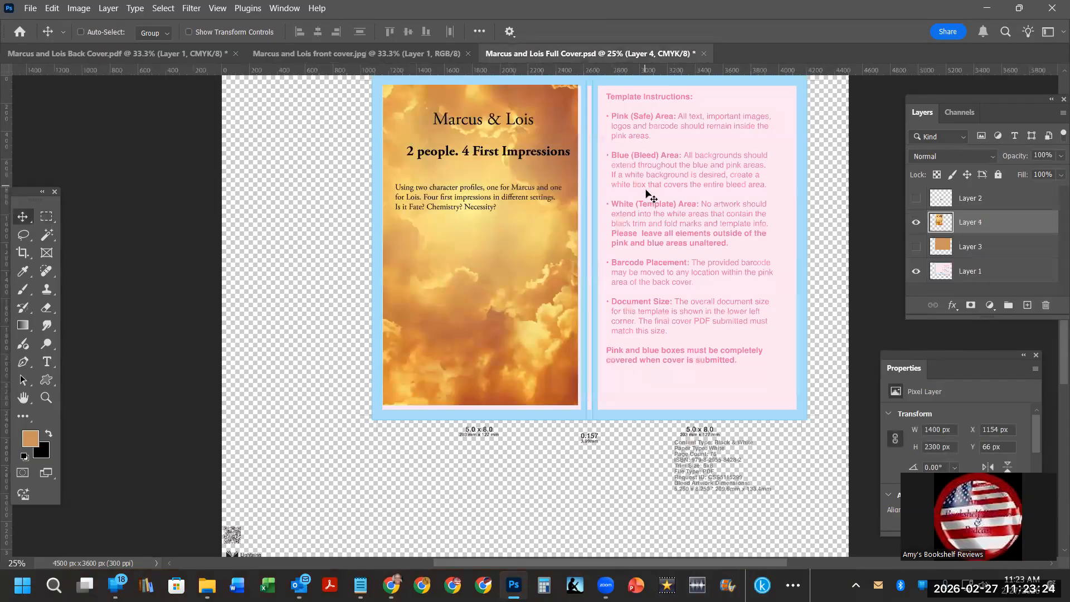
pyautogui.hotkey('ctrl', 'v')
pyautogui.moveTo(649, 198); pyautogui.dragTo(680, 212)
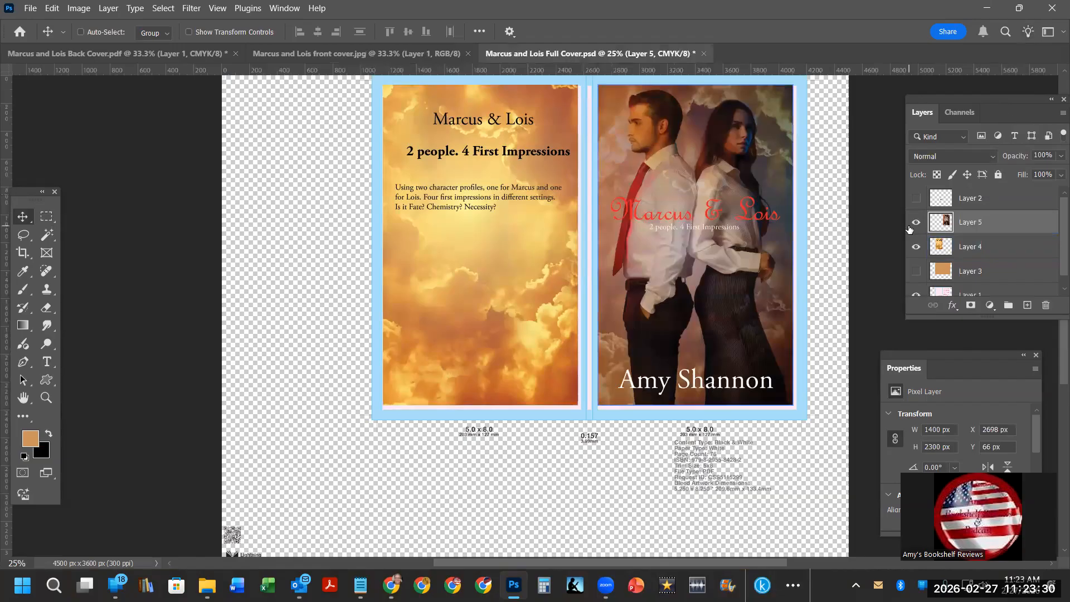
pyautogui.click(914, 223)
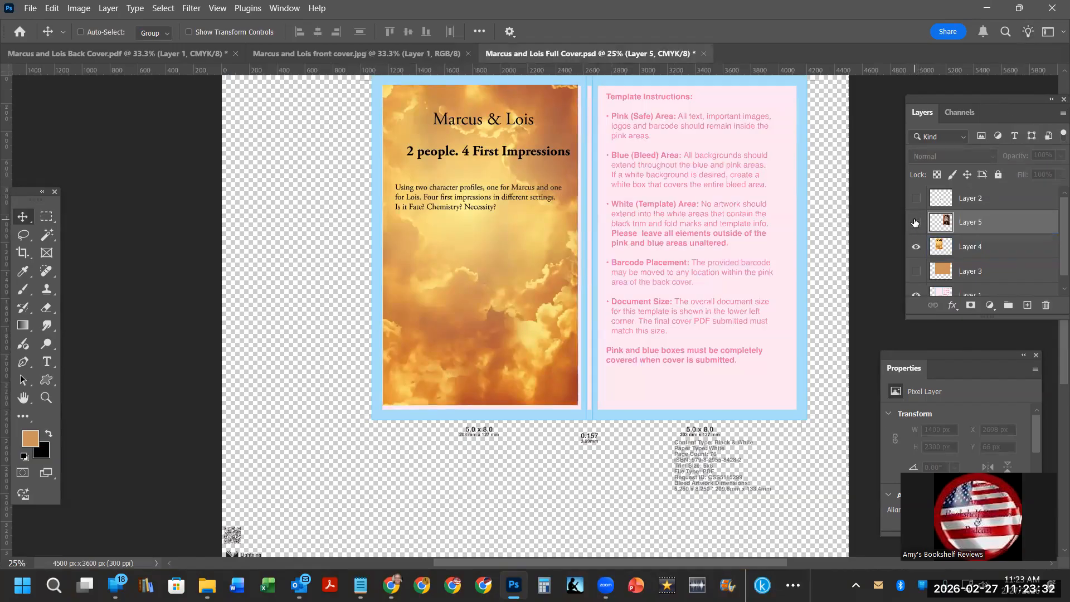
# Make the back cover layer active and shift its artwork slightly to about X 1162 px, Y 82 px
pyautogui.keyDown('ctrl'); pyautogui.click(452, 118); pyautogui.keyUp('ctrl')
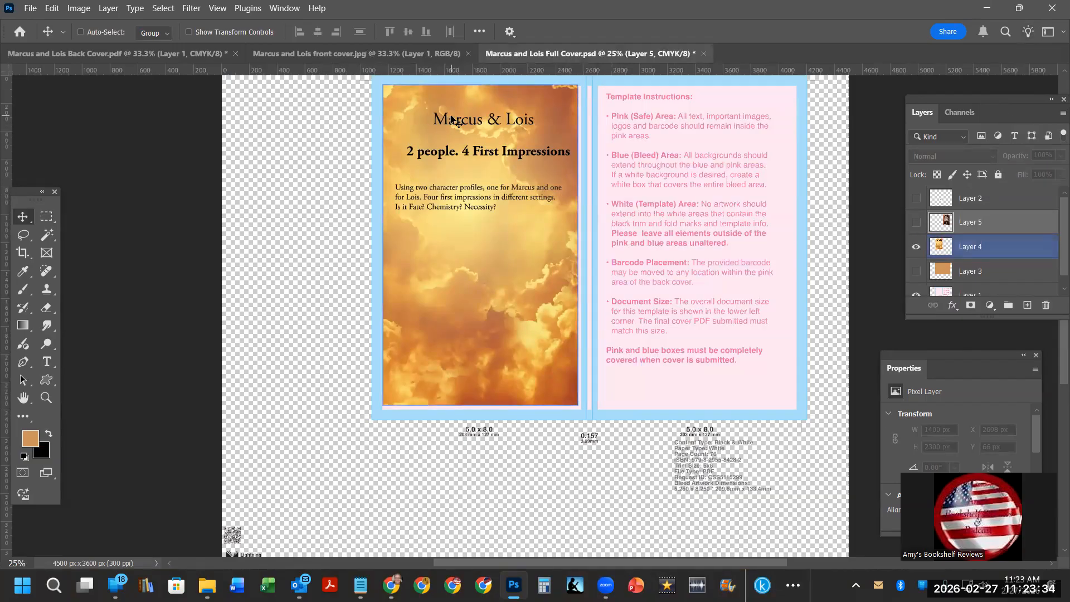
pyautogui.keyDown('ctrl'); pyautogui.click(645, 97); pyautogui.keyUp('ctrl')
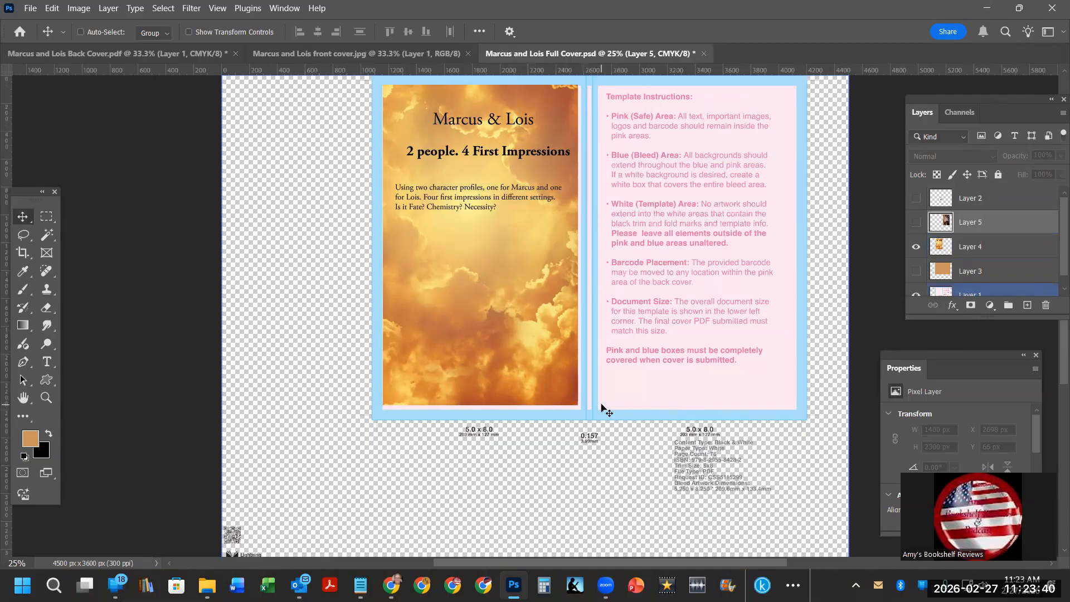
pyautogui.moveTo(460, 257); pyautogui.dragTo(462, 280)
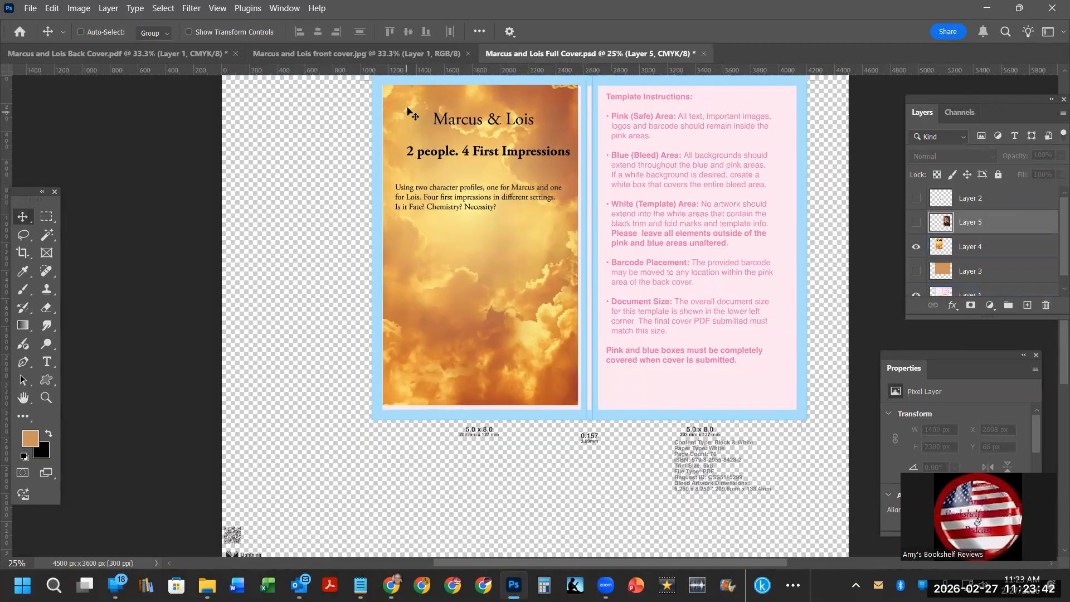
pyautogui.click(966, 249)
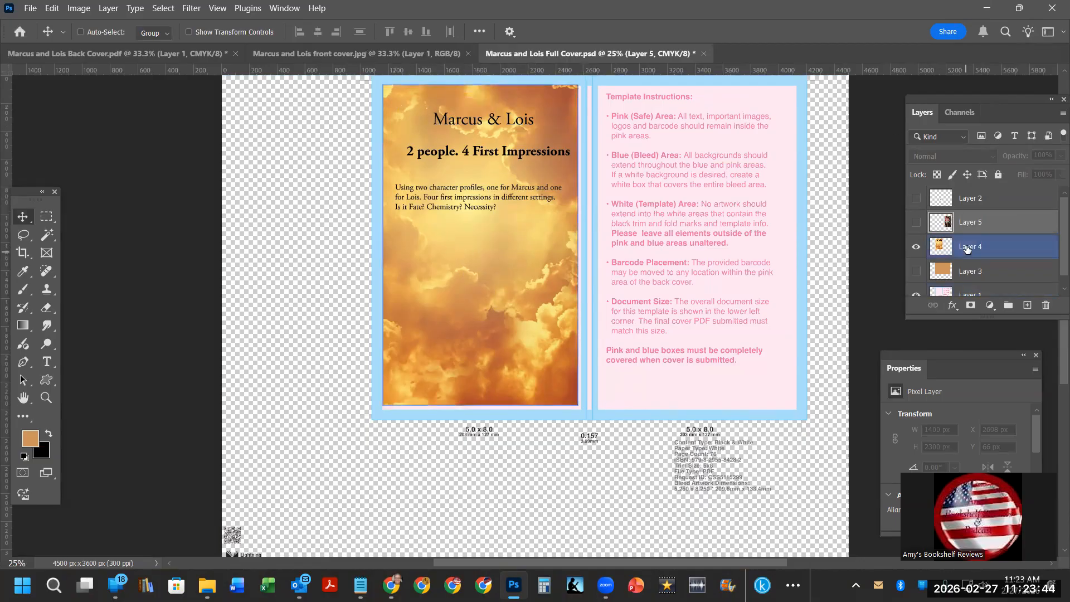
pyautogui.moveTo(468, 108)
pyautogui.mouseDown()
pyautogui.moveTo(482, 124)
pyautogui.moveTo(469, 114)
pyautogui.mouseUp()
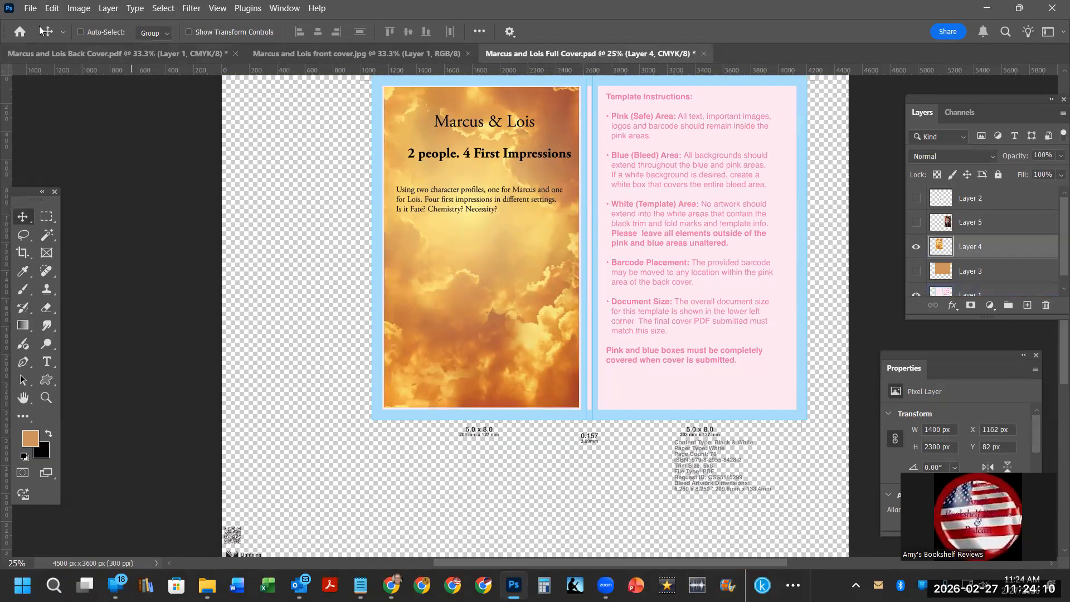
# Distort the back cover artwork so its corners reach just past the pink area, about 1444 × 2344 px overall
pyautogui.click(52, 8)
pyautogui.moveTo(166, 328)
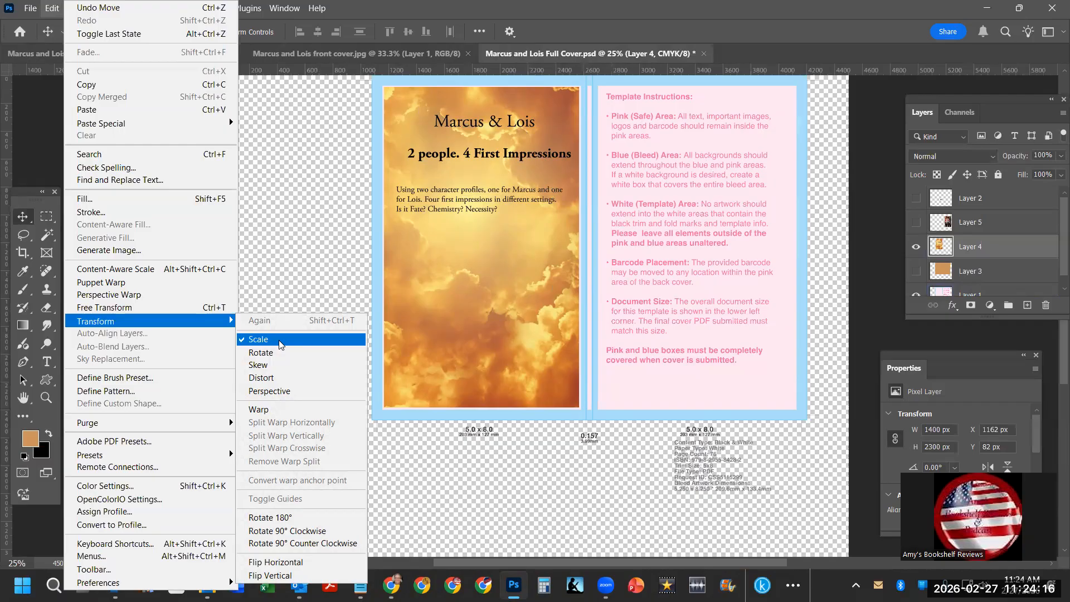
pyautogui.click(279, 382)
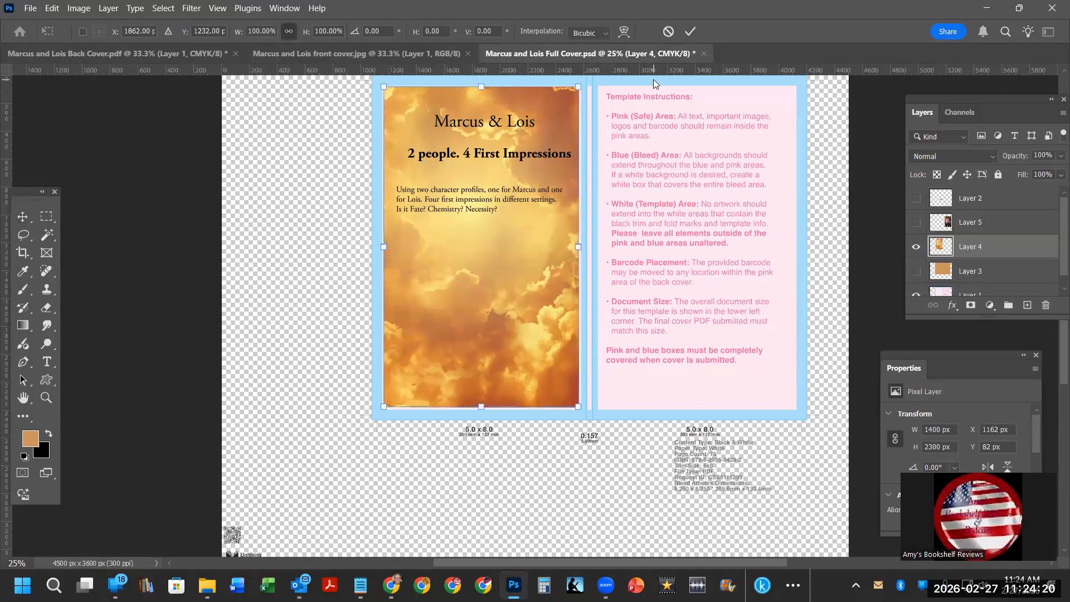
pyautogui.scroll(2, 633, 274)
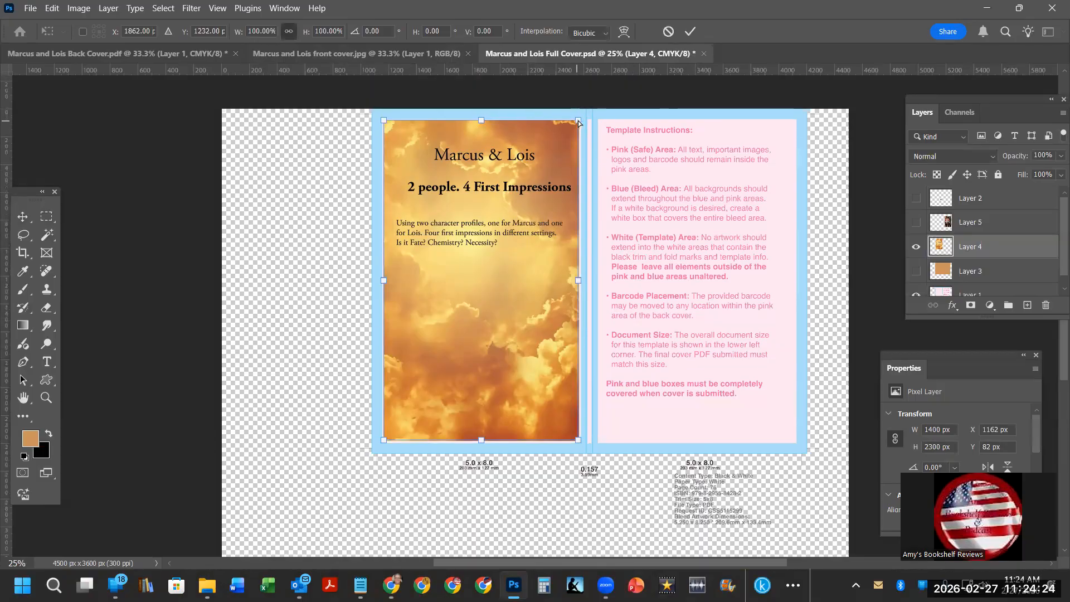
pyautogui.moveTo(578, 120); pyautogui.dragTo(579, 119)
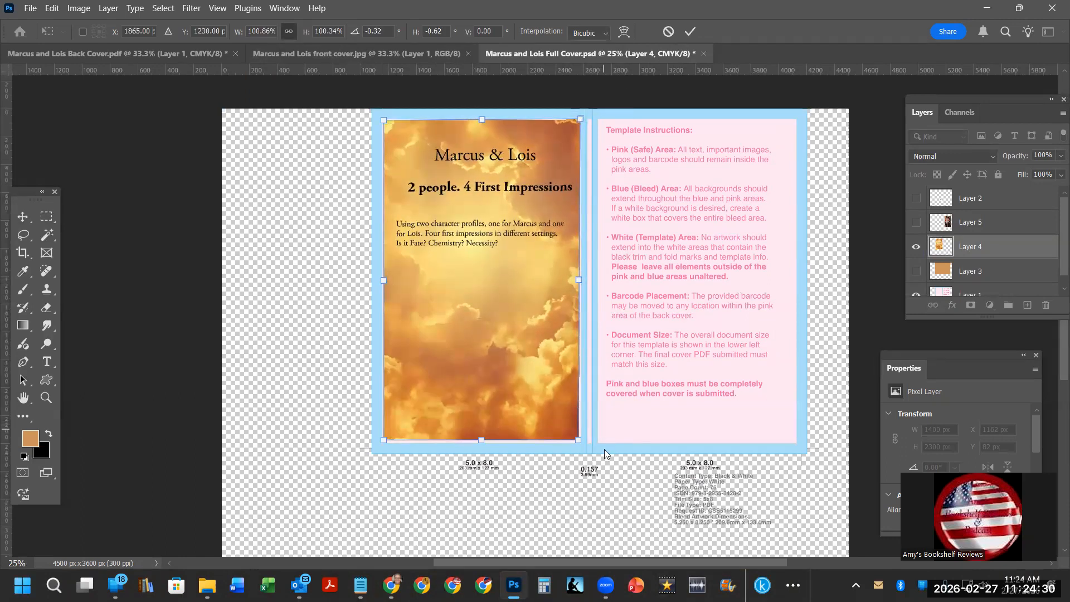
pyautogui.moveTo(578, 444); pyautogui.dragTo(579, 446)
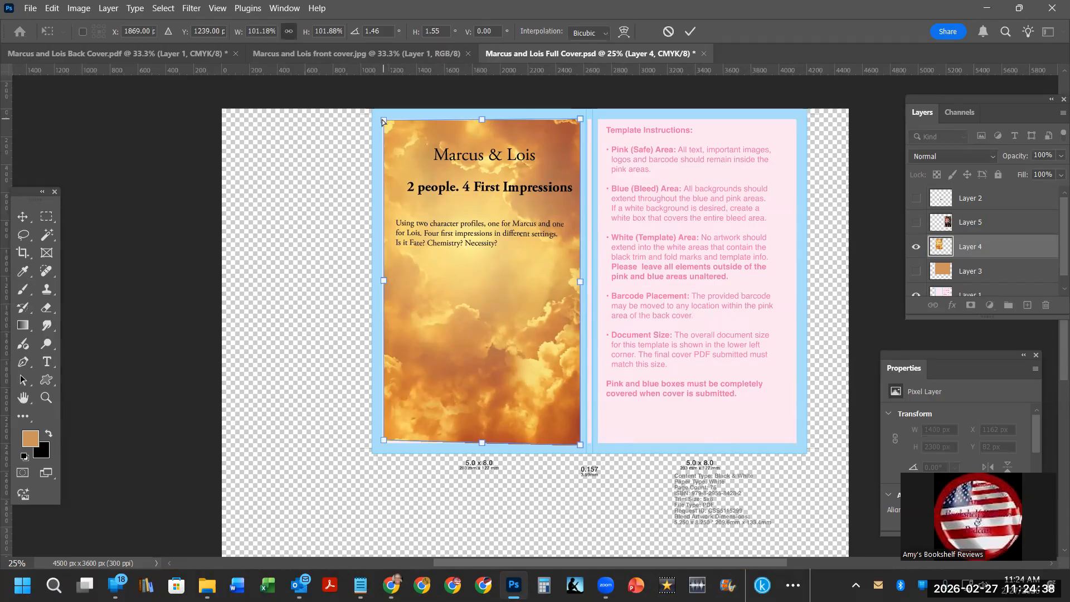
pyautogui.moveTo(383, 121); pyautogui.dragTo(380, 122)
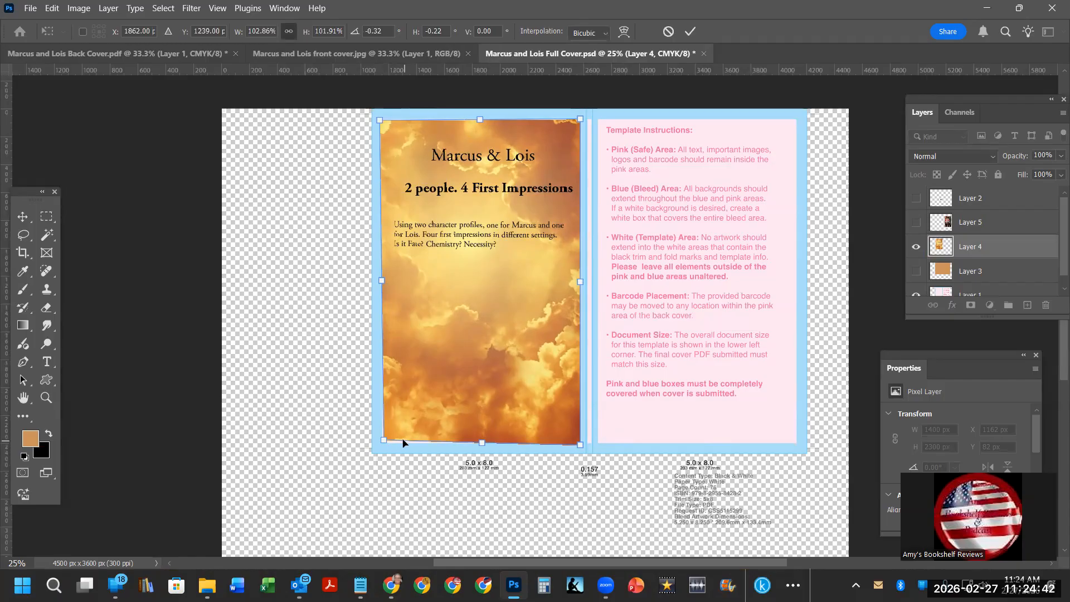
pyautogui.moveTo(383, 440); pyautogui.dragTo(380, 443)
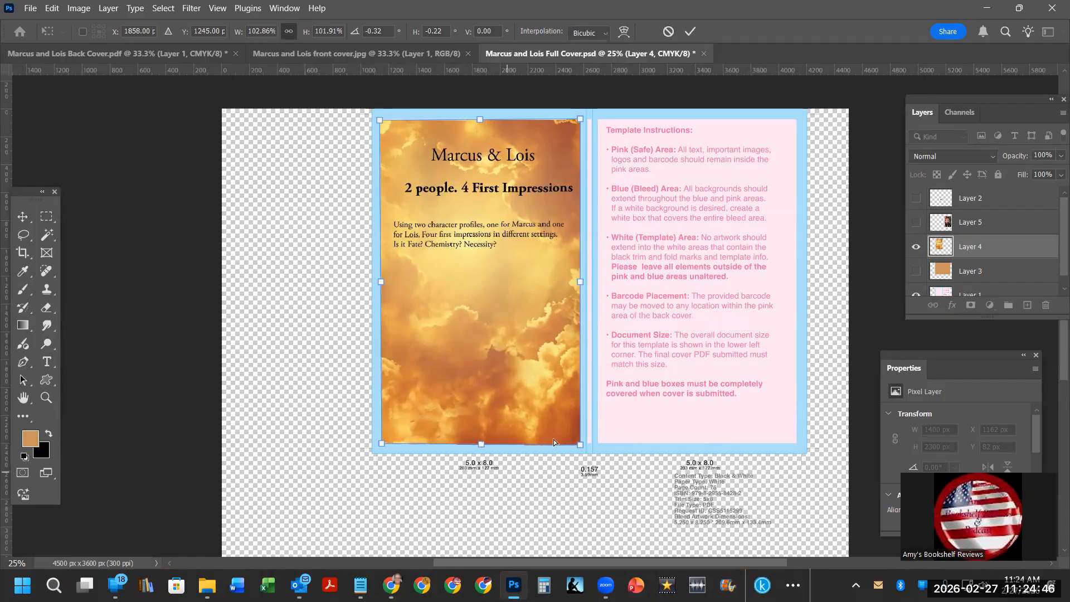
pyautogui.click(690, 32)
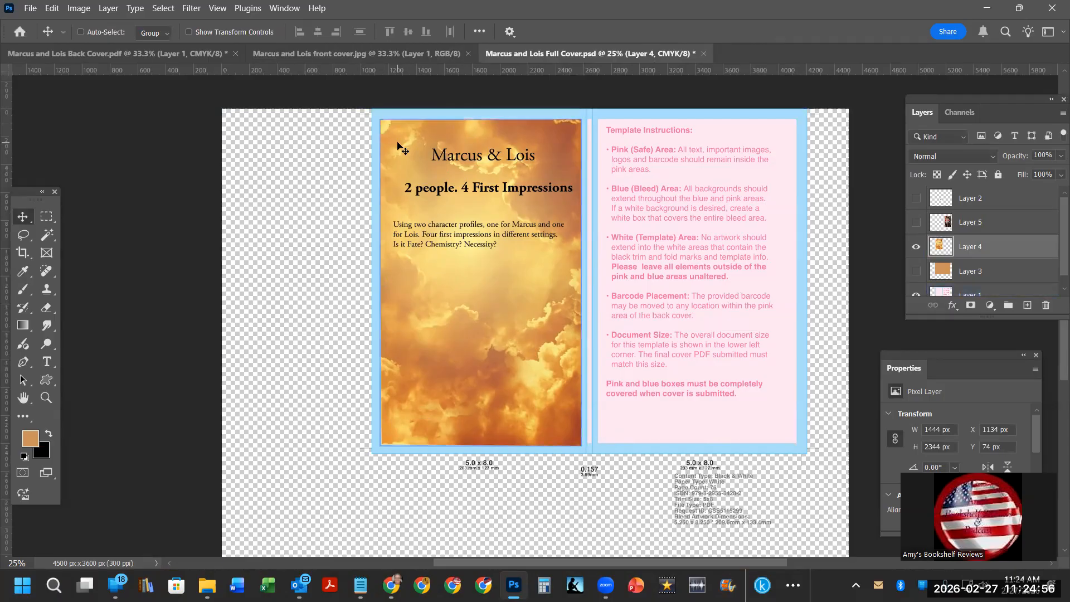
# Refine the back cover's corners against the pink area, about 1433 × 2330 px overall, and check it against the background fill
pyautogui.hotkey('ctrl', '+')
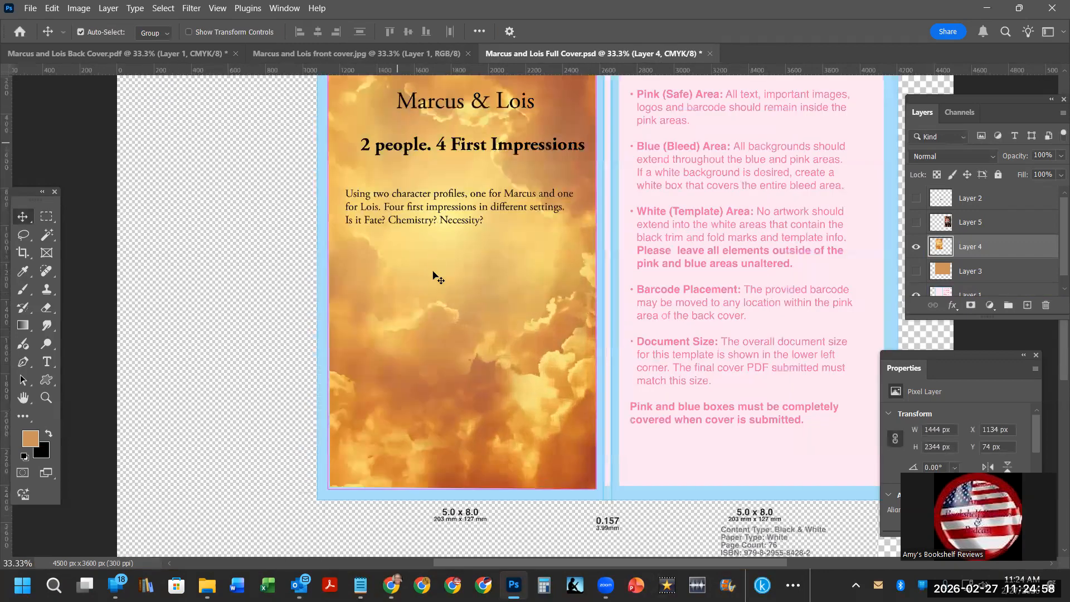
pyautogui.scroll(2, 432, 273)
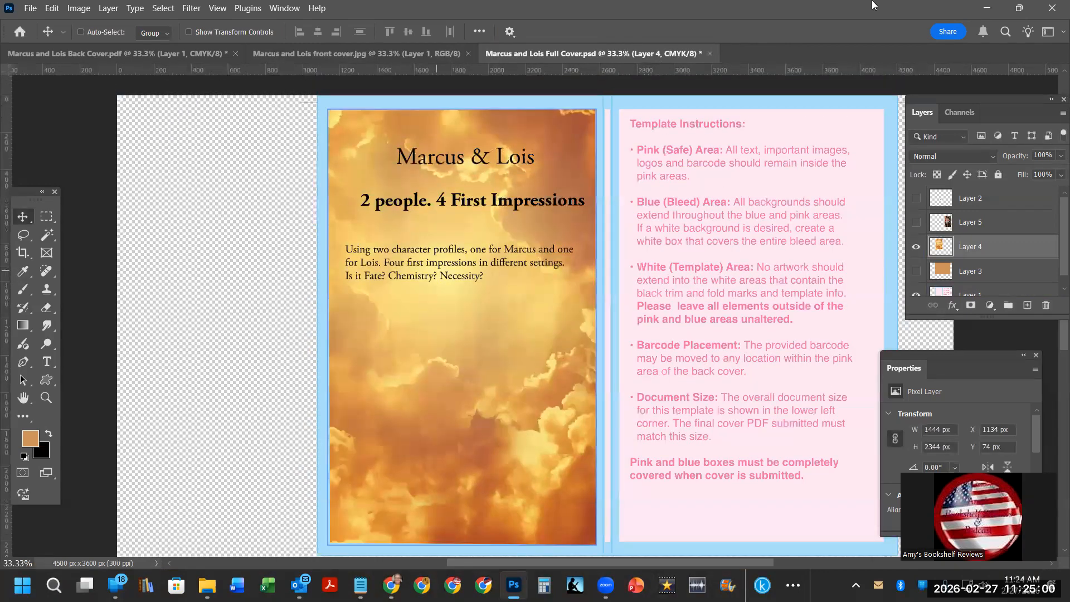
pyautogui.click(52, 8)
pyautogui.moveTo(120, 322)
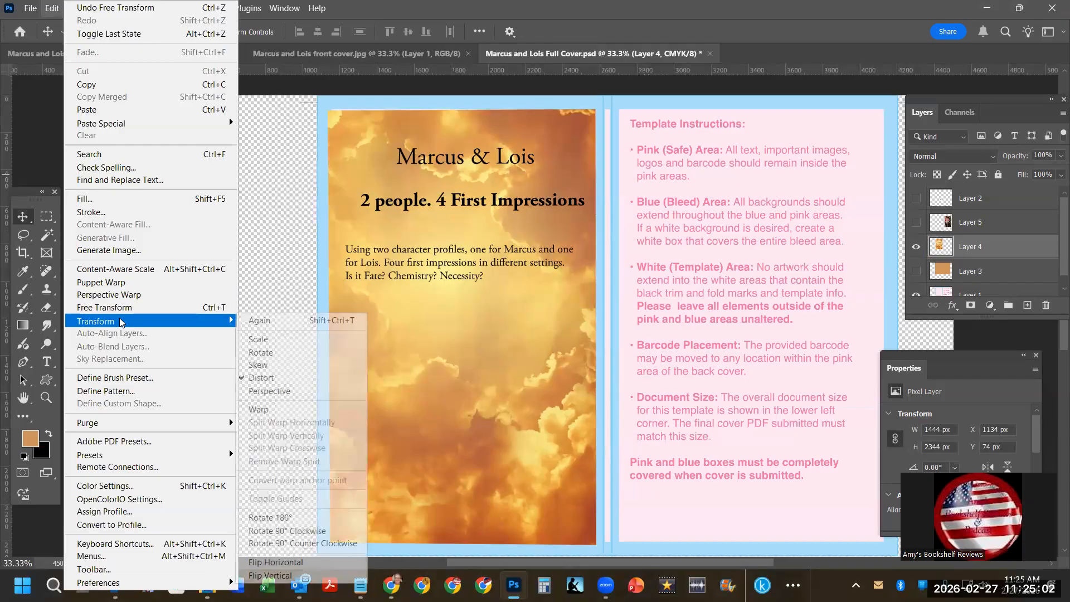
pyautogui.click(259, 364)
pyautogui.moveTo(323, 111); pyautogui.dragTo(331, 110)
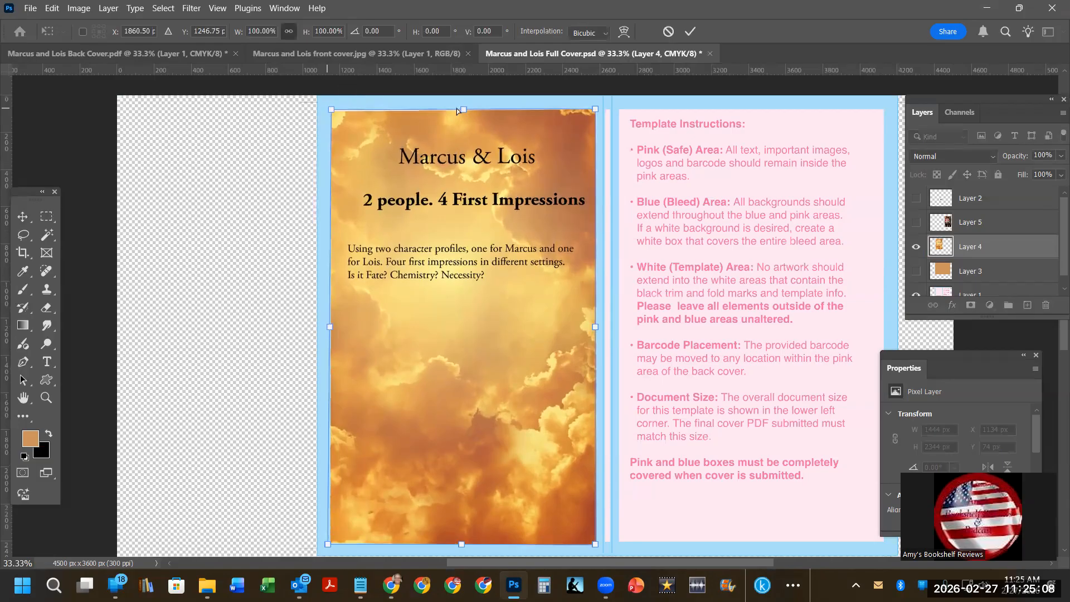
pyautogui.scroll(-2, 624, 372)
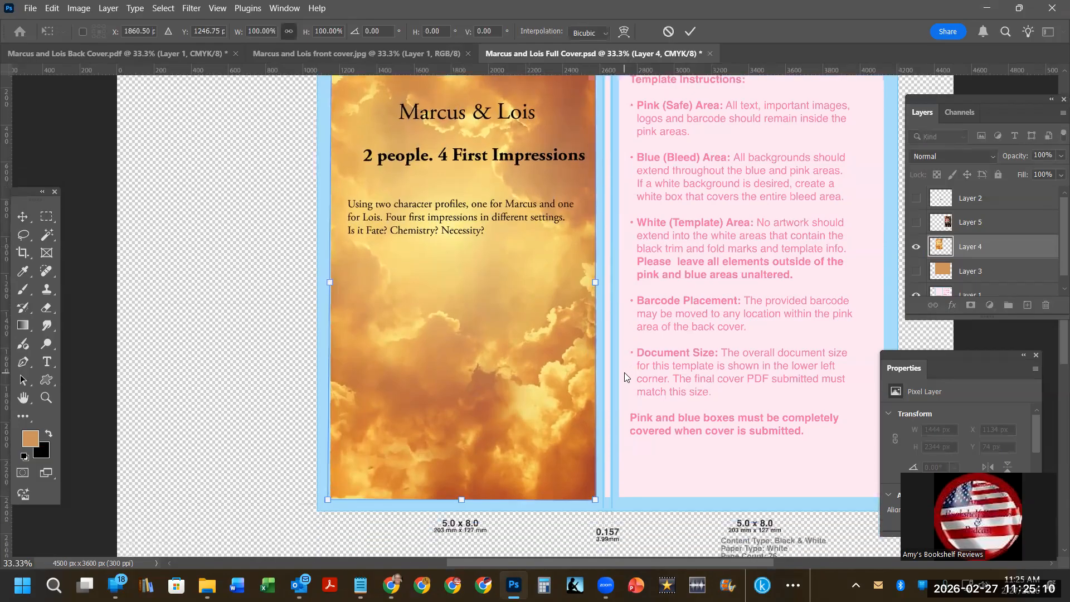
pyautogui.moveTo(327, 499); pyautogui.dragTo(329, 498)
pyautogui.moveTo(596, 501); pyautogui.dragTo(596, 498)
pyautogui.scroll(2, 802, 339)
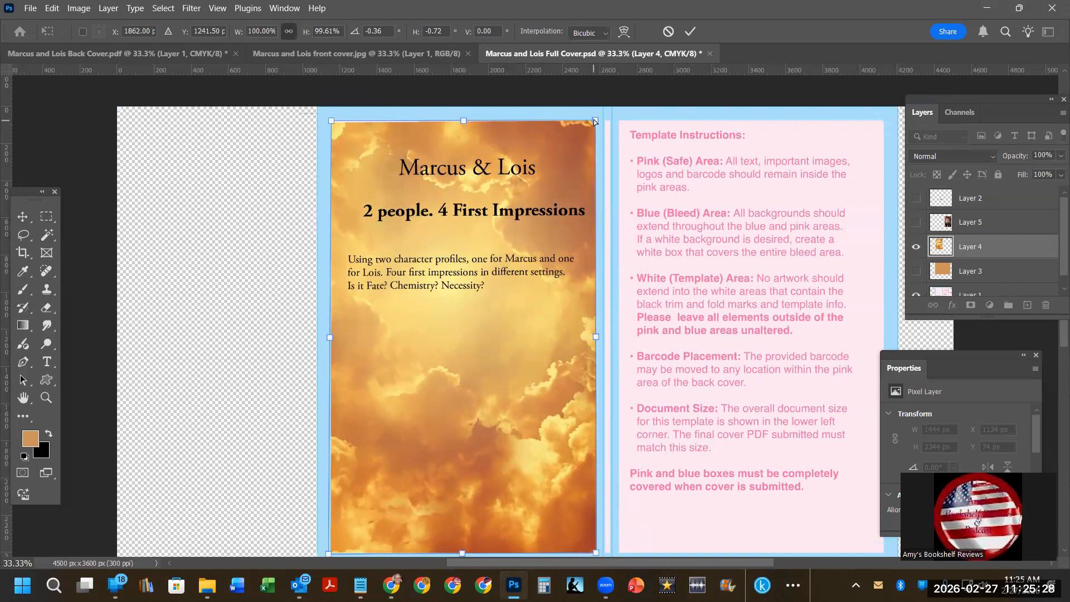
pyautogui.moveTo(595, 126); pyautogui.dragTo(540, 126)
pyautogui.moveTo(331, 119); pyautogui.dragTo(332, 119)
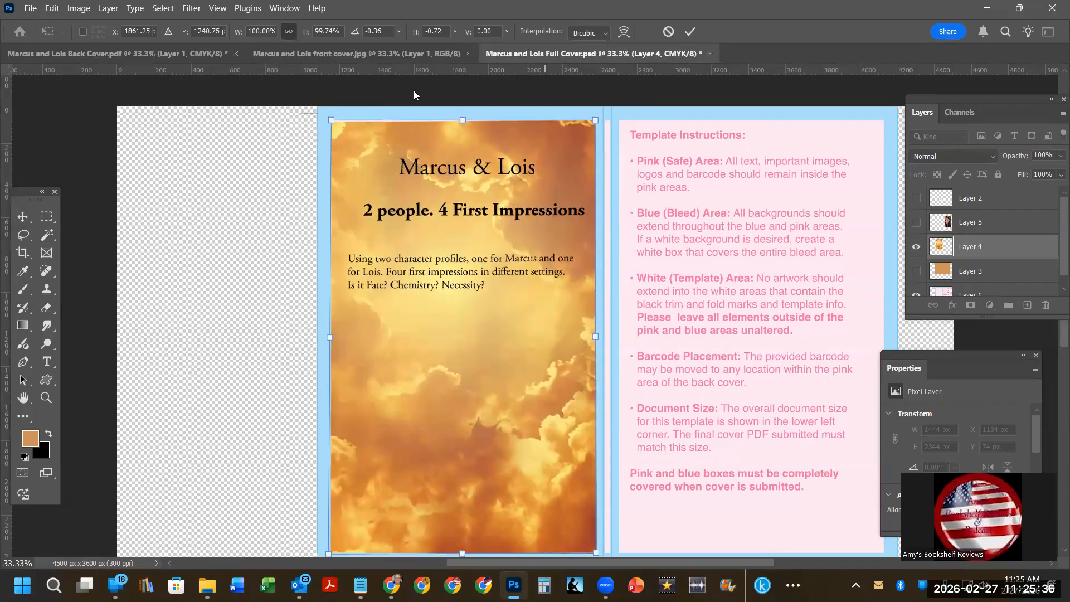
pyautogui.press('Return')
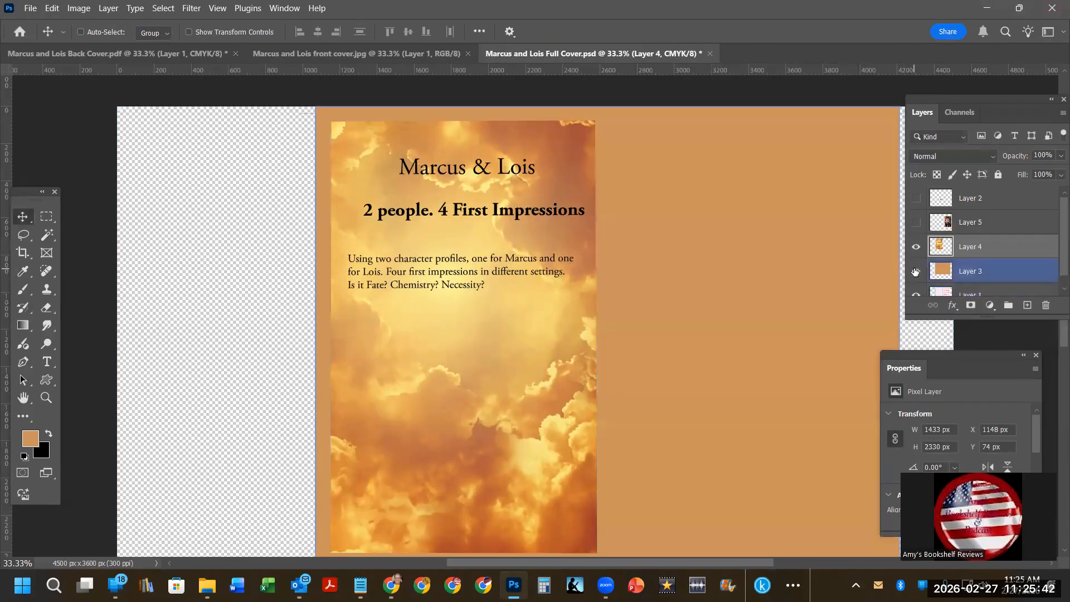
pyautogui.click(915, 271)
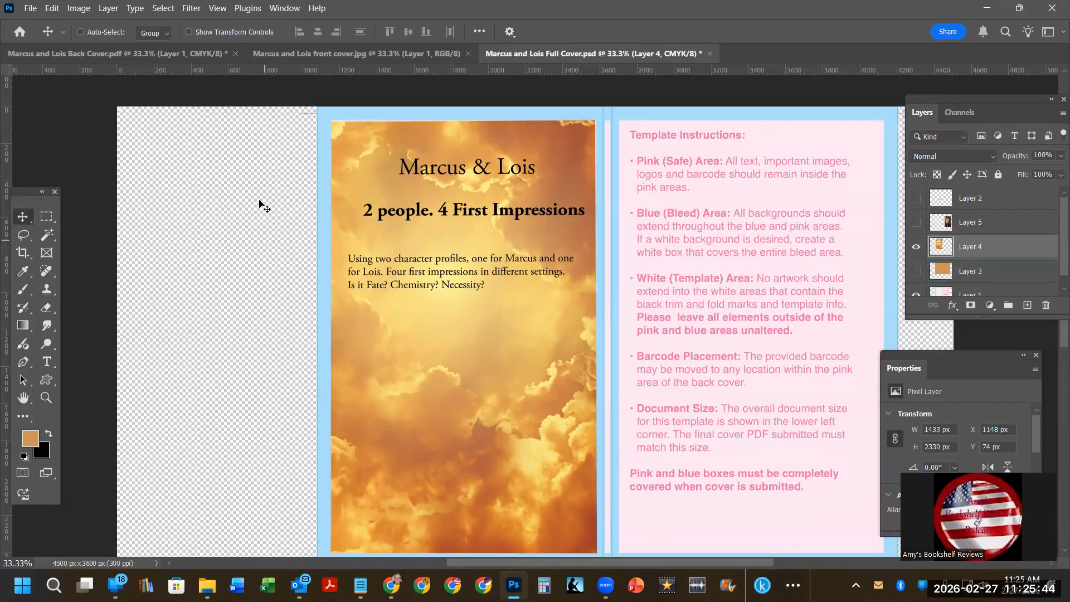
# Show the front cover layer and place its artwork over the template's front pink area, at about X 2698 px, Y 89 px
pyautogui.moveTo(601, 562); pyautogui.dragTo(649, 563)
pyautogui.click(994, 223)
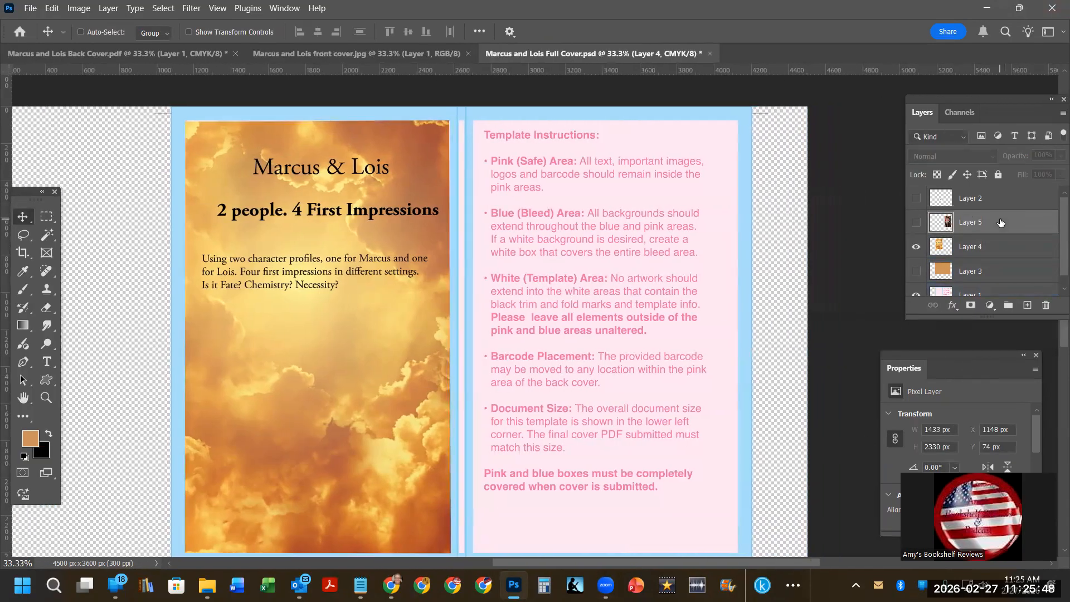
pyautogui.click(916, 222)
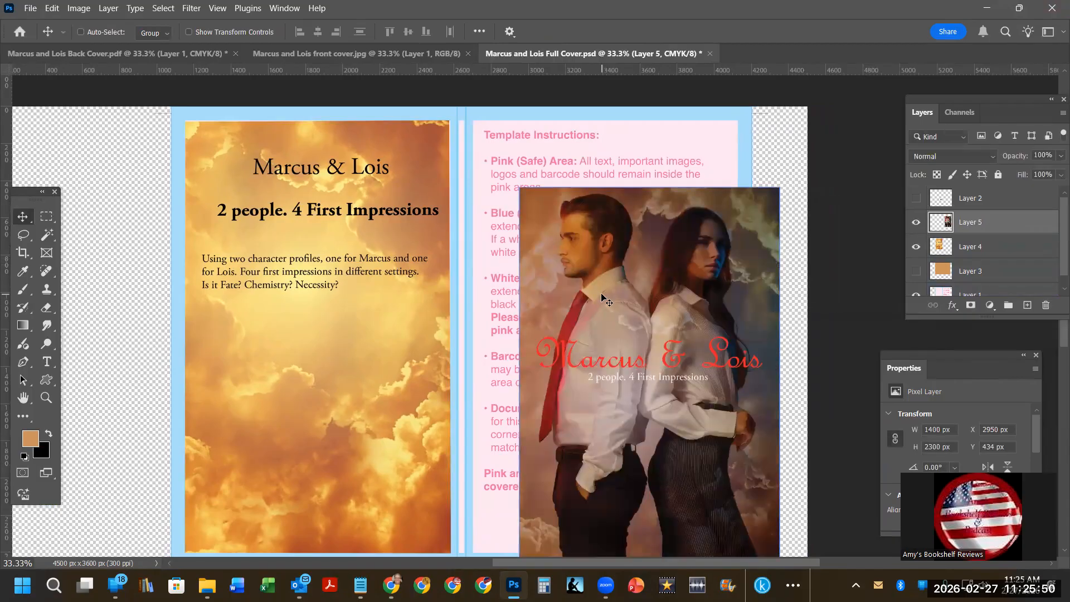
pyautogui.moveTo(602, 299); pyautogui.dragTo(609, 254)
pyautogui.scroll(-1, 659, 264)
# Distort the front cover artwork, stretching its two outer corners and lower spine-side corner toward the edges of the template's pink area
pyautogui.click(52, 8)
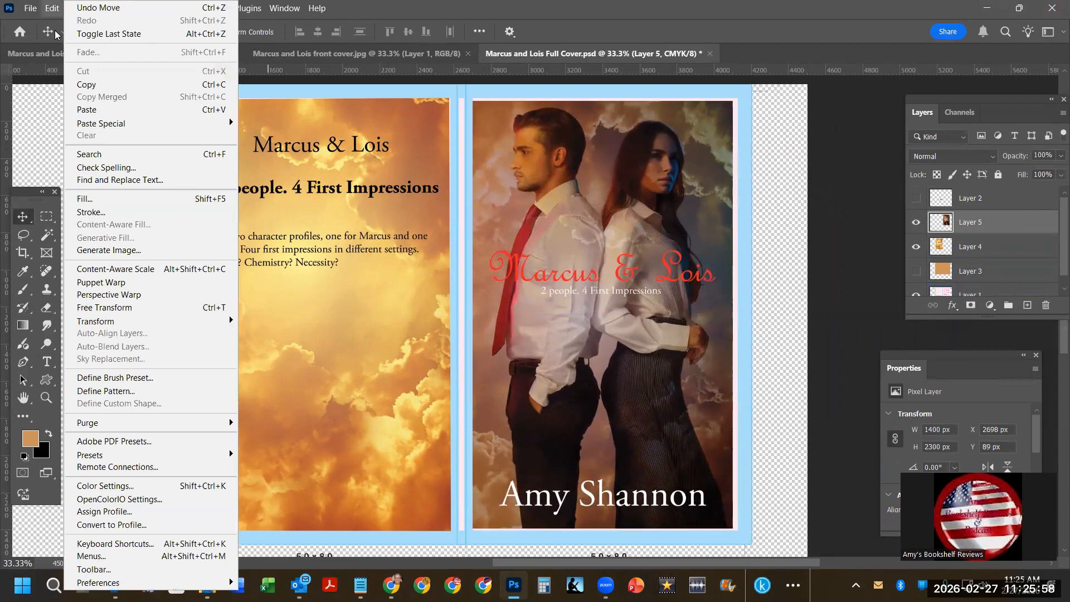
pyautogui.moveTo(145, 321)
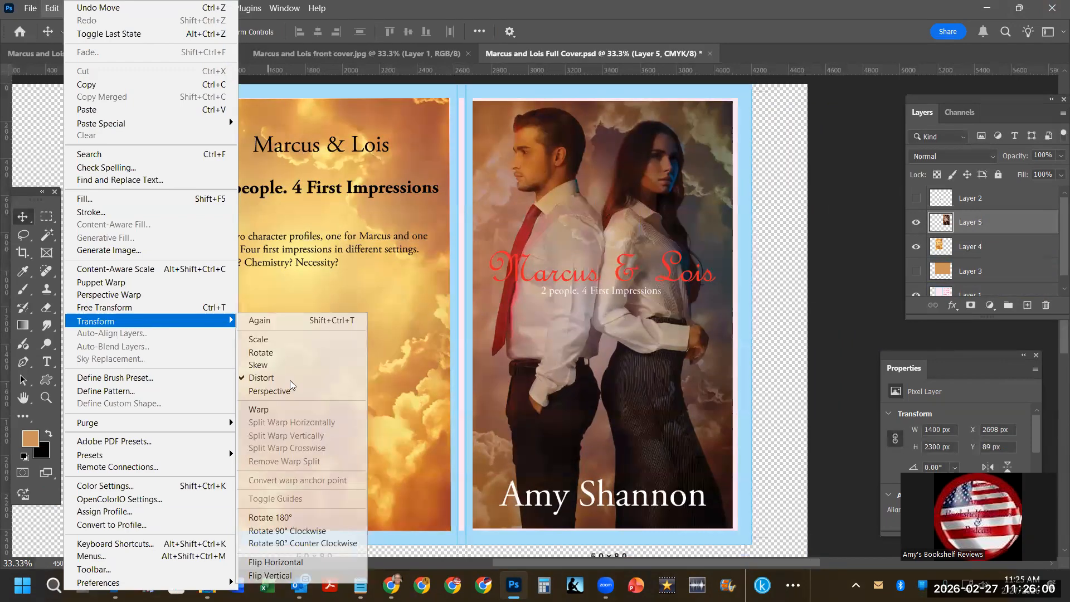
pyautogui.click(290, 379)
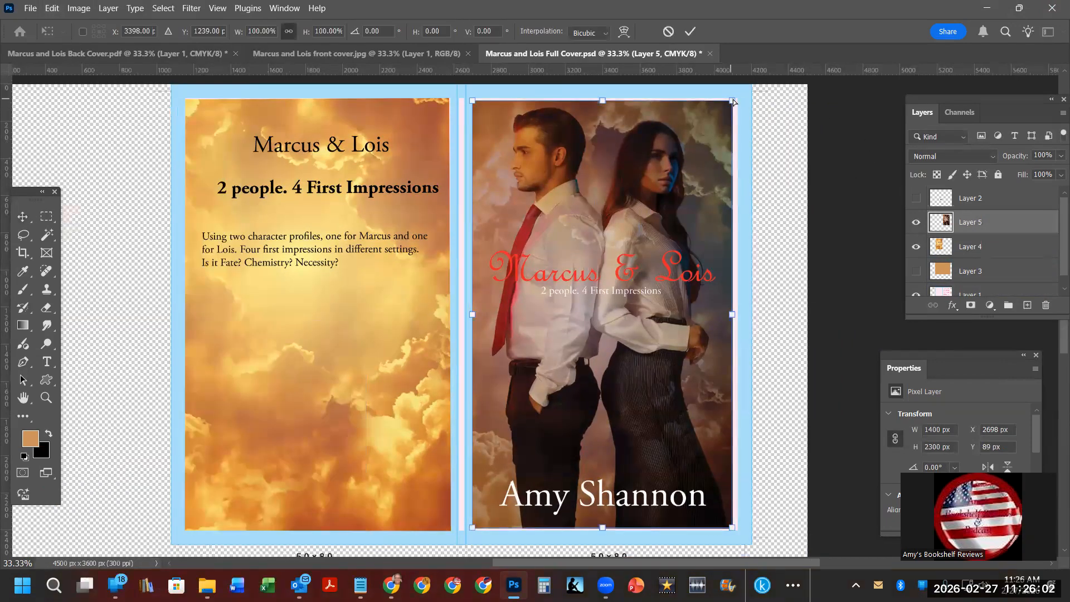
pyautogui.moveTo(733, 101); pyautogui.dragTo(738, 96)
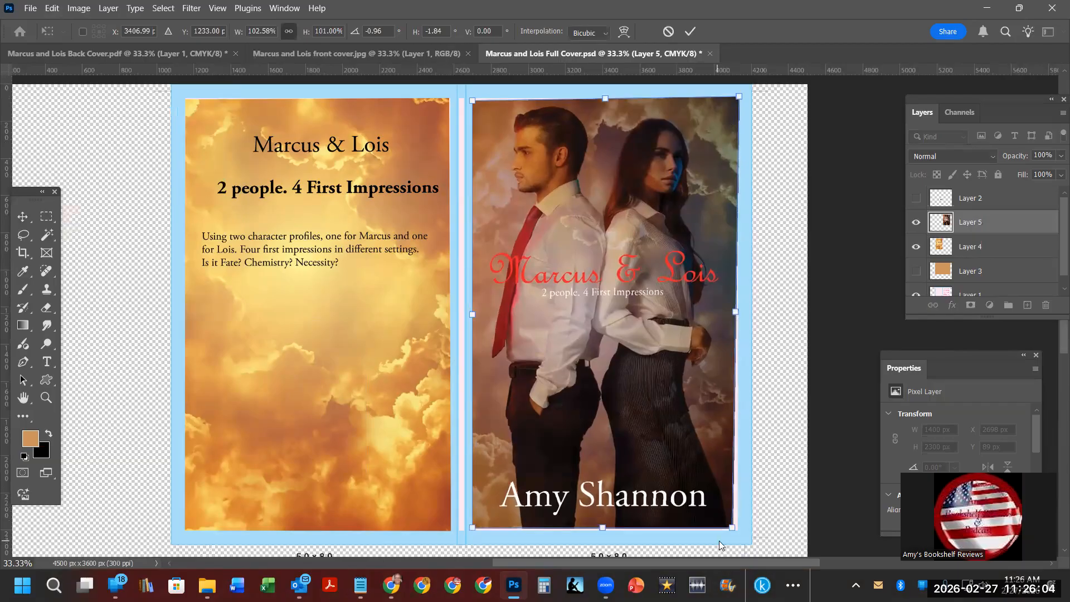
pyautogui.moveTo(733, 528); pyautogui.dragTo(737, 533)
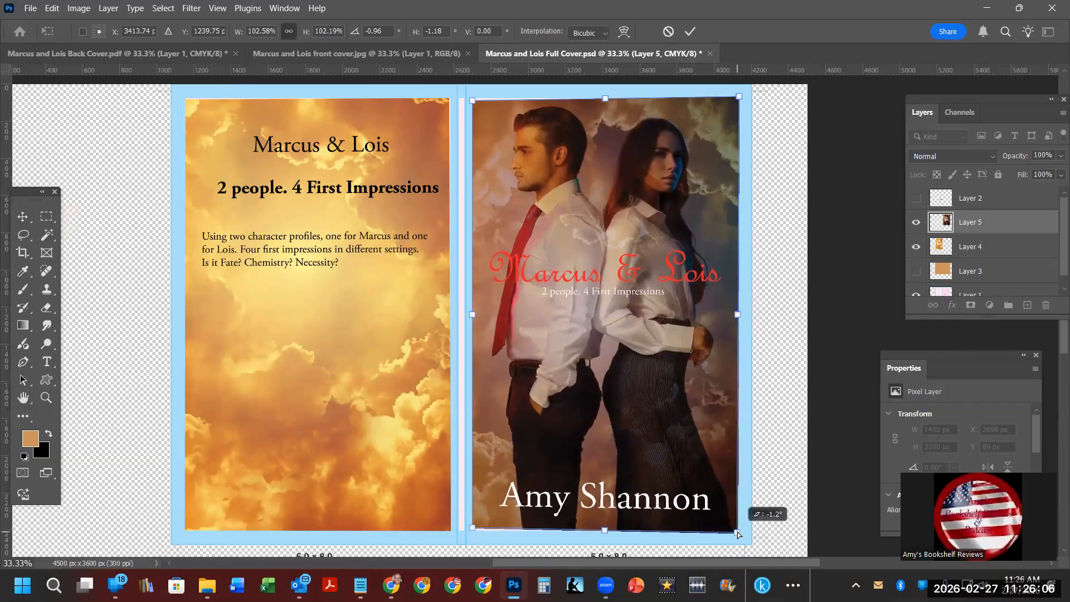
pyautogui.moveTo(472, 528); pyautogui.dragTo(473, 531)
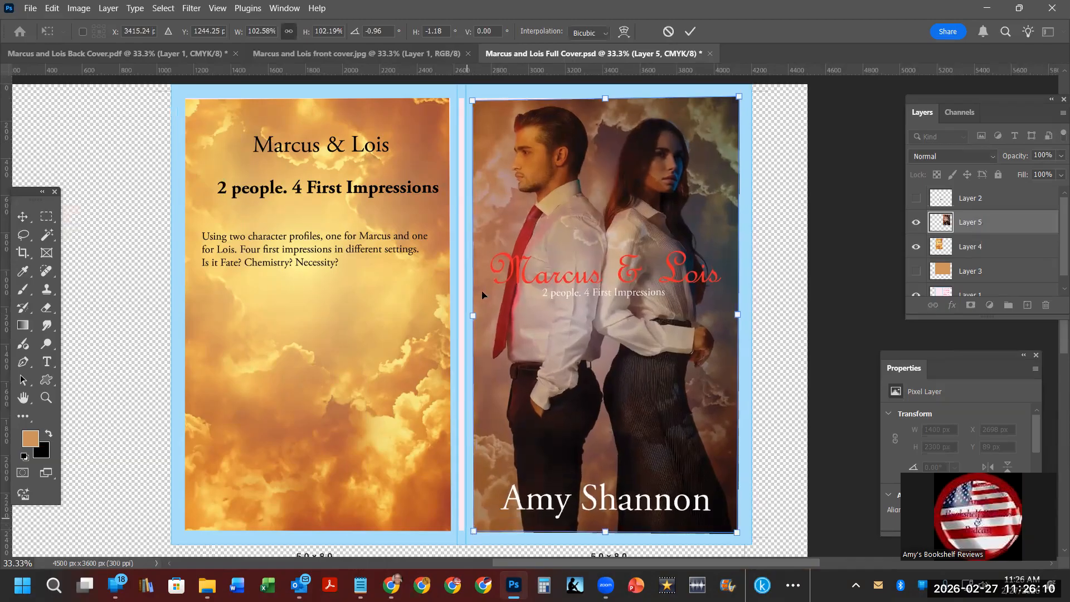
# Refine the front cover's corners against the pink area, about 1427 × 2336 px overall, and apply the distortion
pyautogui.moveTo(470, 102); pyautogui.dragTo(472, 99)
pyautogui.moveTo(739, 97); pyautogui.dragTo(736, 99)
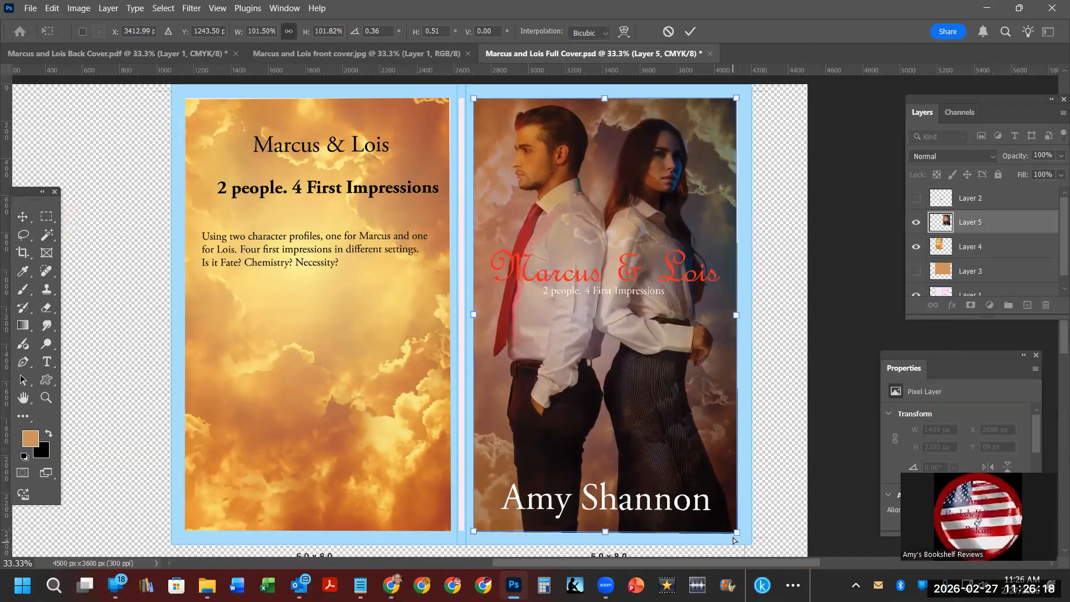
pyautogui.moveTo(736, 535); pyautogui.dragTo(735, 531)
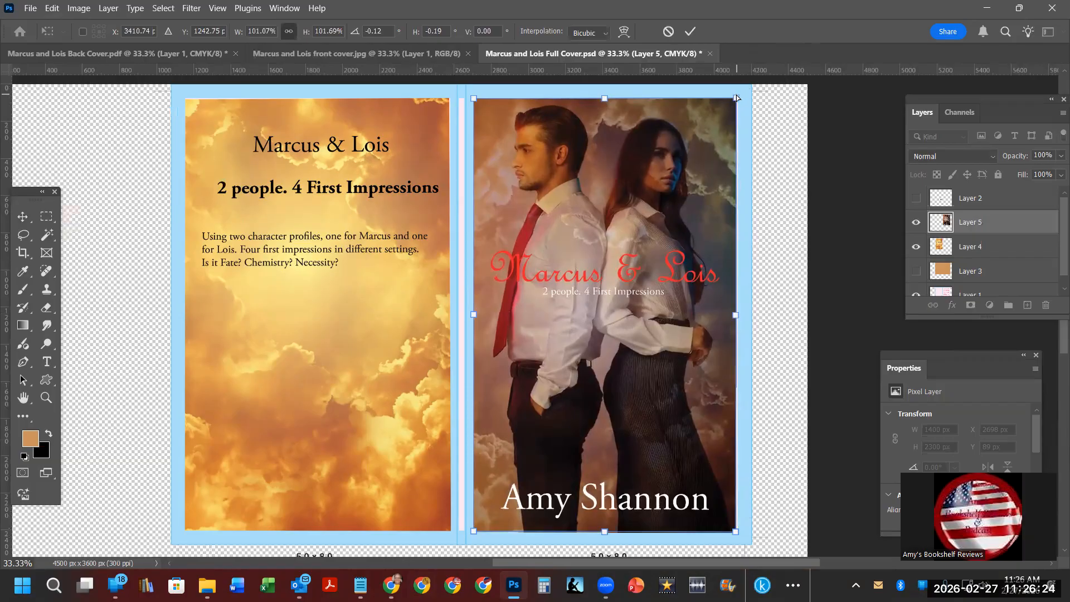
pyautogui.moveTo(736, 99); pyautogui.dragTo(734, 99)
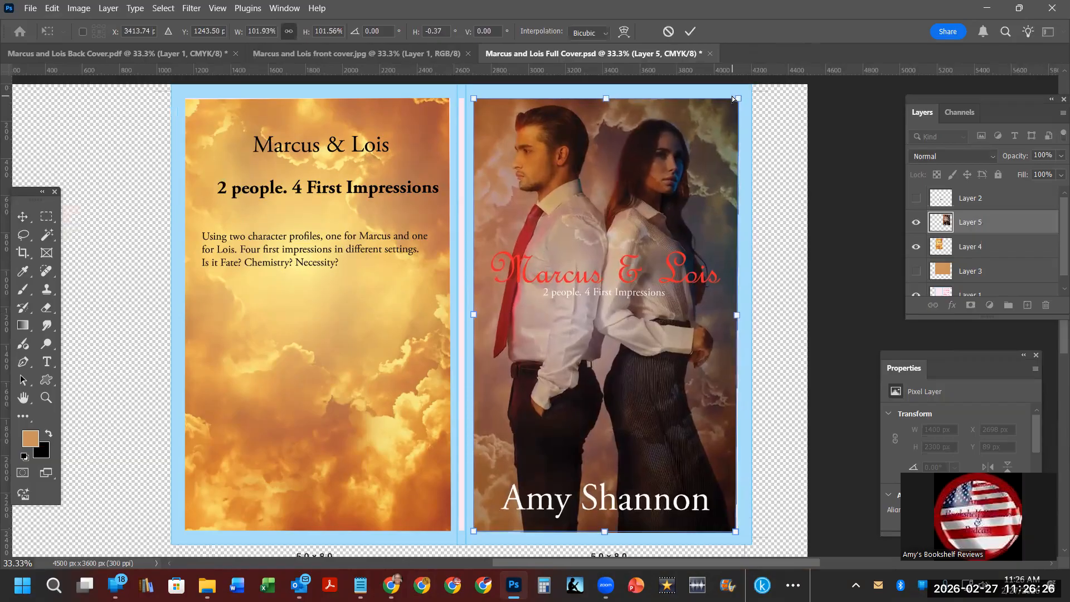
pyautogui.moveTo(510, 72)
pyautogui.mouseDown()
pyautogui.moveTo(509, 96)
pyautogui.moveTo(508, 74)
pyautogui.mouseUp()
pyautogui.click(691, 31)
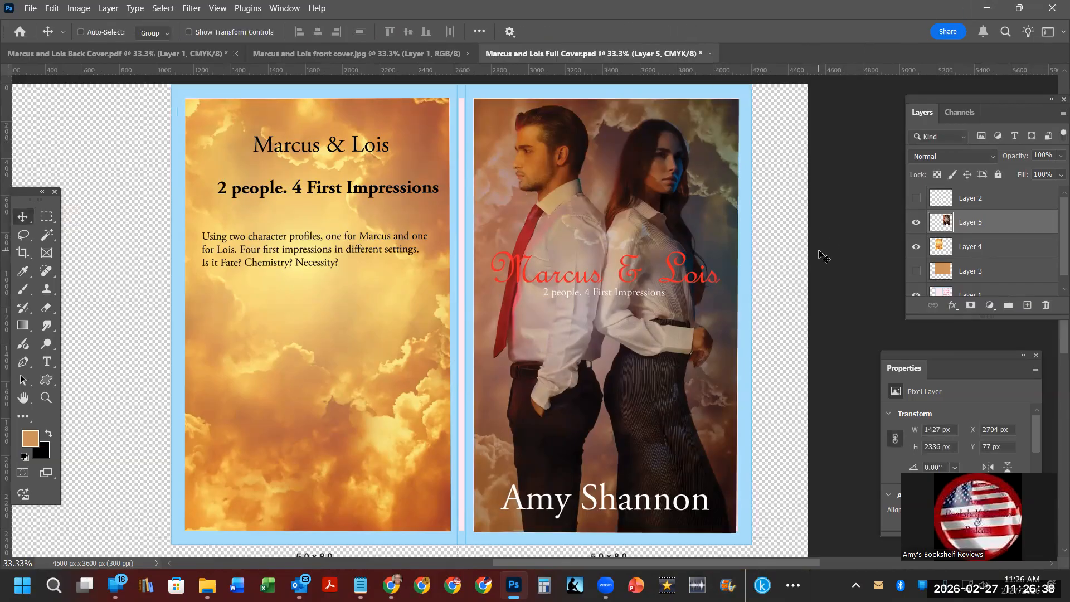
# Show the background fill and barcode layers and hide the template layer, Layer 1
pyautogui.click(916, 271)
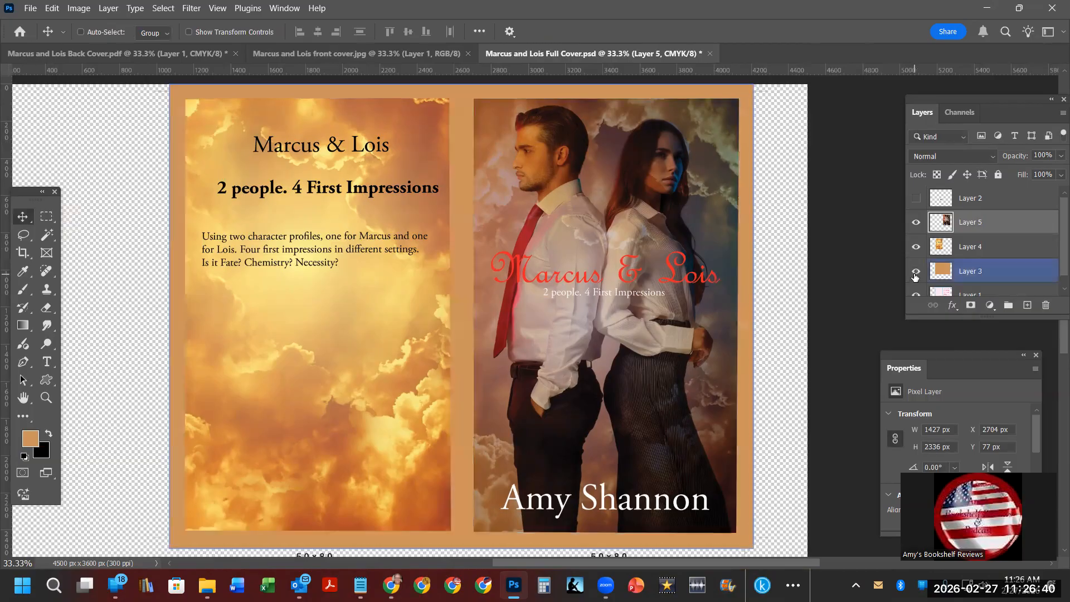
pyautogui.click(917, 288)
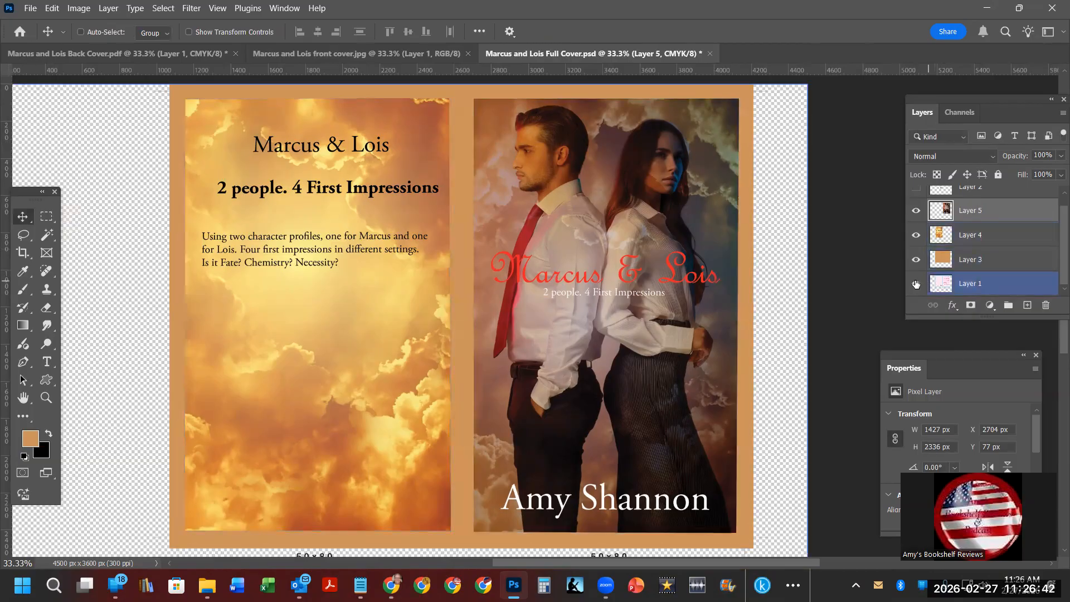
pyautogui.click(916, 284)
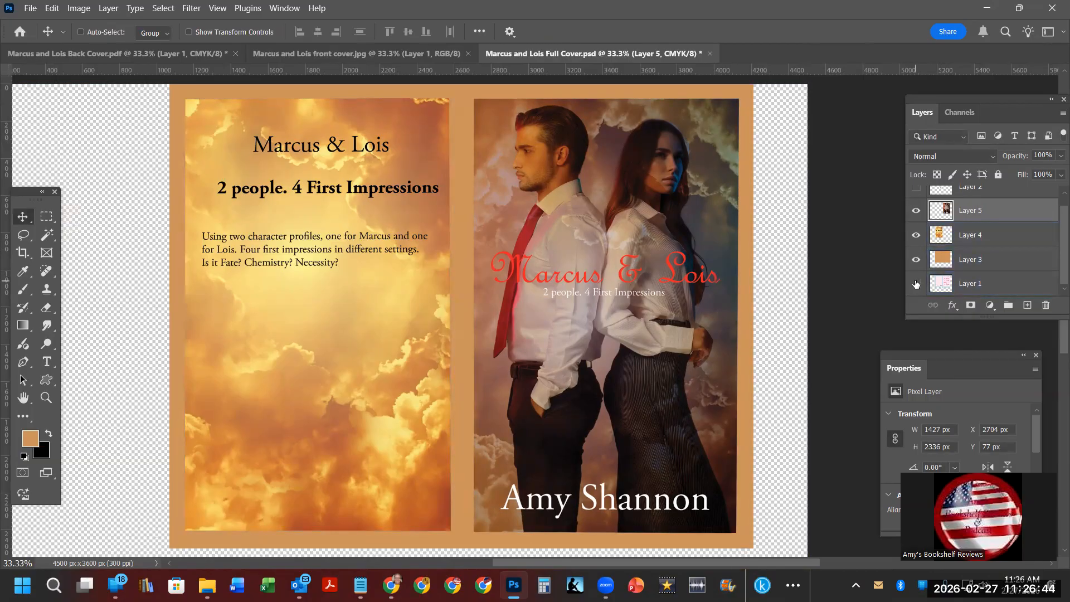
pyautogui.scroll(1, 916, 284)
pyautogui.click(916, 198)
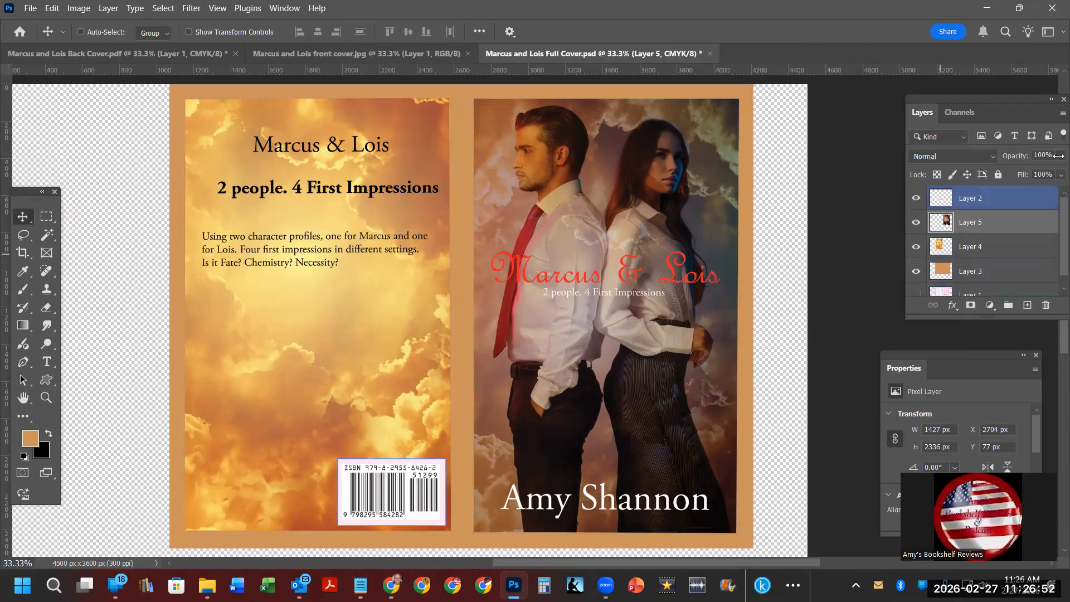
# Move the barcode inward from the back cover's corner to about X 1903 px, Y 1932 px, and save the Photoshop document
pyautogui.keyDown('ctrl'); pyautogui.click(398, 484); pyautogui.keyUp('ctrl')
pyautogui.moveTo(405, 487); pyautogui.dragTo(392, 474)
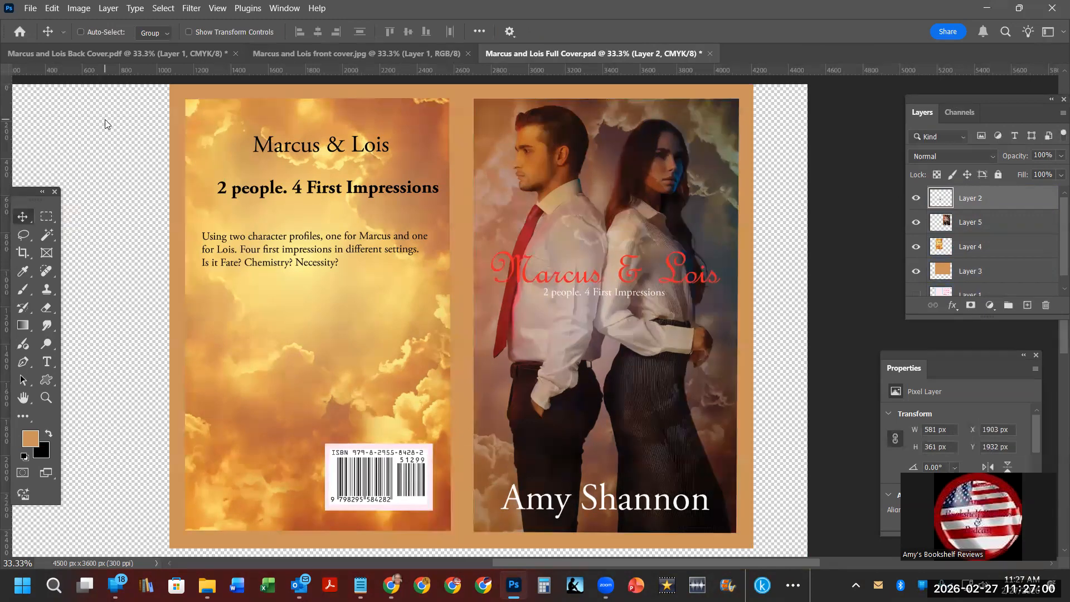
pyautogui.click(31, 8)
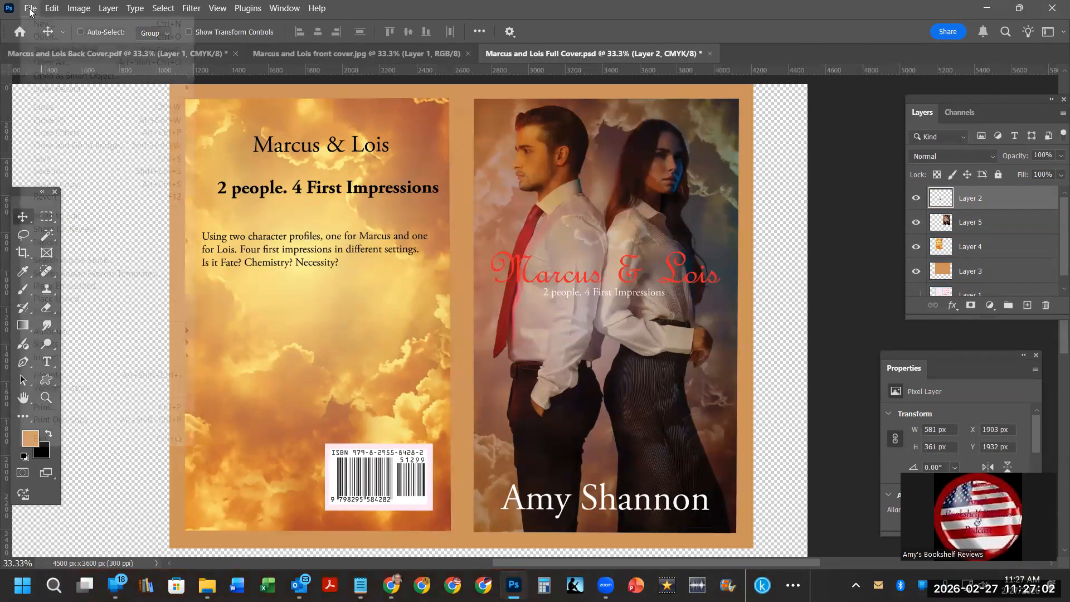
pyautogui.click(49, 160)
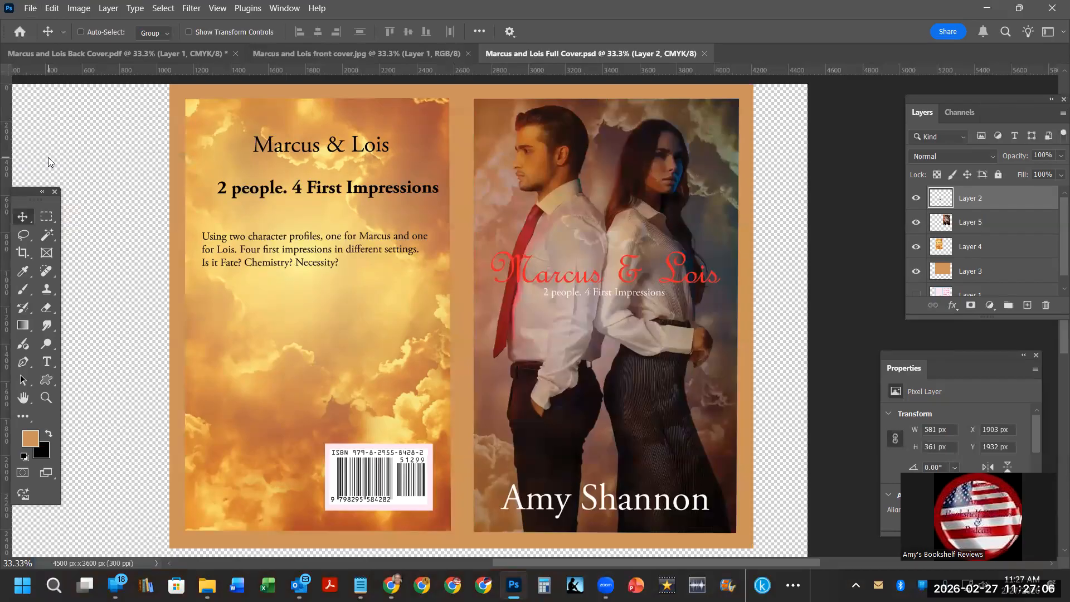
# Save the full cover as a Photoshop PDF named "Marcus and Lois Full Cover" in the Cover folder, accepting the settings notice
pyautogui.click(31, 9)
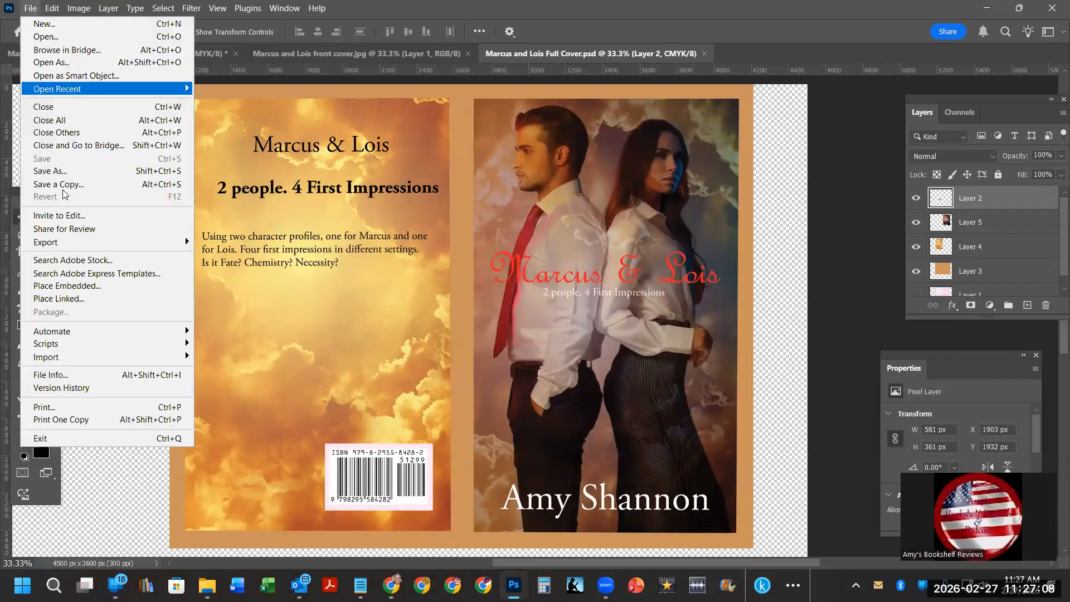
pyautogui.click(63, 172)
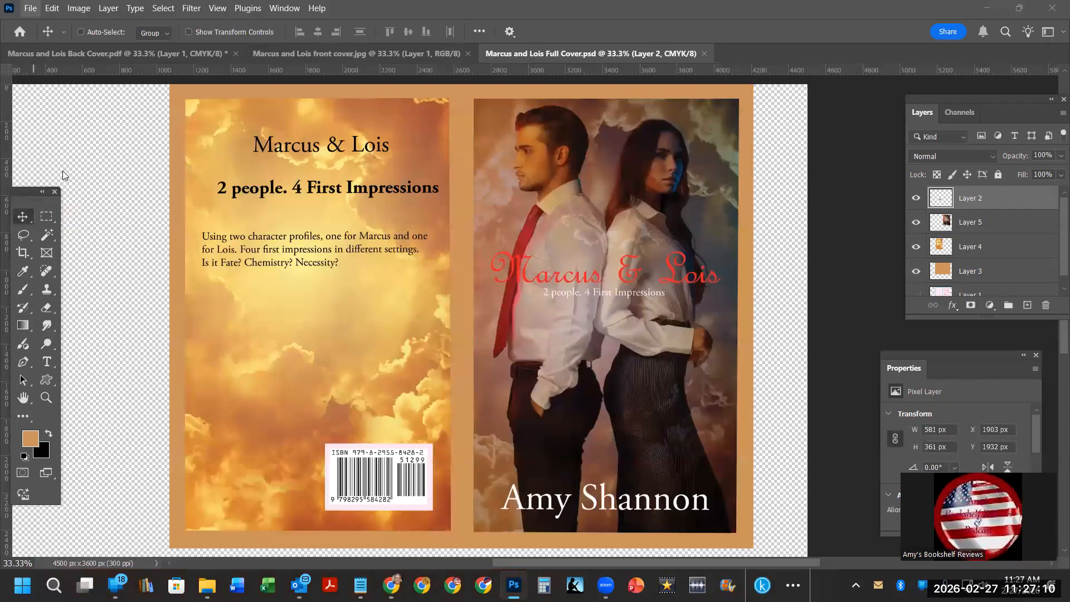
pyautogui.click(149, 249)
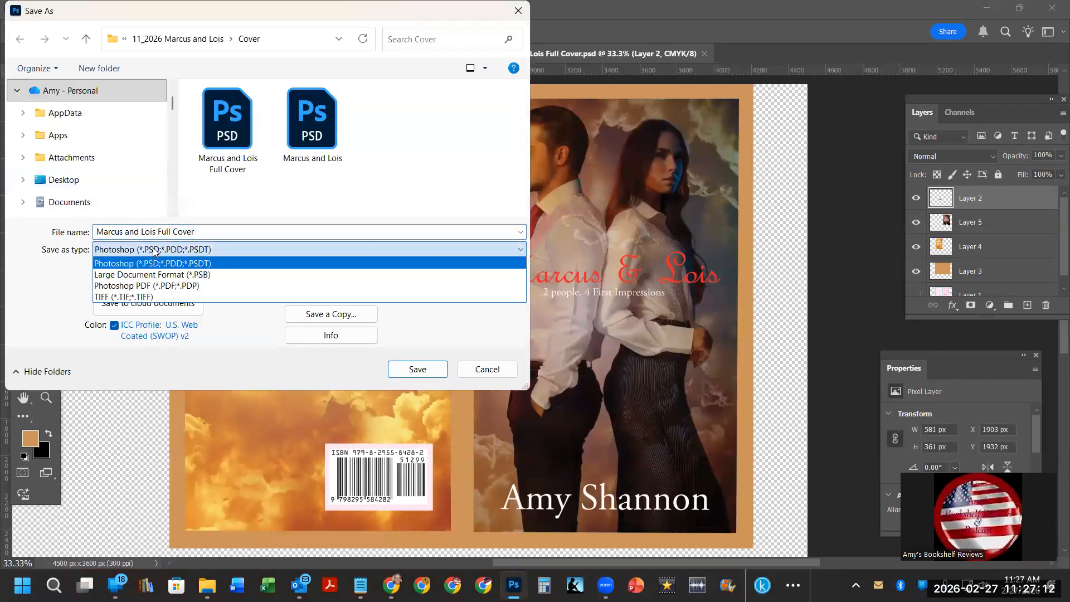
pyautogui.click(171, 286)
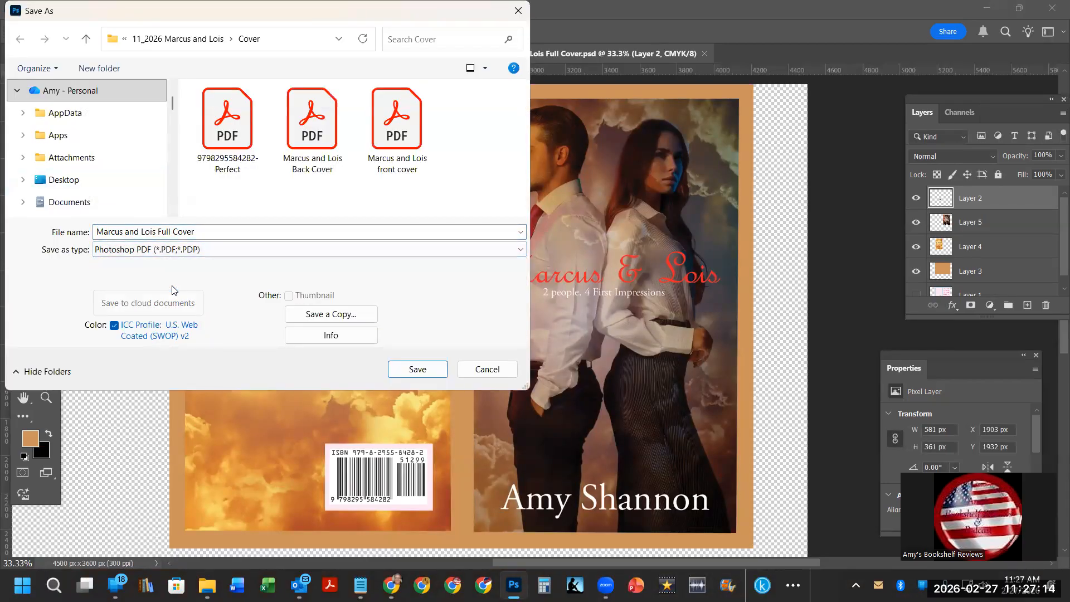
pyautogui.click(410, 368)
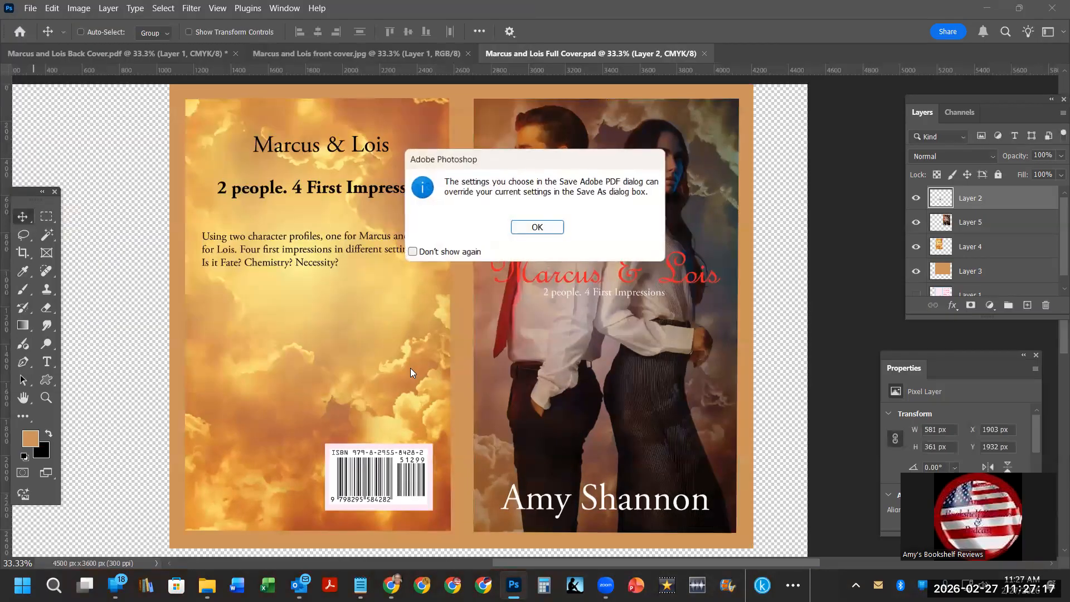
pyautogui.click(534, 227)
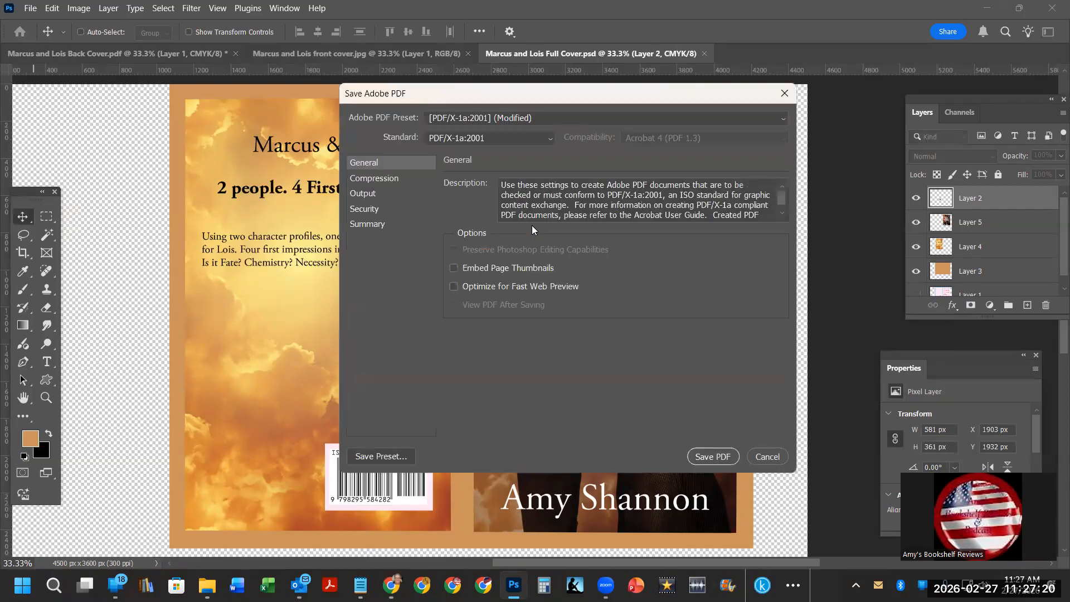
# Choose the PDF/X-1a:2001 preset for the full cover and save the PDF
pyautogui.click(455, 122)
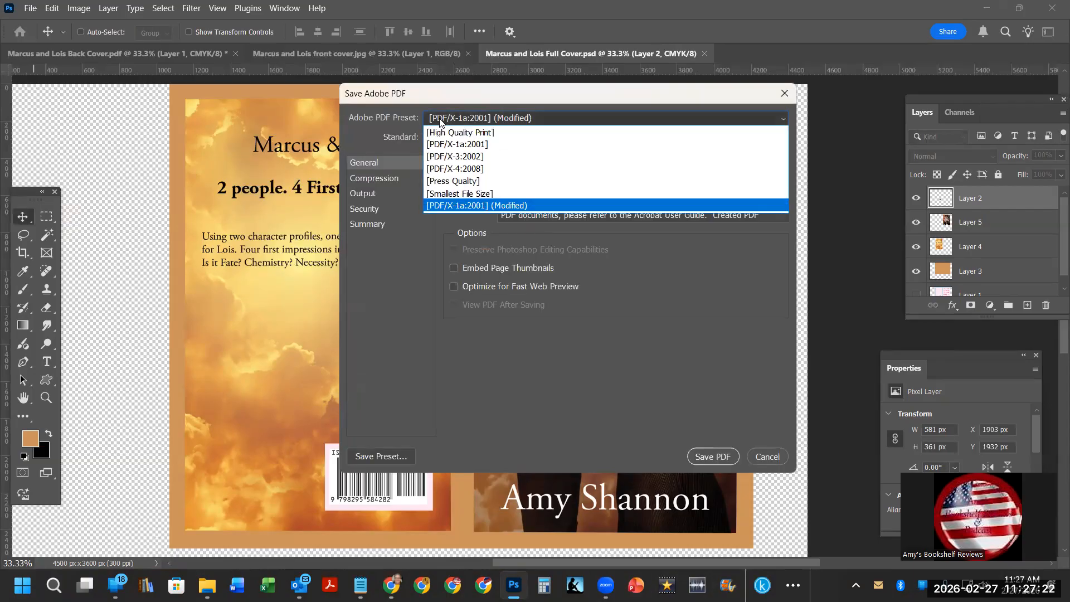
pyautogui.click(479, 146)
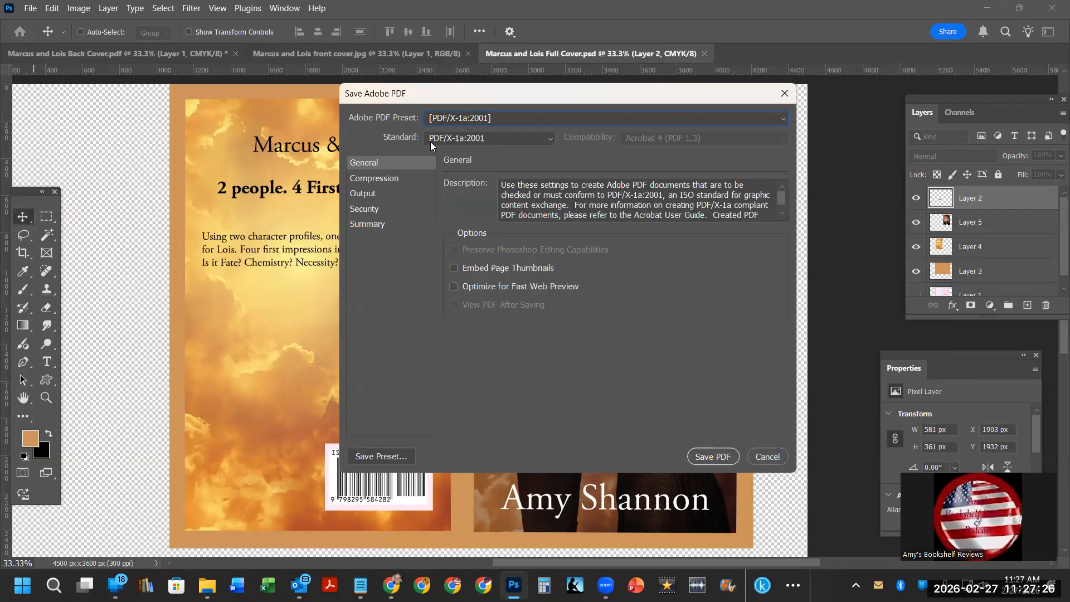
pyautogui.click(497, 122)
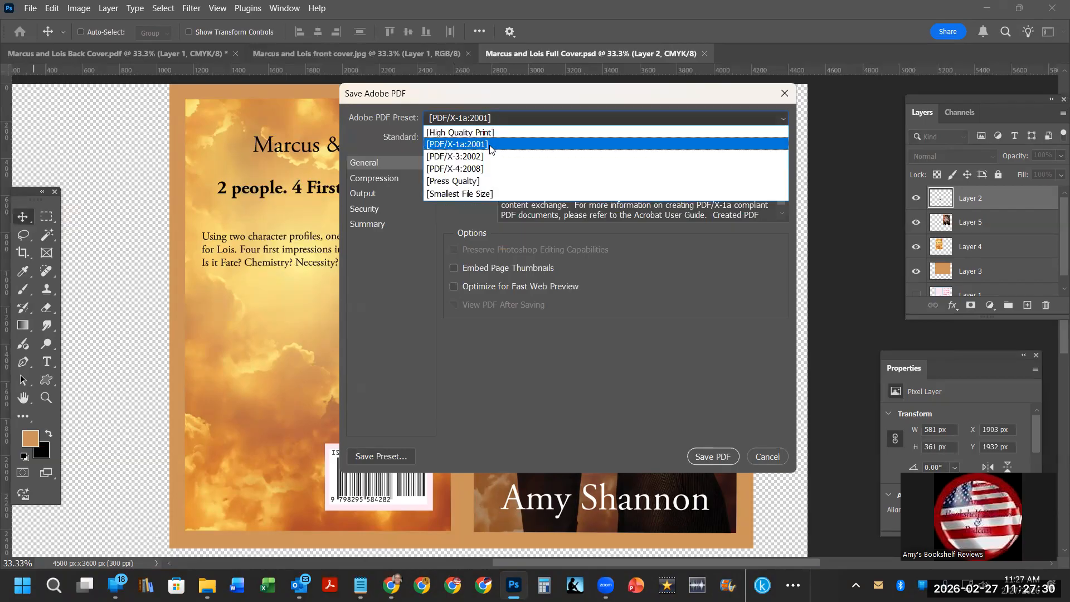
pyautogui.click(490, 145)
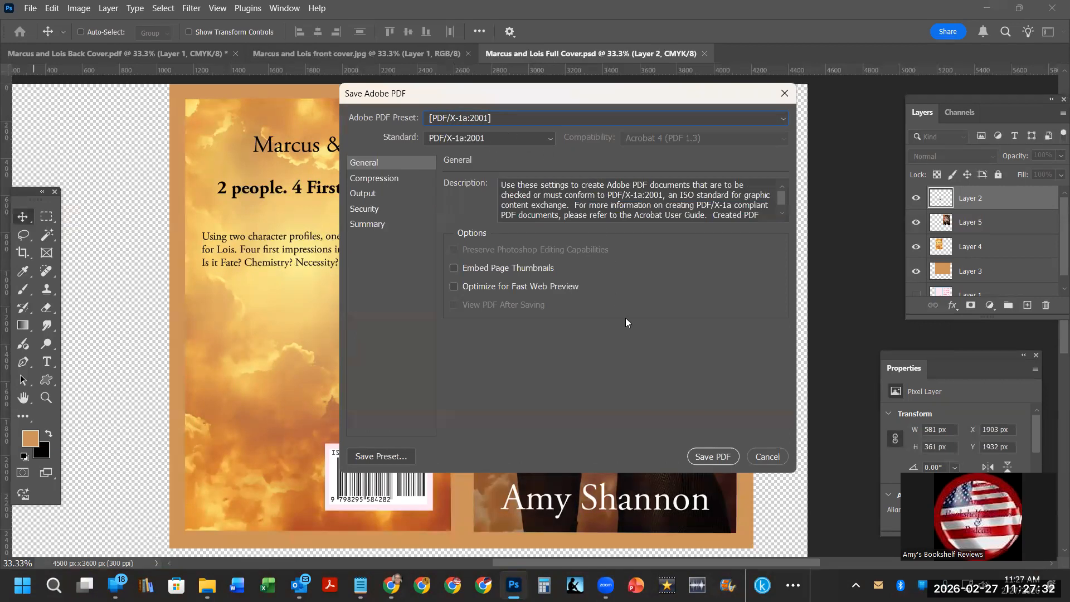
pyautogui.click(711, 458)
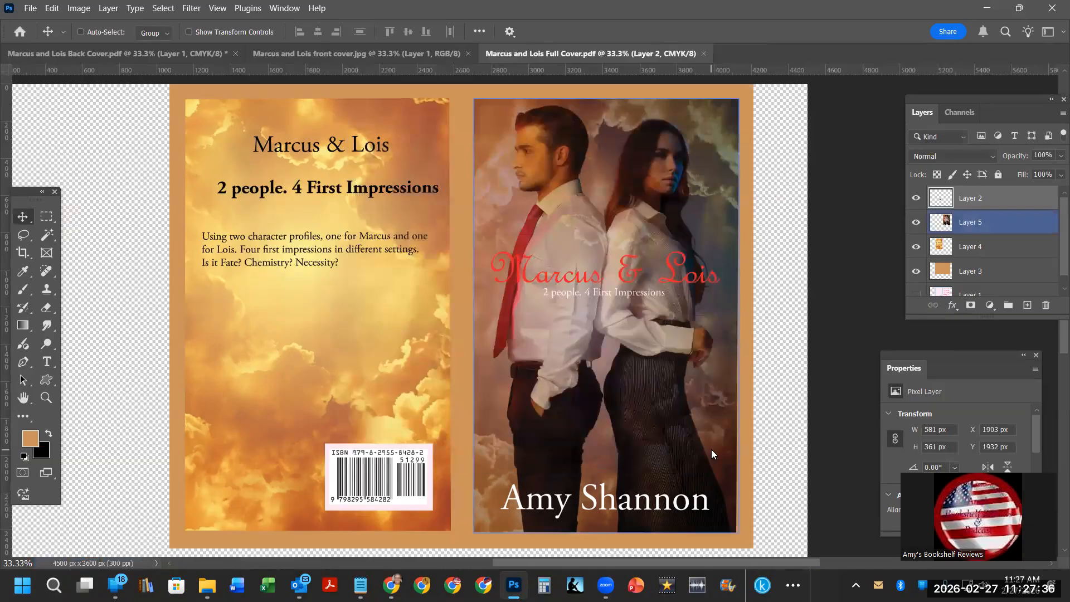
pyautogui.keyDown('ctrl'); pyautogui.click(569, 97); pyautogui.keyUp('ctrl')
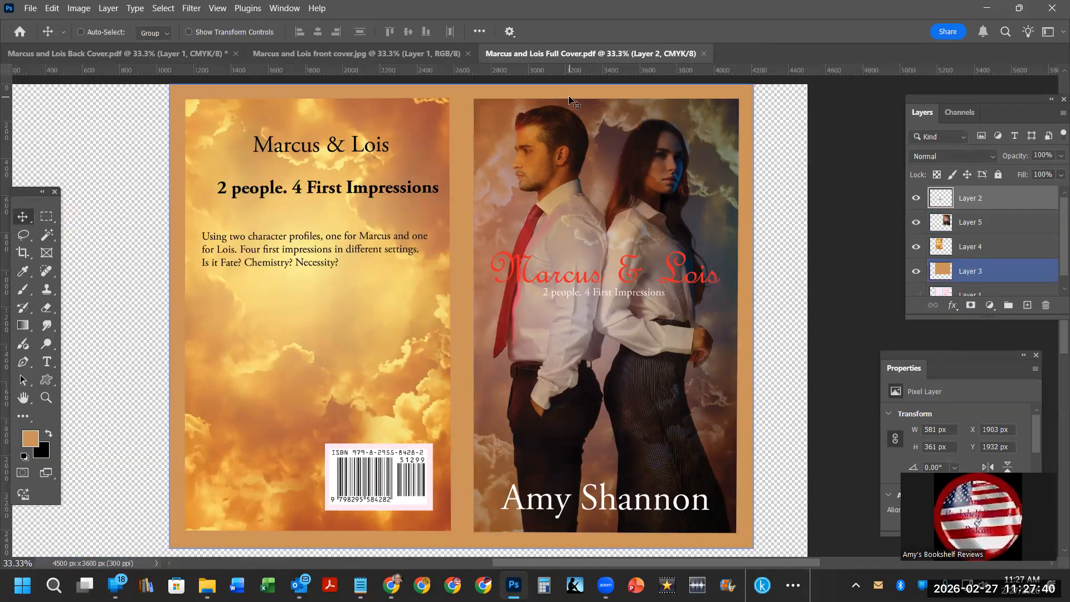
# Switch to IngramSpark, upload "Marcus and Lois Full Cover" from the Cover folder as the print cover, and continue to the file validation
pyautogui.click(987, 11)
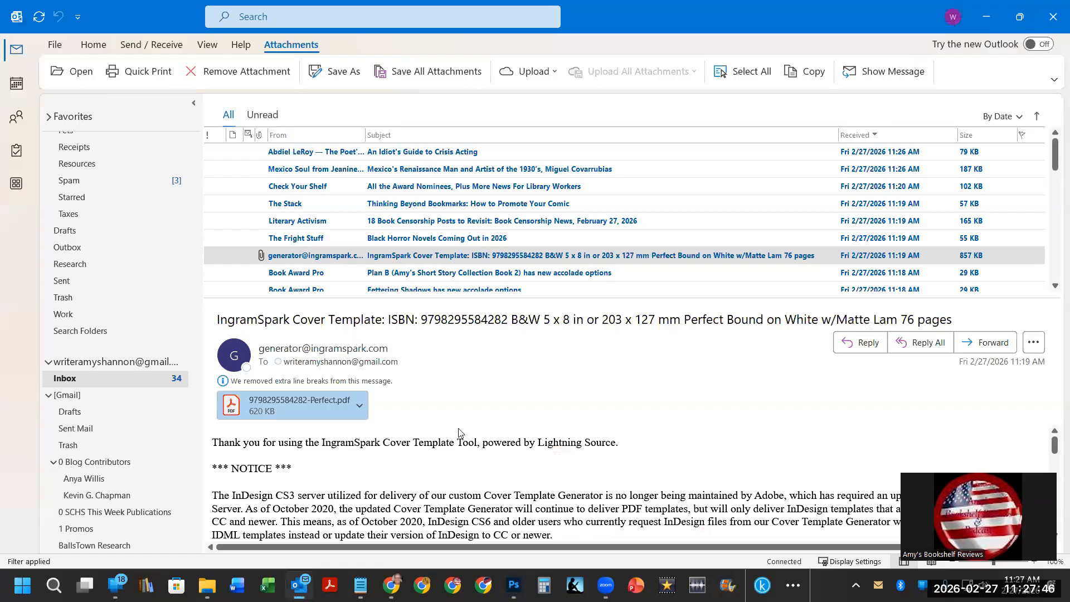
pyautogui.hotkey('alt', 'Tab')
pyautogui.click(653, 320)
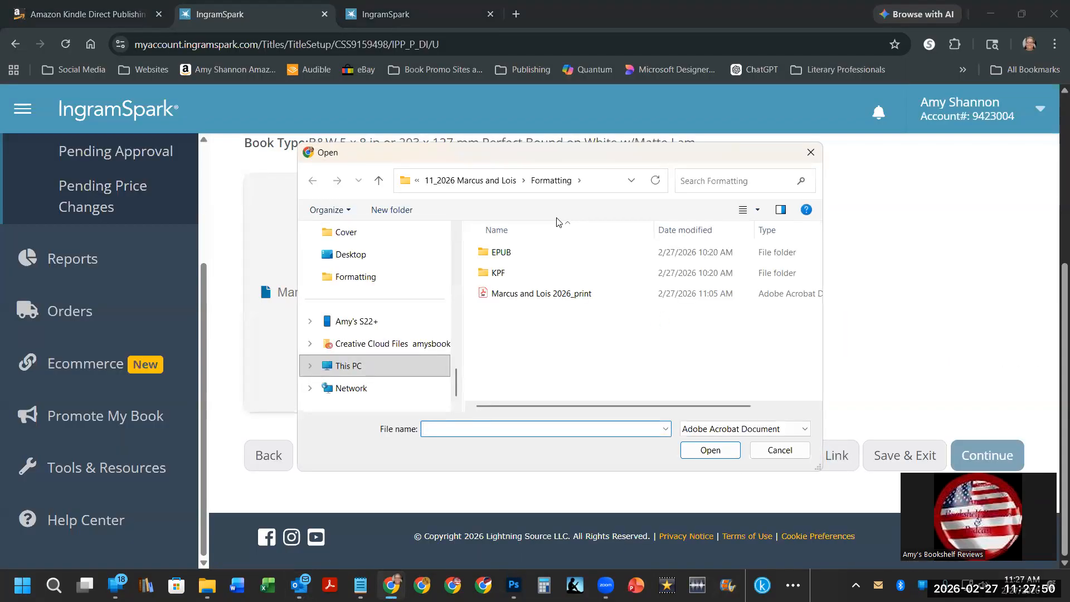
pyautogui.click(487, 184)
pyautogui.doubleClick(500, 299)
pyautogui.click(773, 279)
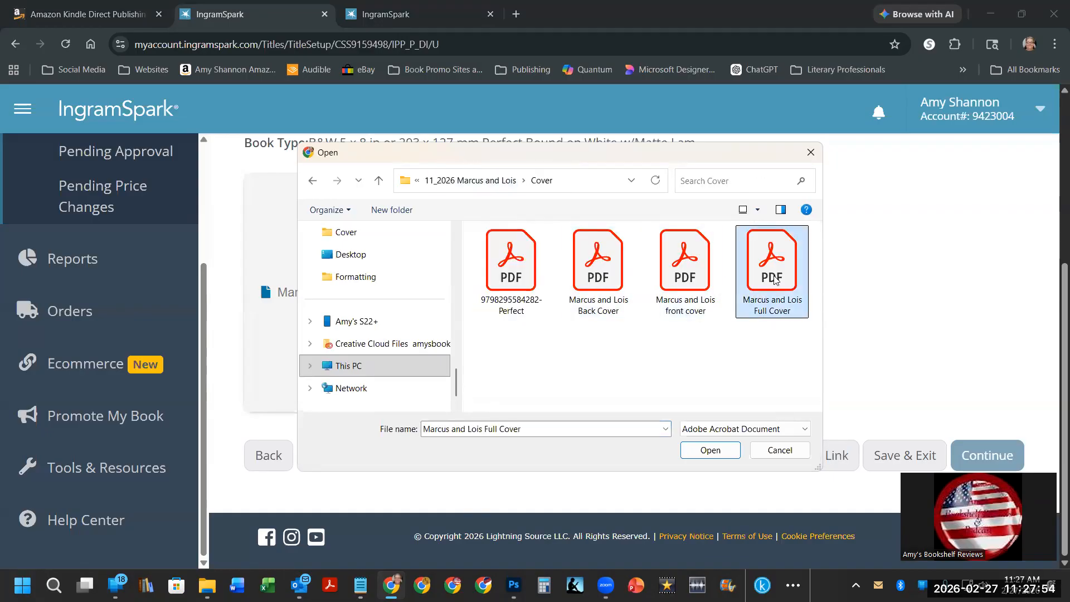
pyautogui.doubleClick(773, 279)
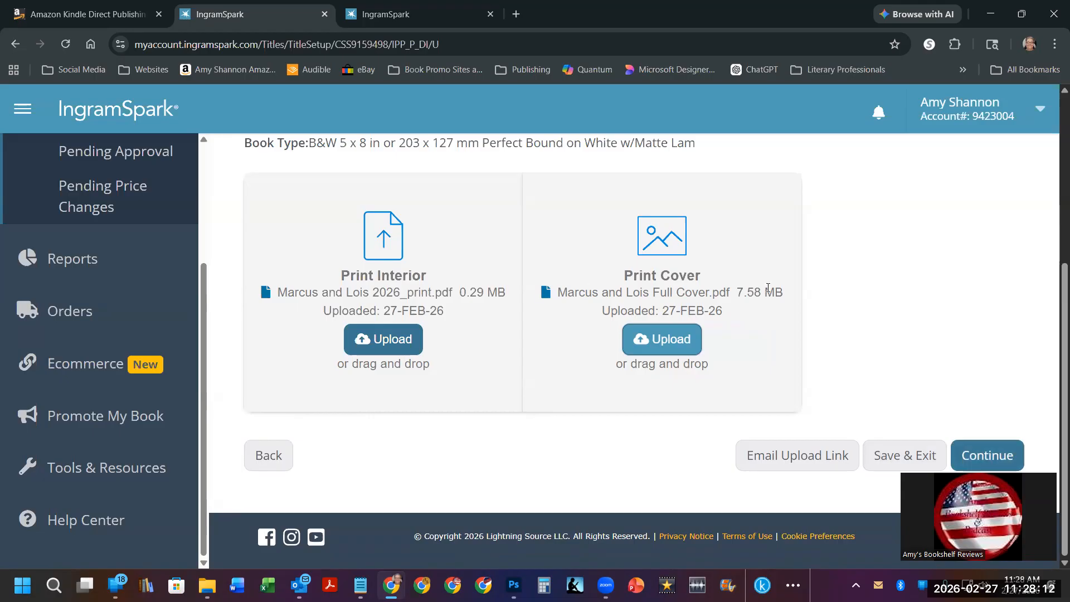
pyautogui.click(986, 454)
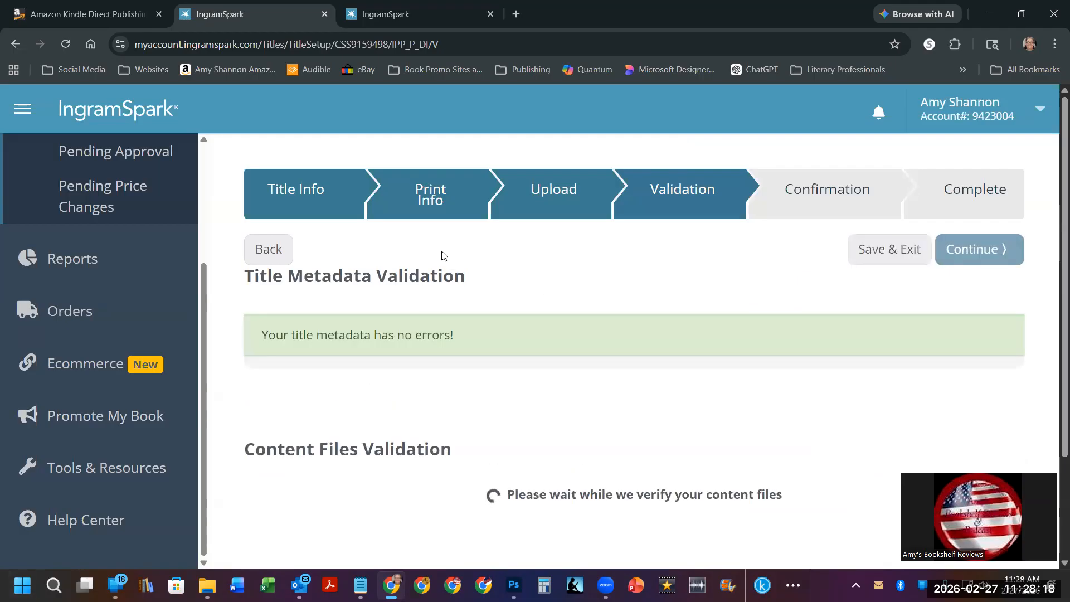
pyautogui.scroll(-1, 440, 253)
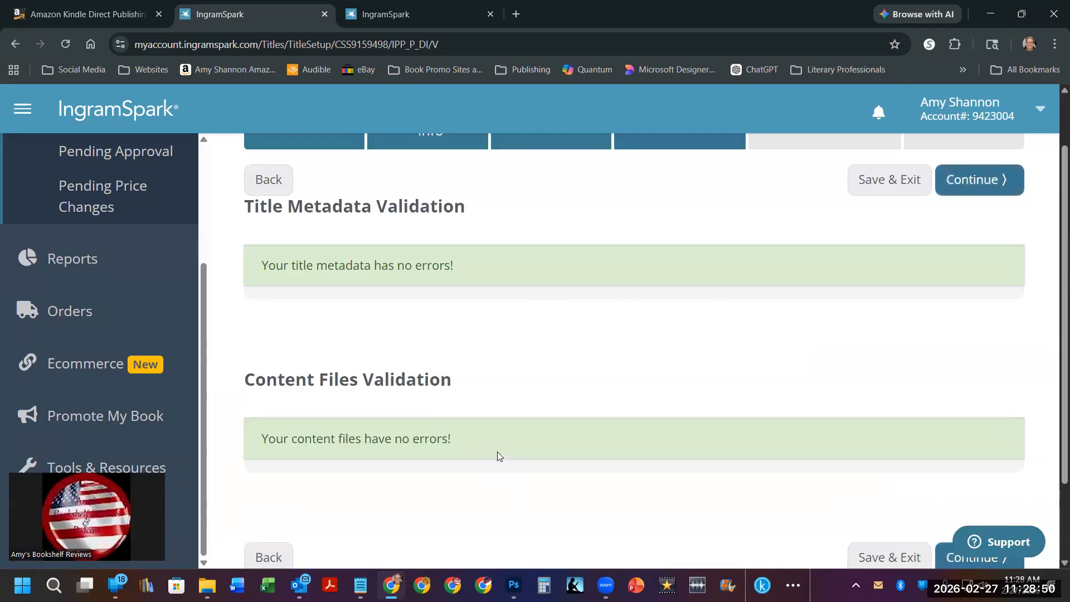
# Continue from the validation to the confirmation, authorize IngramSpark to establish the title in its database, and complete the book submission
pyautogui.scroll(-2, 630, 315)
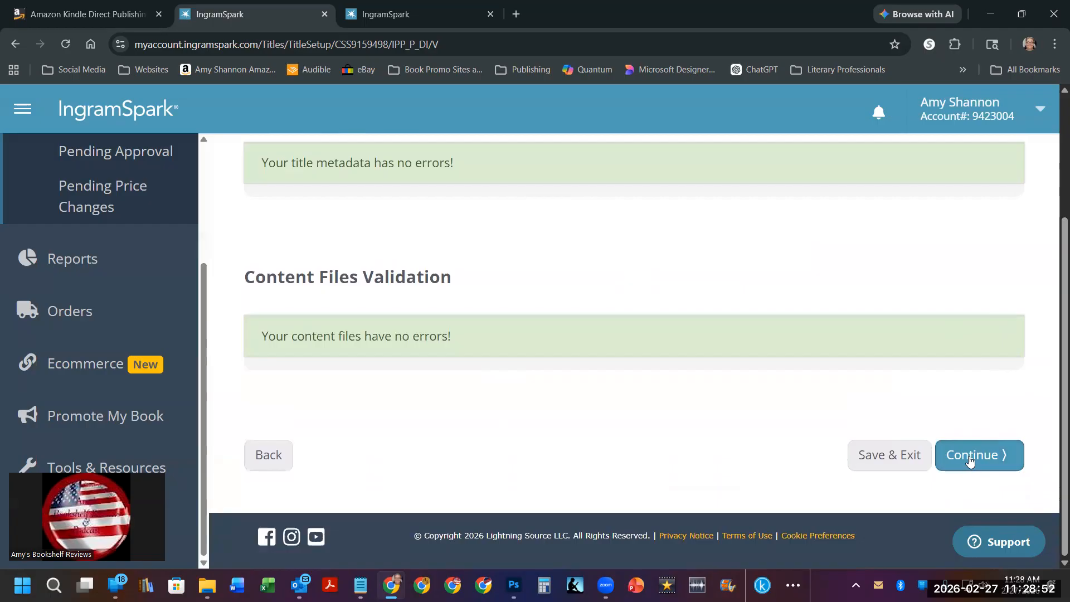
pyautogui.click(970, 460)
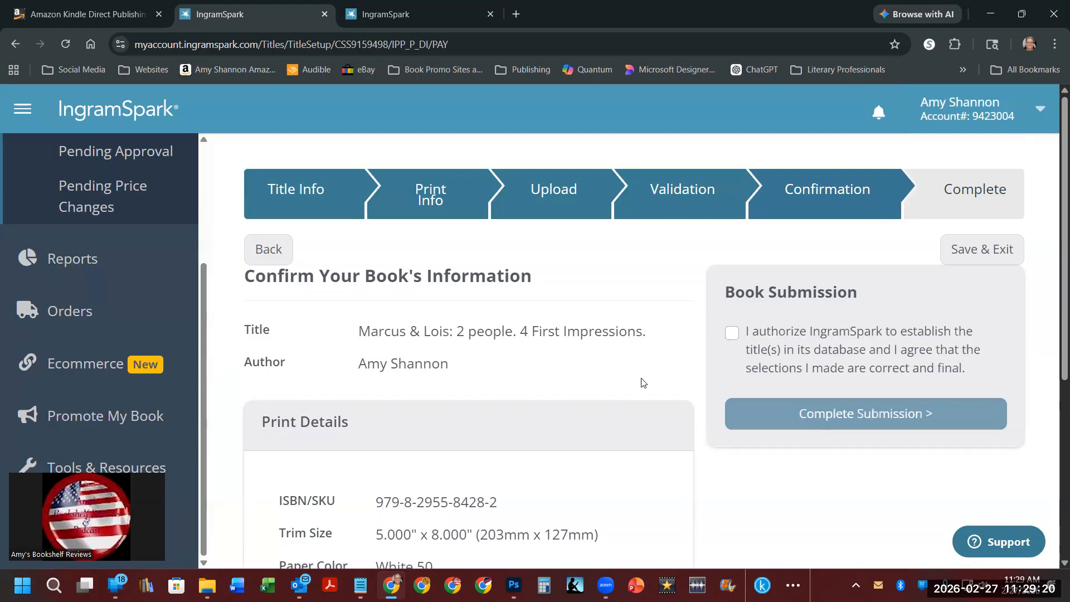
pyautogui.click(733, 333)
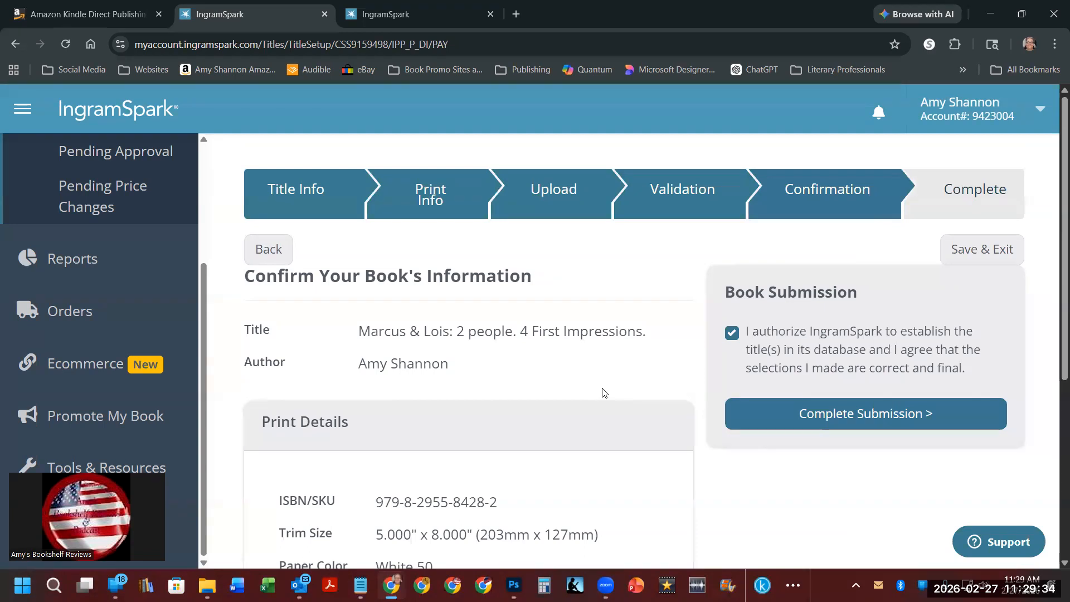
pyautogui.click(857, 413)
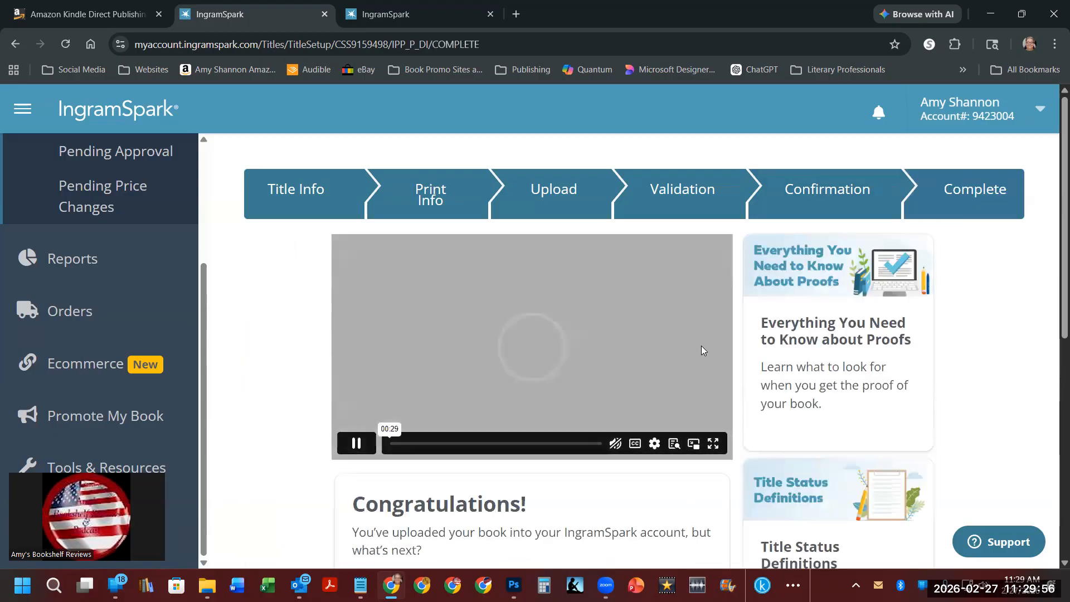
pyautogui.scroll(-3, 928, 322)
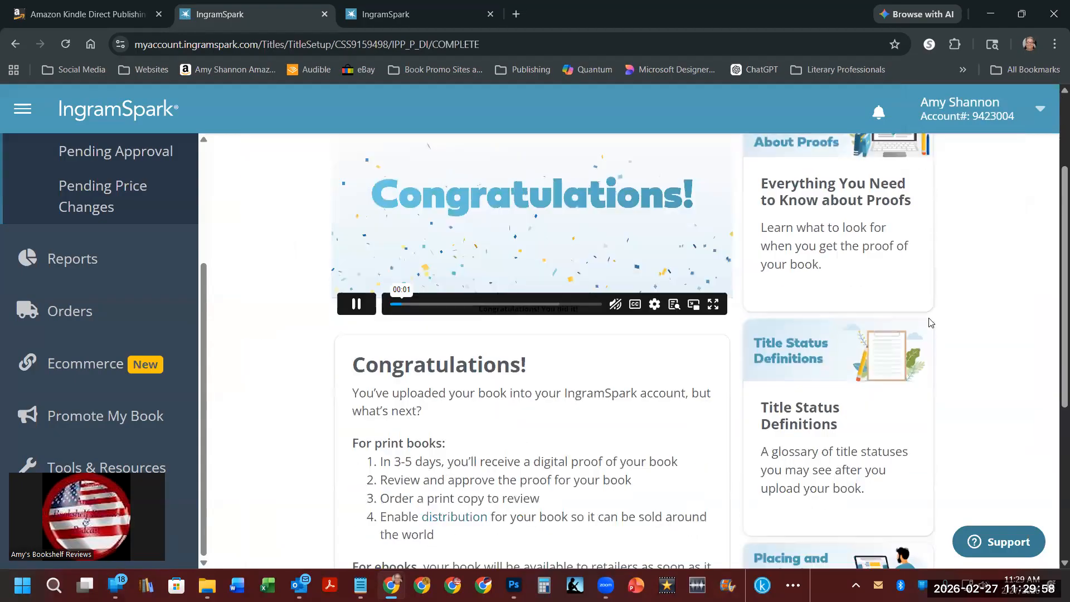
pyautogui.scroll(3, 928, 322)
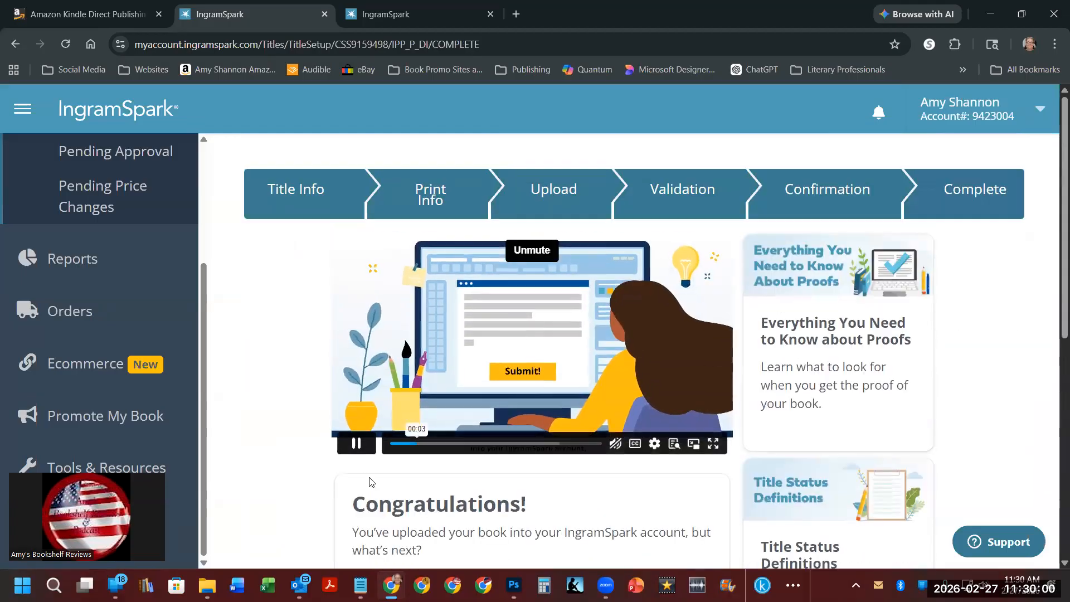